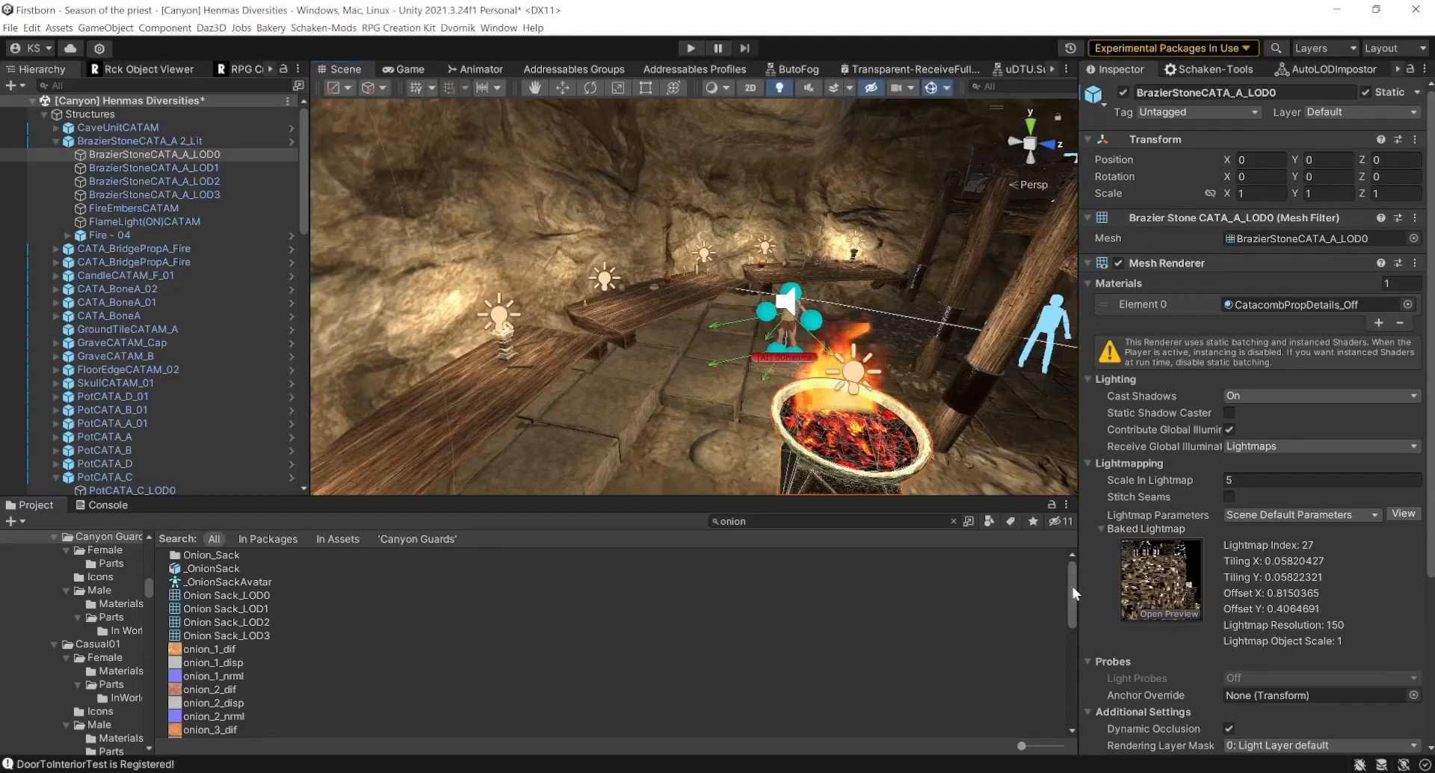
# - Switch to DAZ Studio and set the viewport draw style to Texture Shaded
pyautogui.moveTo(1074, 586)
pyautogui.mouseDown()
pyautogui.moveTo(1085, 726)
pyautogui.moveTo(1072, 571)
pyautogui.mouseUp()
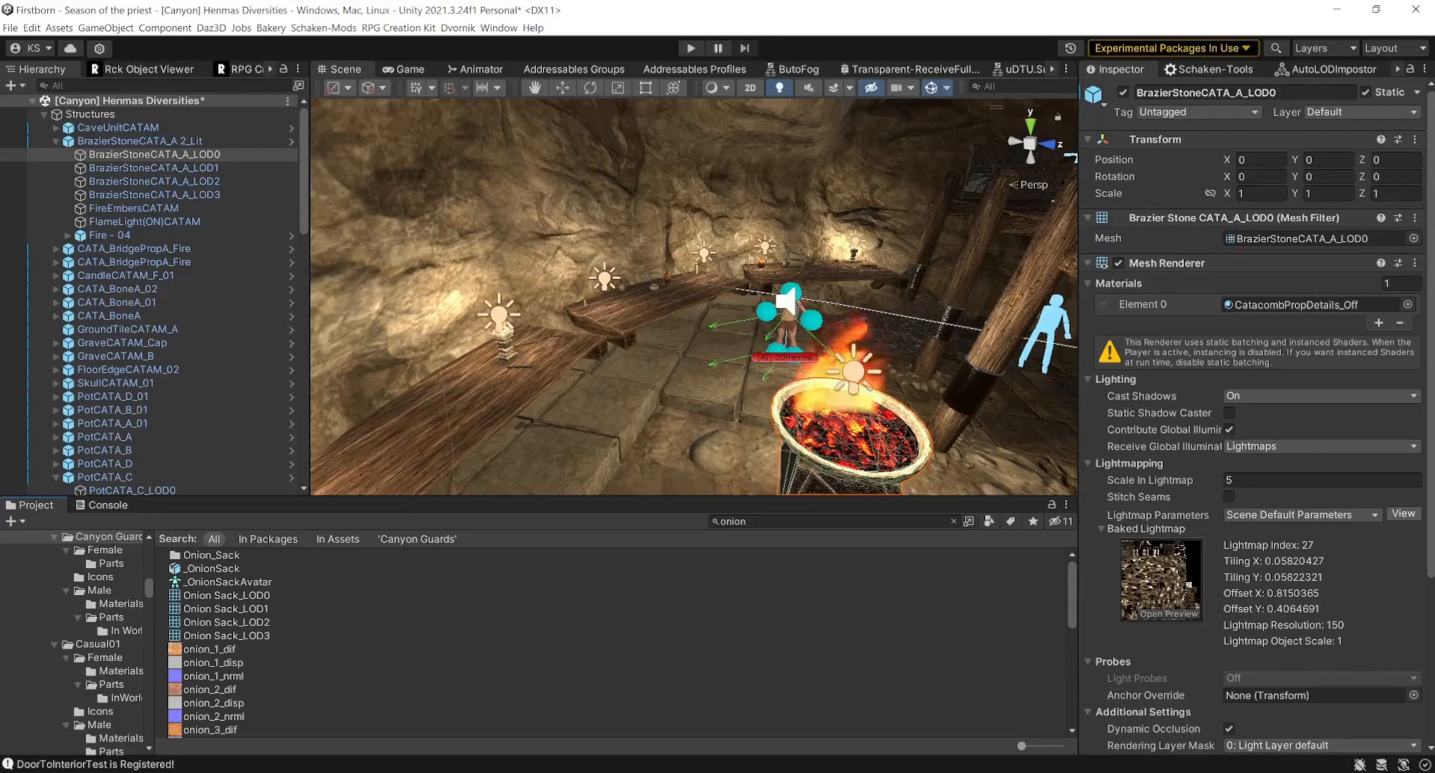
pyautogui.click(893, 771)
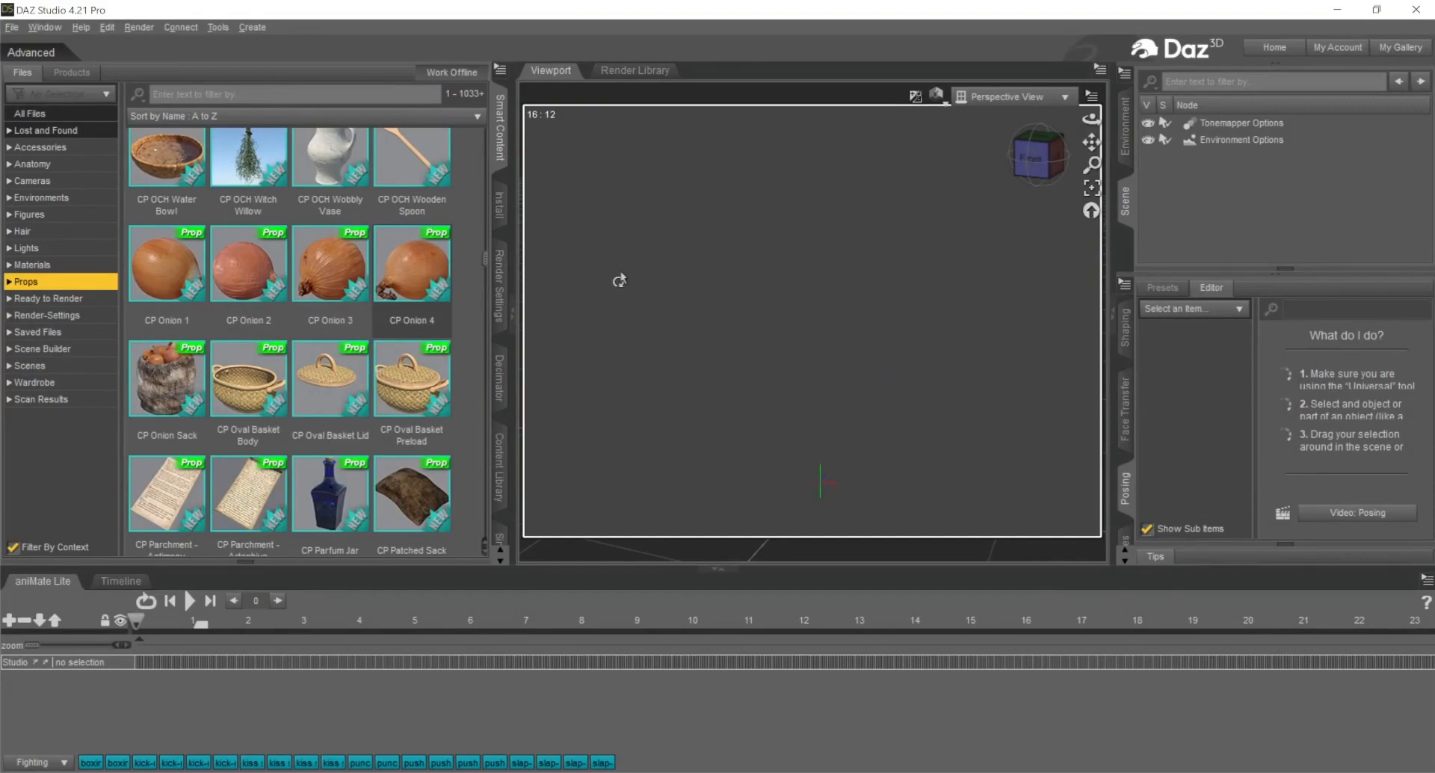
pyautogui.click(935, 94)
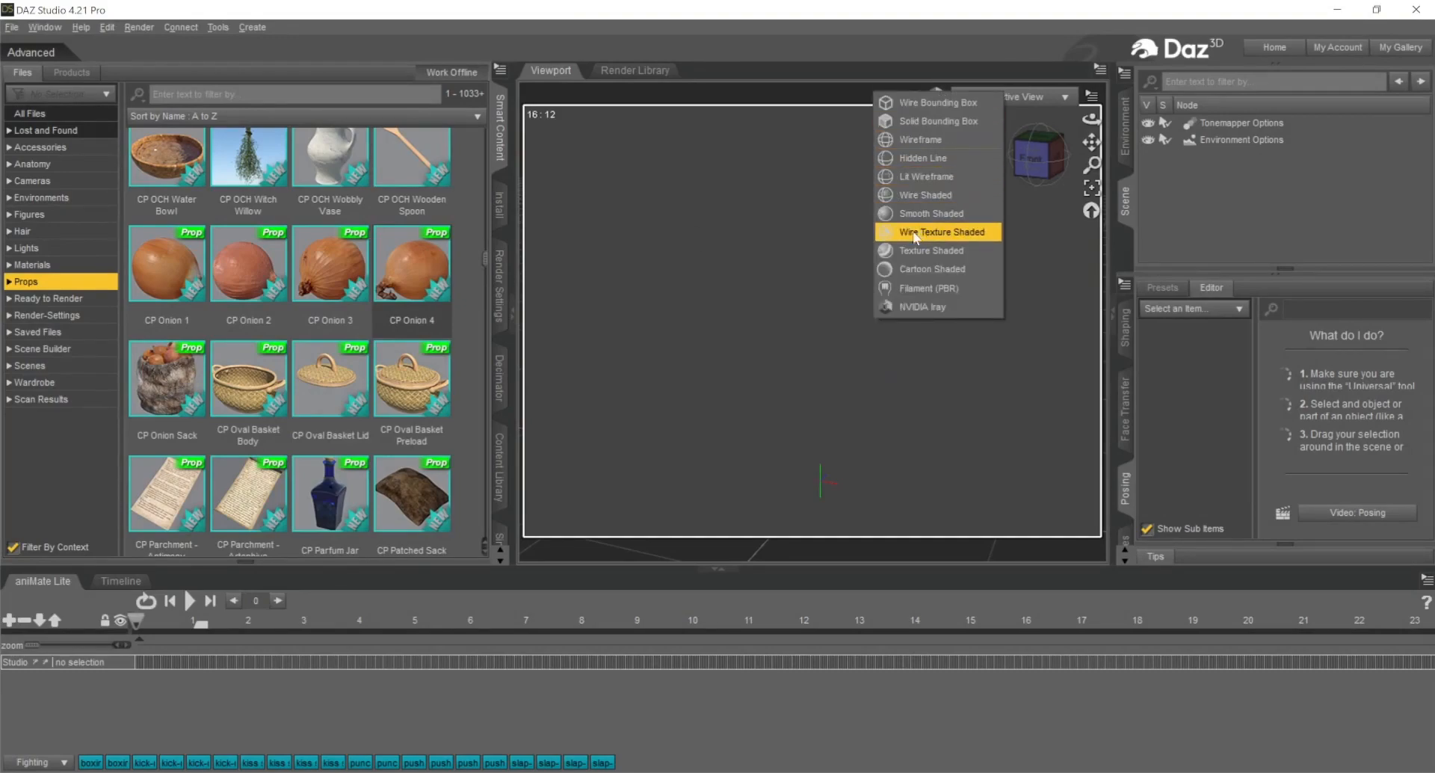
pyautogui.click(913, 252)
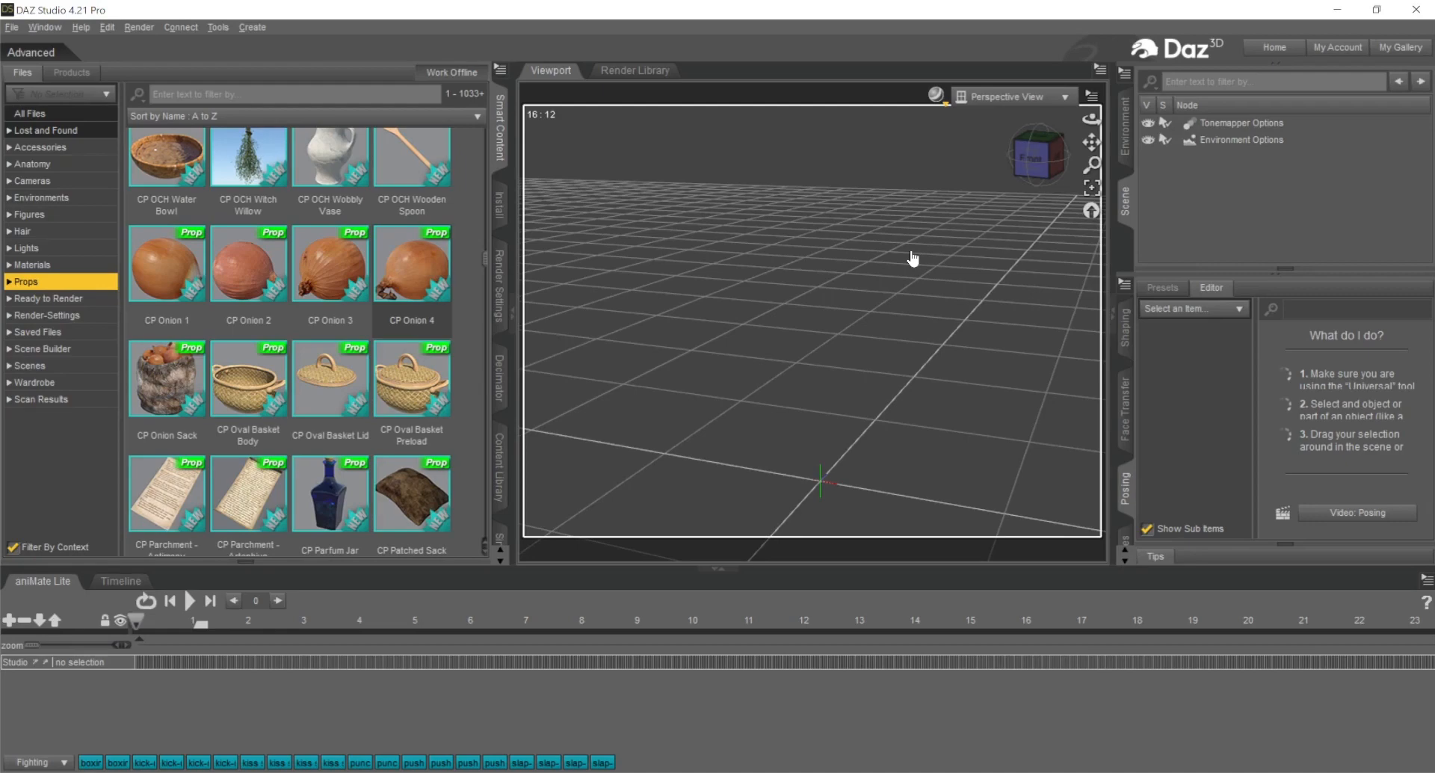
# - Load the CP Onion 3 prop into the empty scene and show it close up
pyautogui.click(335, 246)
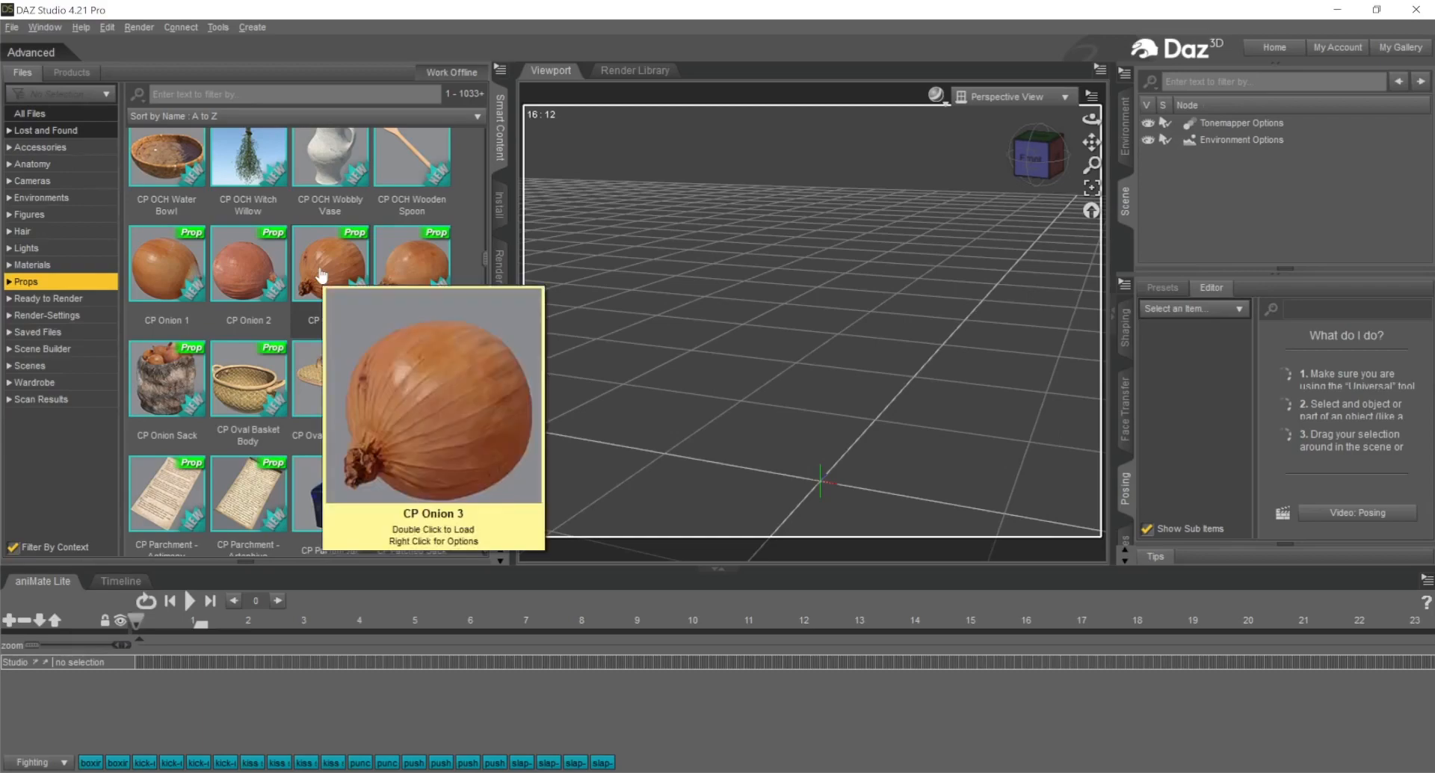
pyautogui.doubleClick(321, 274)
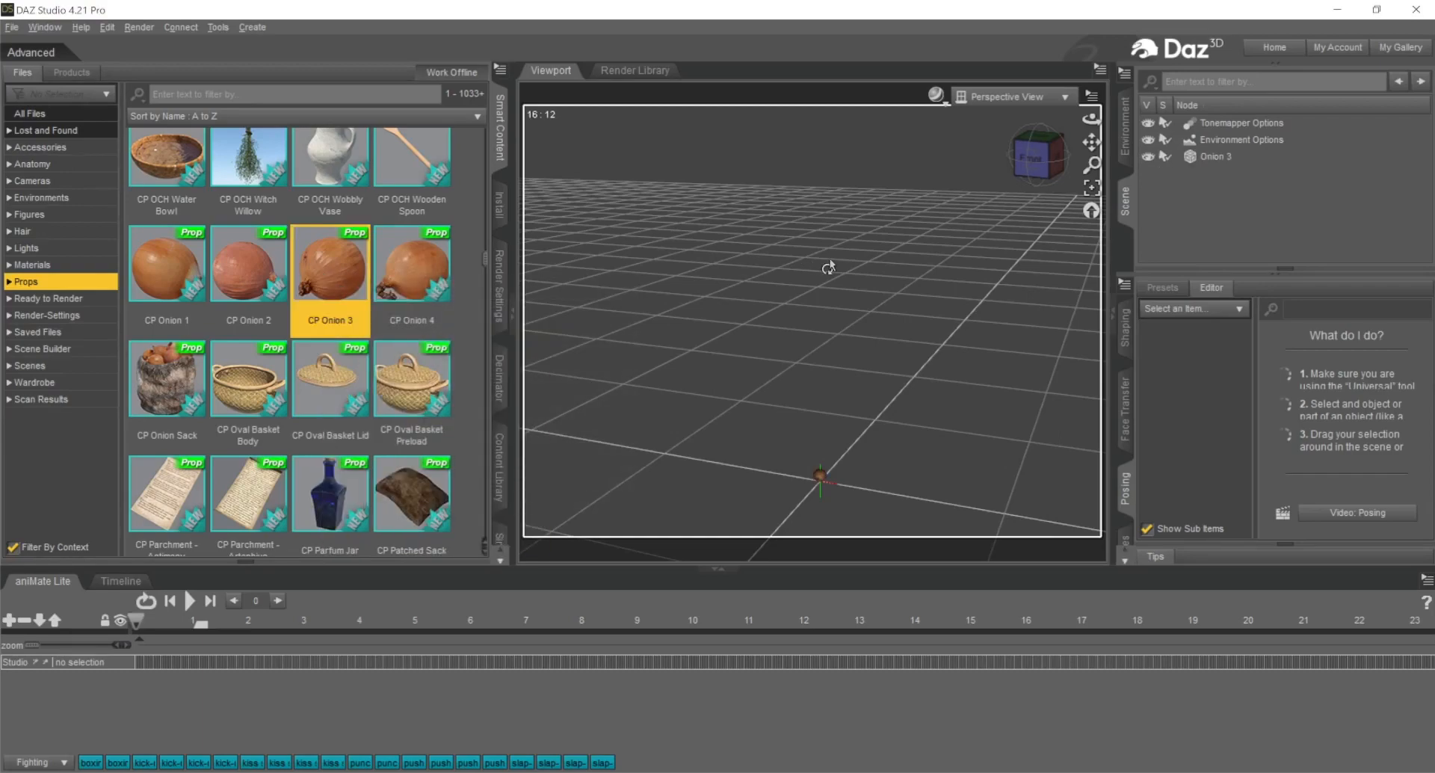
pyautogui.moveTo(1092, 142); pyautogui.dragTo(1080, 81)
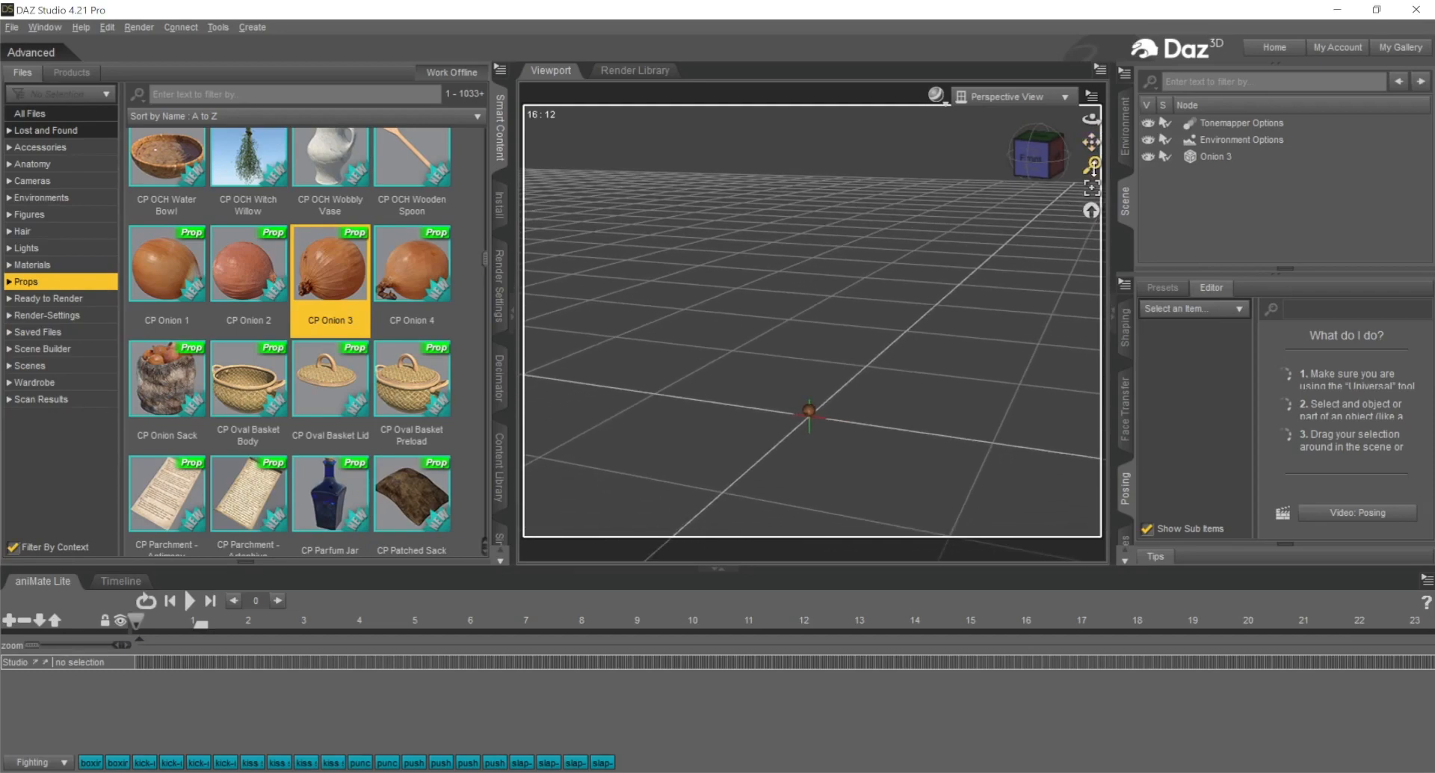
pyautogui.moveTo(1092, 166); pyautogui.dragTo(1047, 162)
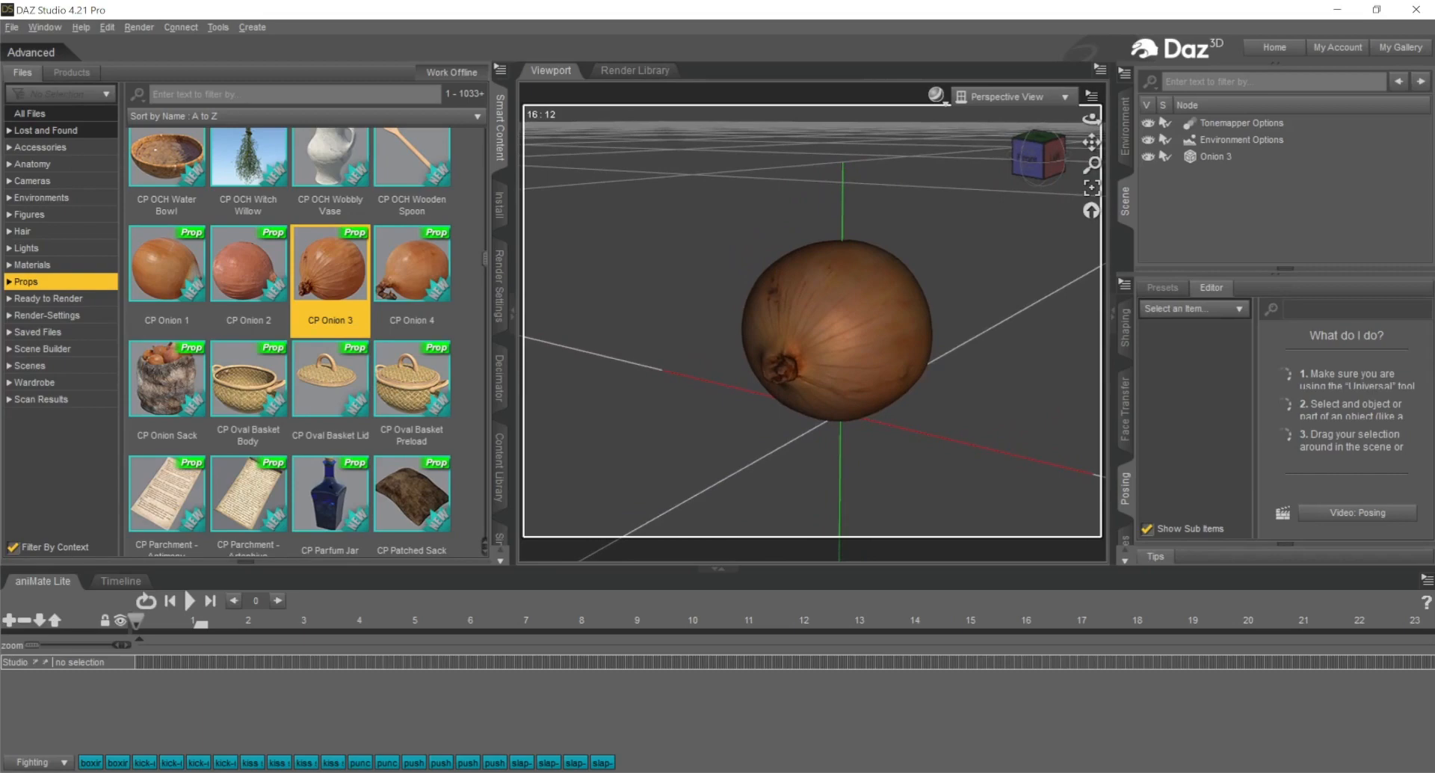
# - Preview the onion in NVIDIA Iray, then return the viewport to Texture Shaded
pyautogui.click(934, 94)
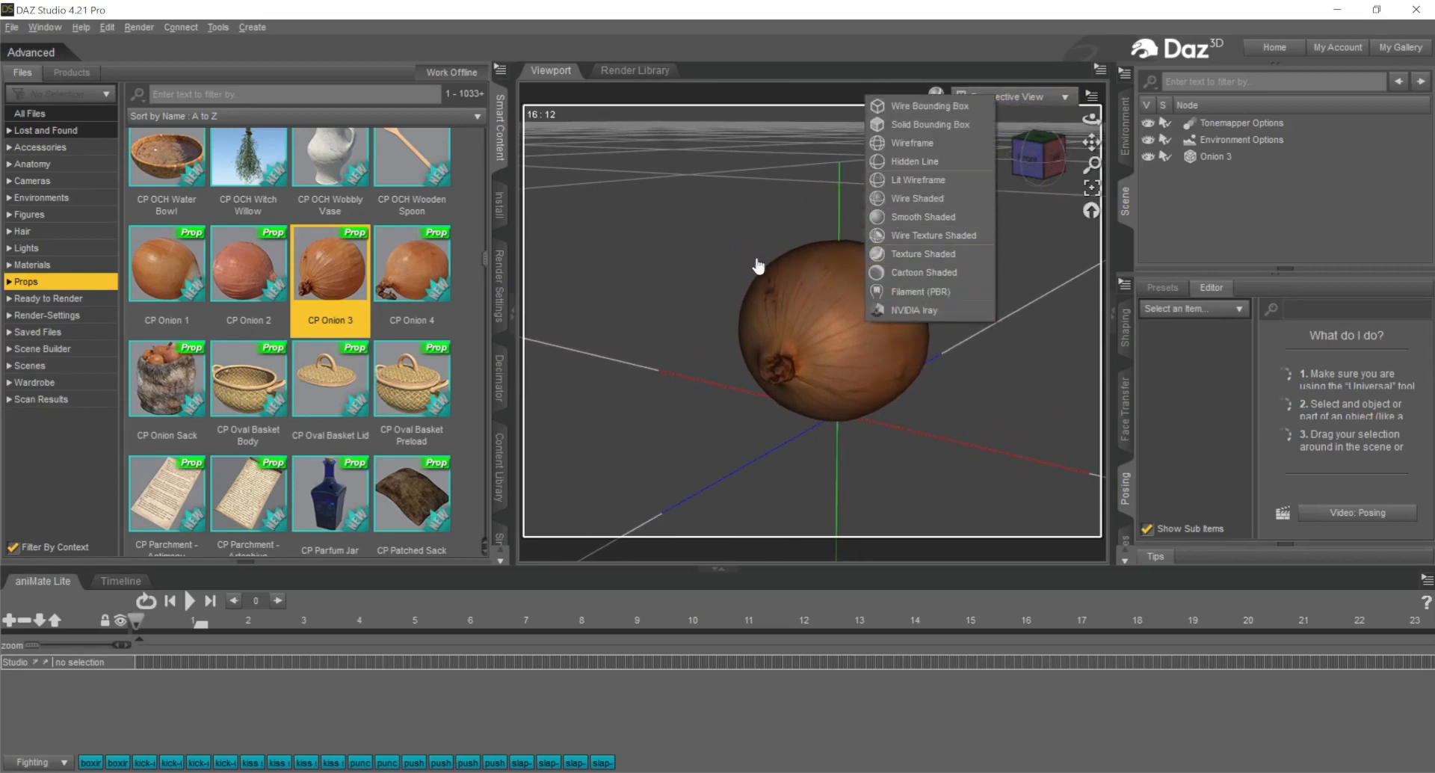
pyautogui.click(923, 311)
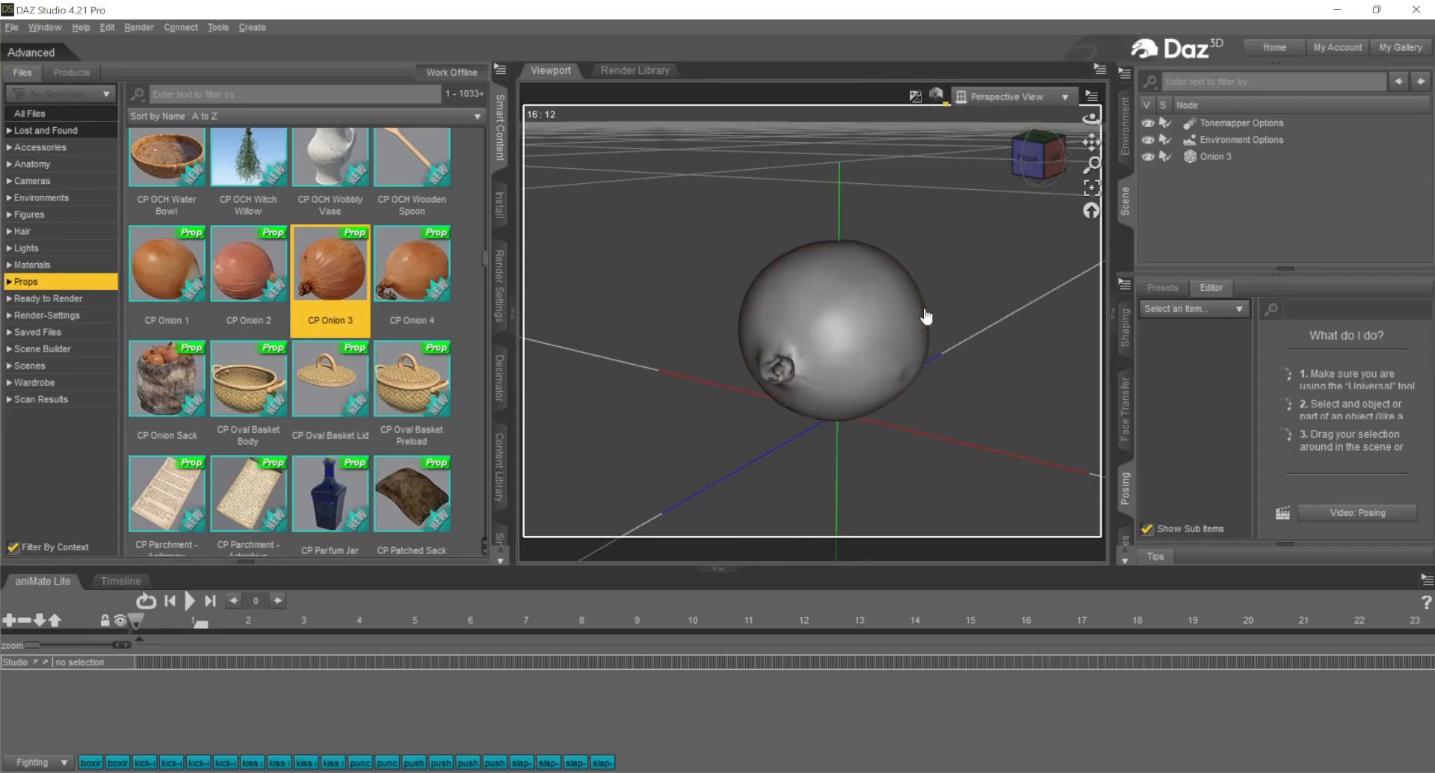
pyautogui.click(1059, 166)
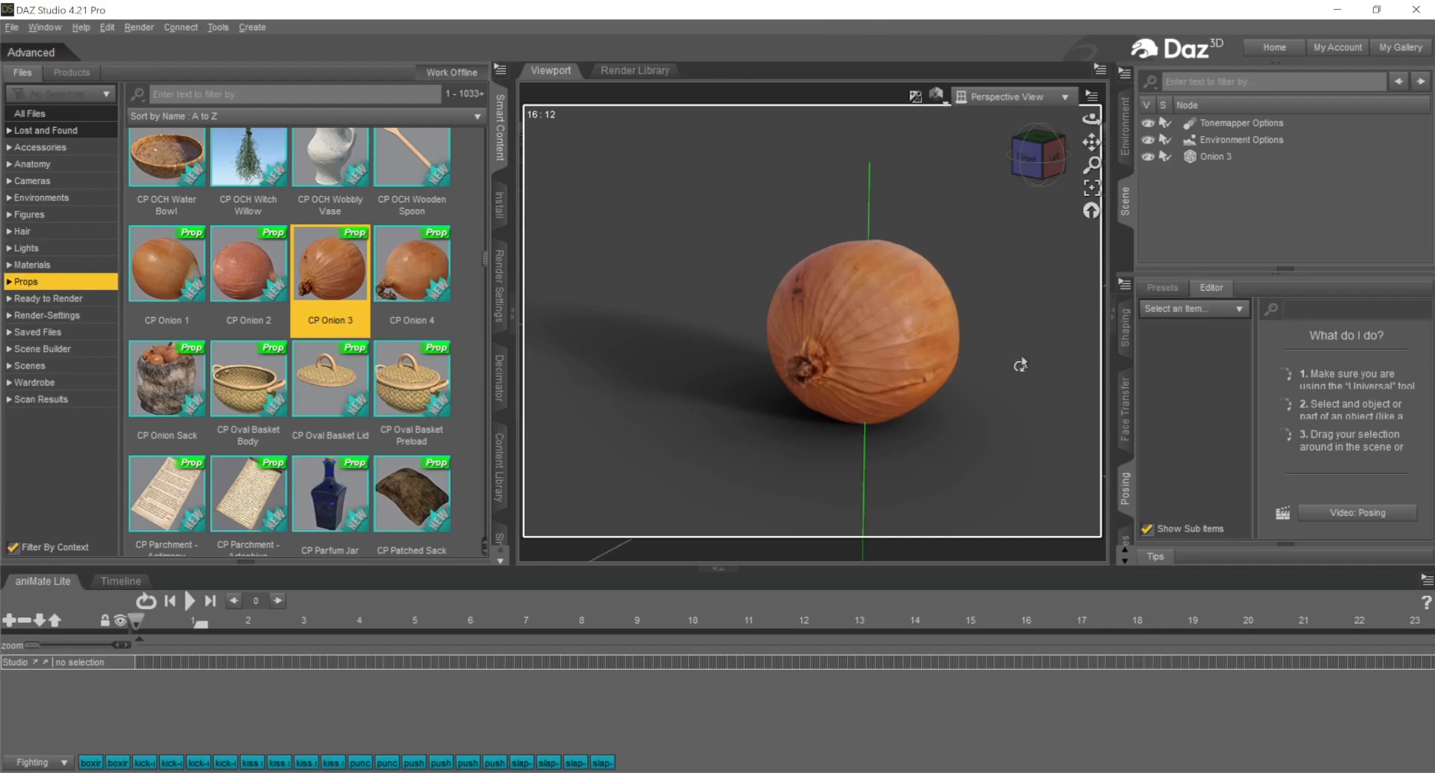
pyautogui.click(935, 95)
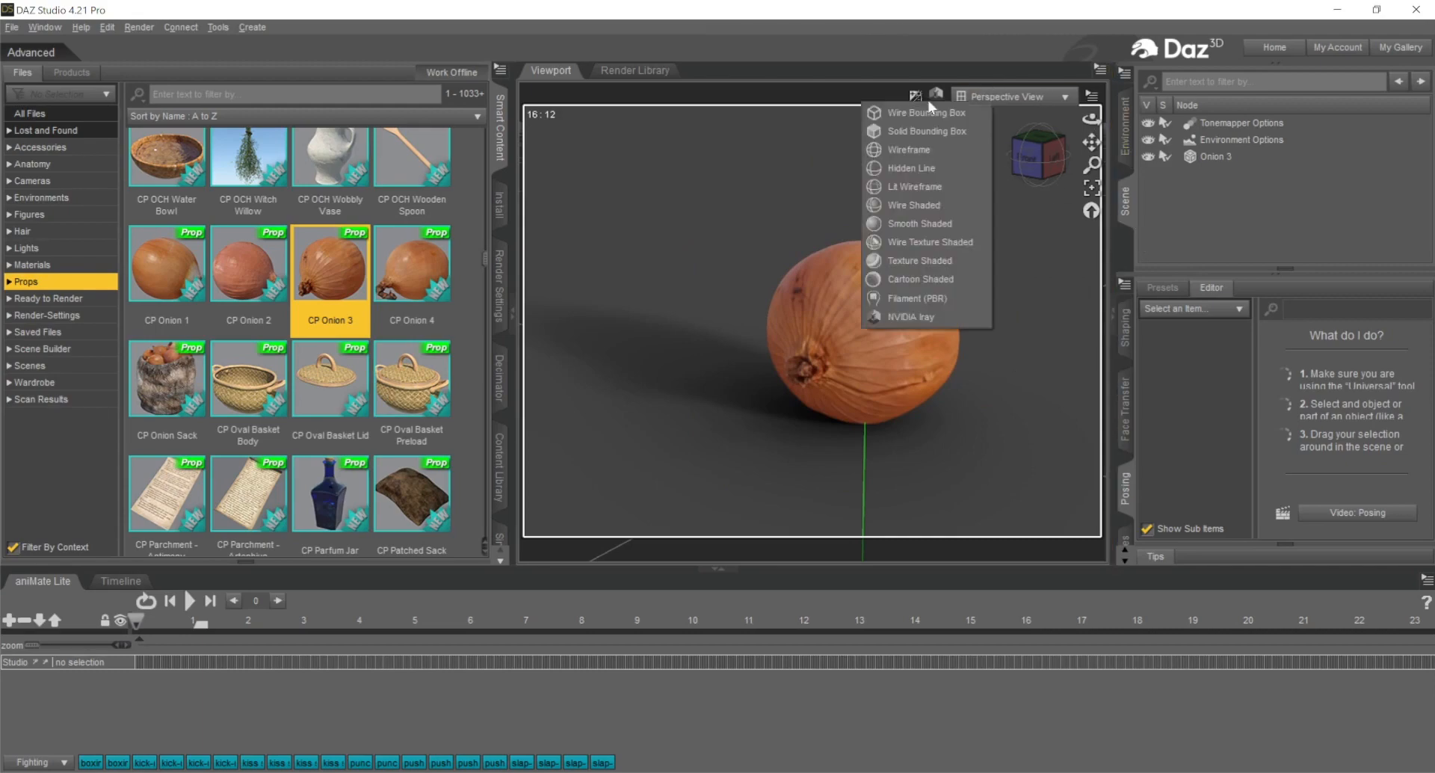
pyautogui.click(904, 261)
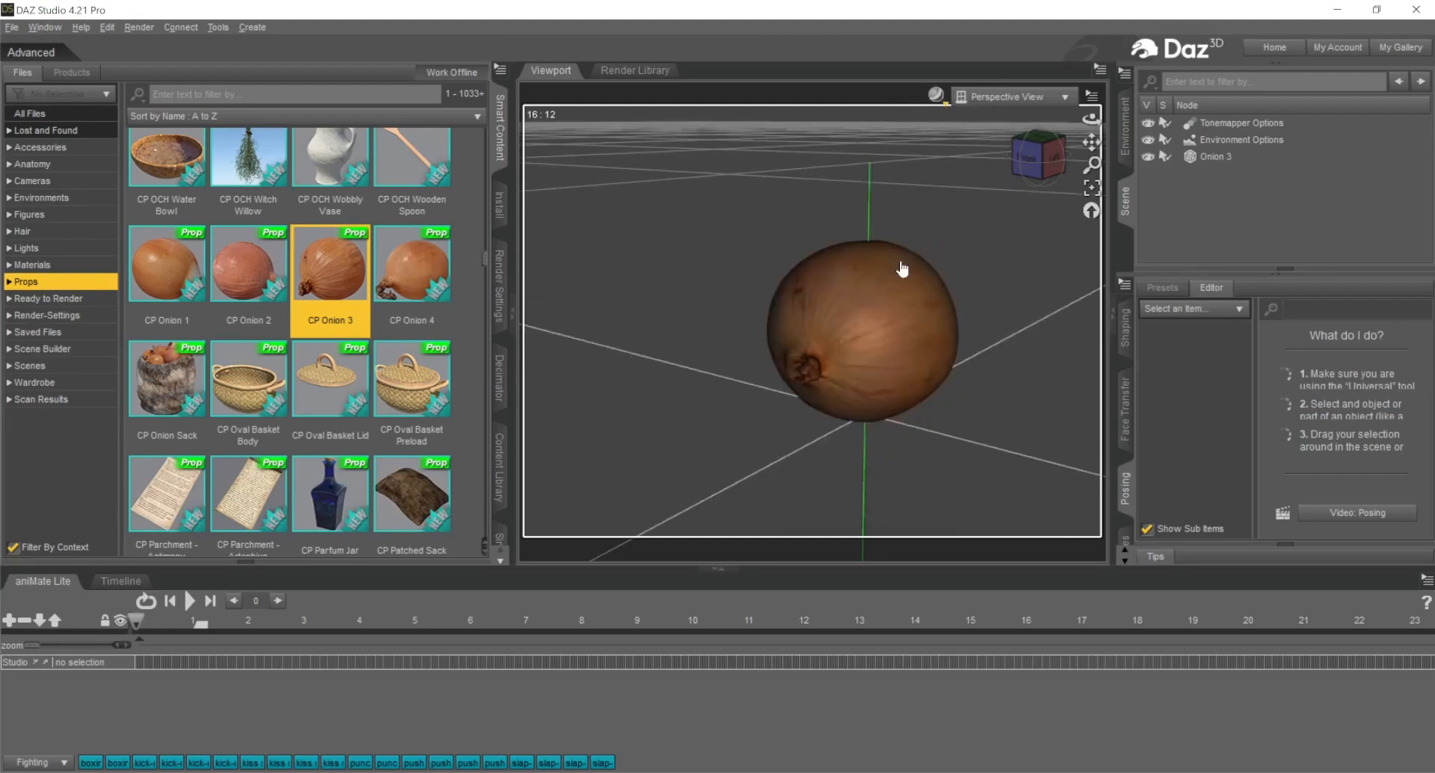
# - Delete the Tonemapper Options and Environment Options nodes from the scene
pyautogui.click(1240, 123)
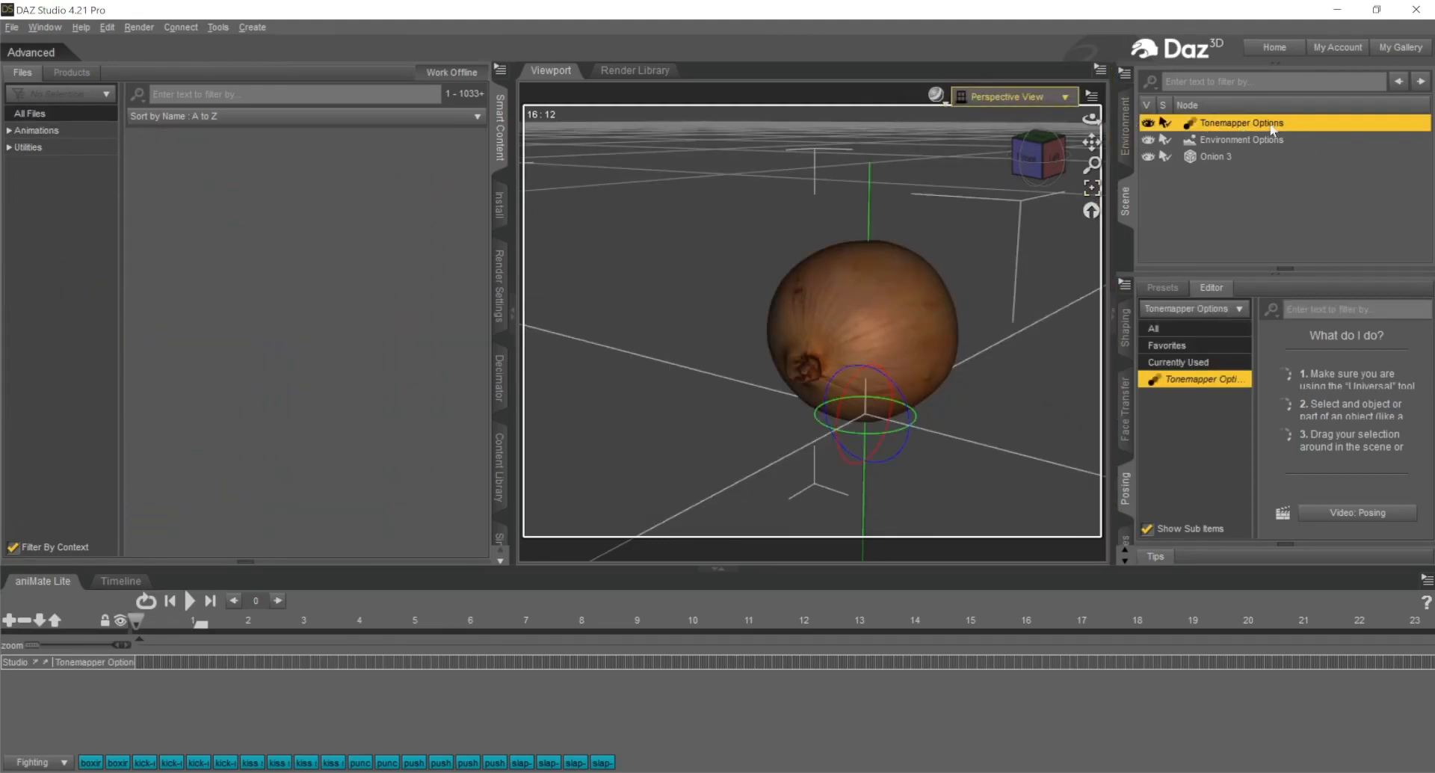
pyautogui.click(1241, 138)
pyautogui.keyDown('ctrl'); pyautogui.click(1241, 127); pyautogui.keyUp('ctrl')
pyautogui.press('Delete')
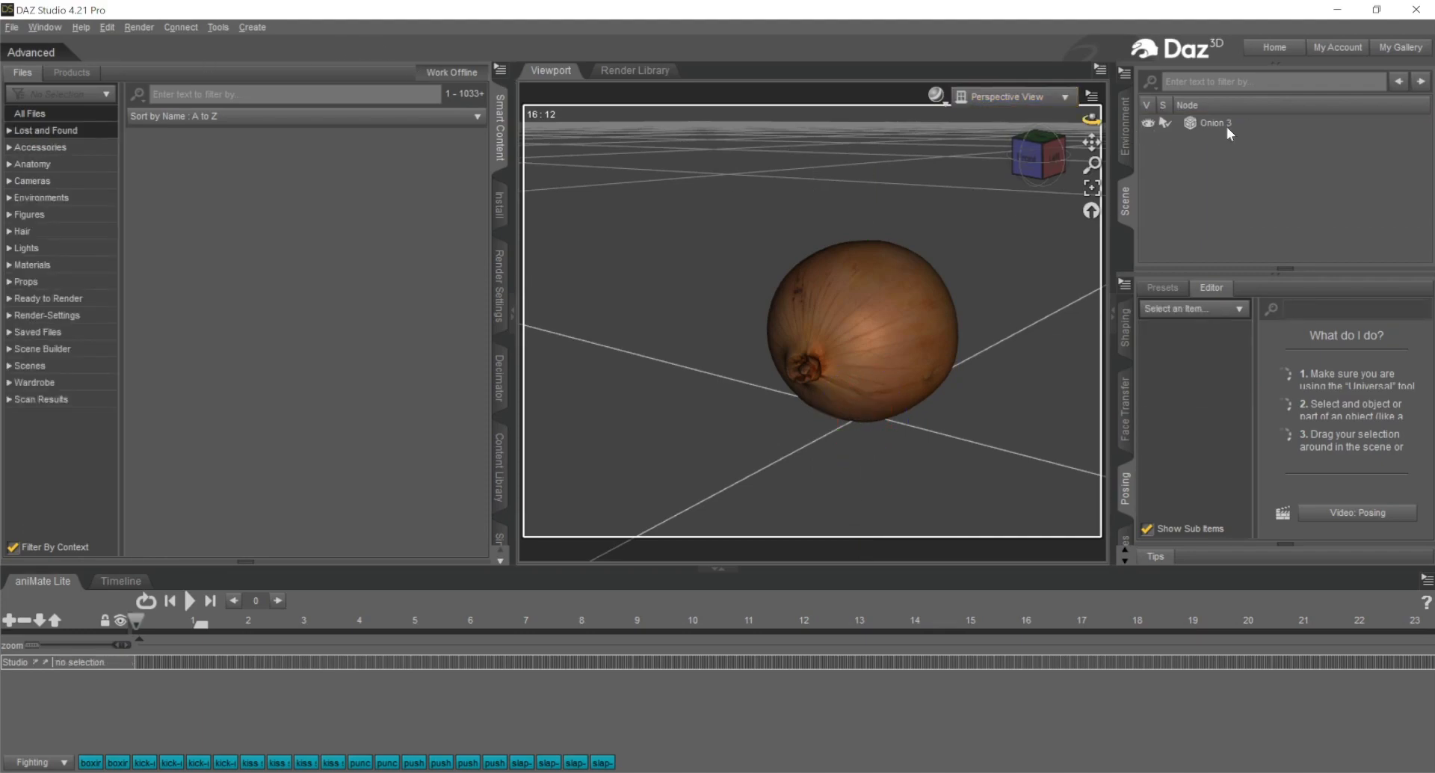
# - Select the Onion 3 prop and open the Daz To Unity bridge for it
pyautogui.click(1216, 123)
pyautogui.click(11, 27)
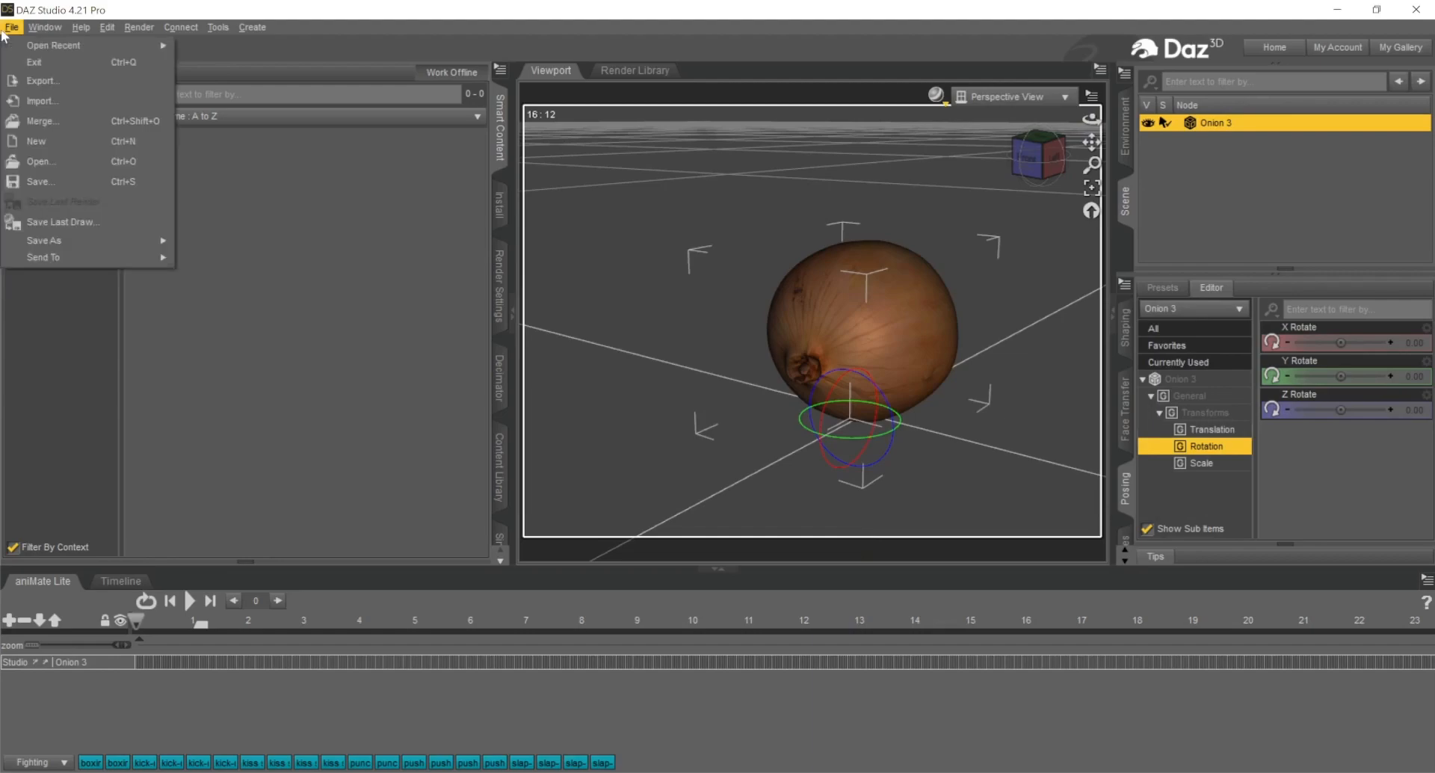
pyautogui.moveTo(52, 257)
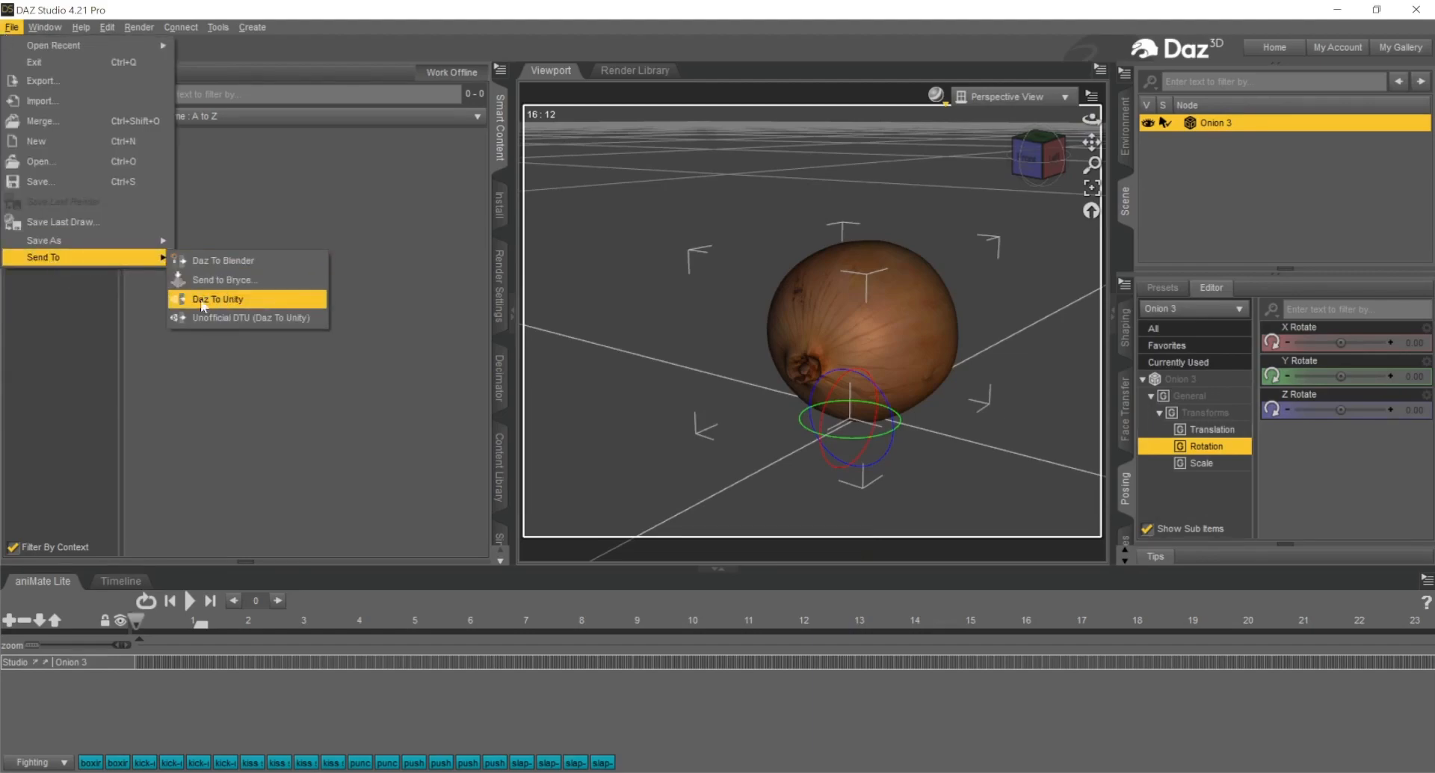
pyautogui.click(258, 303)
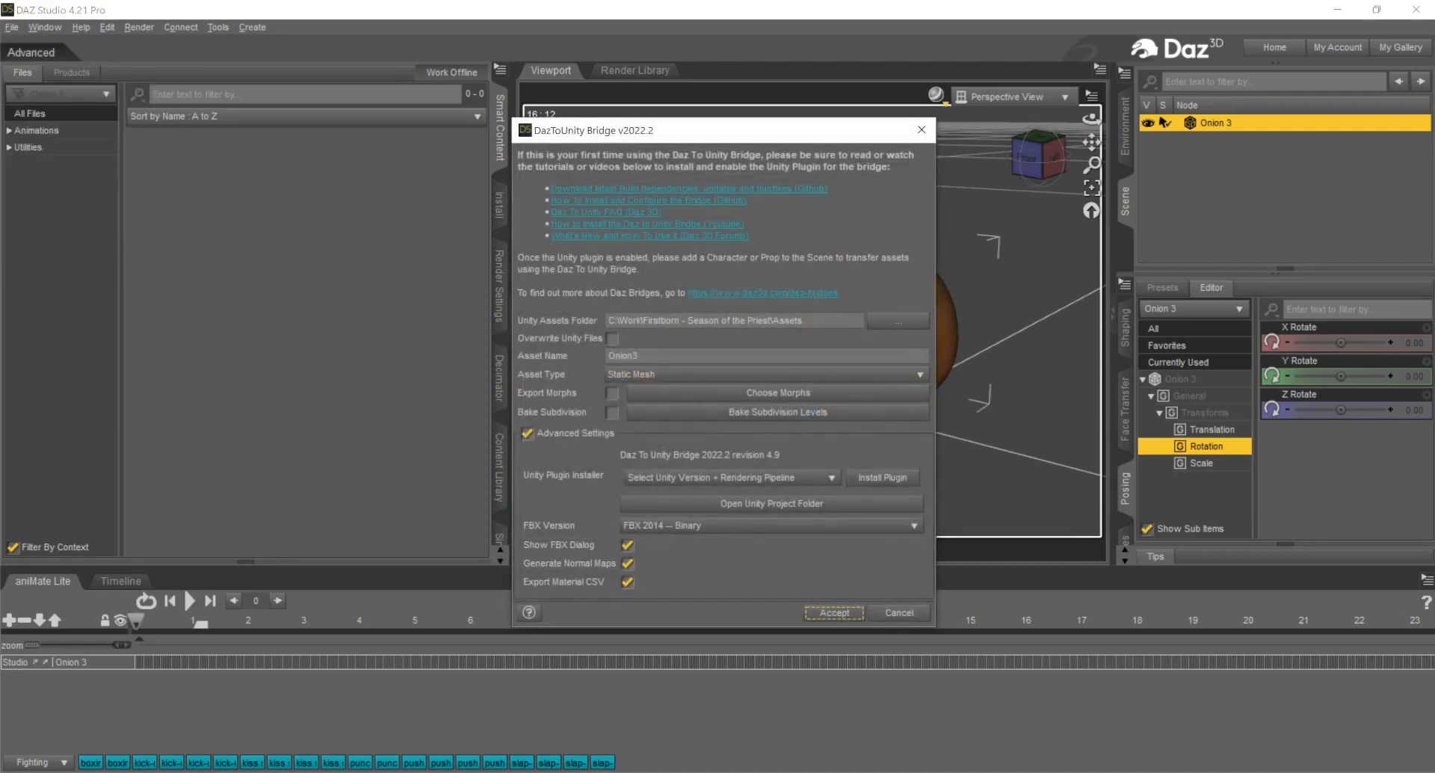
# - Name the asset _Onion, keep its type as Static Mesh, and accept the bridge settings
pyautogui.doubleClick(619, 355)
pyautogui.click(614, 356)
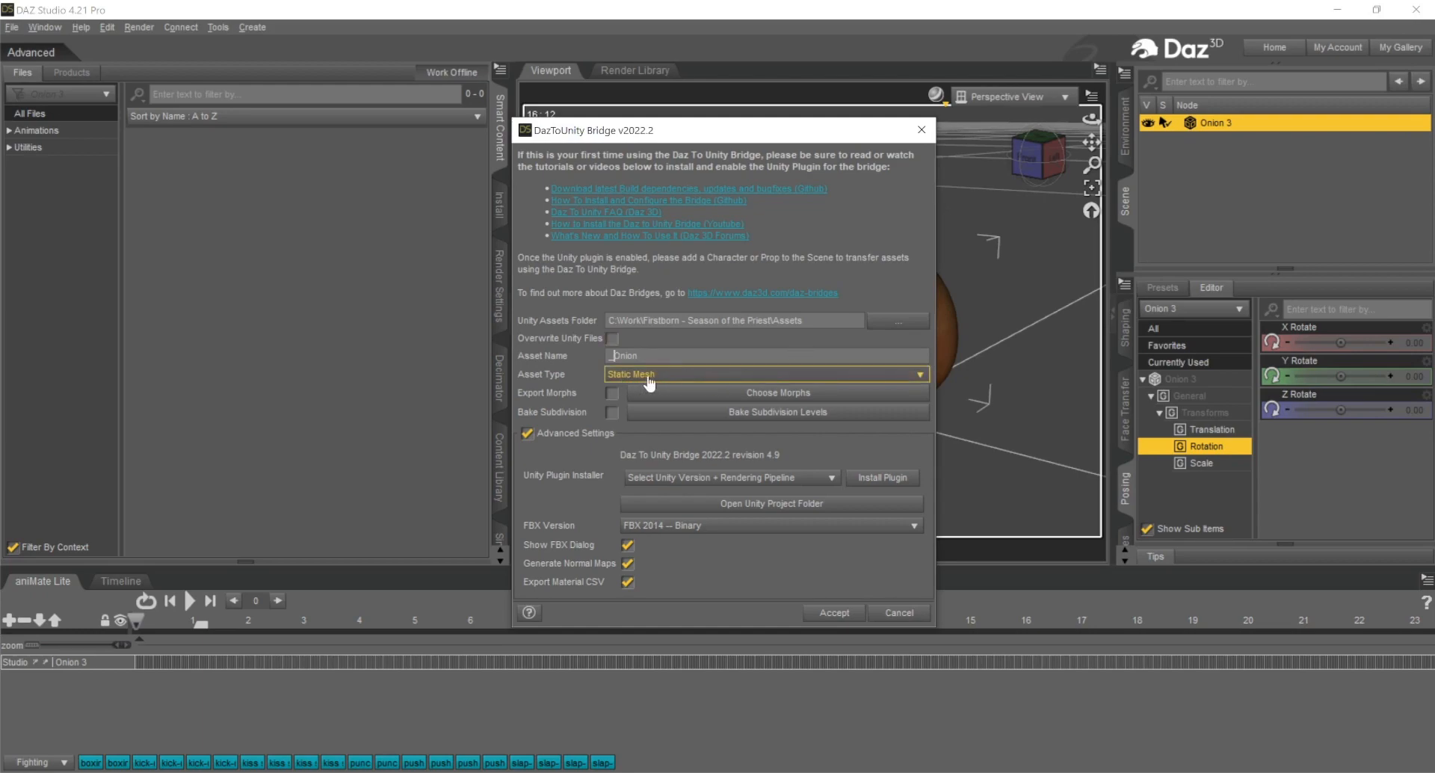
pyautogui.click(716, 375)
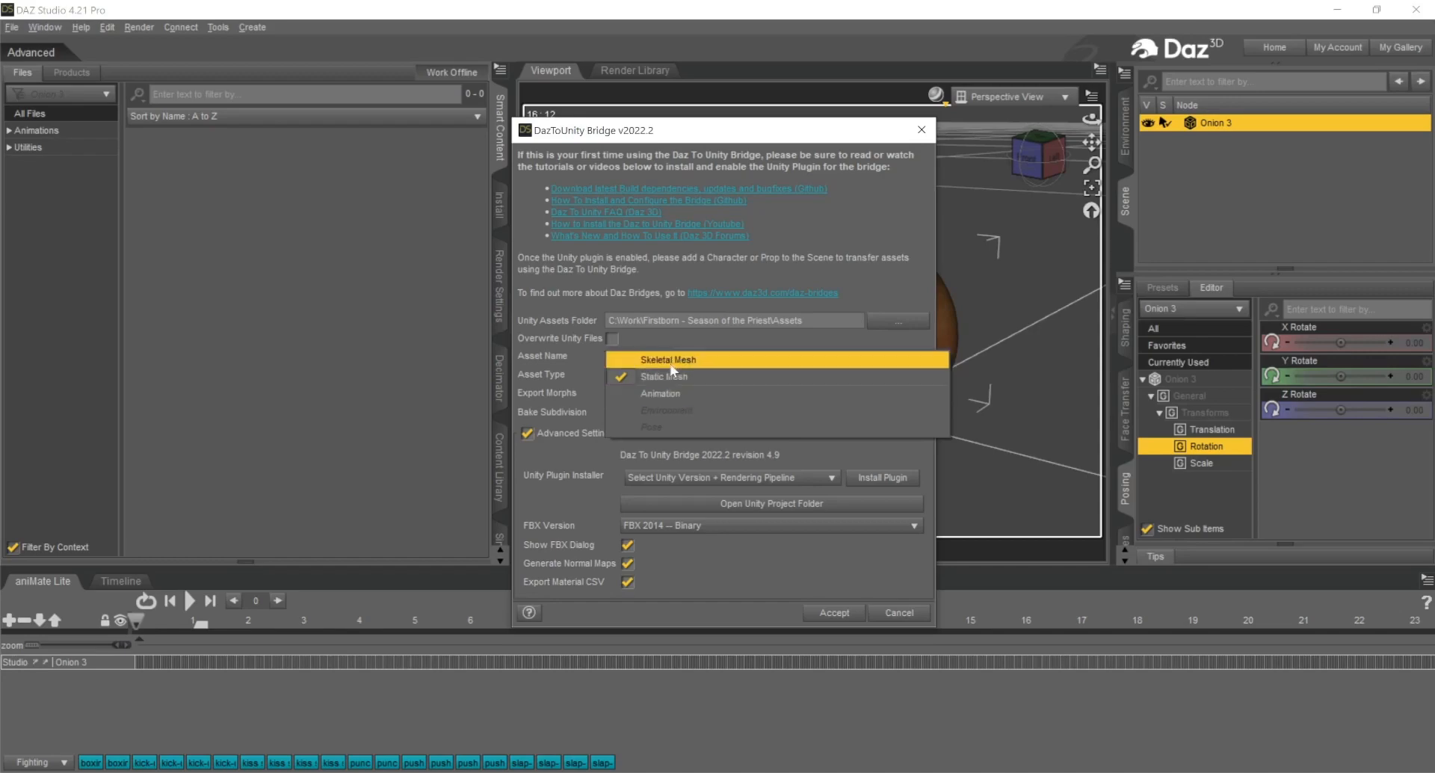
pyautogui.click(791, 271)
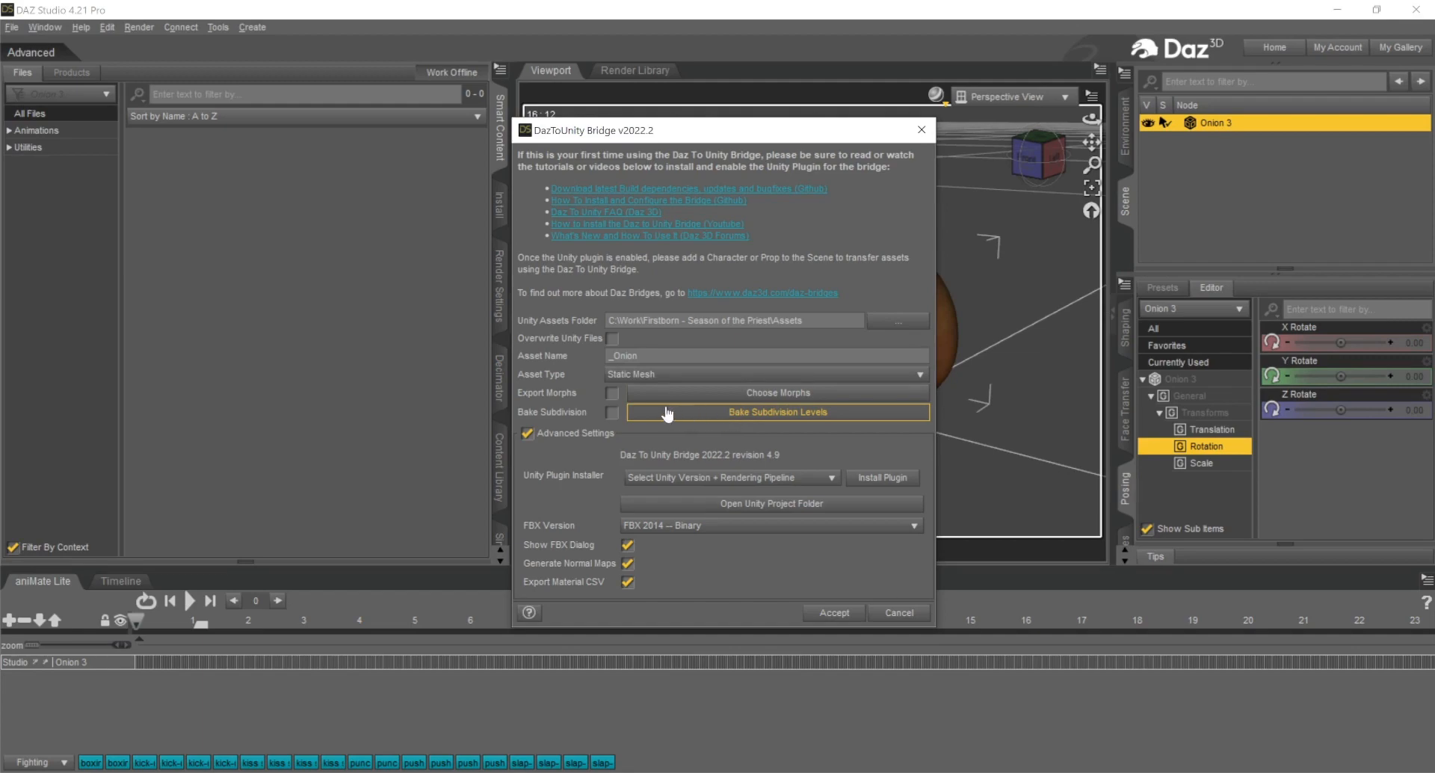
pyautogui.click(670, 547)
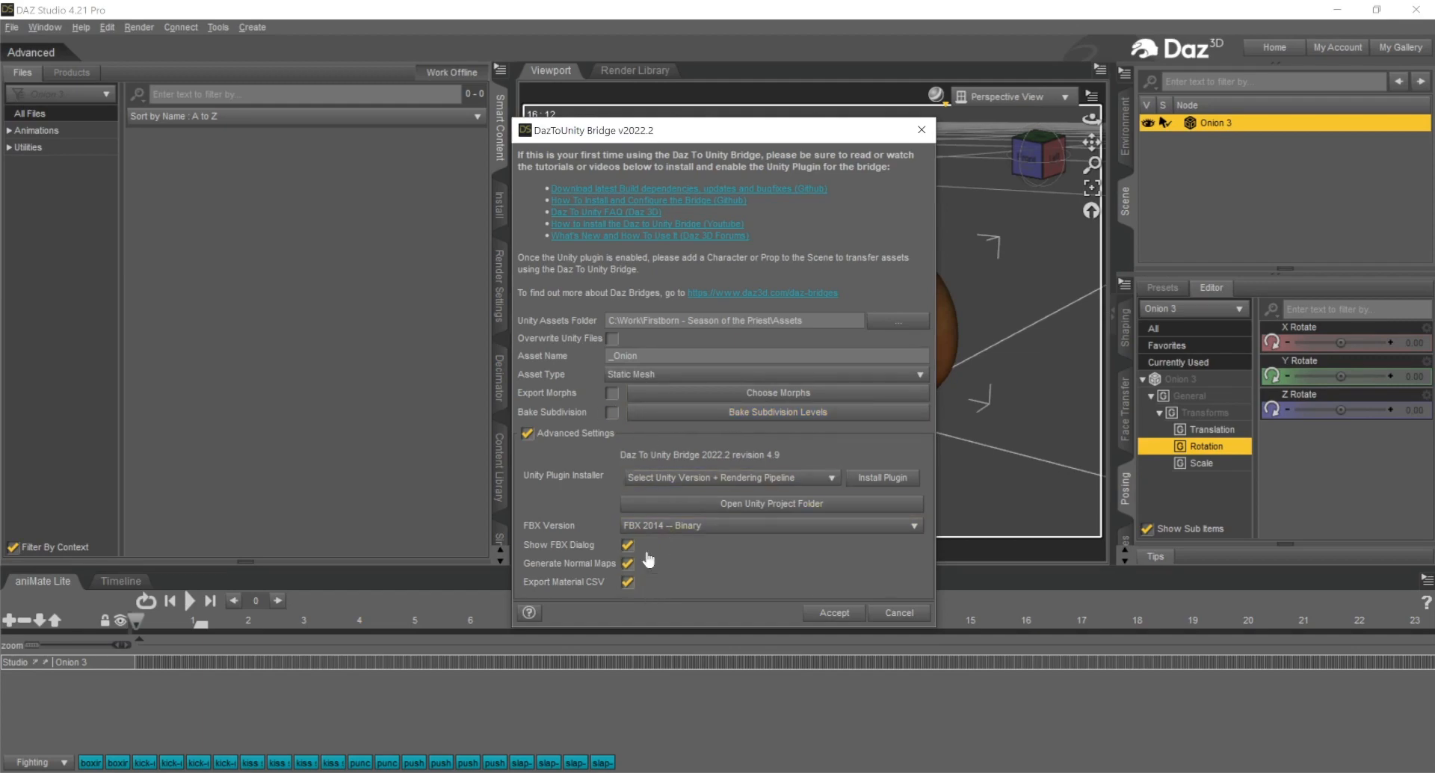
pyautogui.click(644, 551)
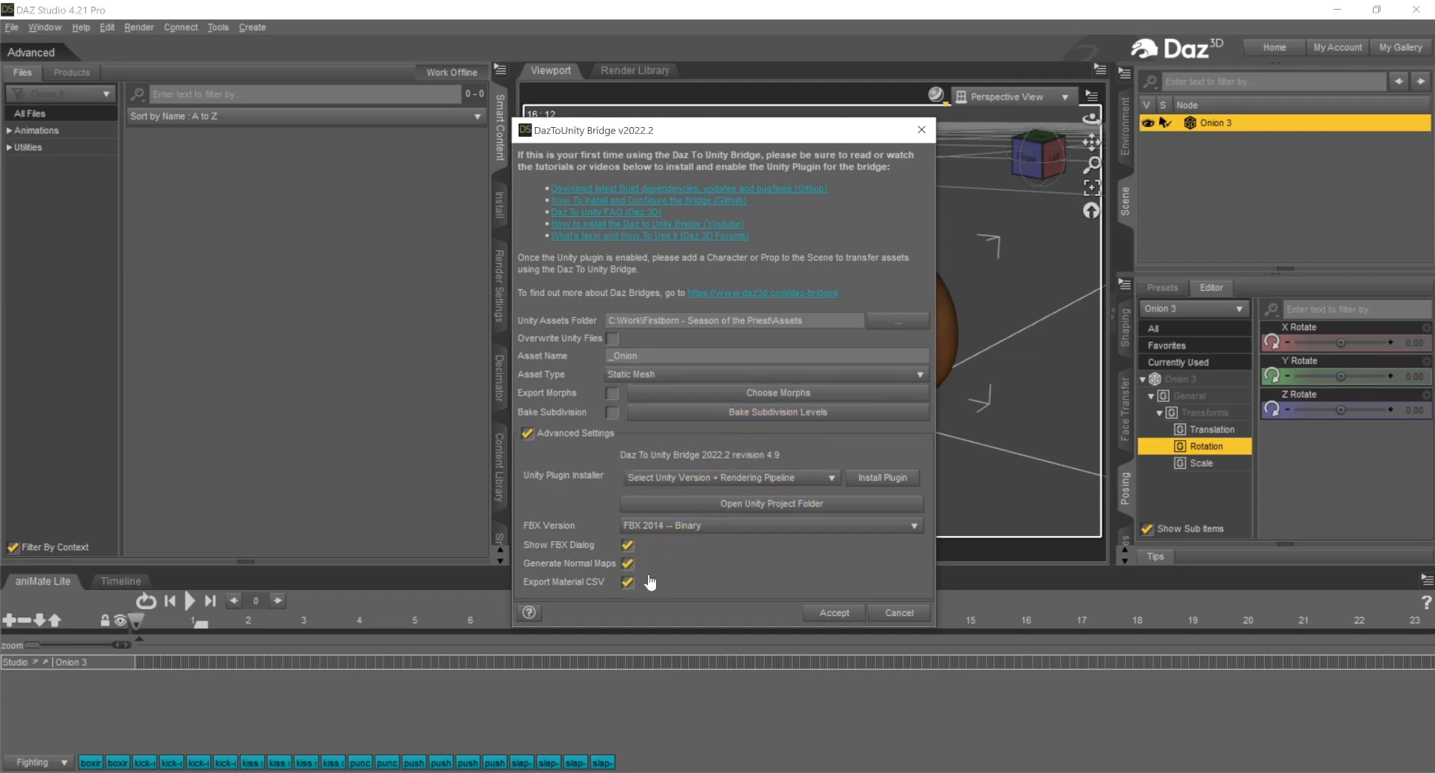
pyautogui.click(825, 613)
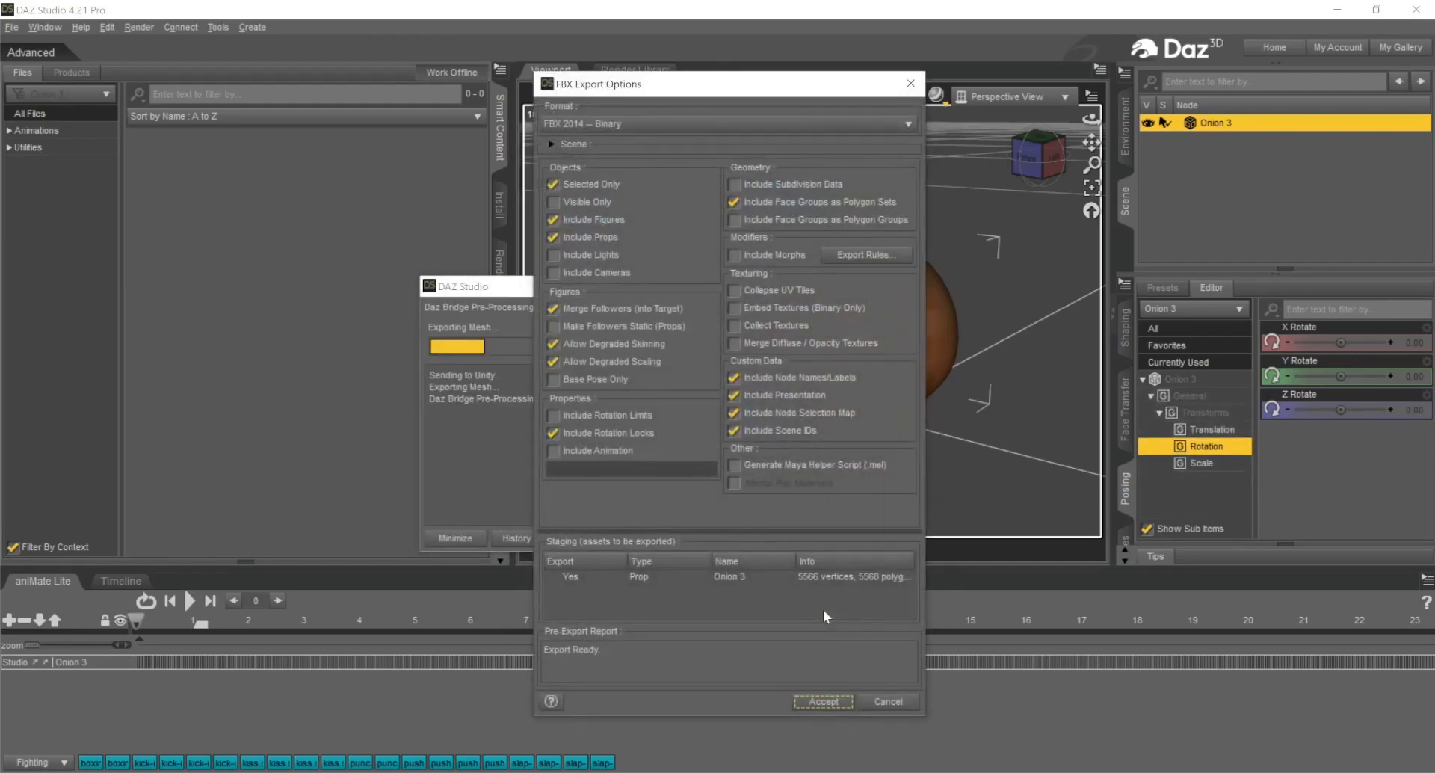
# - Turn off Selected Only, enable Merge Diffuse / Opacity Textures, and accept the FBX export options
pyautogui.moveTo(628, 84); pyautogui.dragTo(835, 68)
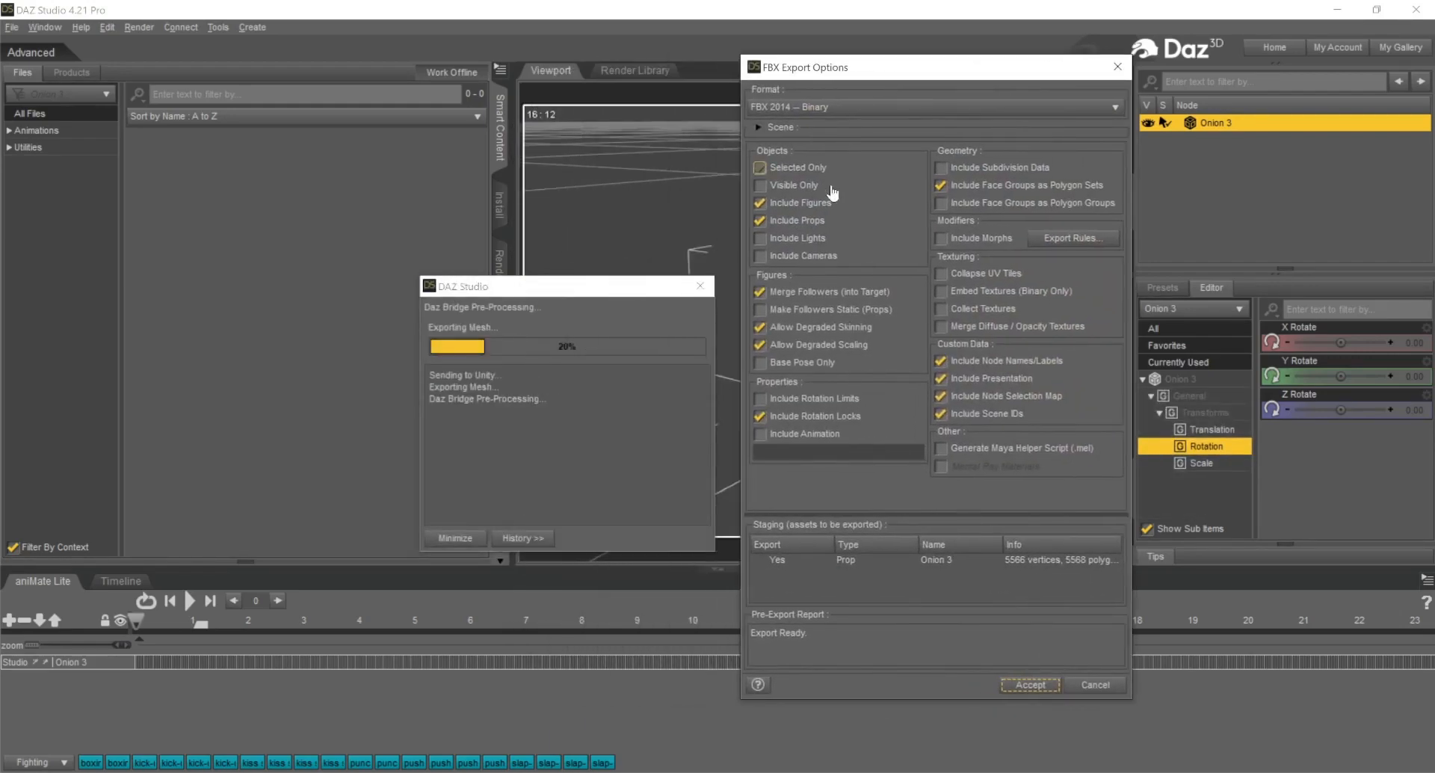
pyautogui.click(989, 416)
pyautogui.click(990, 417)
pyautogui.click(794, 170)
pyautogui.click(945, 329)
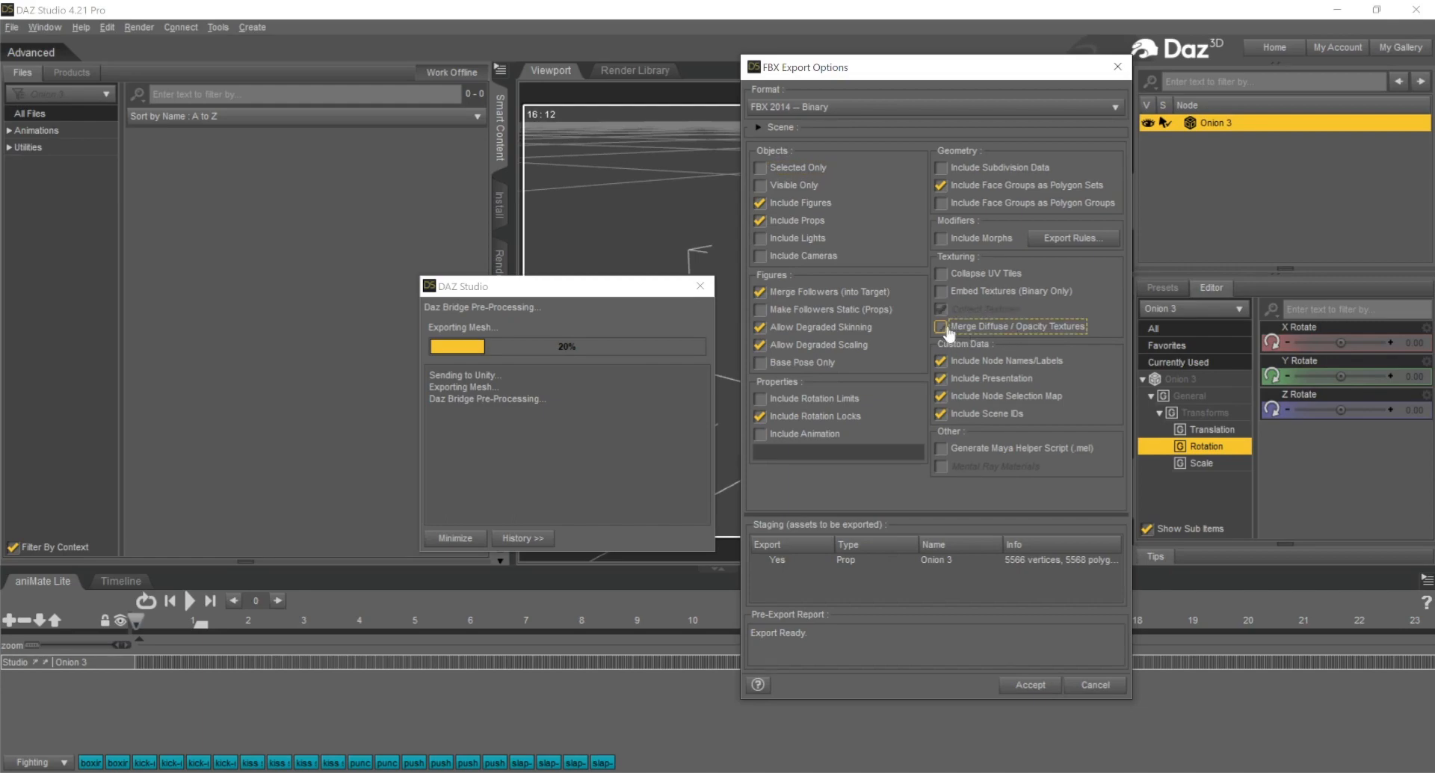
pyautogui.click(1052, 379)
pyautogui.click(1030, 685)
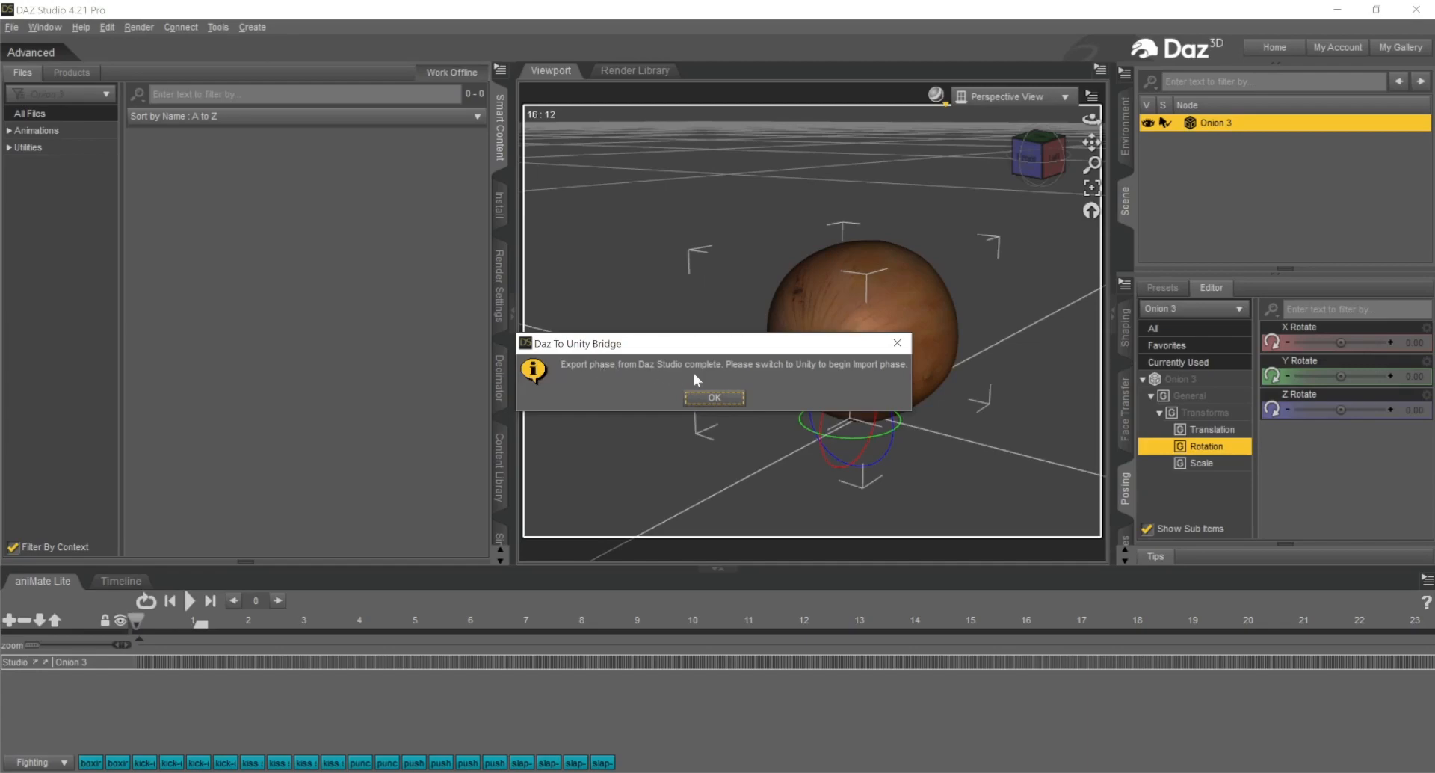
# - Close the export notice, switch to Unity, and finish importing the _Onion asset
pyautogui.click(715, 398)
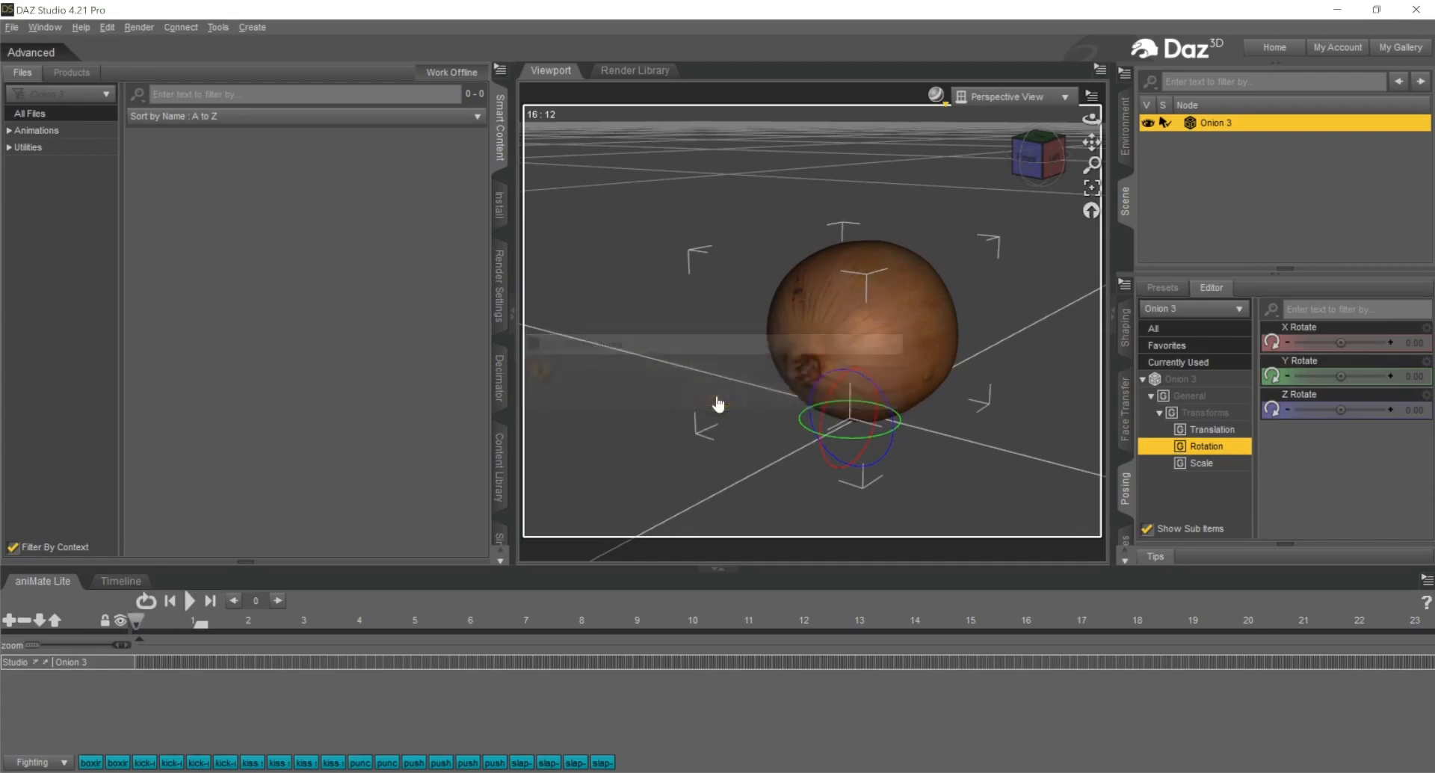
pyautogui.click(811, 771)
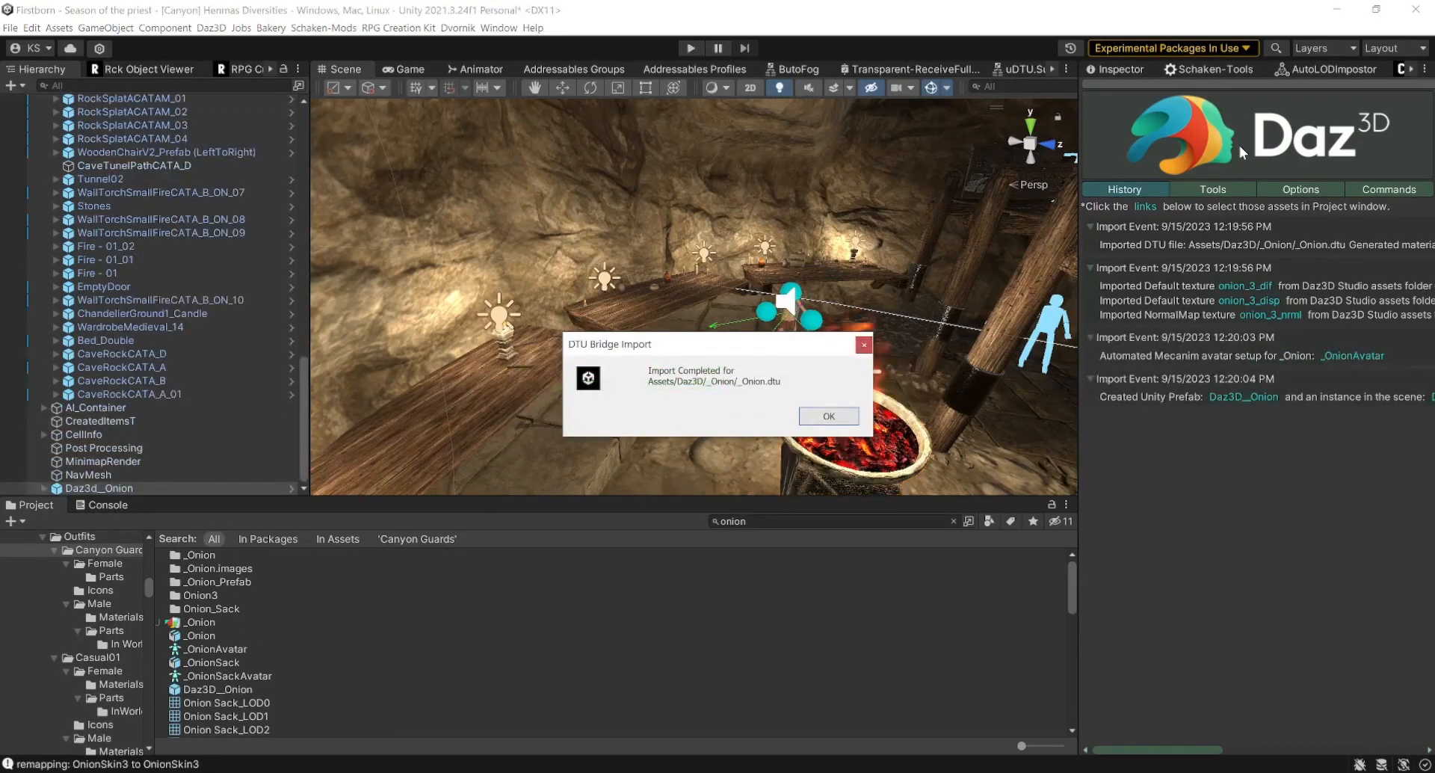
pyautogui.press('Return')
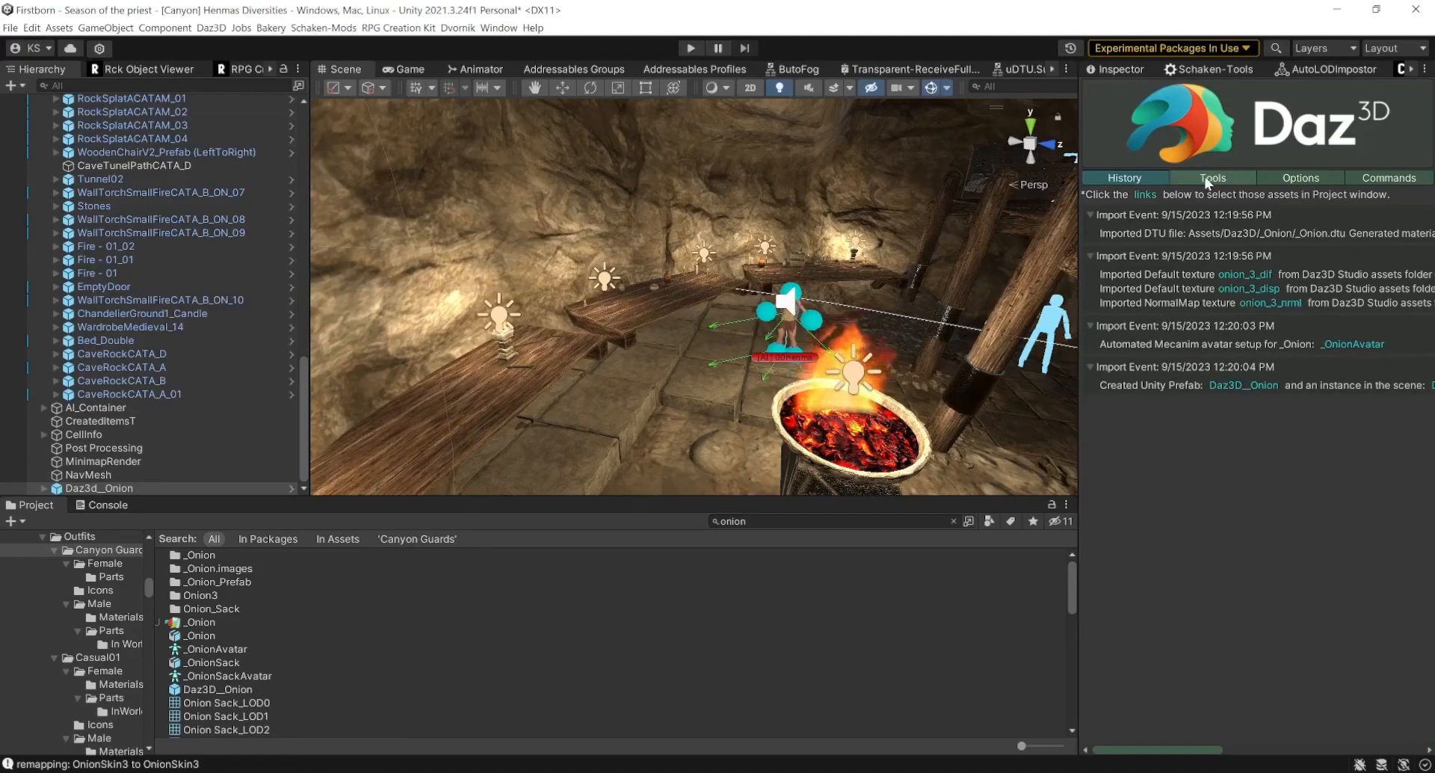
# - Find all DTU files with the Daz3D bridge tools and store _Onion.dtu
pyautogui.click(1235, 181)
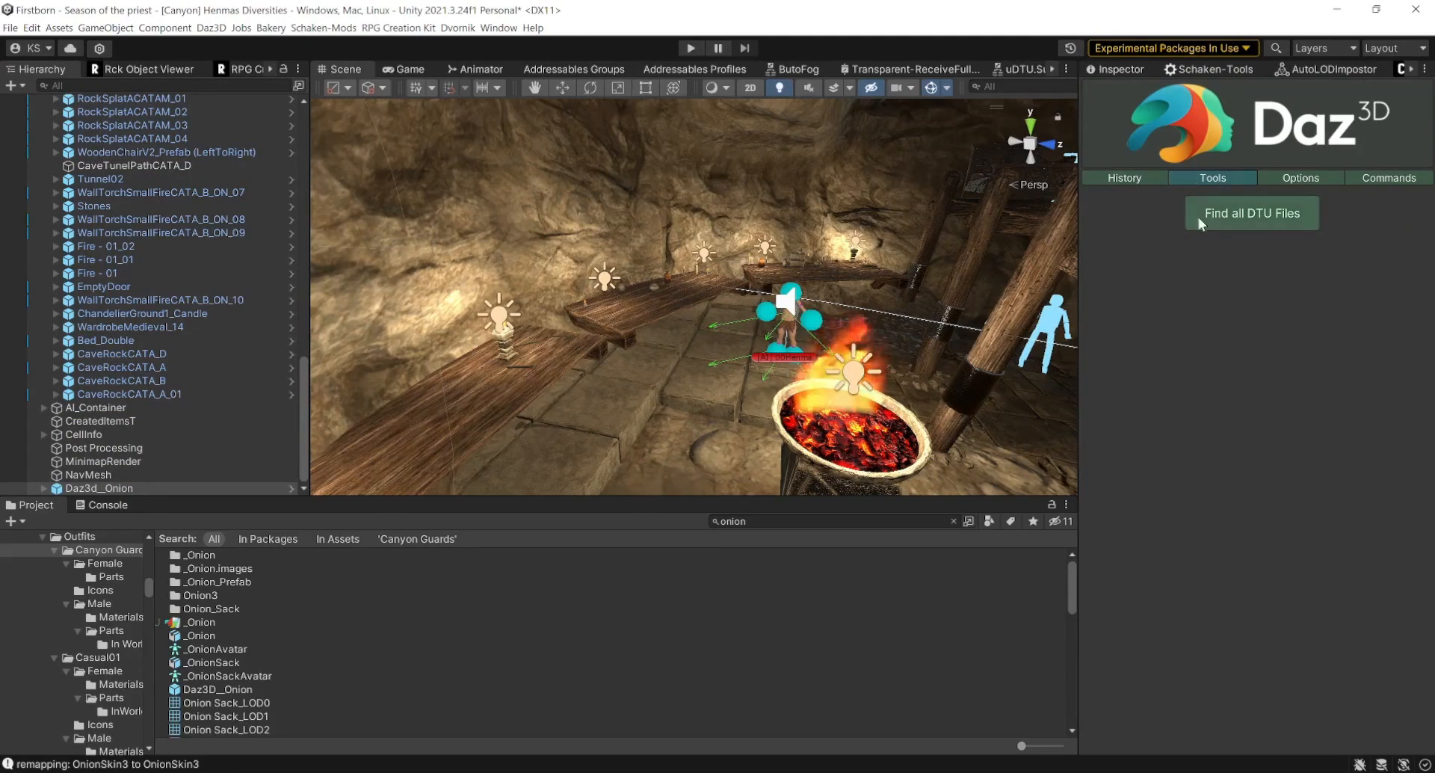
pyautogui.click(1261, 221)
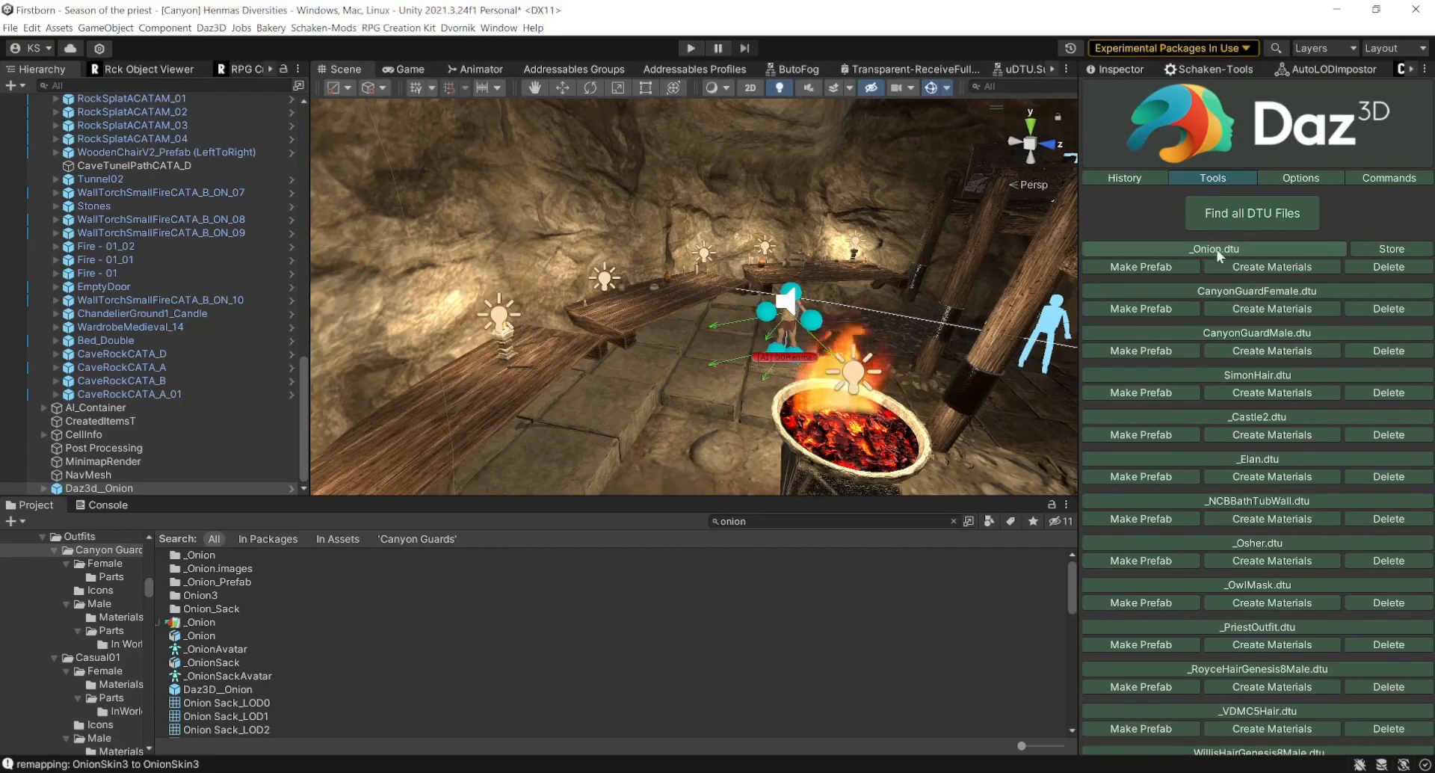
pyautogui.click(1399, 252)
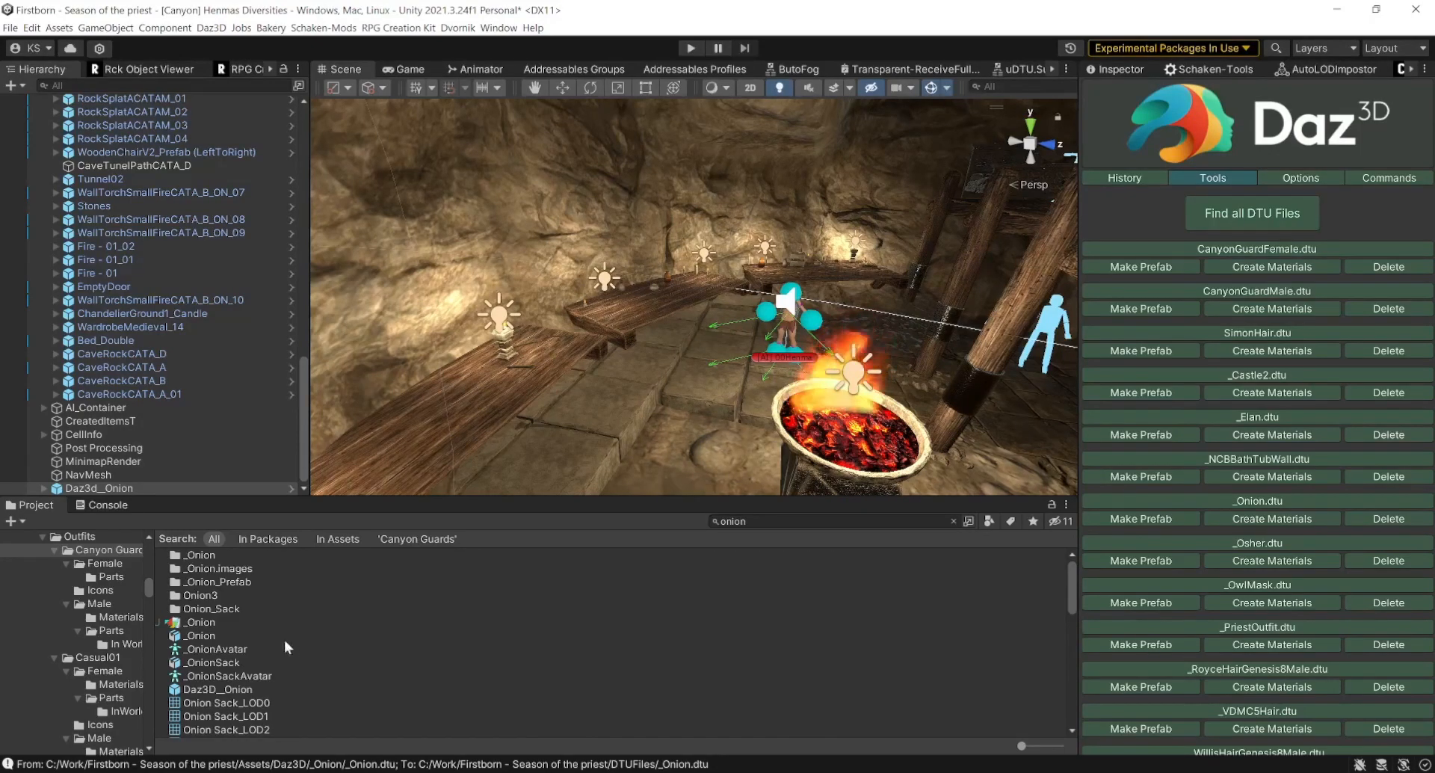
# - Clear the project search, open the _Onion_Prefab folder inside Daz3D/_Onion, and place the Daz3D__Onion prefab on the wooden bench in the scene
pyautogui.click(952, 521)
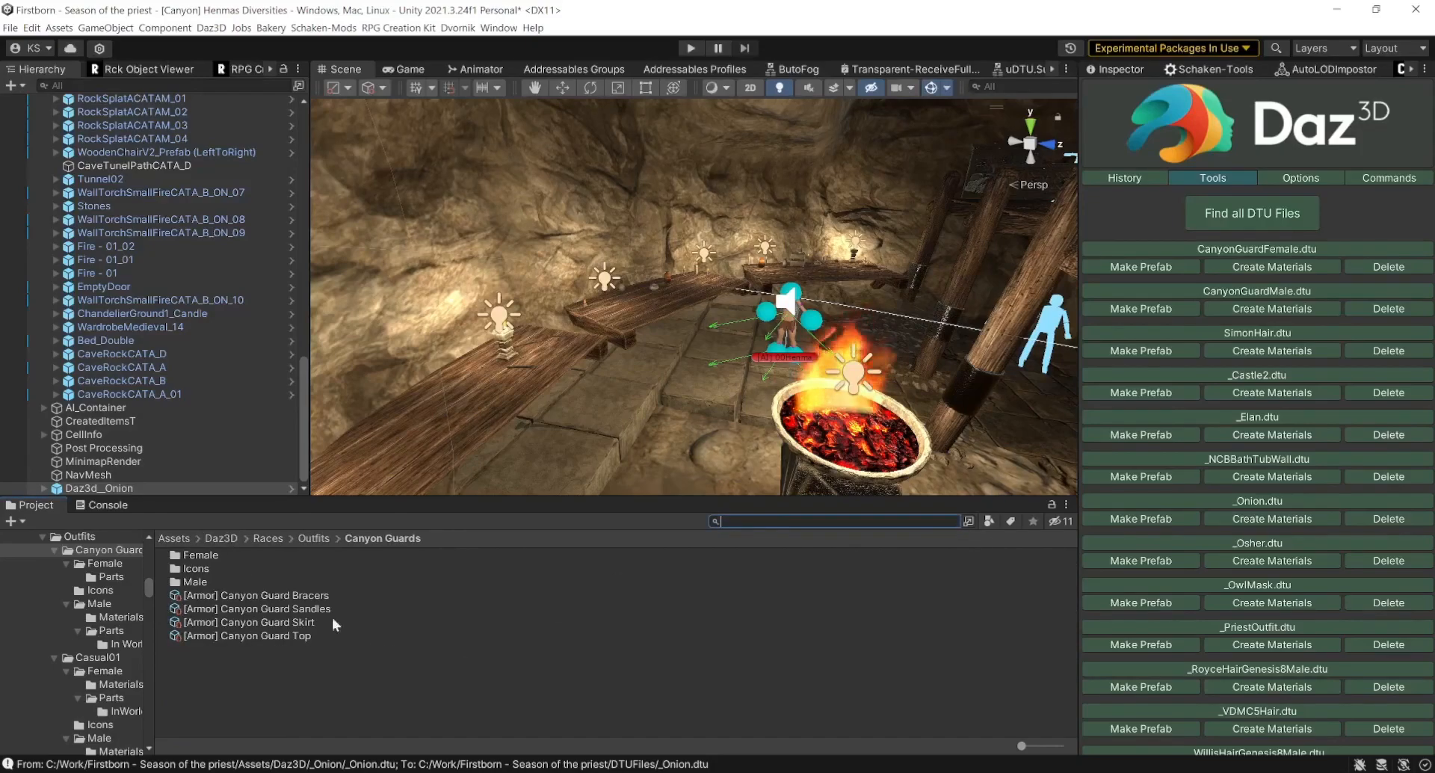
pyautogui.click(218, 538)
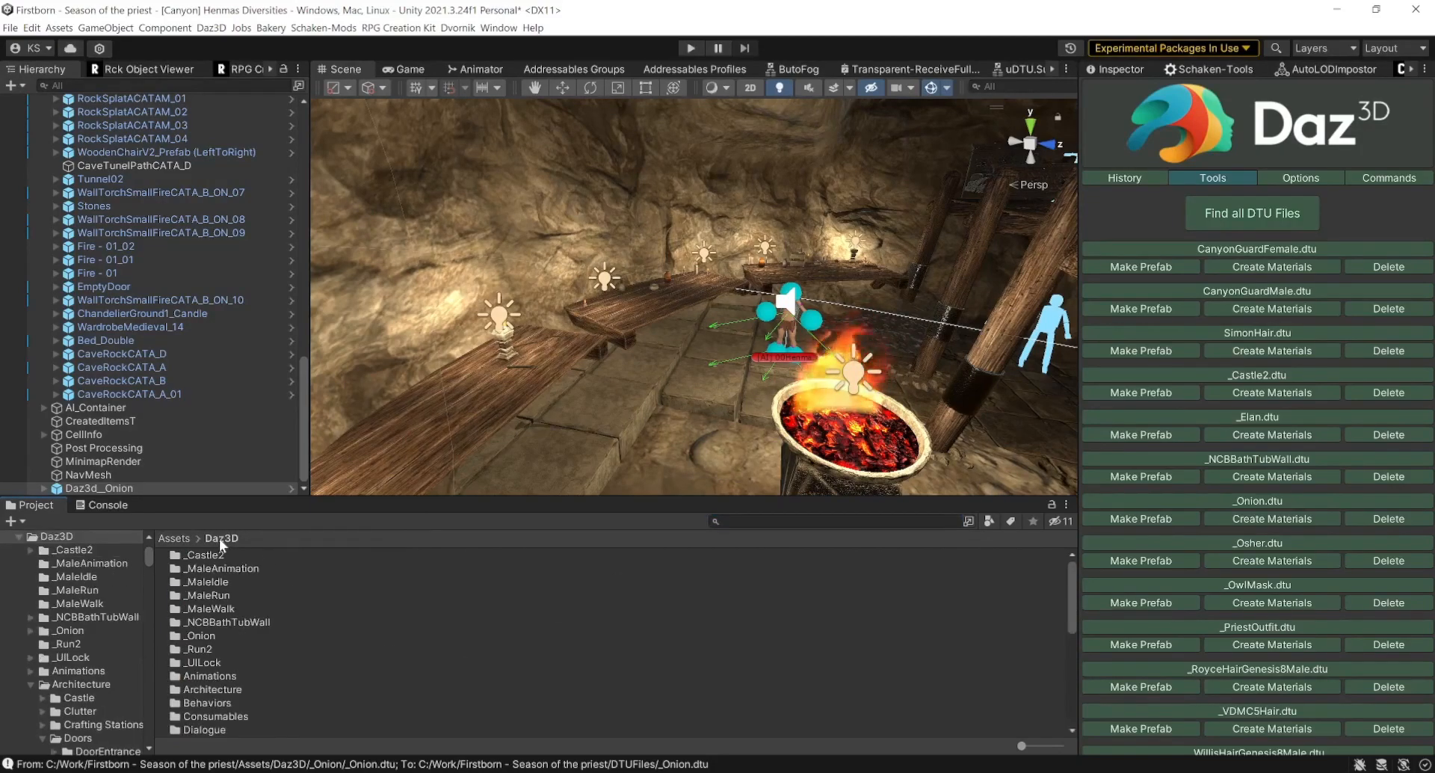
pyautogui.doubleClick(193, 639)
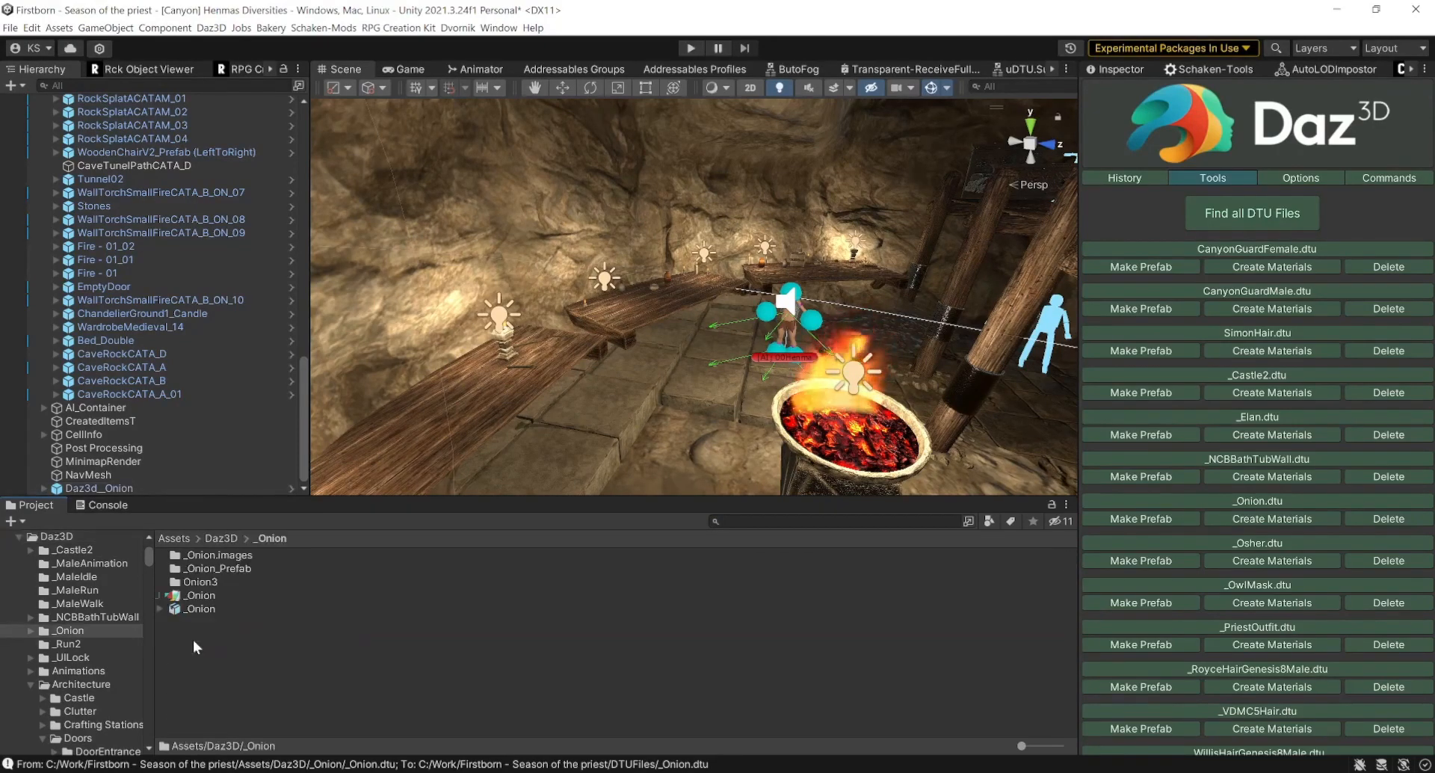
pyautogui.click(200, 582)
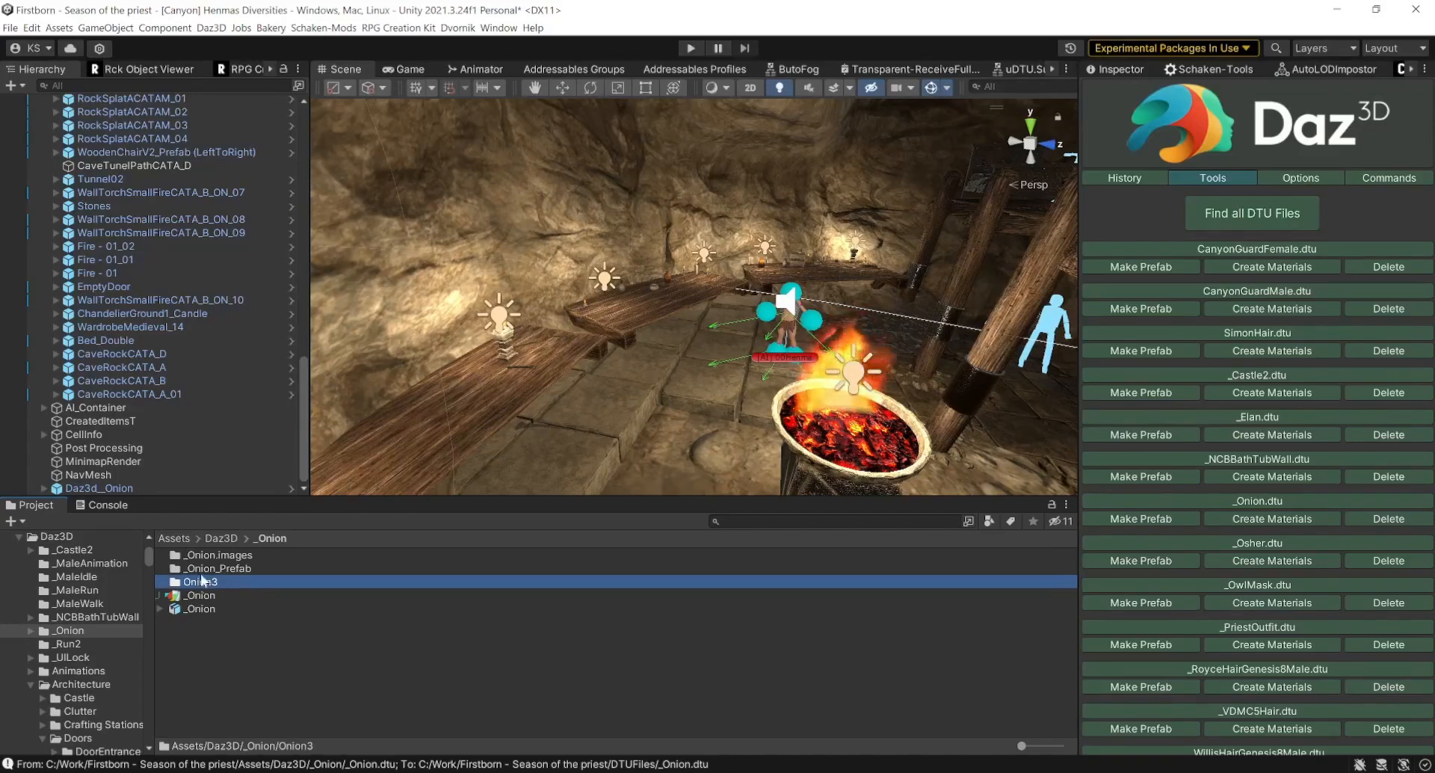
pyautogui.doubleClick(203, 568)
pyautogui.click(200, 557)
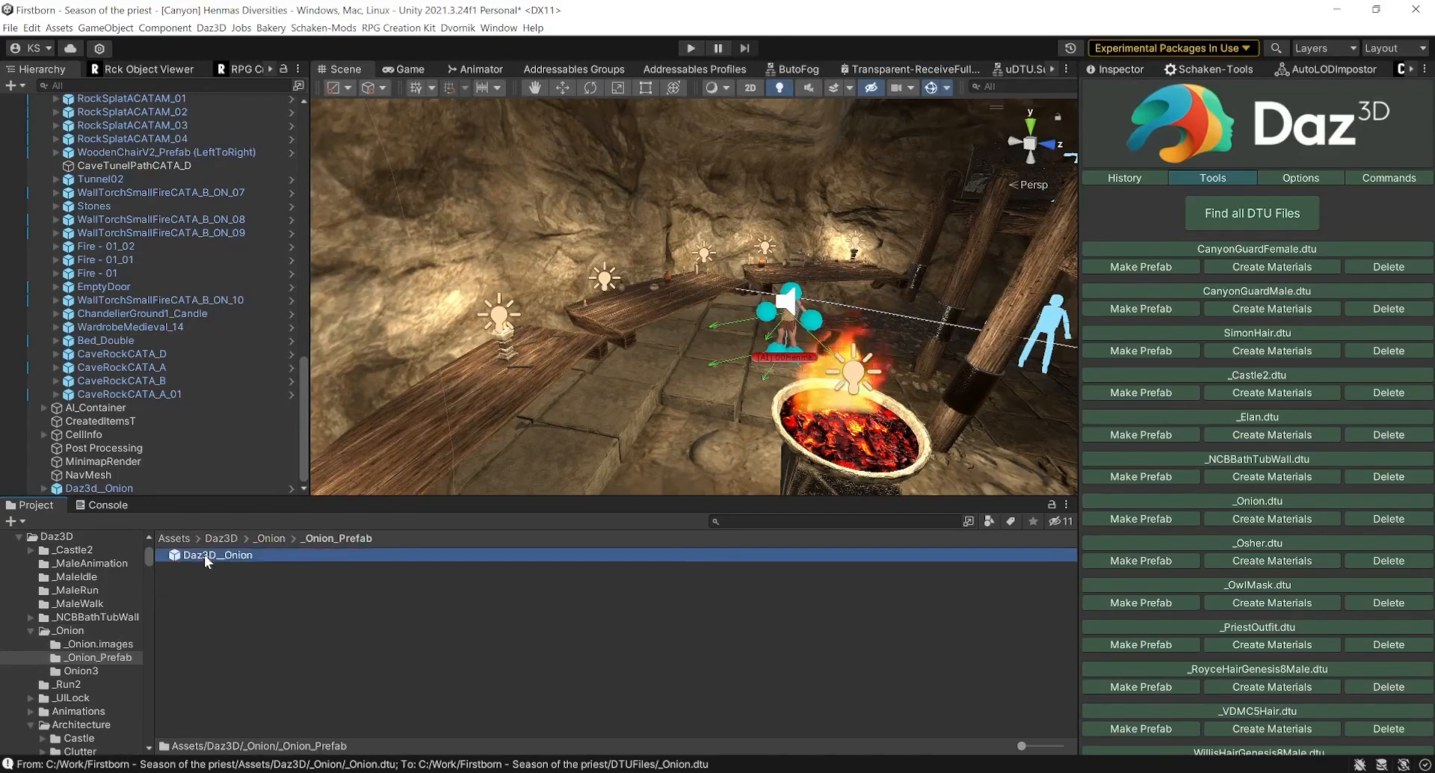
pyautogui.moveTo(204, 554); pyautogui.dragTo(493, 373)
# - Examine the placed onion up close on the wooden surface, checking its size and how its material renders
pyautogui.moveTo(537, 371); pyautogui.dragTo(430, 388, button='right')
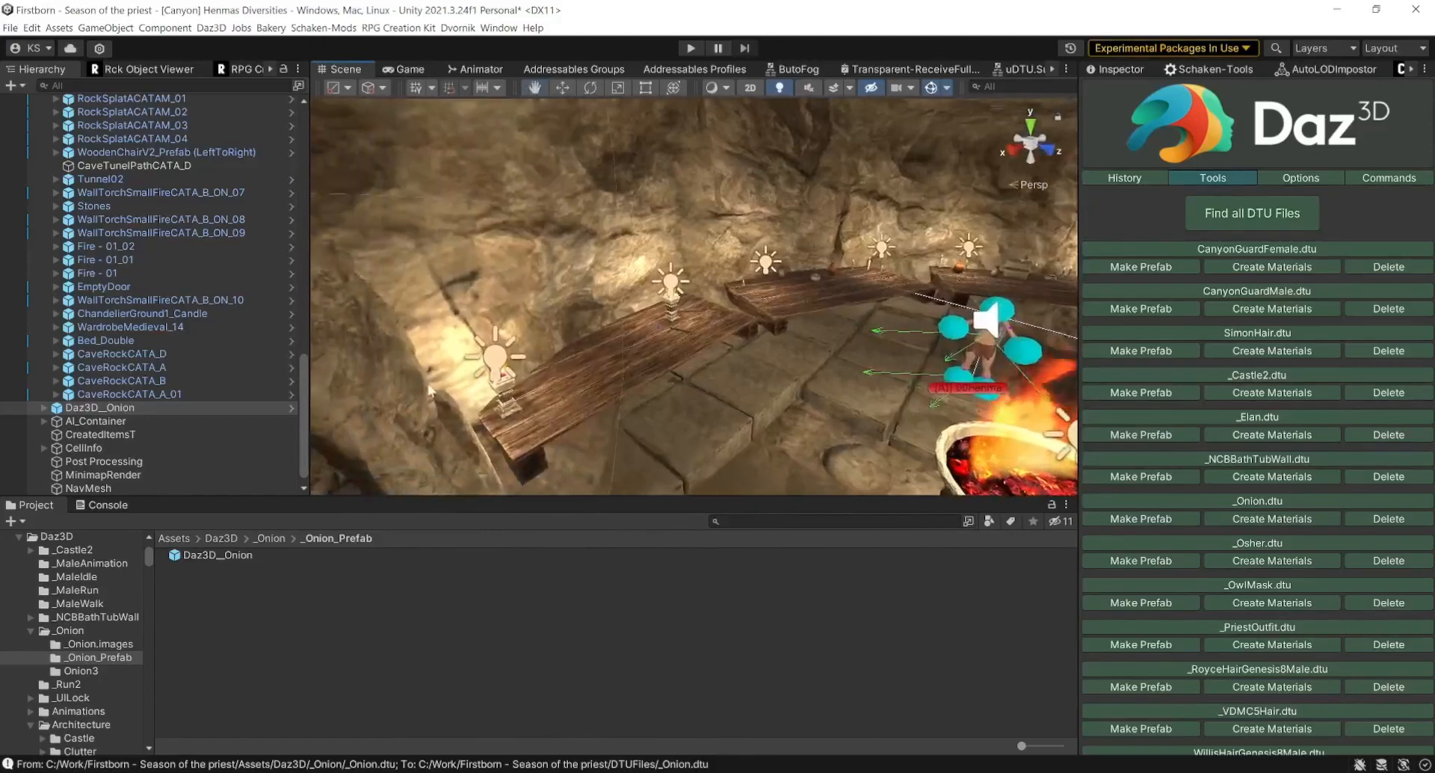
pyautogui.scroll(8, 428, 388)
pyautogui.scroll(3, 650, 367)
pyautogui.moveTo(650, 366); pyautogui.dragTo(579, 377, button='right')
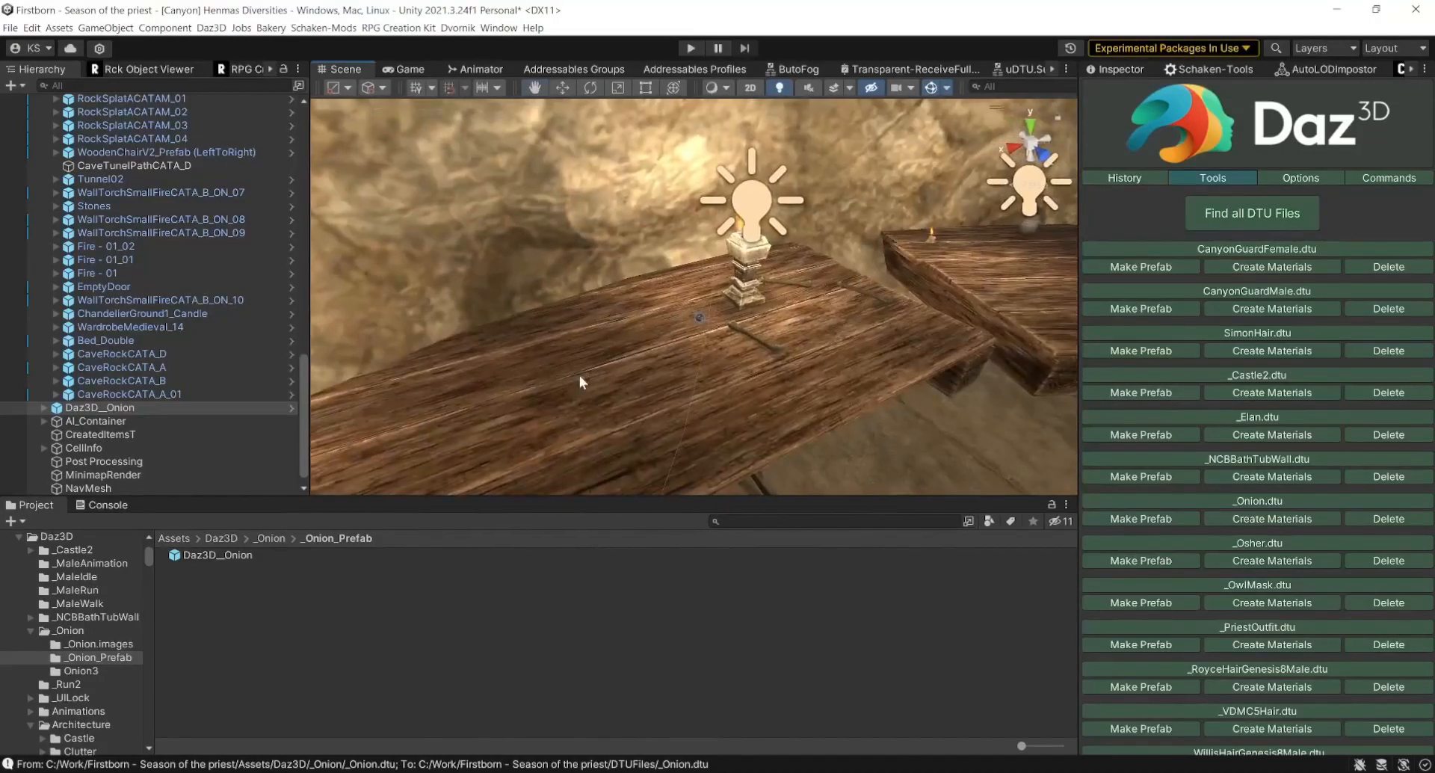
pyautogui.scroll(8, 580, 375)
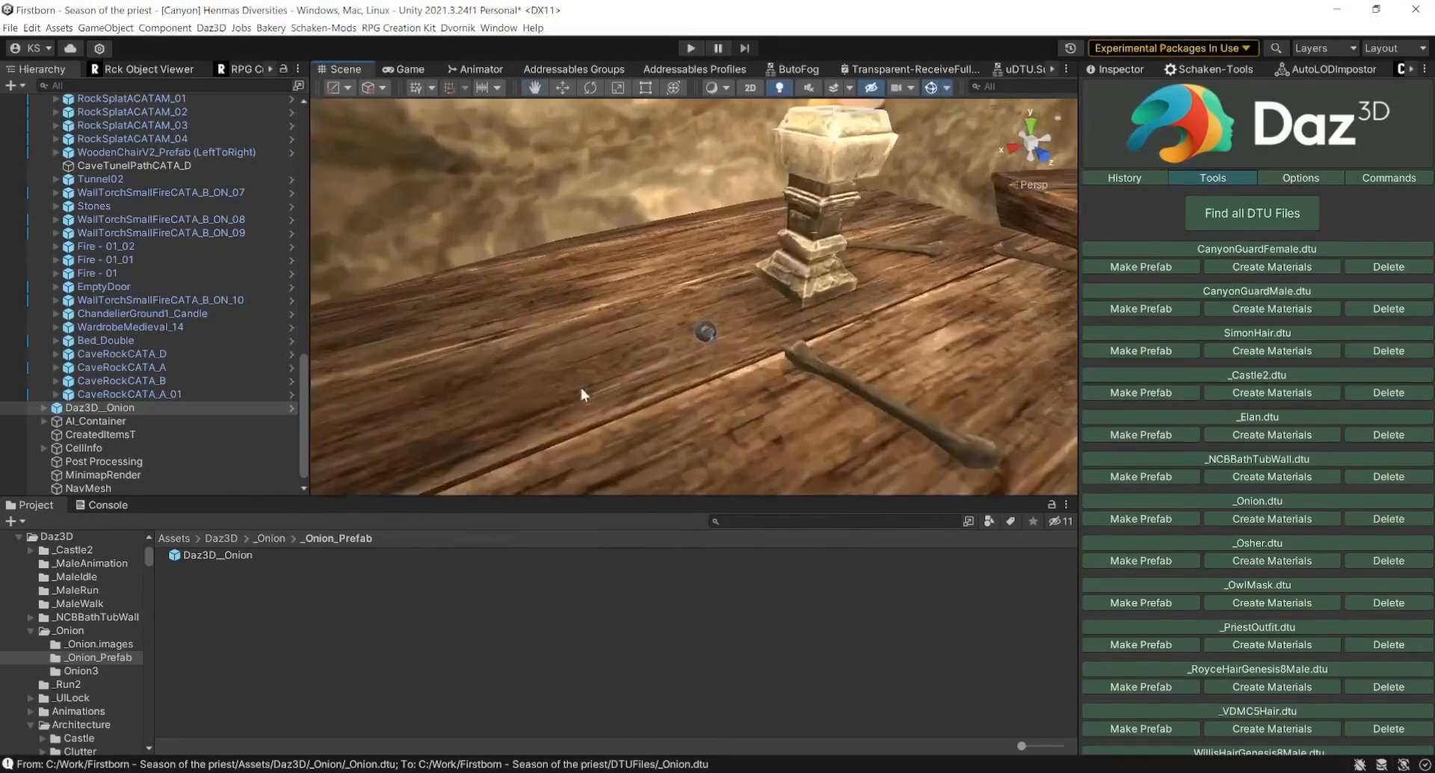
pyautogui.scroll(8, 580, 387)
pyautogui.scroll(4, 764, 362)
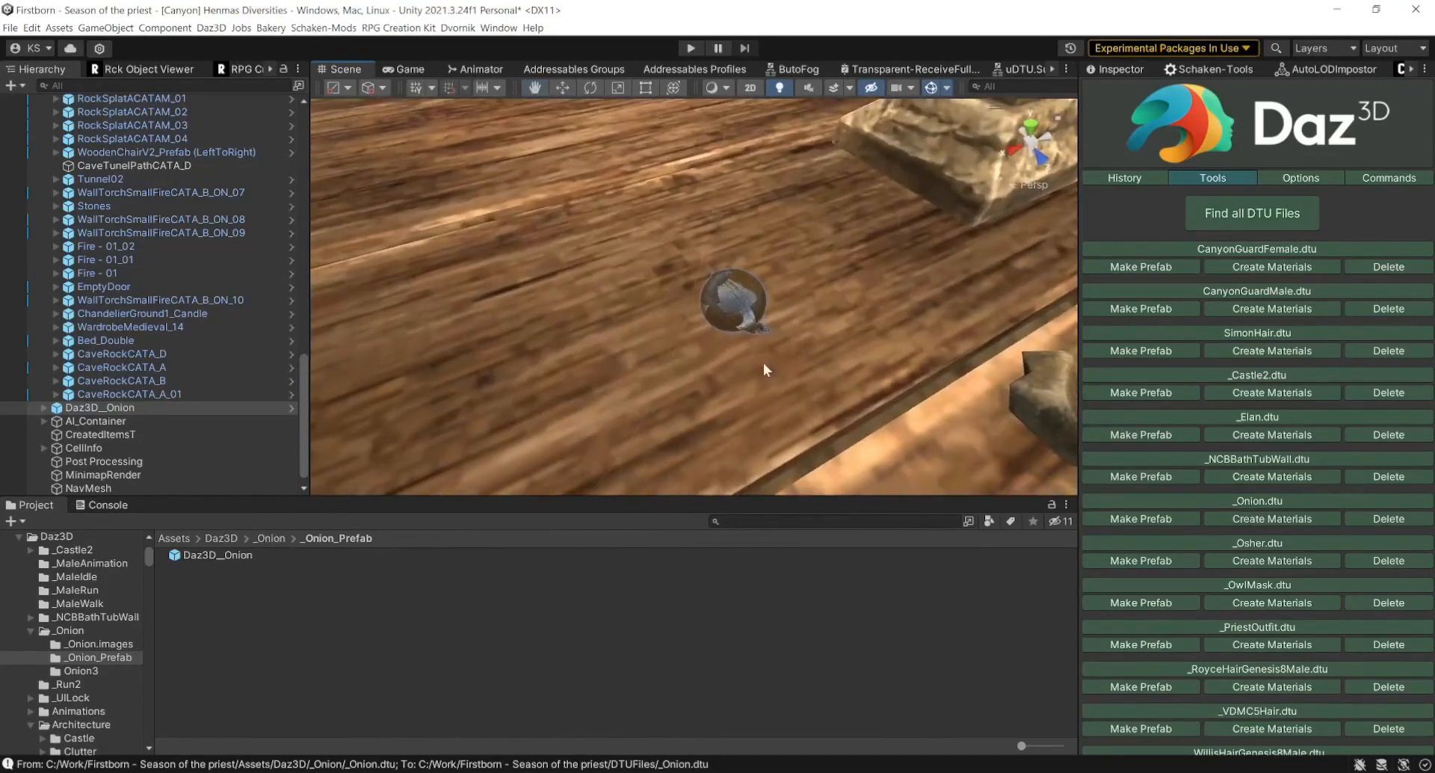
pyautogui.press('Right')
pyautogui.press('Left')
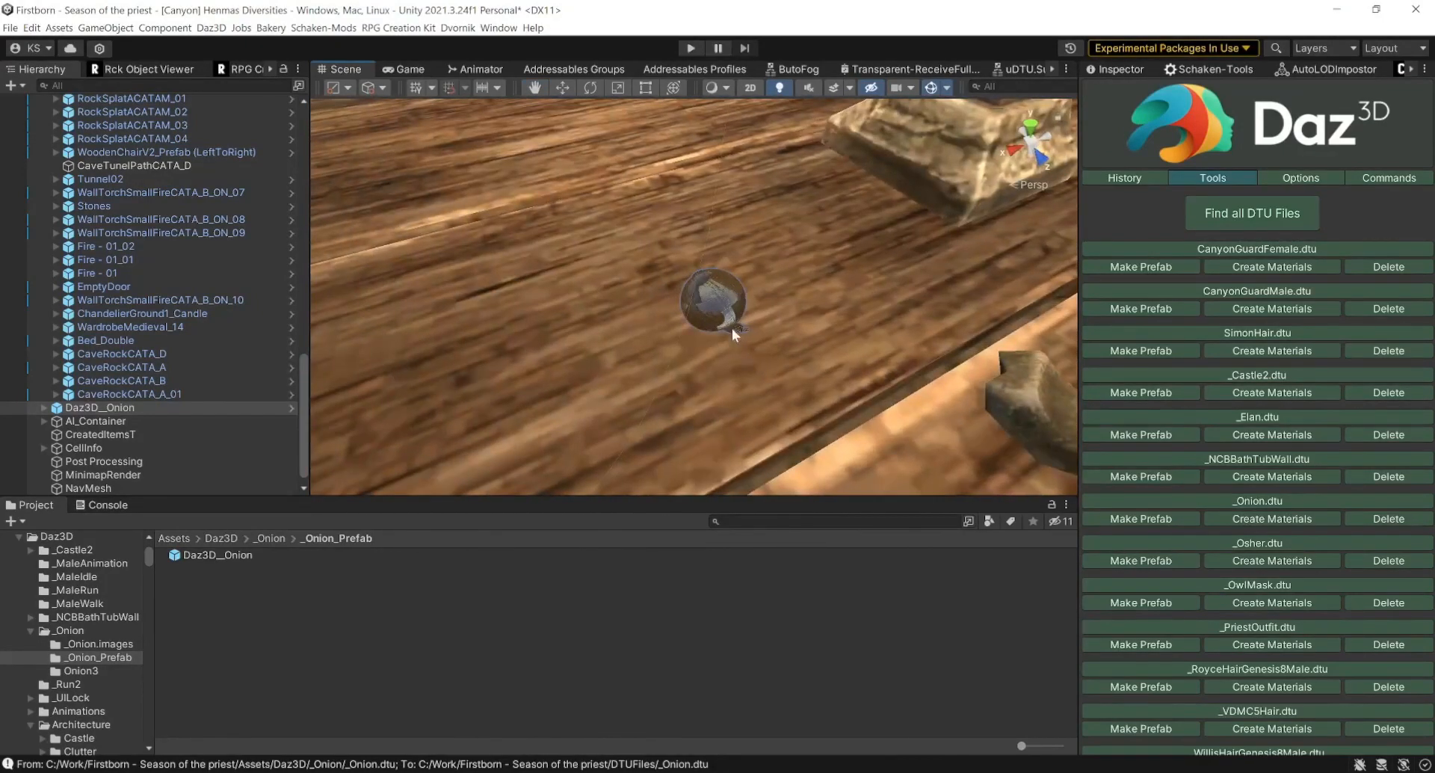
pyautogui.moveTo(733, 329); pyautogui.dragTo(1013, 321, button='right')
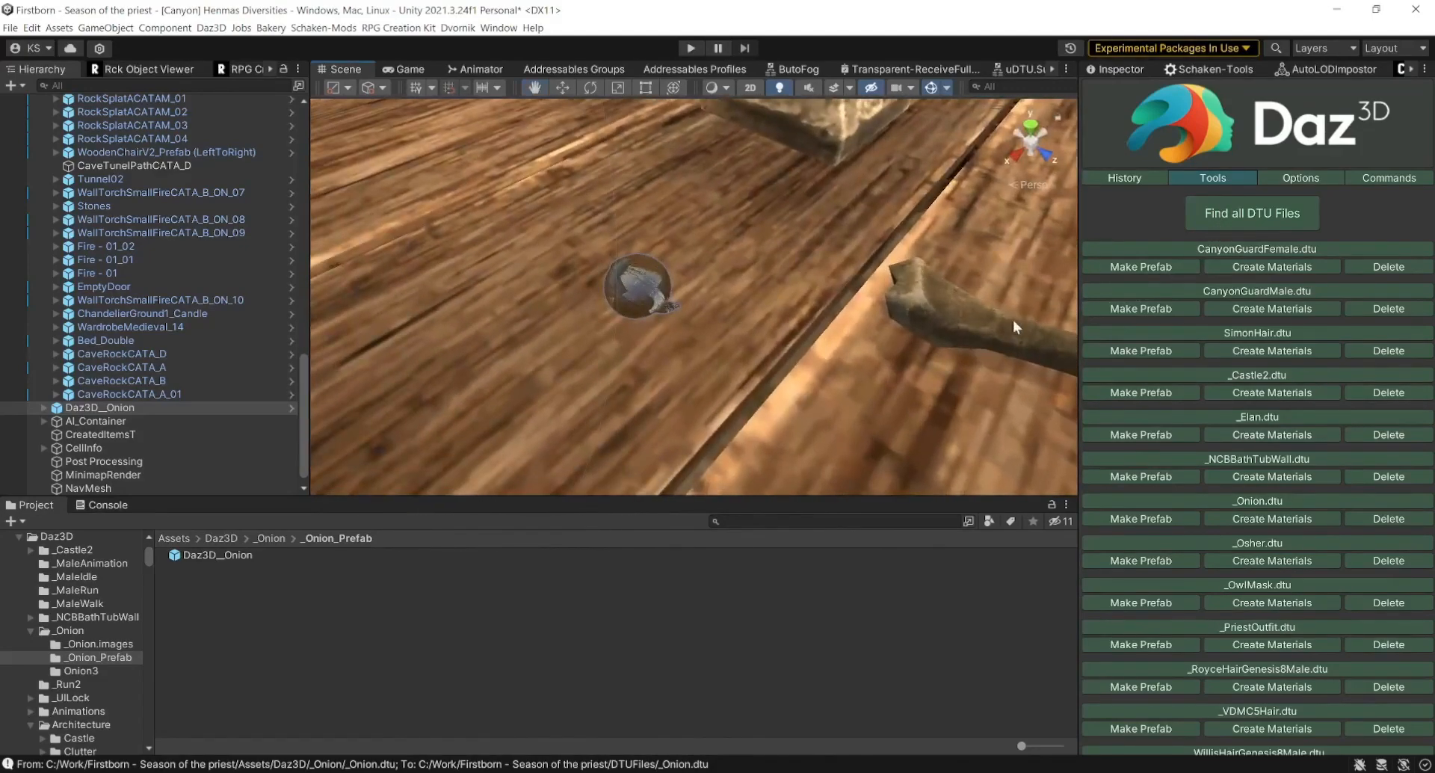
# - Scale the placed Daz3D__Onion object uniformly to 2.48 and compare its size with the surrounding props
pyautogui.click(1115, 69)
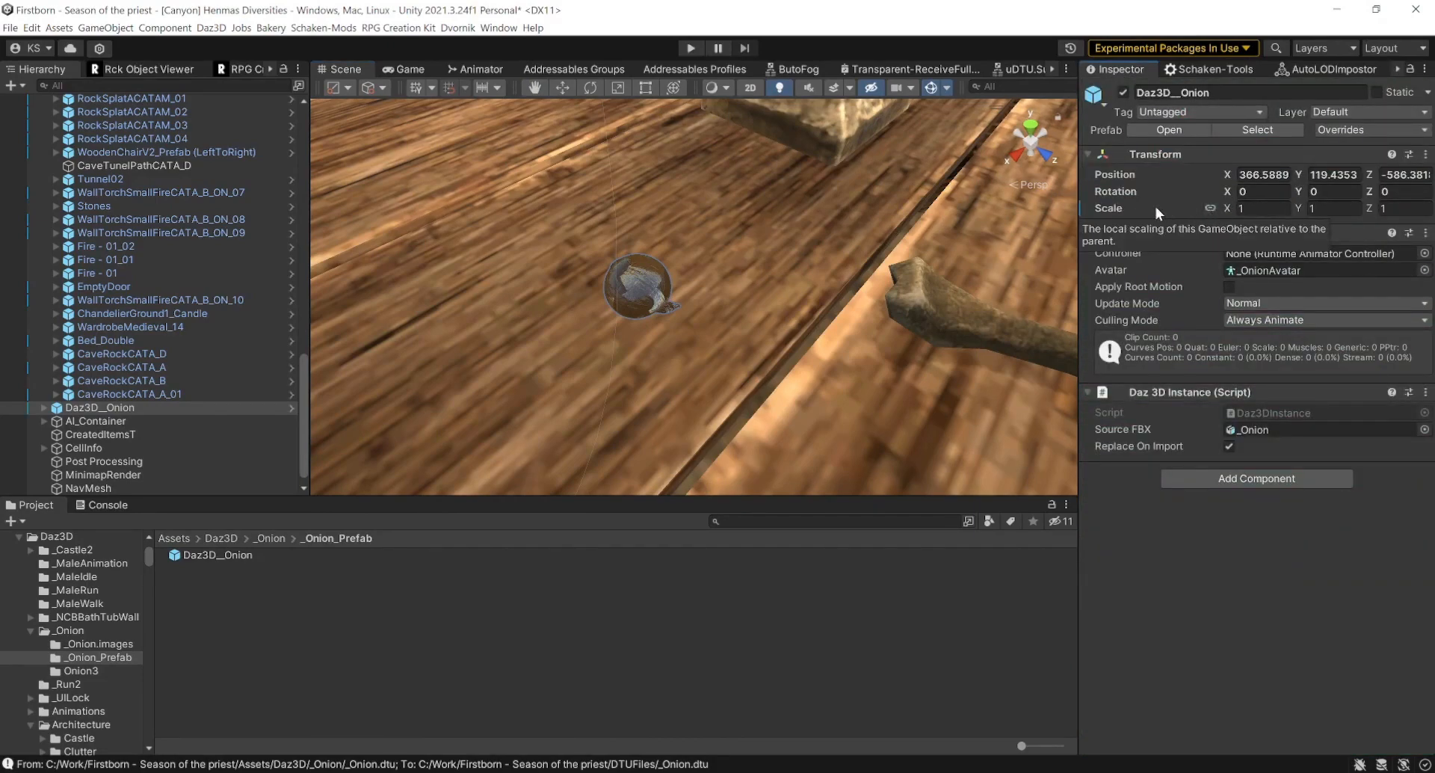
pyautogui.moveTo(1224, 207); pyautogui.dragTo(1266, 200)
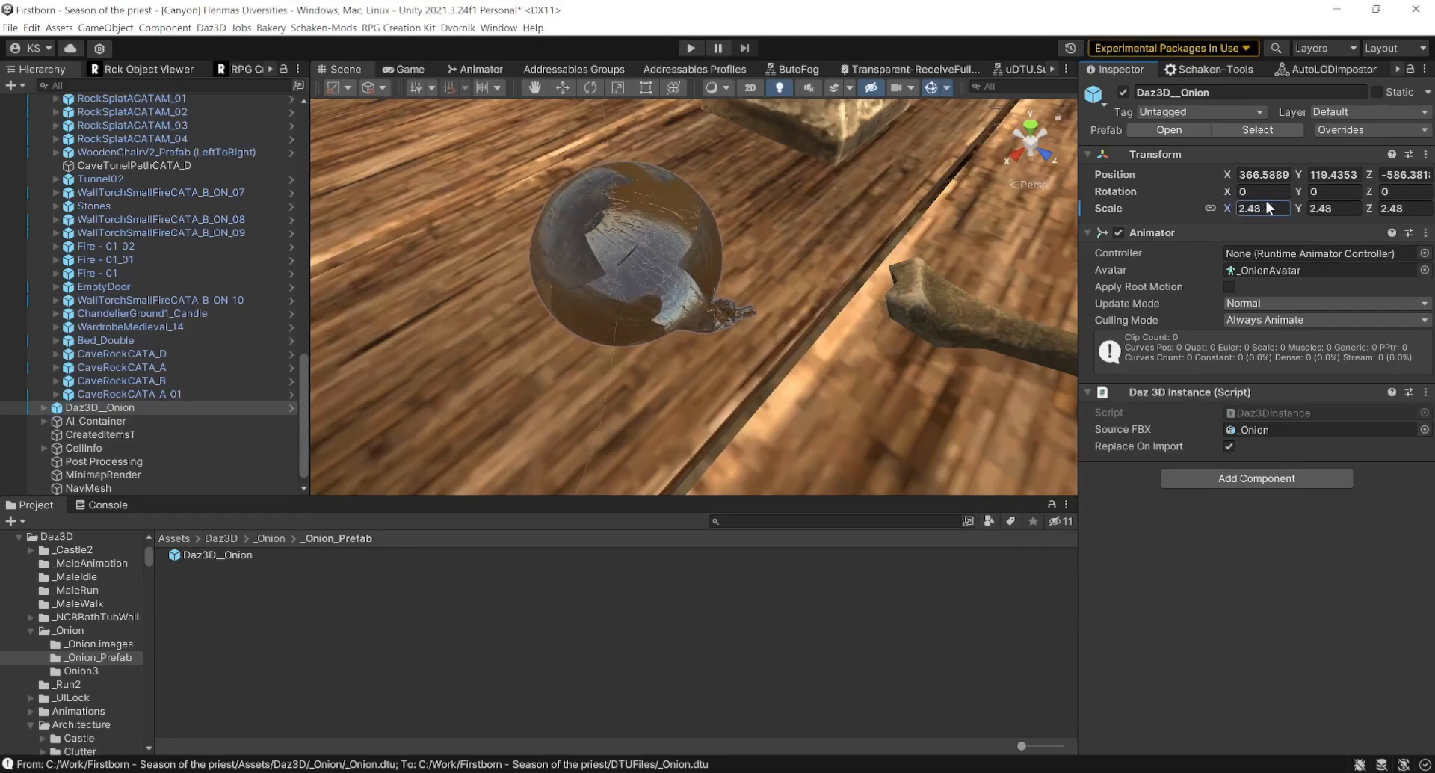
pyautogui.keyDown('alt'); pyautogui.moveTo(961, 229); pyautogui.dragTo(828, 225); pyautogui.keyUp('alt')
pyautogui.scroll(-6, 827, 224)
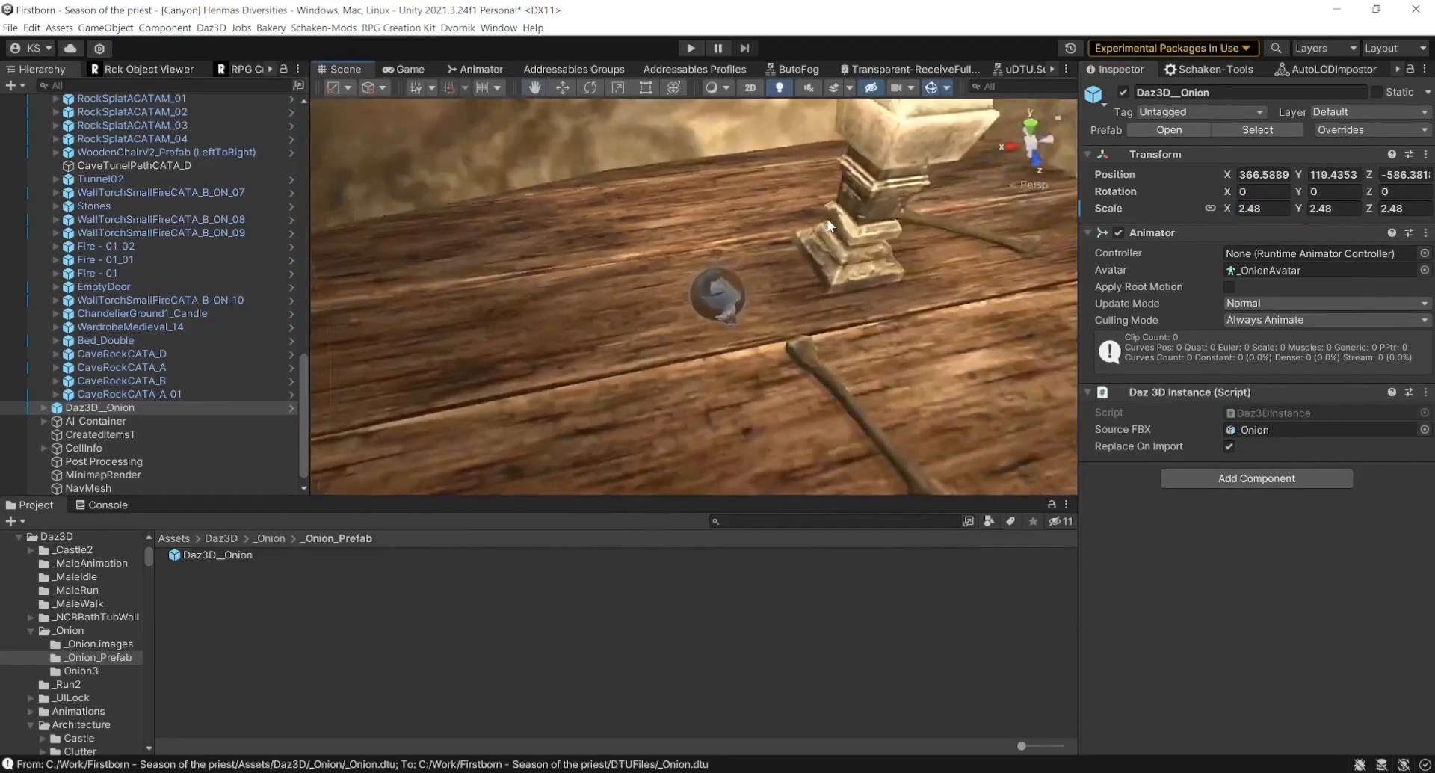
pyautogui.press('Right')
pyautogui.press('Left')
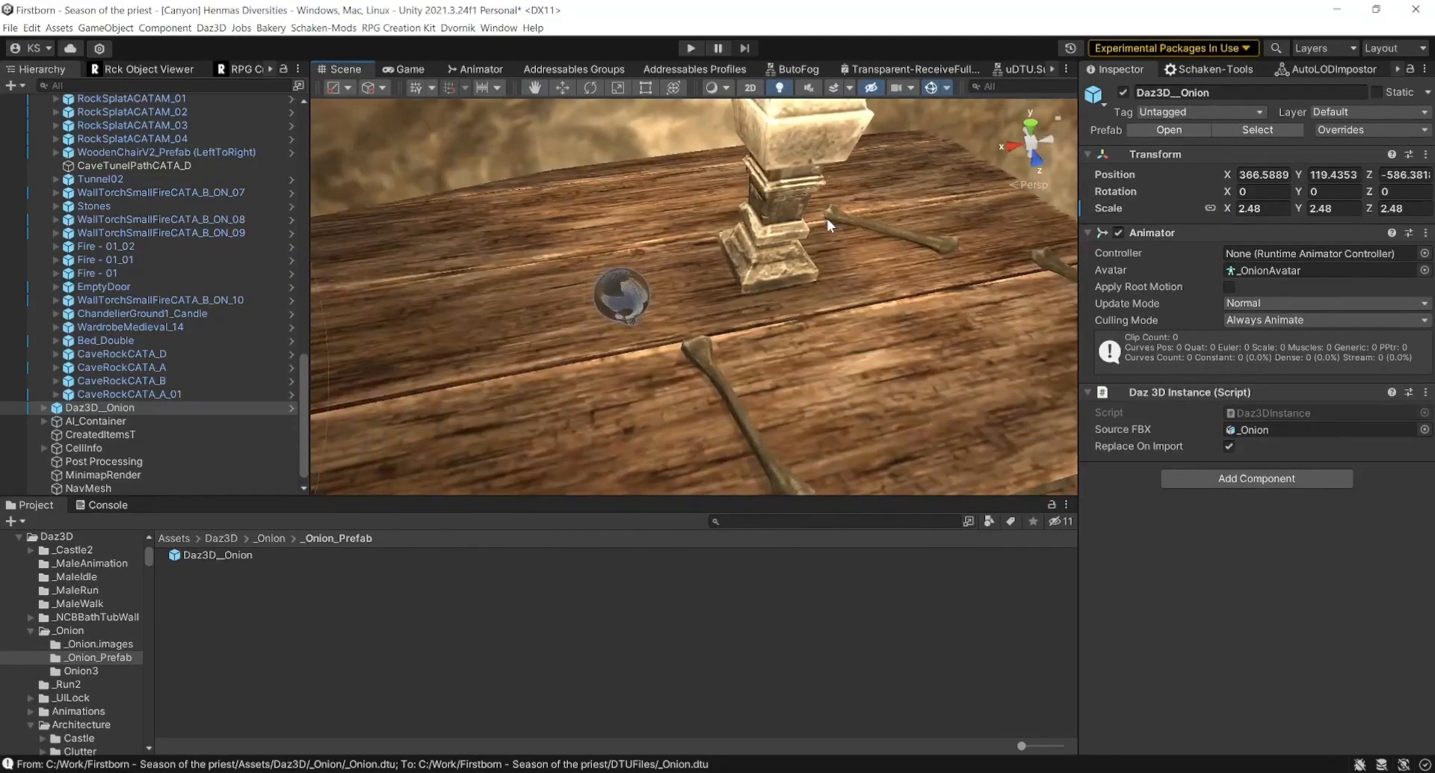
# - Select the OnionSkin3 material in the Onion3 folder and change its shader to Daz3D/uDTU URP.Specular
pyautogui.click(270, 538)
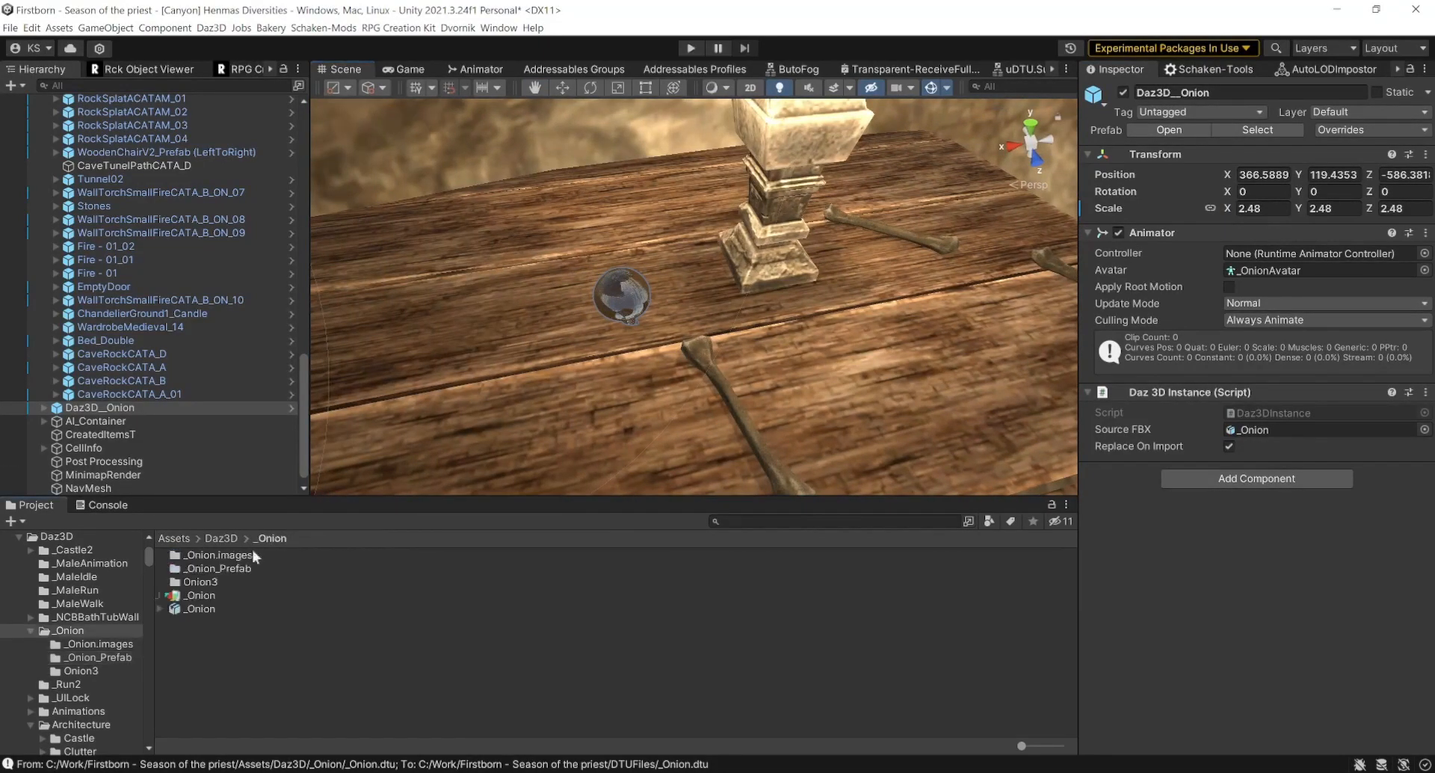
pyautogui.doubleClick(193, 581)
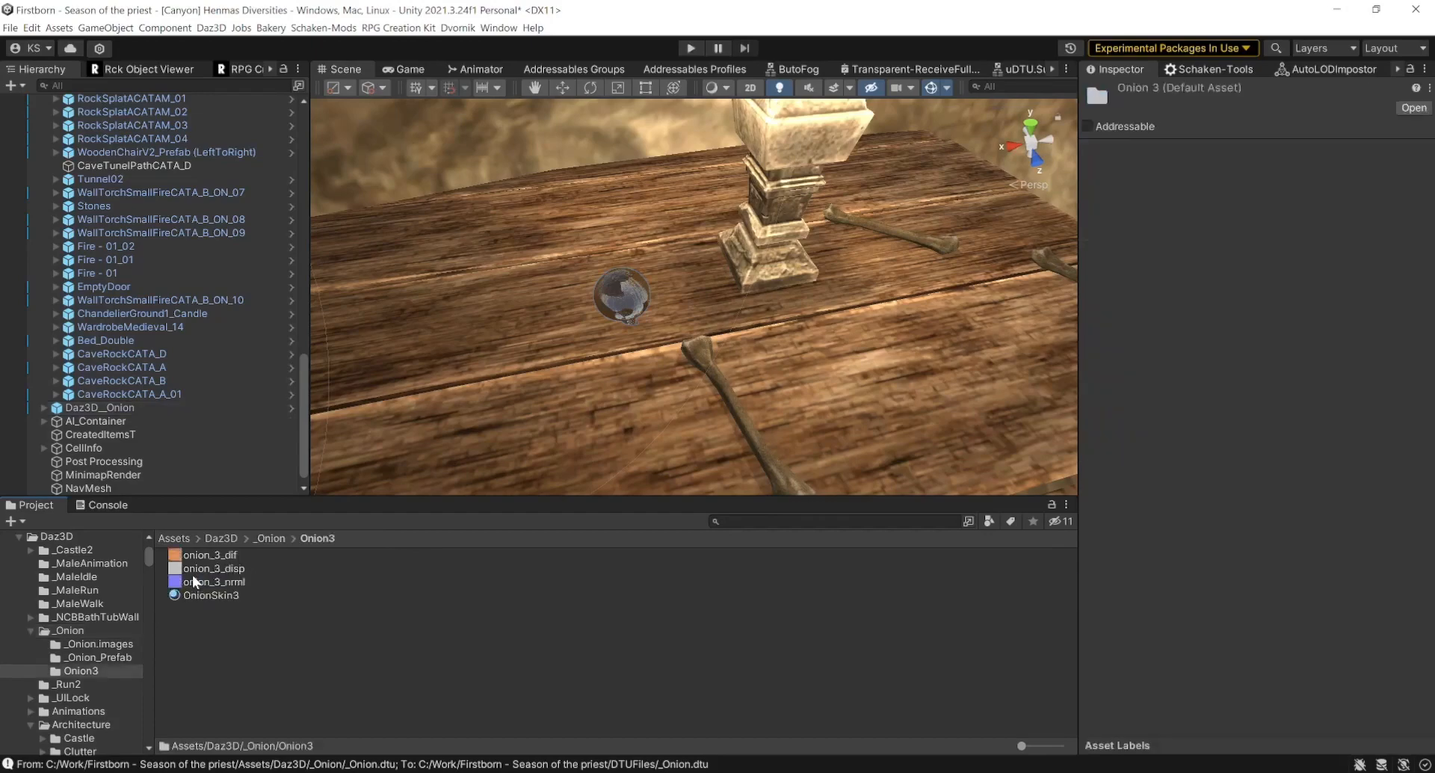
pyautogui.click(201, 593)
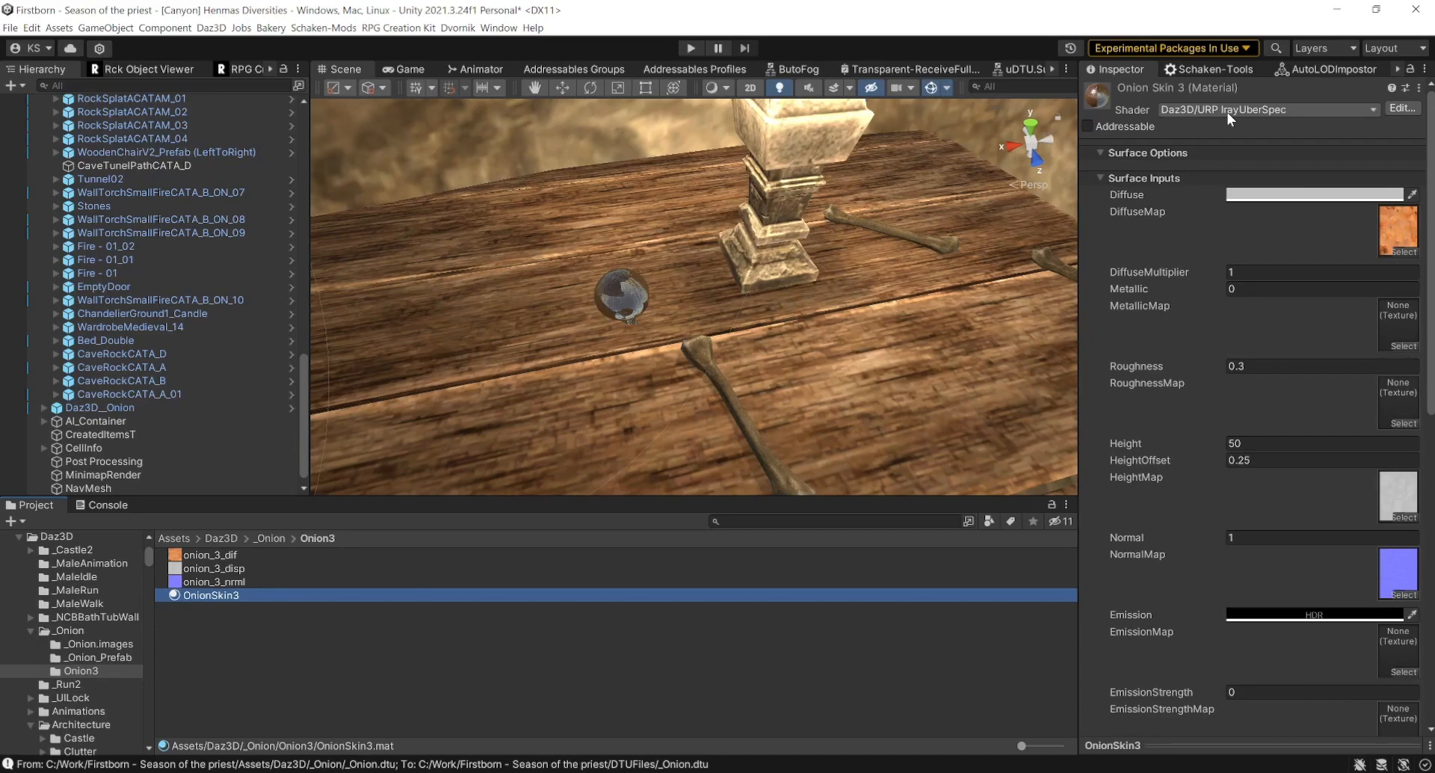
pyautogui.click(1282, 112)
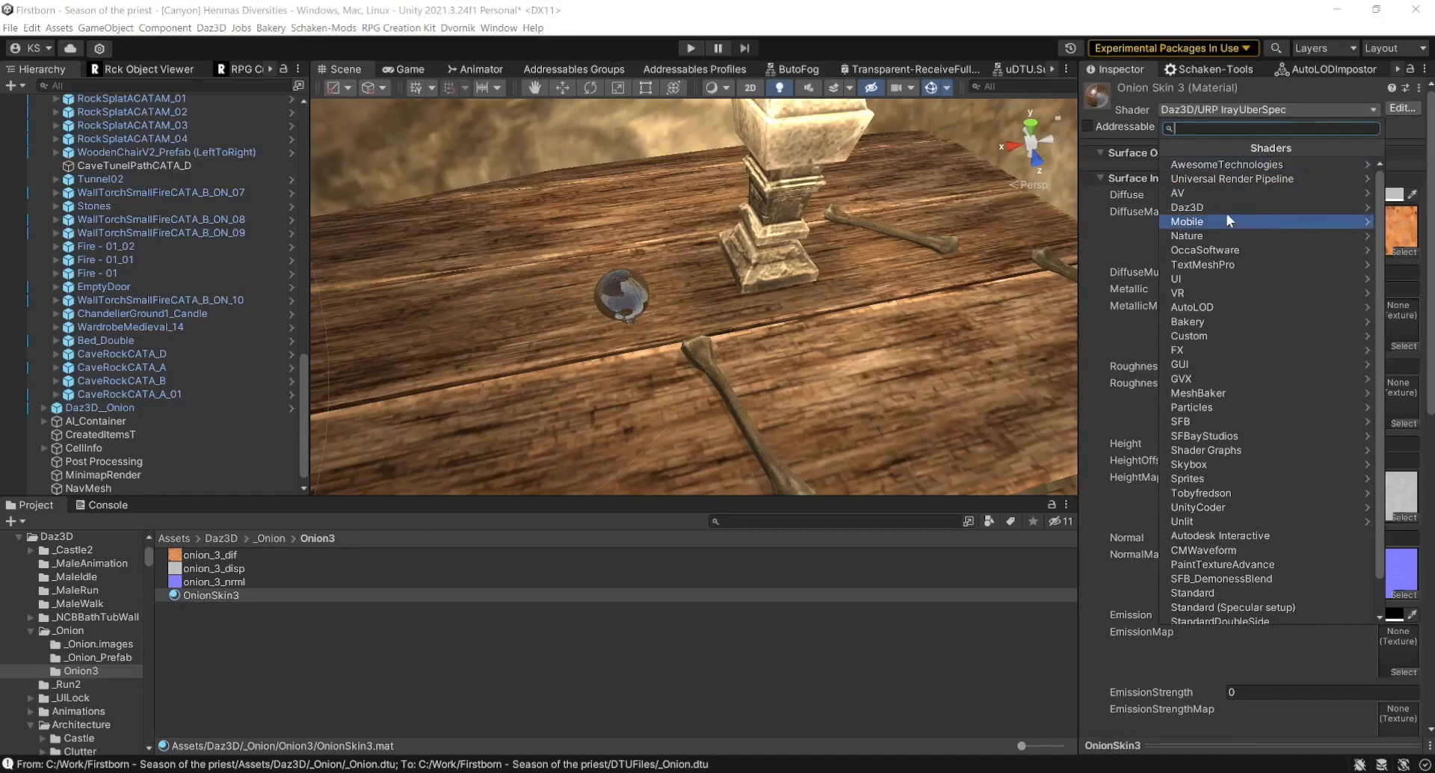
pyautogui.click(1200, 208)
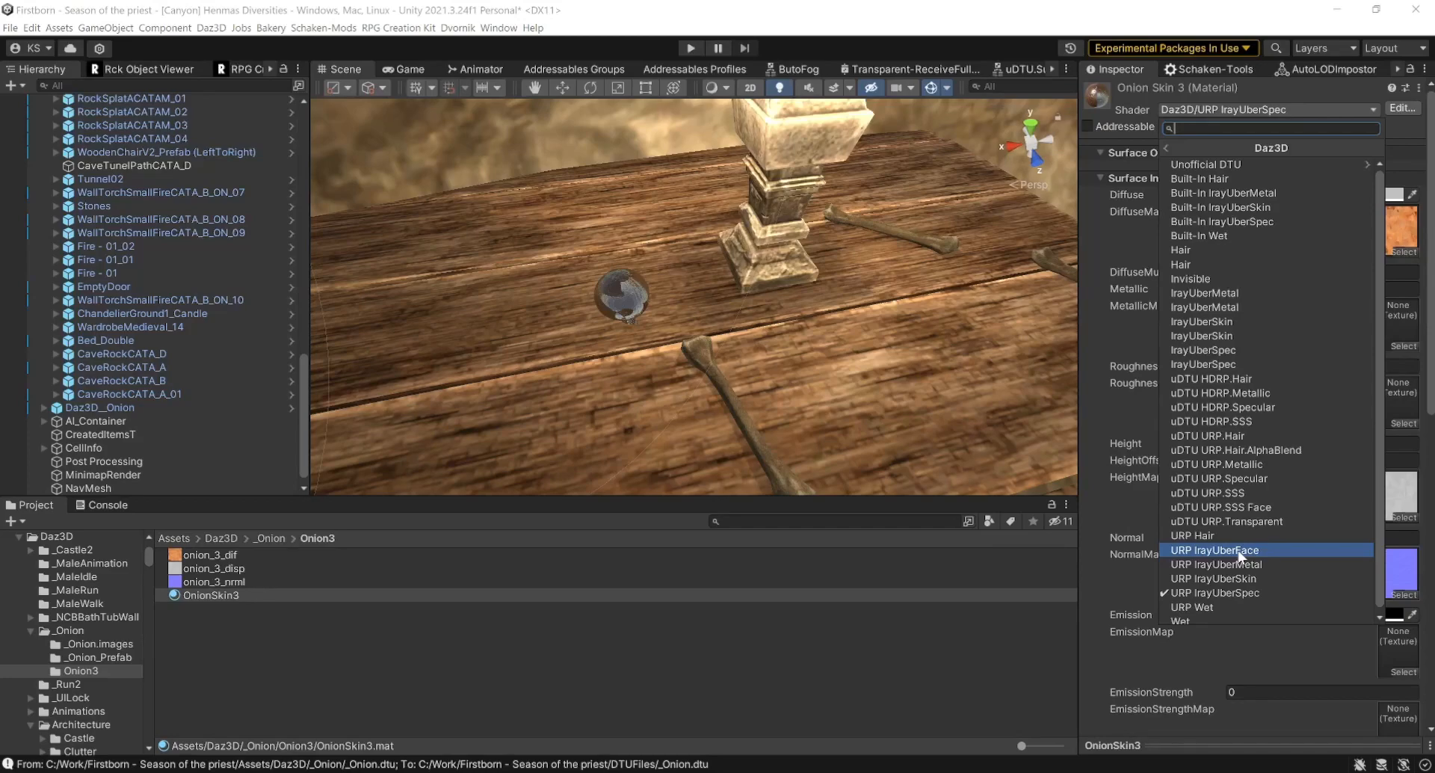
pyautogui.click(1219, 479)
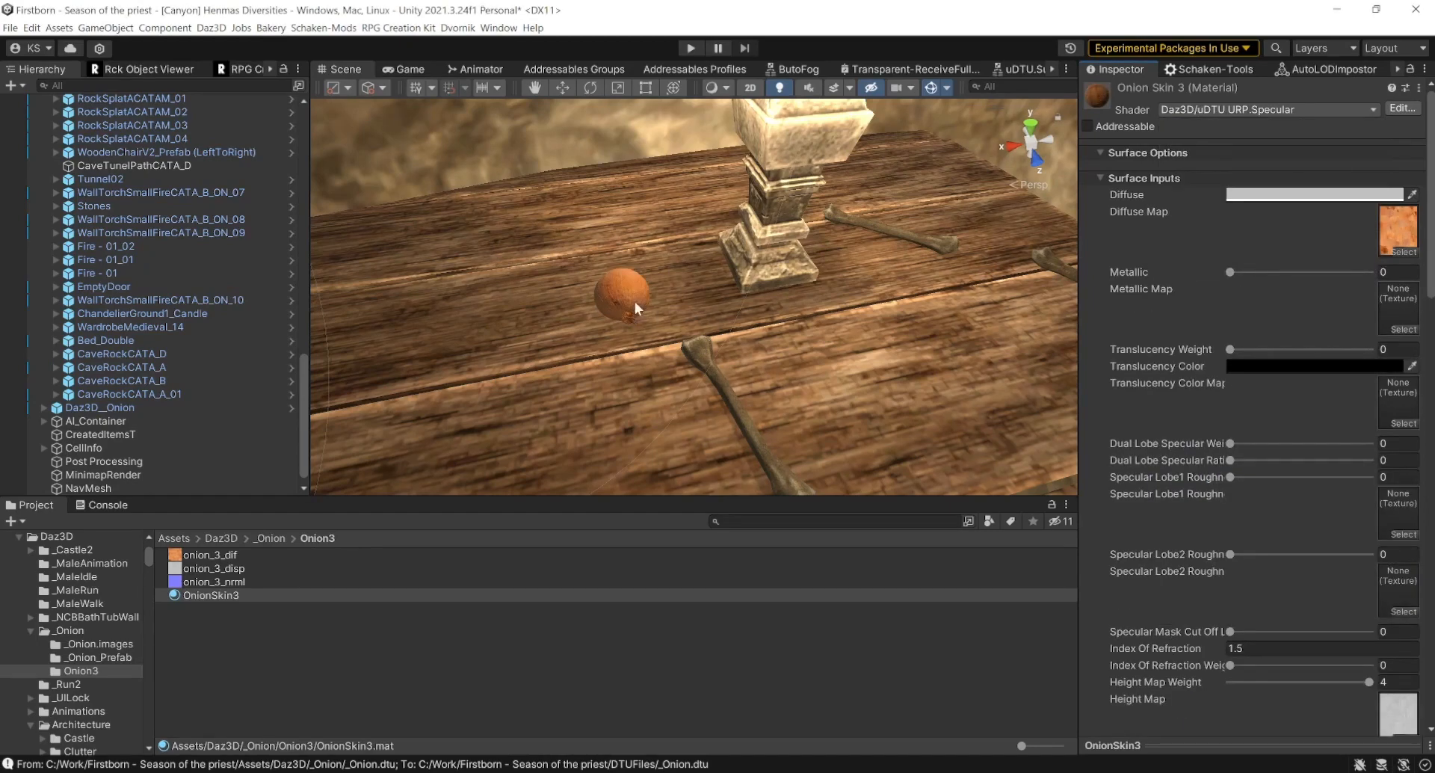
# - Examine the onion's skin texture from close up and from a distance beside the candle holder and bones
pyautogui.moveTo(707, 336); pyautogui.dragTo(661, 413, button='right')
pyautogui.press('w')
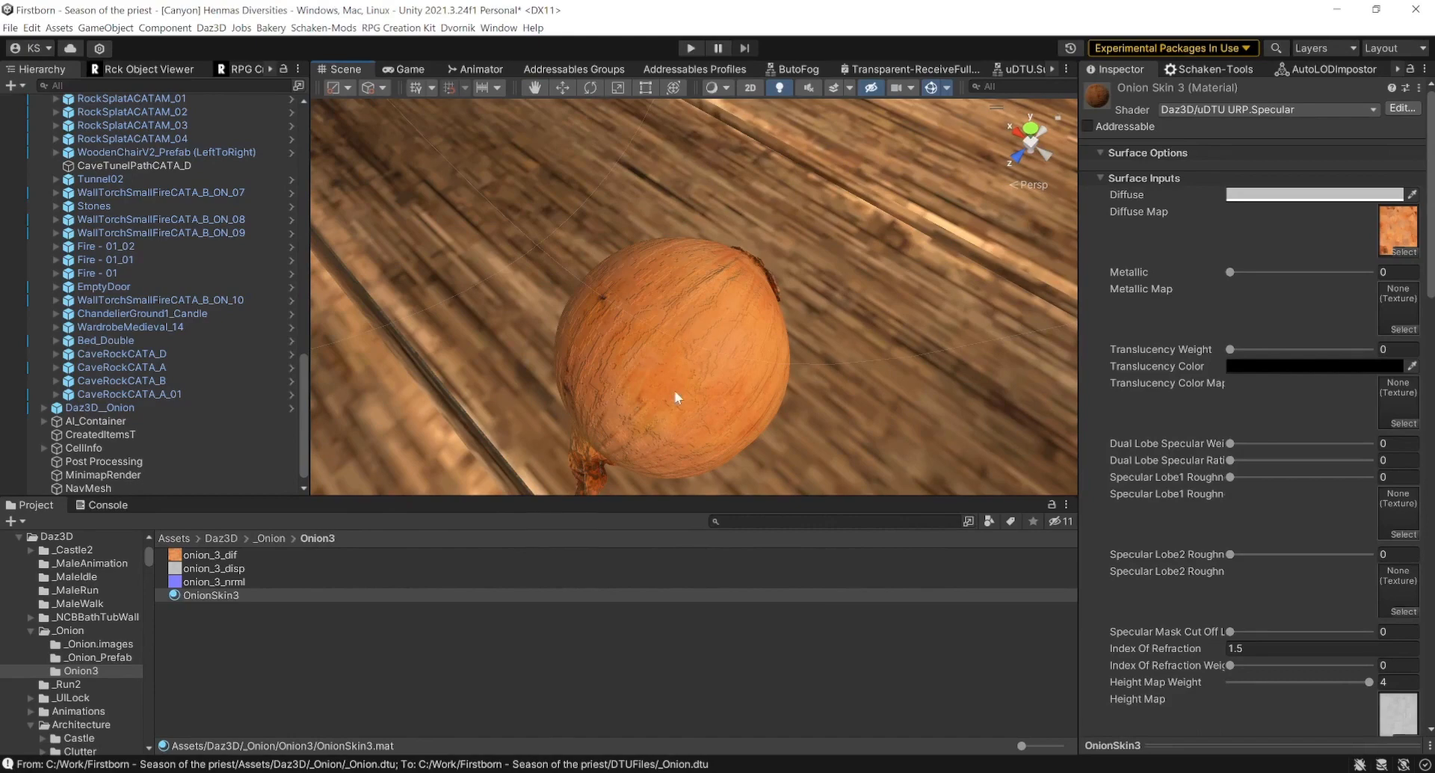
pyautogui.moveTo(674, 390); pyautogui.dragTo(934, 304, button='right')
pyautogui.press('s')
pyautogui.scroll(-5, 937, 309)
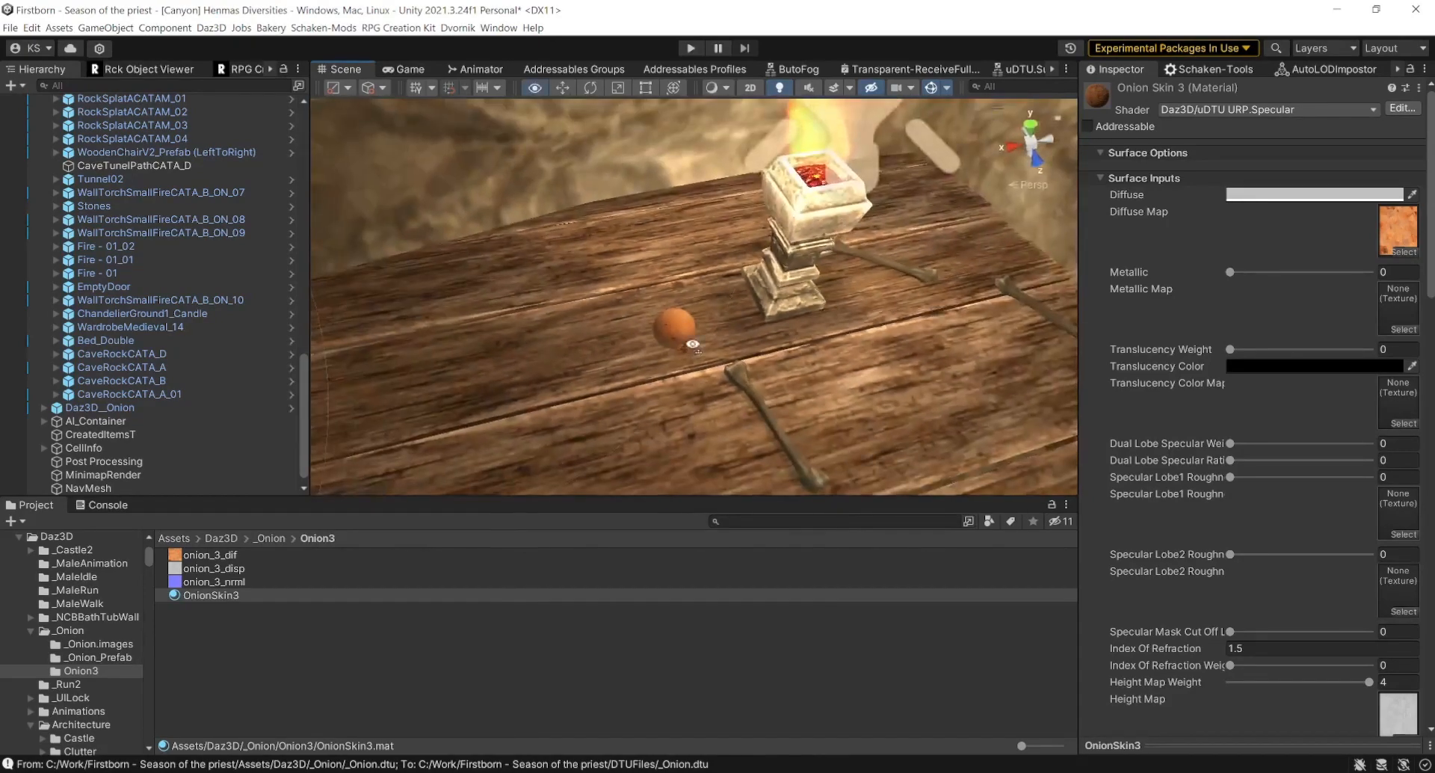
pyautogui.moveTo(692, 343); pyautogui.dragTo(727, 342, button='right')
pyautogui.scroll(-3, 727, 341)
pyautogui.scroll(-1, 727, 341)
pyautogui.press('Left')
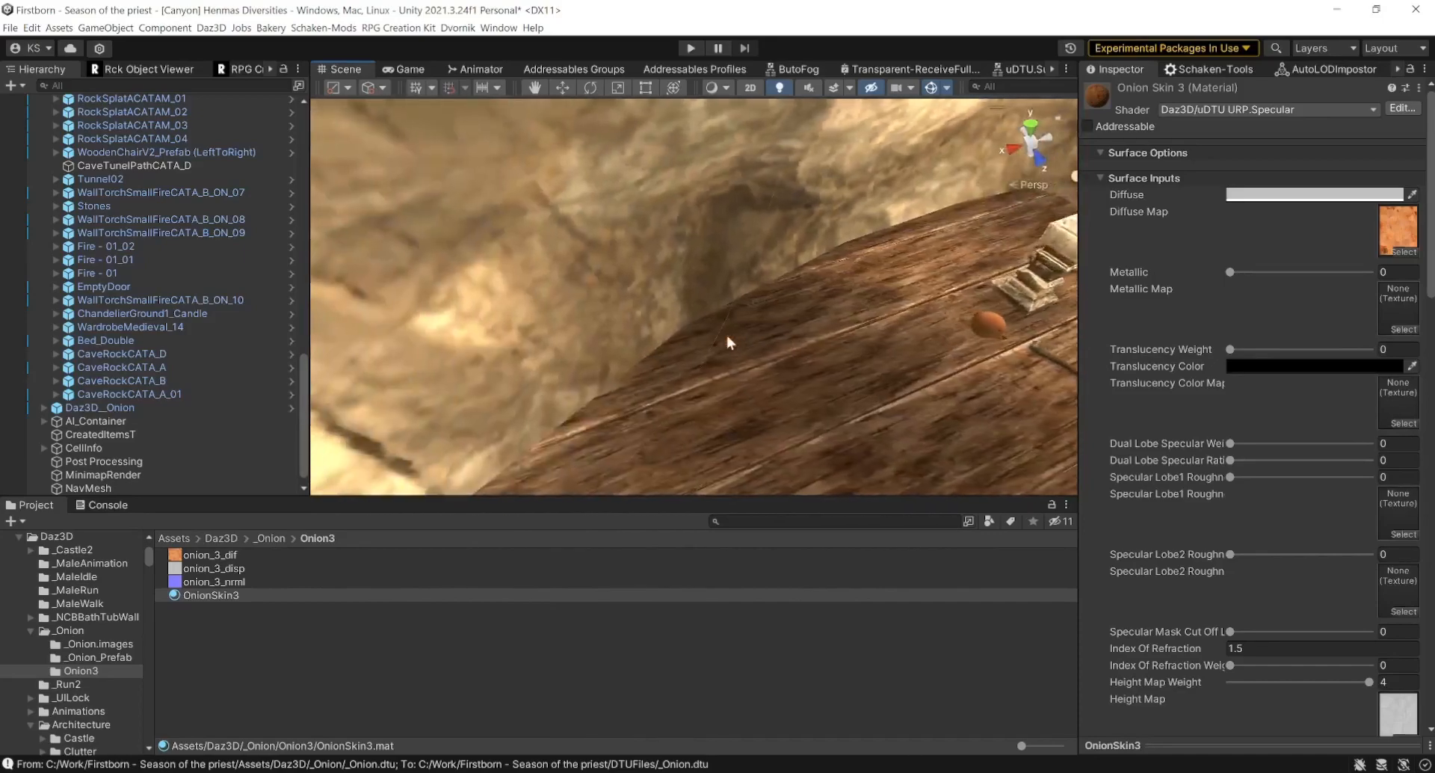
pyautogui.press('Right')
pyautogui.press('Left')
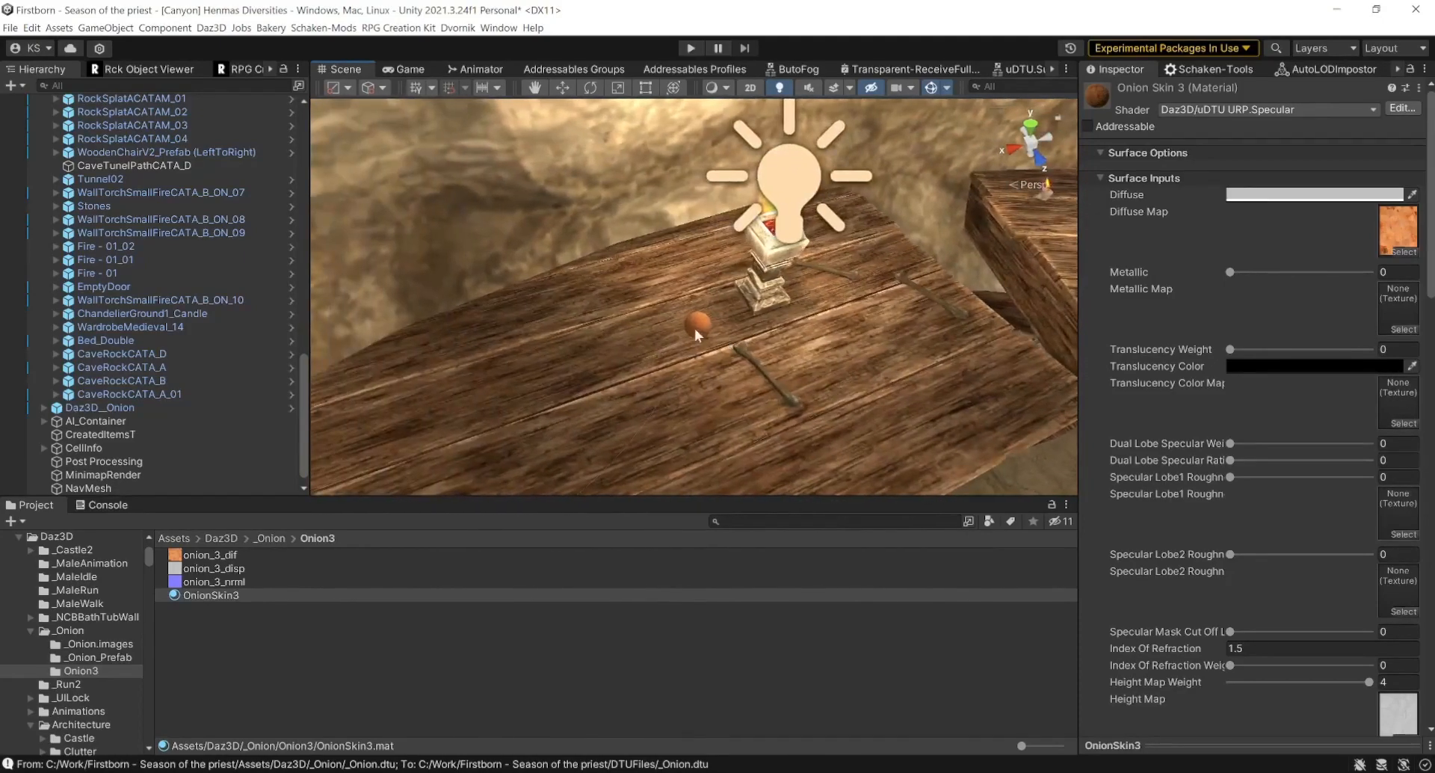
pyautogui.moveTo(688, 371)
pyautogui.mouseDown(button='right')
pyautogui.moveTo(637, 390)
pyautogui.moveTo(692, 384)
pyautogui.mouseUp(button='right')
pyautogui.scroll(3, 637, 390)
pyautogui.scroll(2, 637, 390)
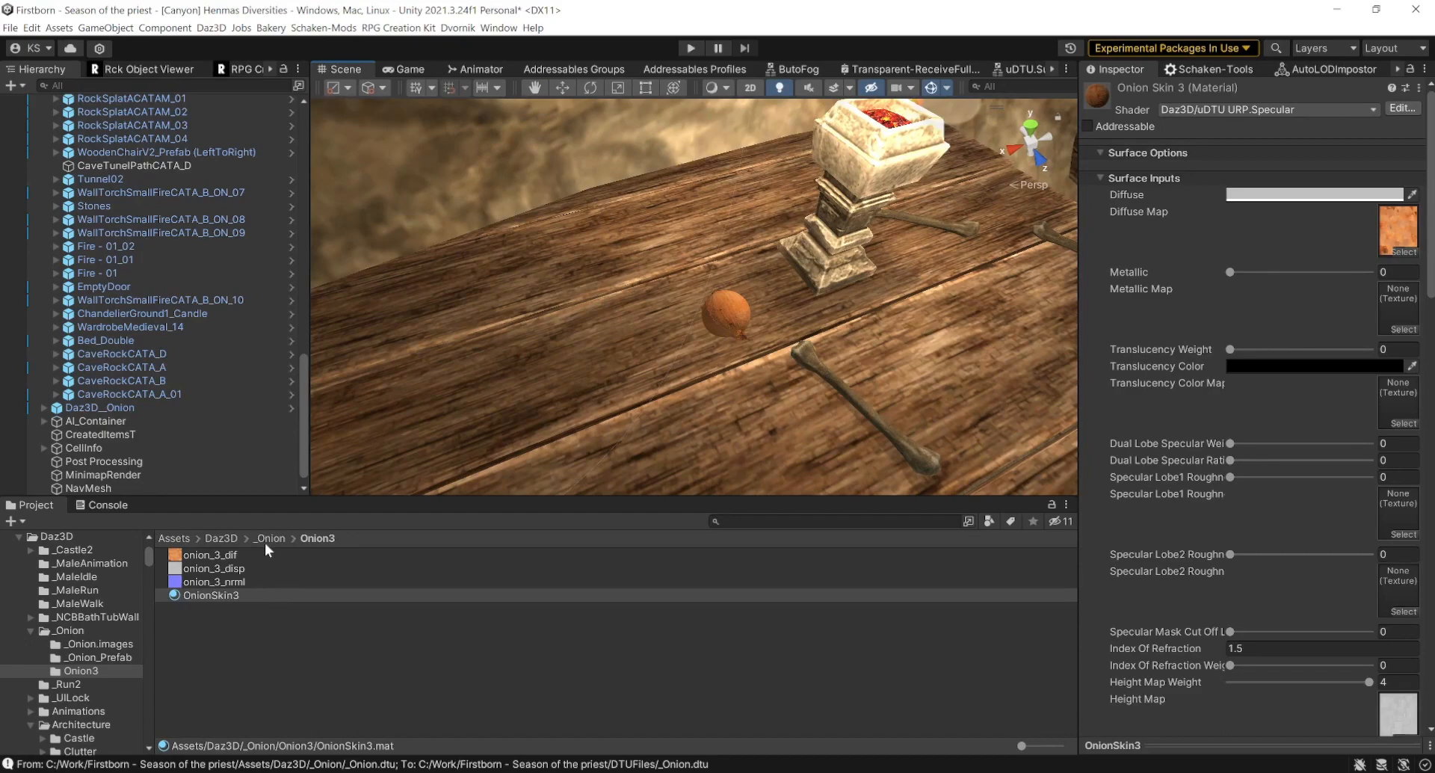
pyautogui.press('Down')
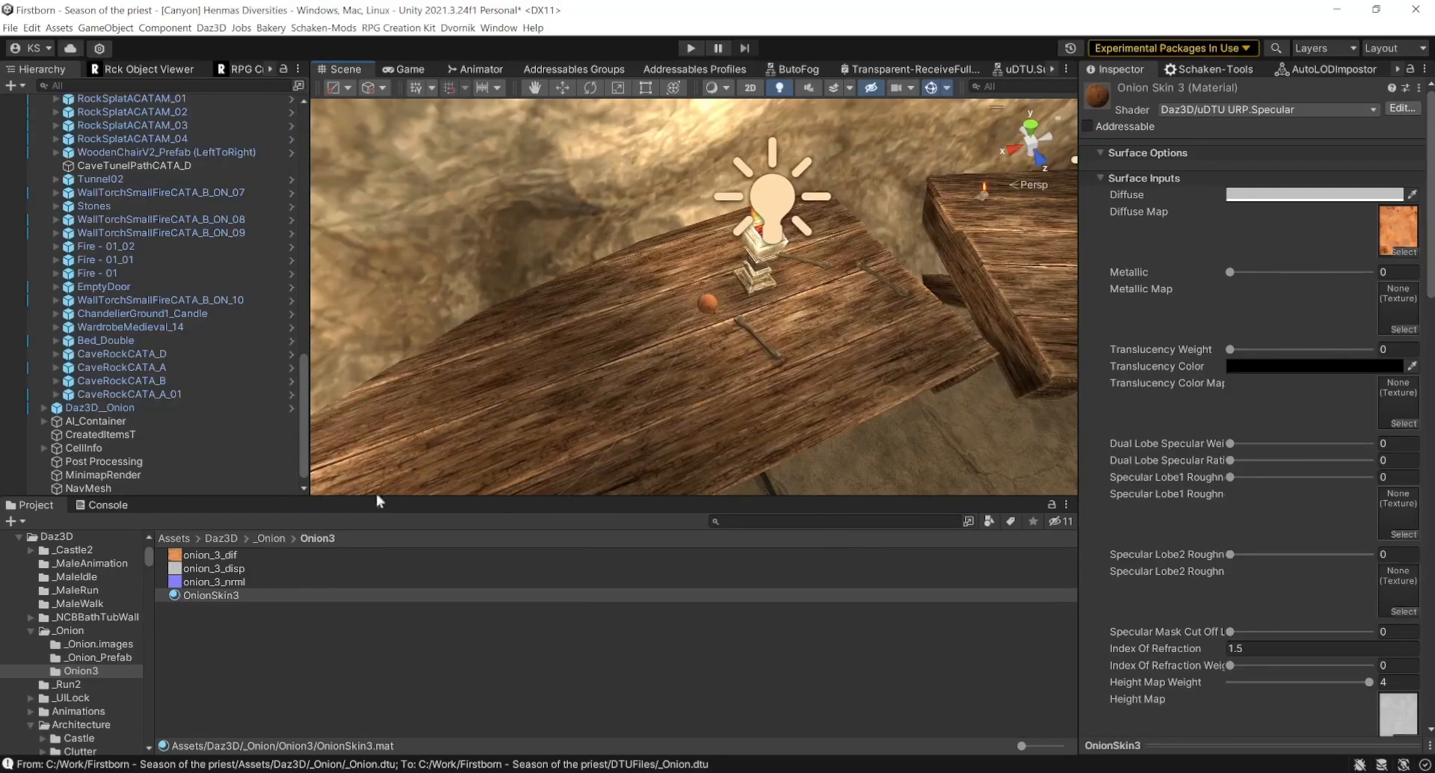
pyautogui.scroll(3, 715, 316)
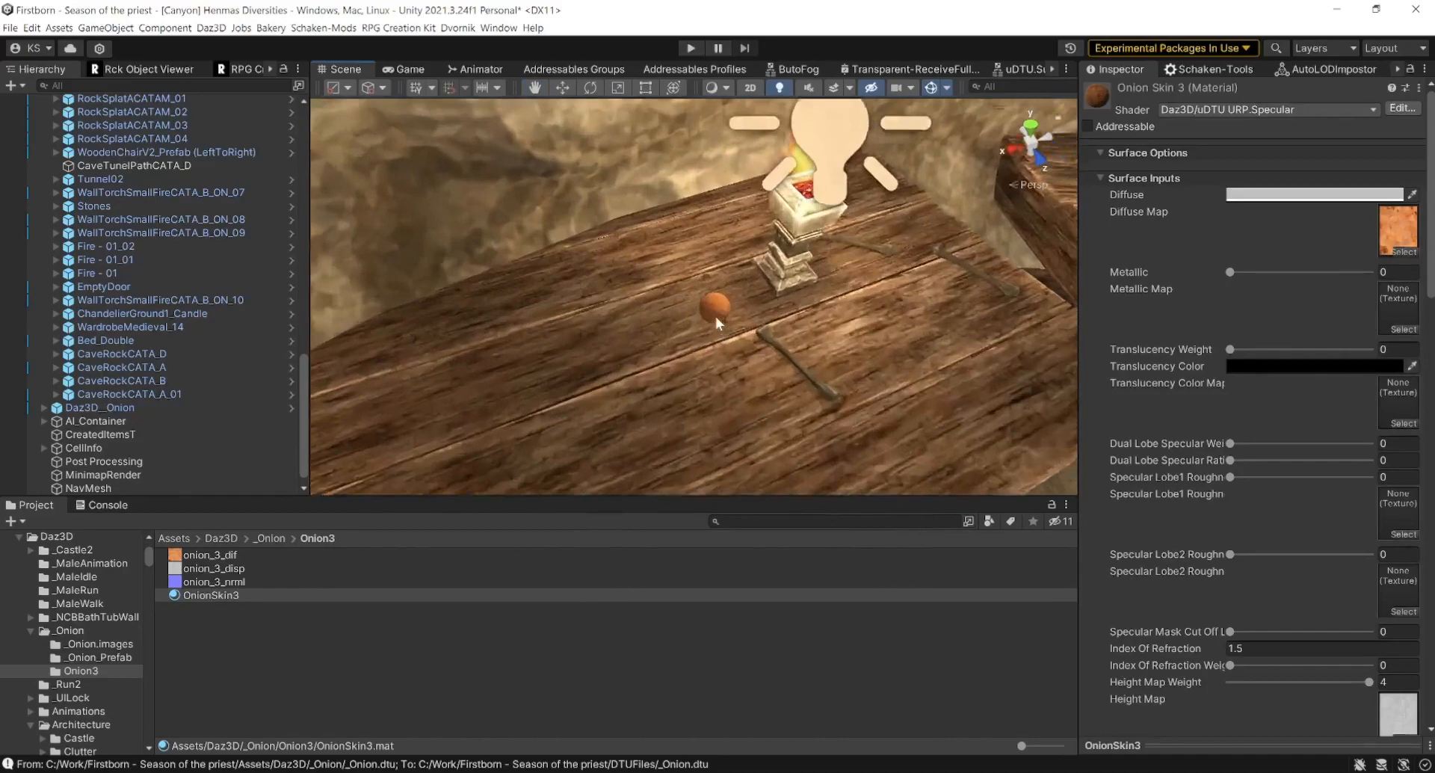
pyautogui.scroll(5, 715, 316)
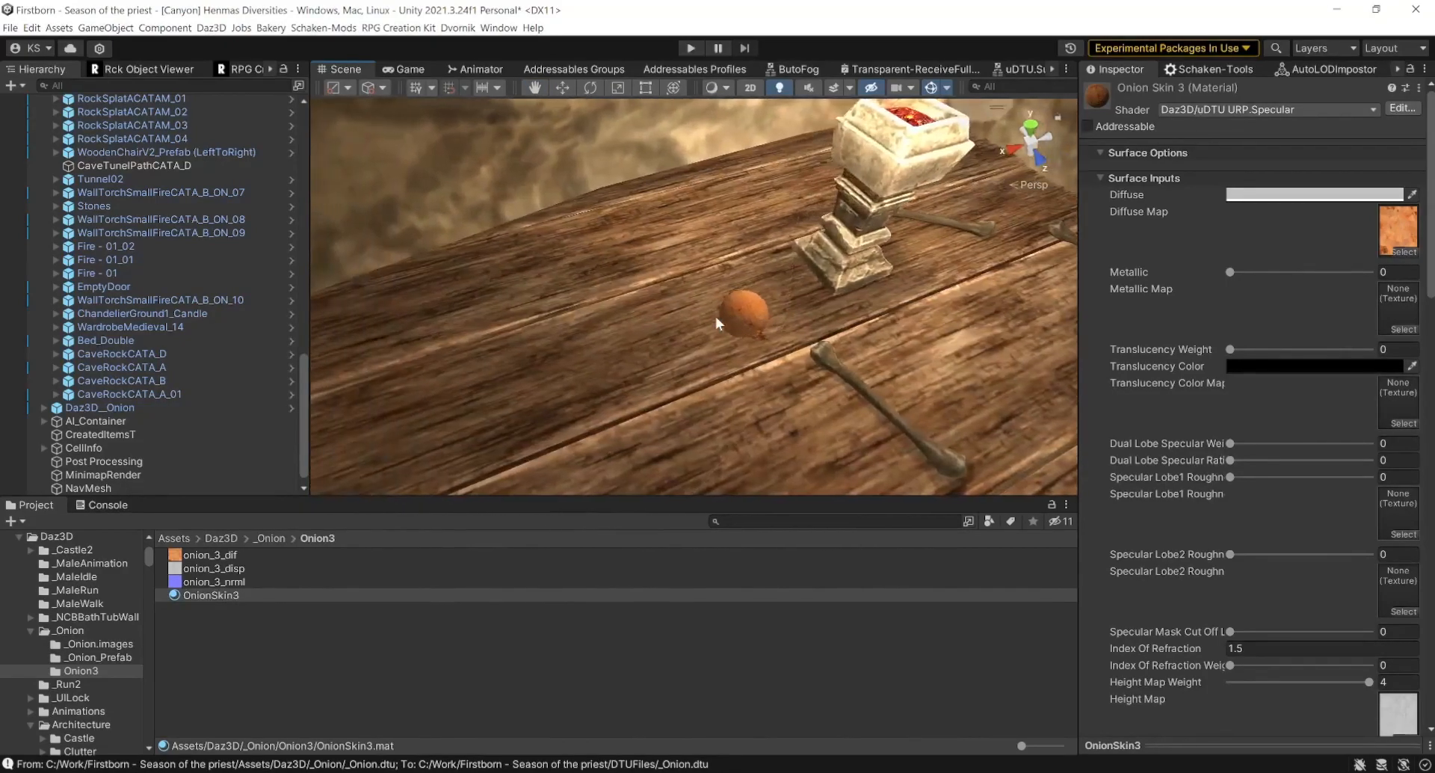
pyautogui.moveTo(715, 317); pyautogui.dragTo(791, 314, button='right')
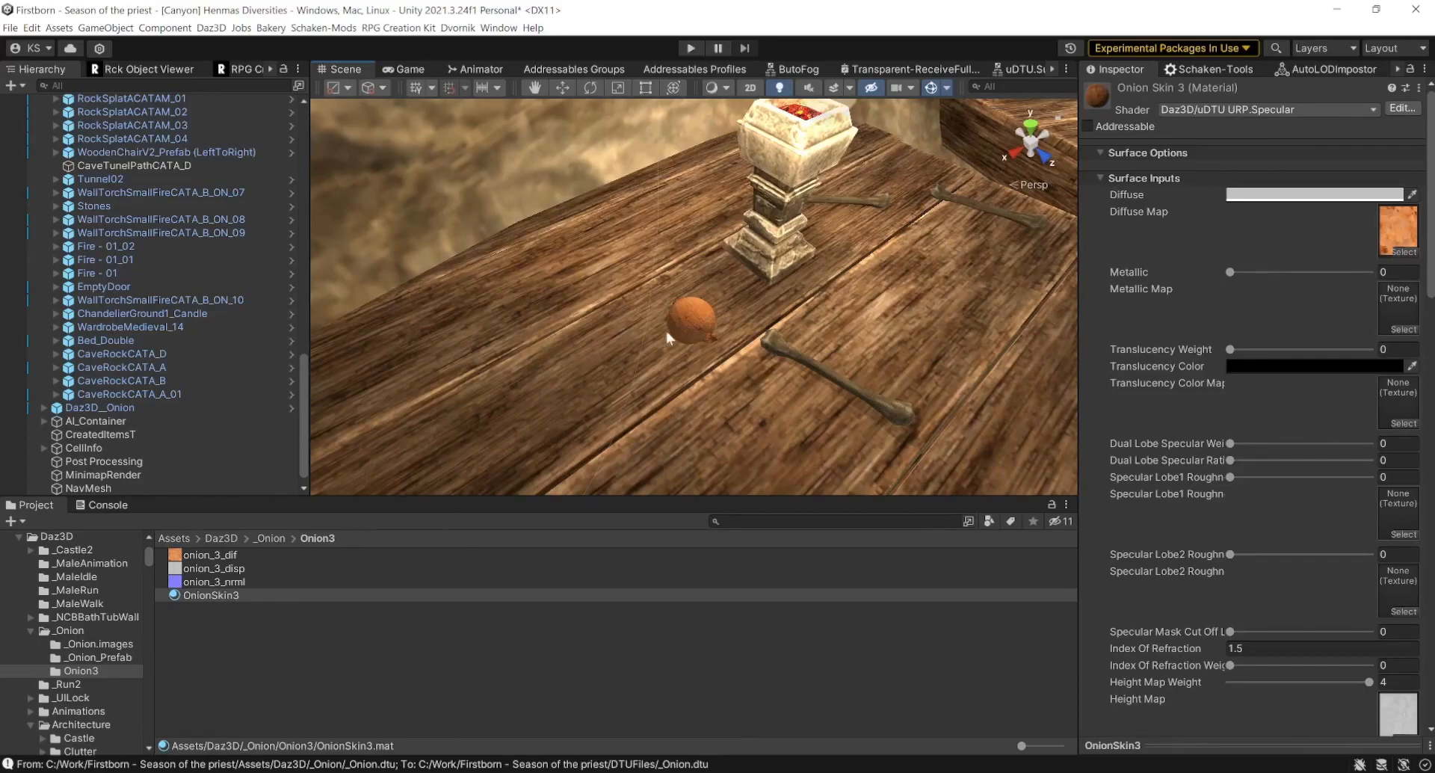
# - Create an RPG Creation Kit ConsumableItem asset in the Daz3D _Onion folder
pyautogui.click(271, 539)
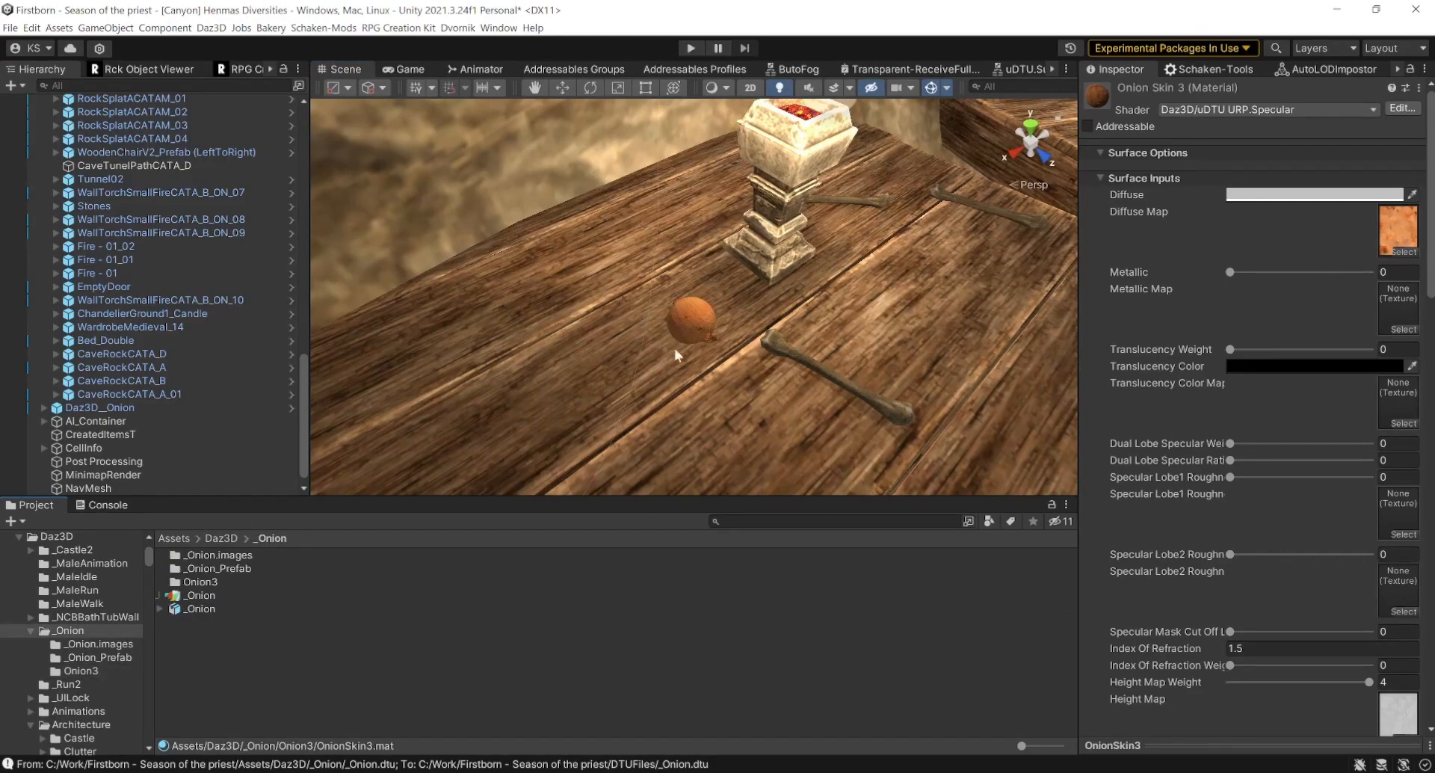
pyautogui.click(271, 647)
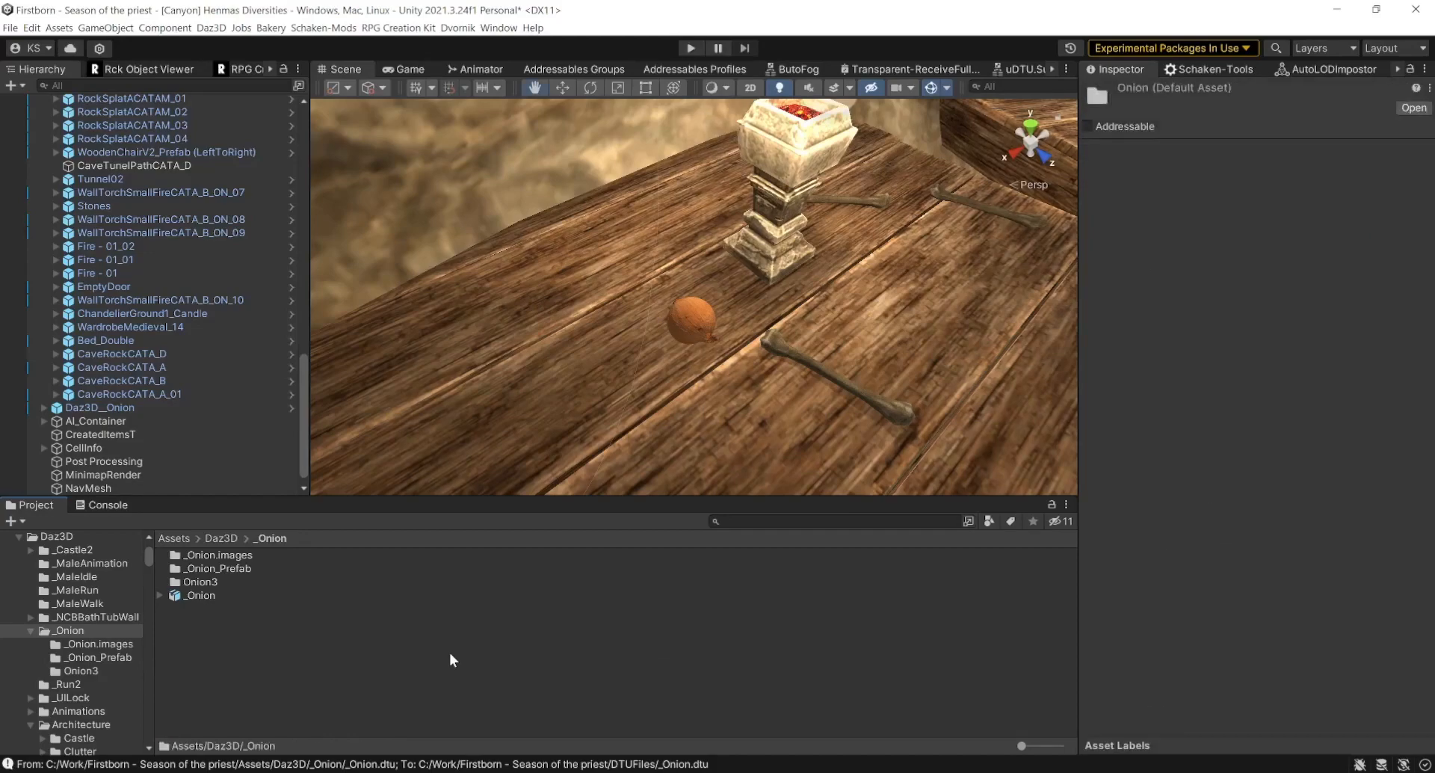
pyautogui.rightClick(450, 652)
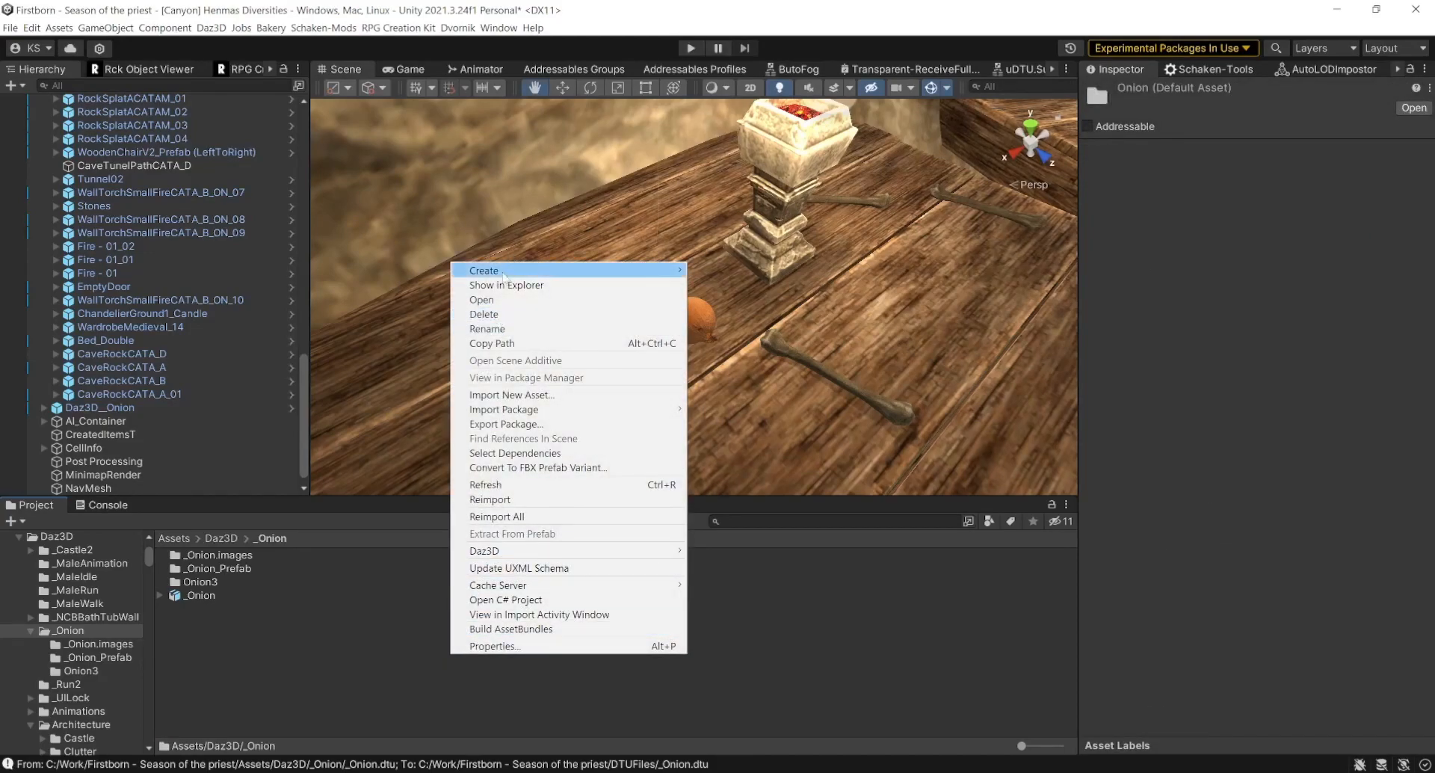
pyautogui.moveTo(512, 271)
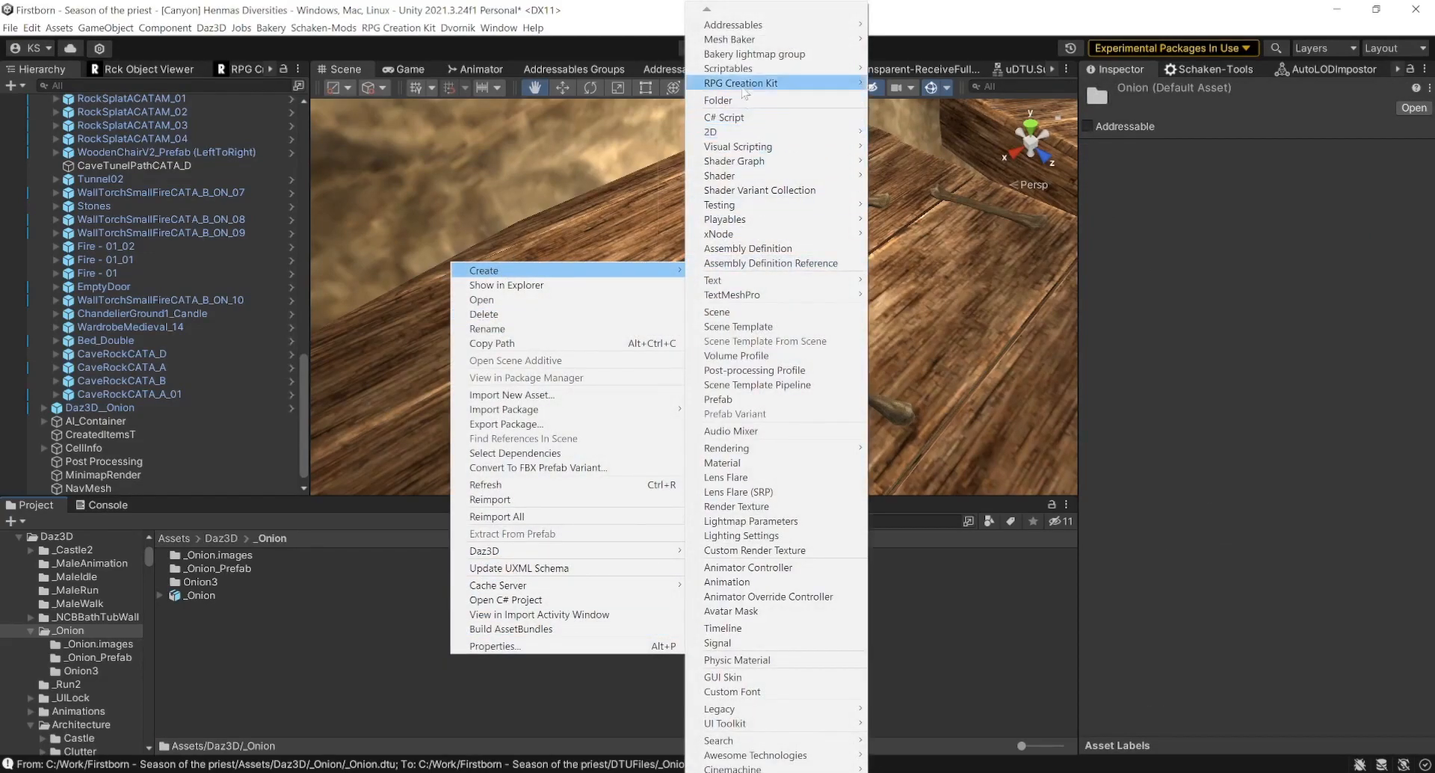
pyautogui.moveTo(783, 82)
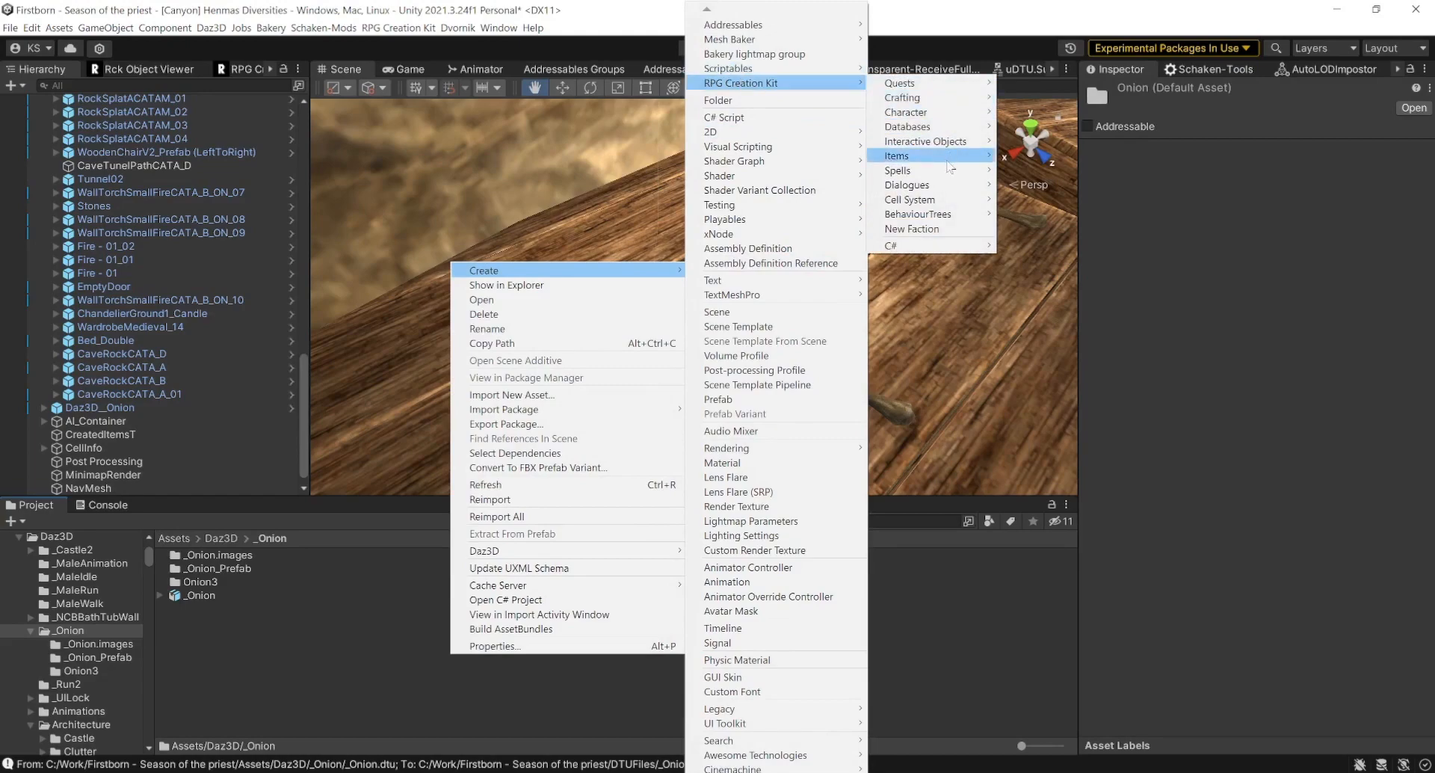
pyautogui.moveTo(951, 158)
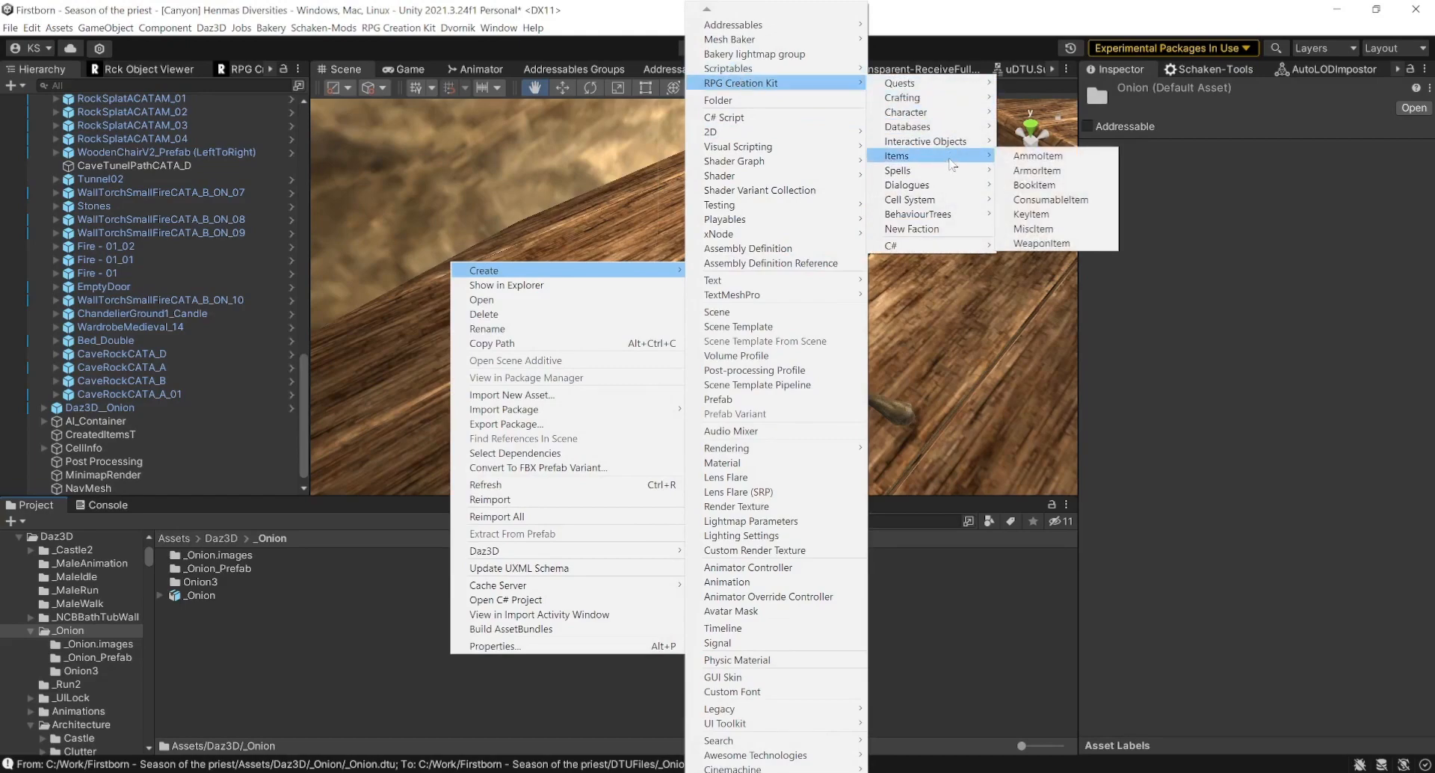
pyautogui.click(1038, 200)
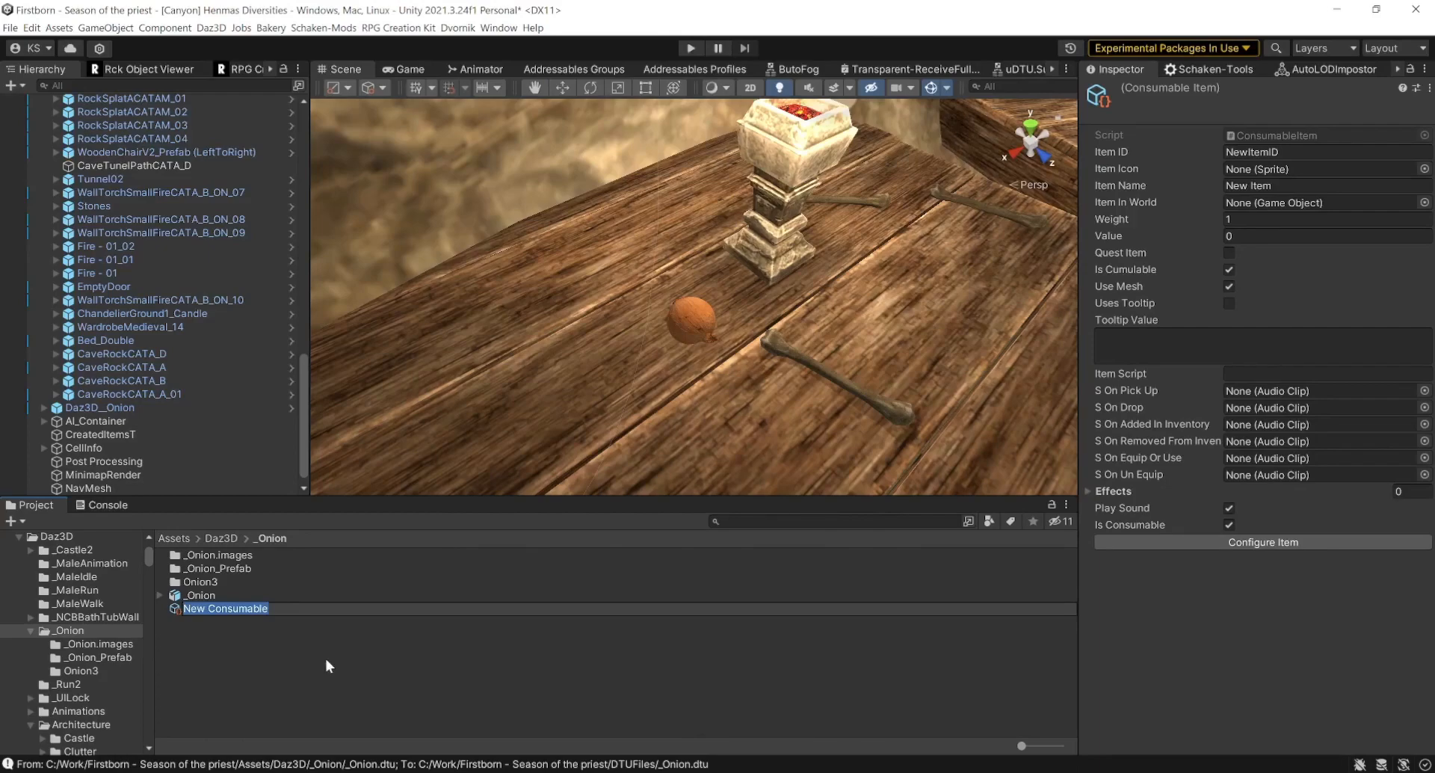
# - Name the new consumable asset "[Consumable] Onion"
pyautogui.write('[C')
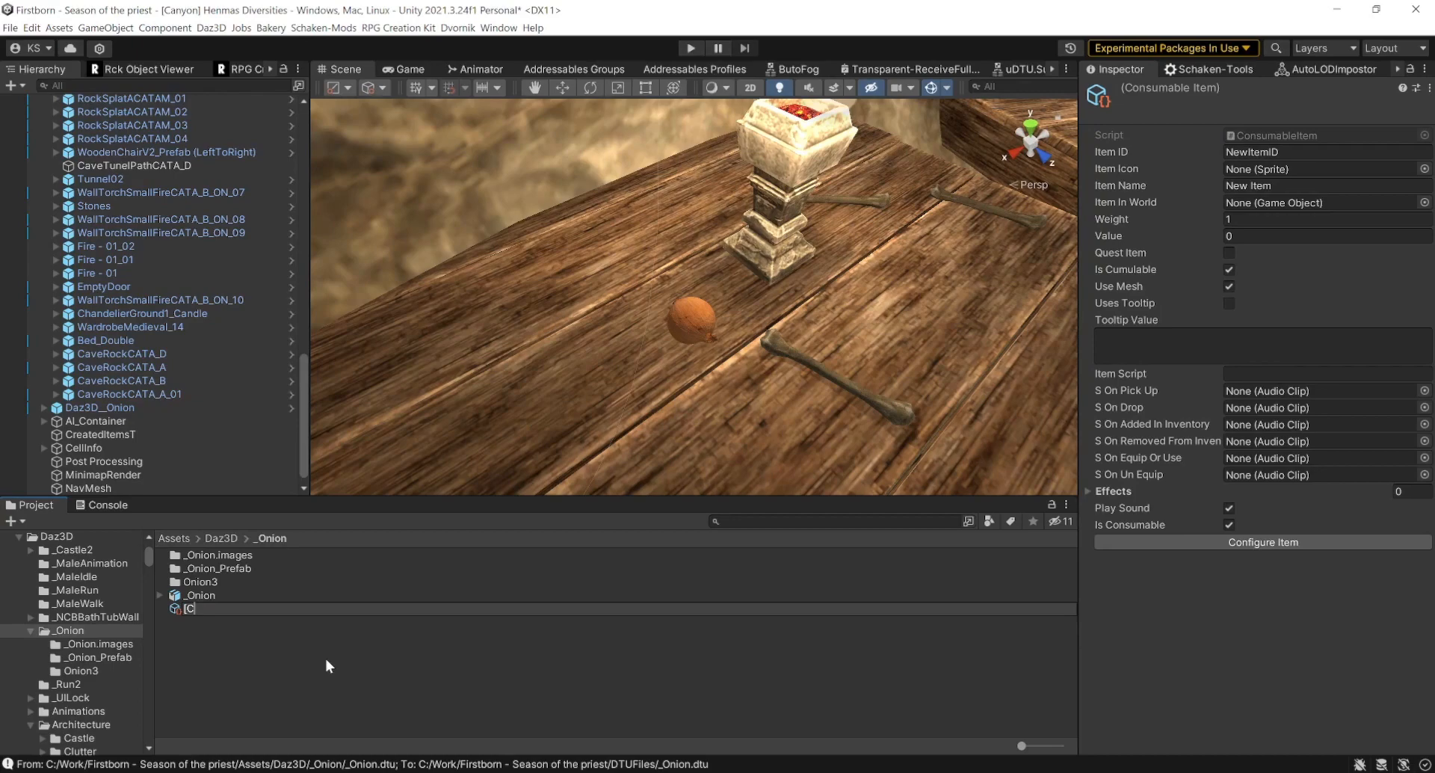
pyautogui.write('onsumable')
pyautogui.write(']')
pyautogui.write('Onion')
pyautogui.press('Return')
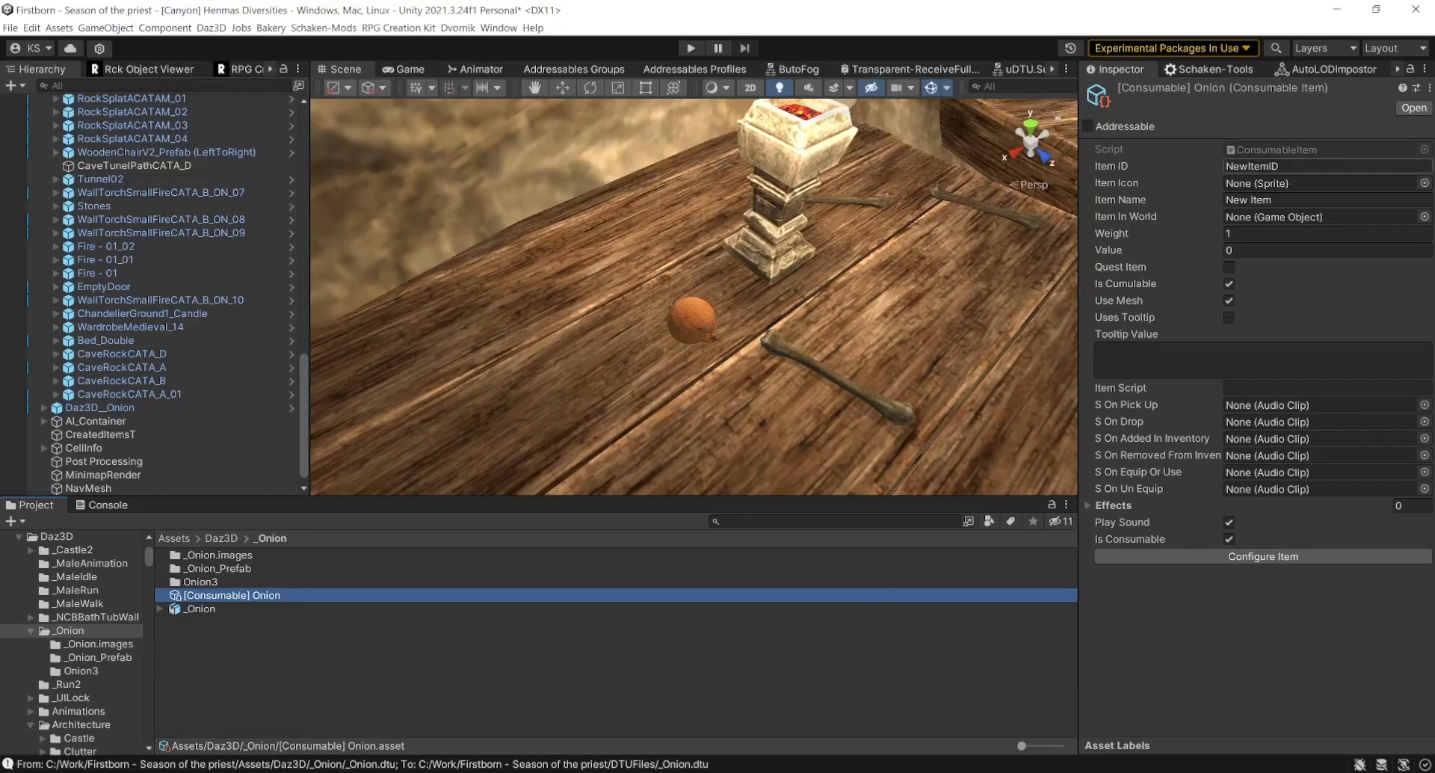
# - Set the consumable's Item ID to 00ItemOnion and dismiss the mail notification
pyautogui.click(1293, 167)
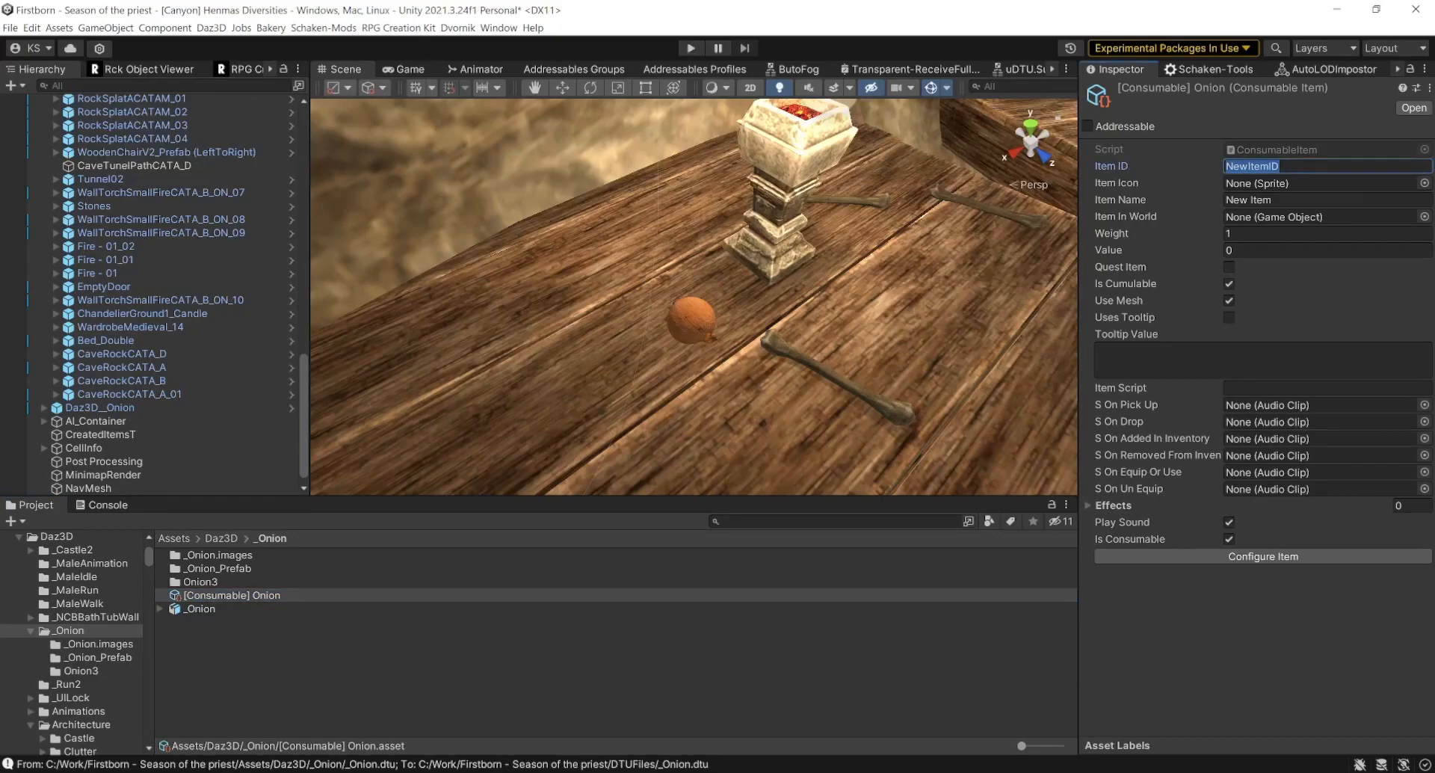
pyautogui.write('00ItemOnion')
pyautogui.click(1224, 165)
pyautogui.moveTo(1241, 169); pyautogui.dragTo(1214, 165)
pyautogui.click(1291, 166)
pyautogui.moveTo(1269, 164); pyautogui.dragTo(1257, 167)
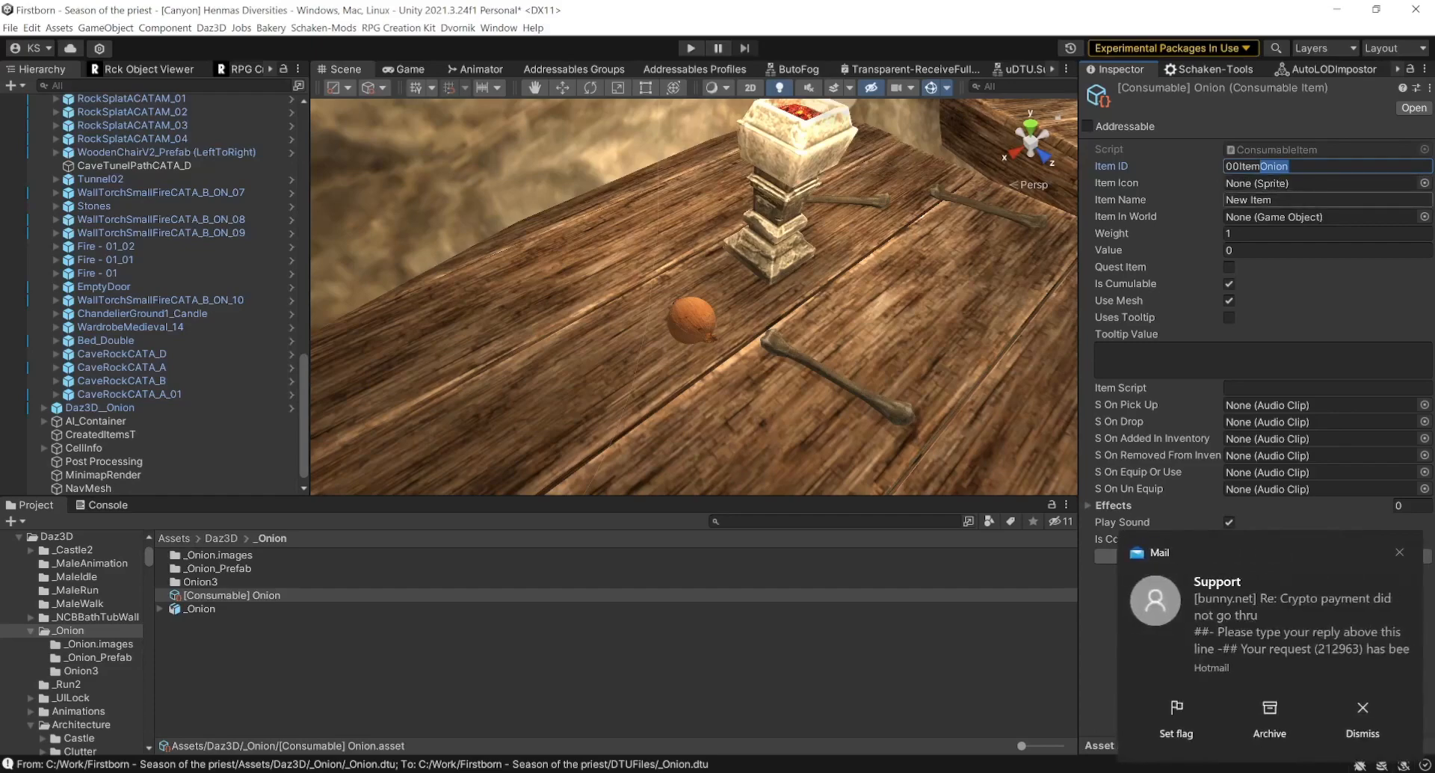
pyautogui.click(1361, 718)
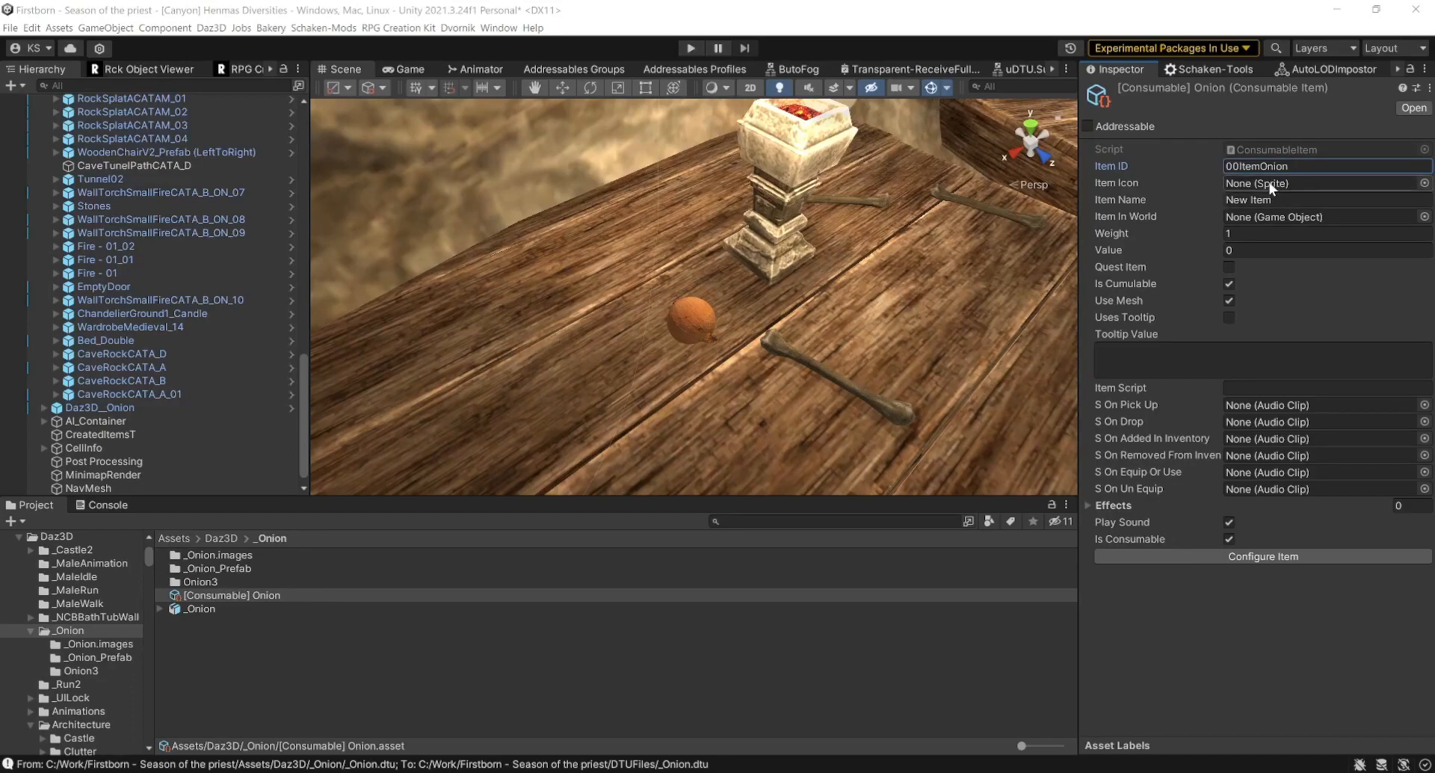
# - Set the Item Name to Onion, the Weight to 0.25 and the Value to 1
pyautogui.press('Tab')
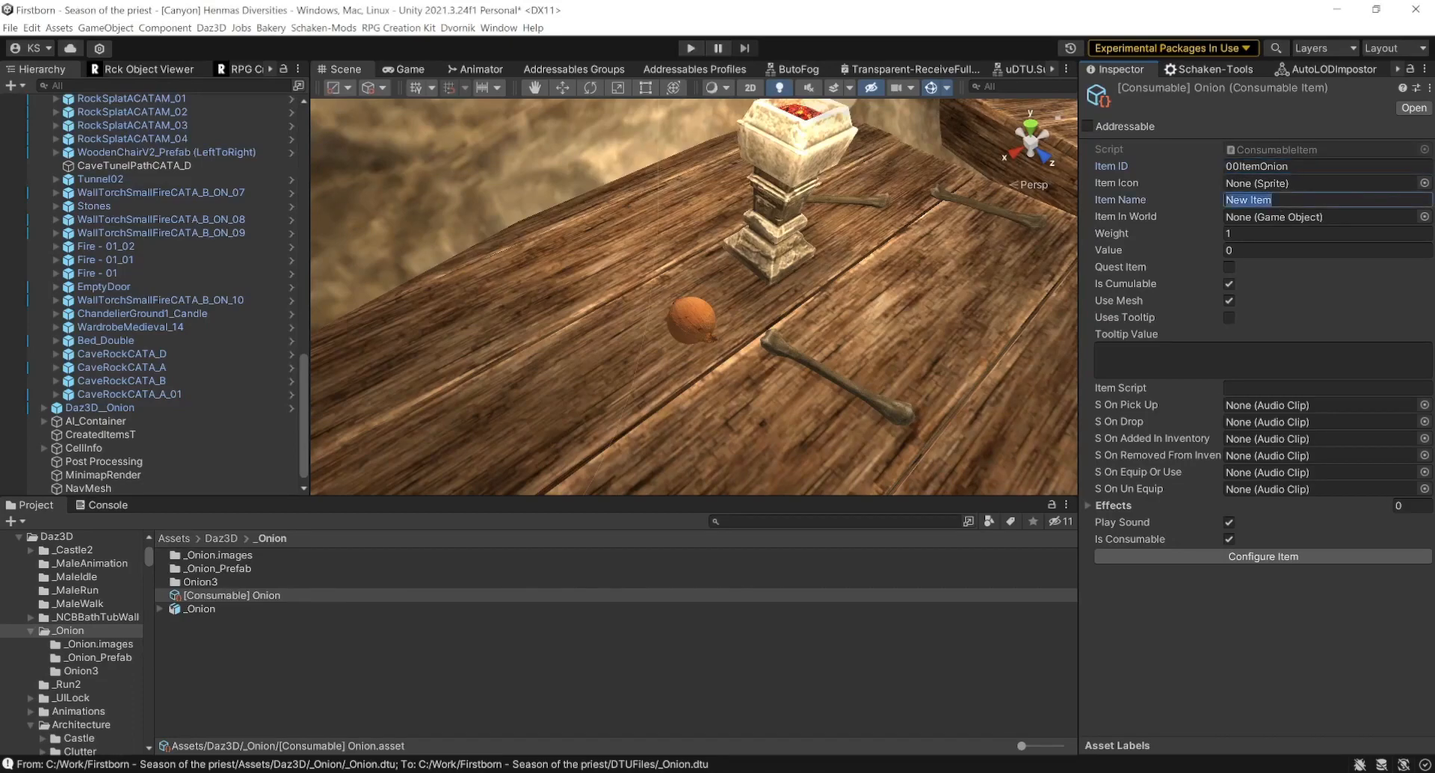
pyautogui.write('Onion')
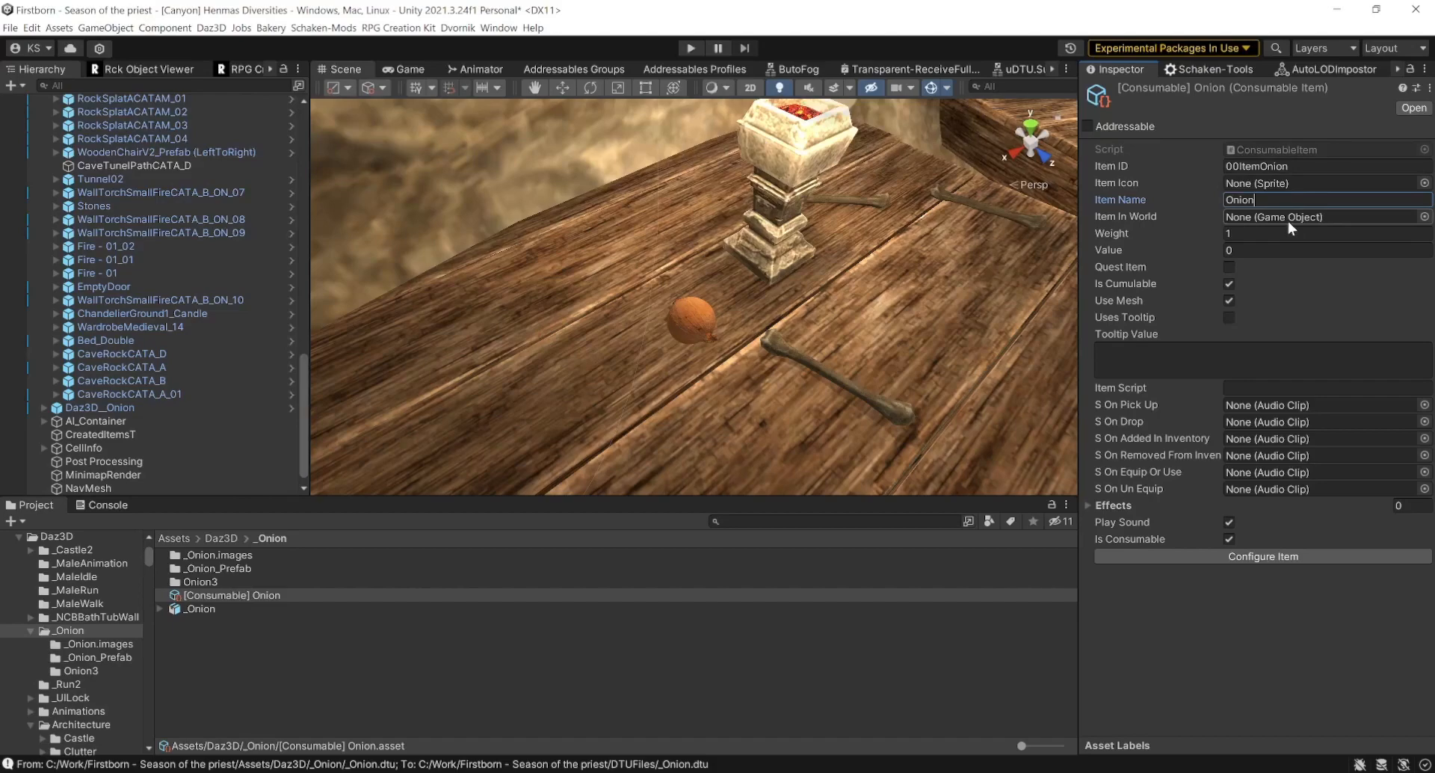
pyautogui.click(1240, 243)
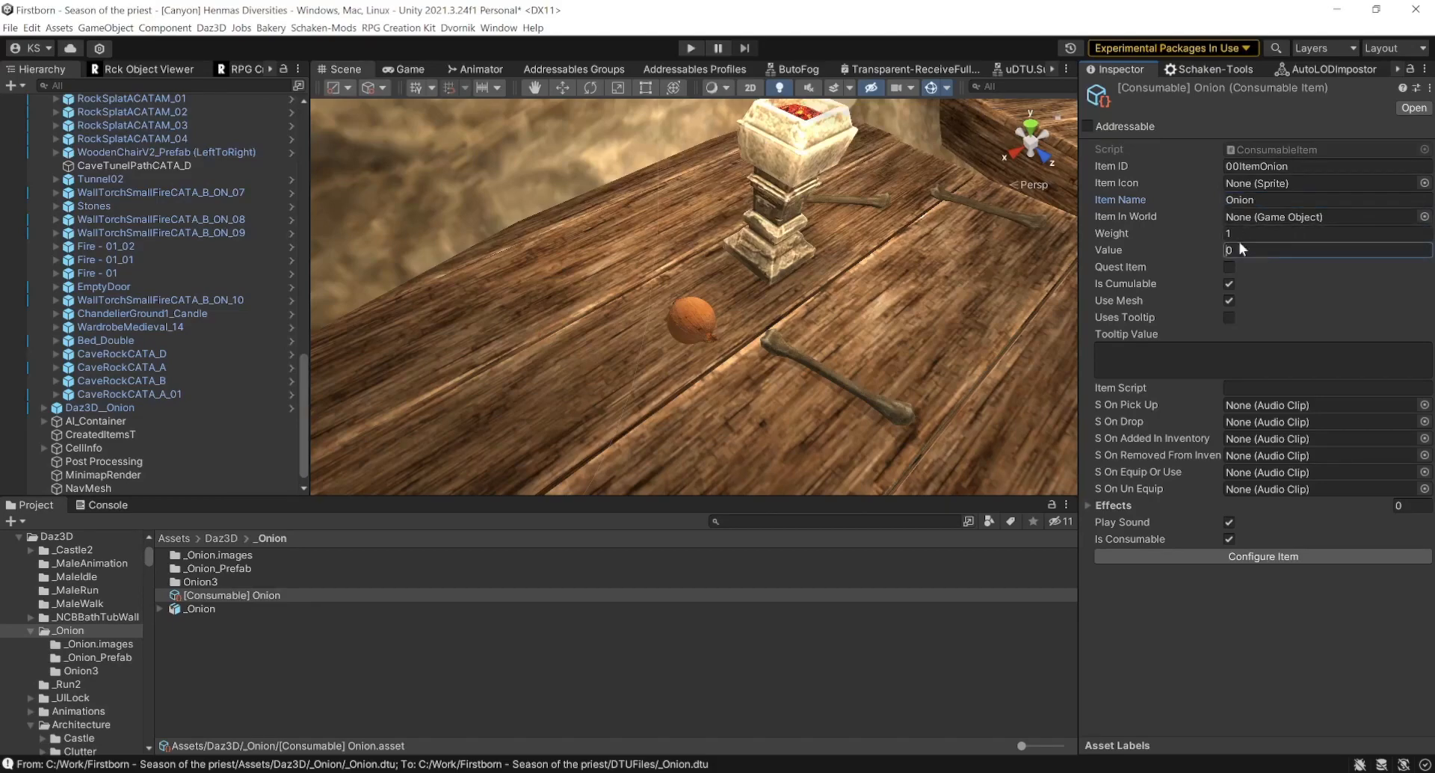
pyautogui.click(1240, 234)
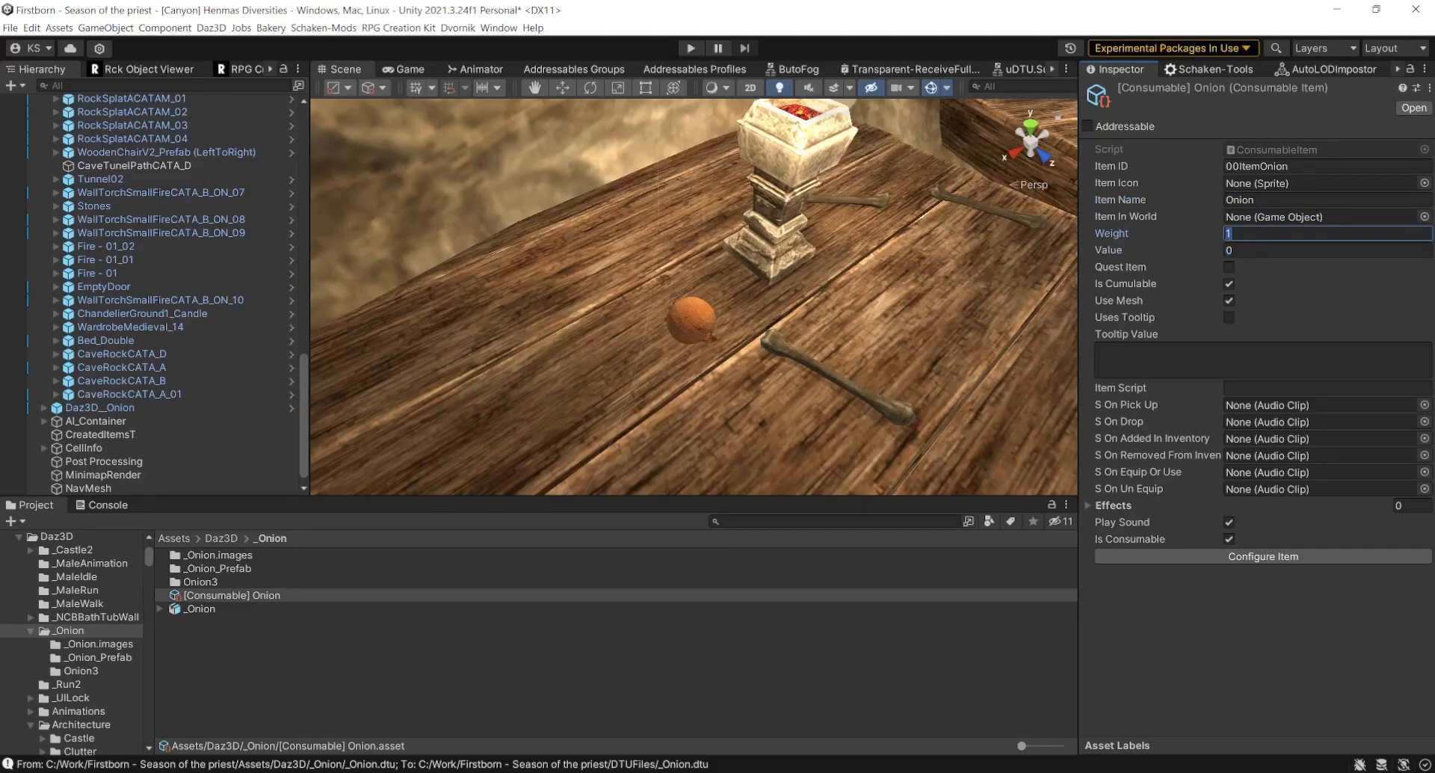
pyautogui.write('0.25')
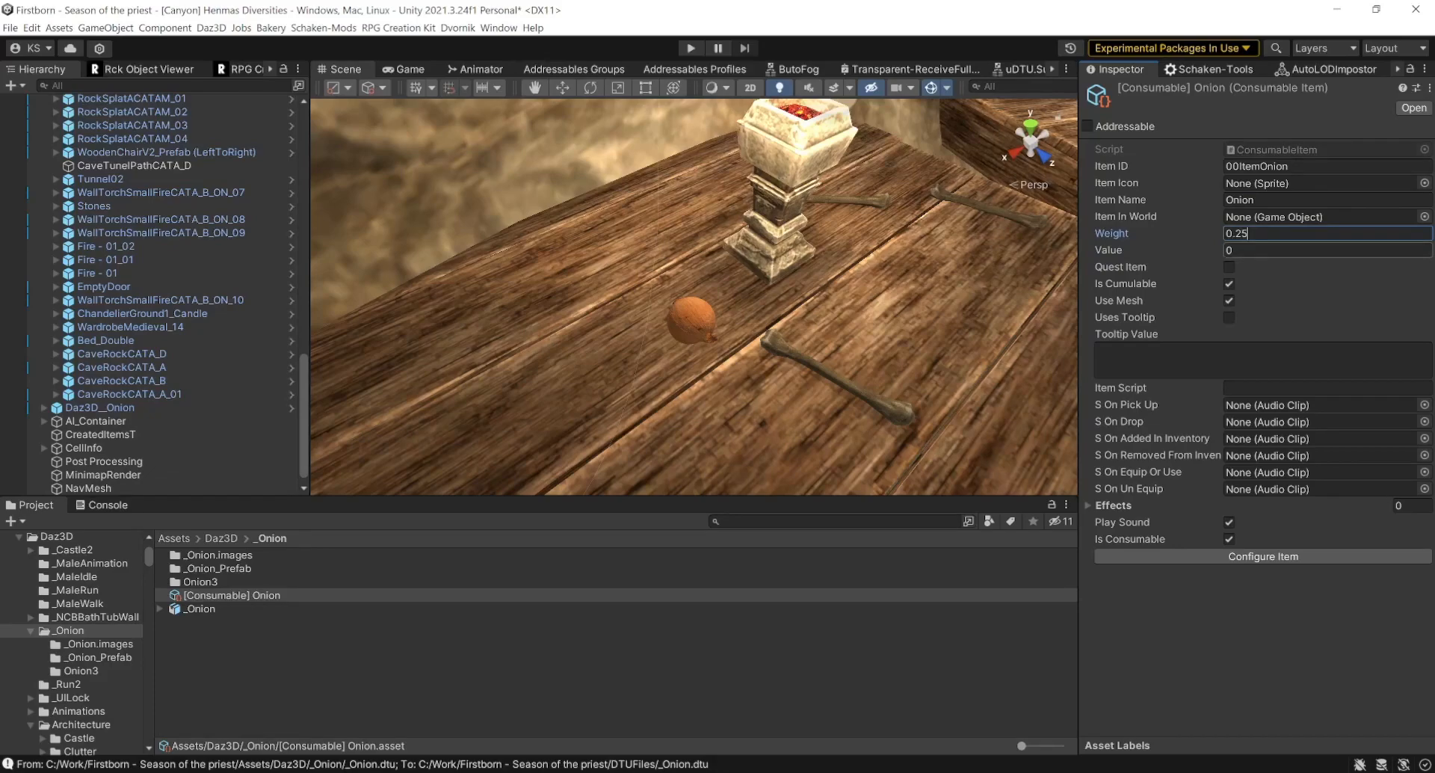
pyautogui.press('Tab')
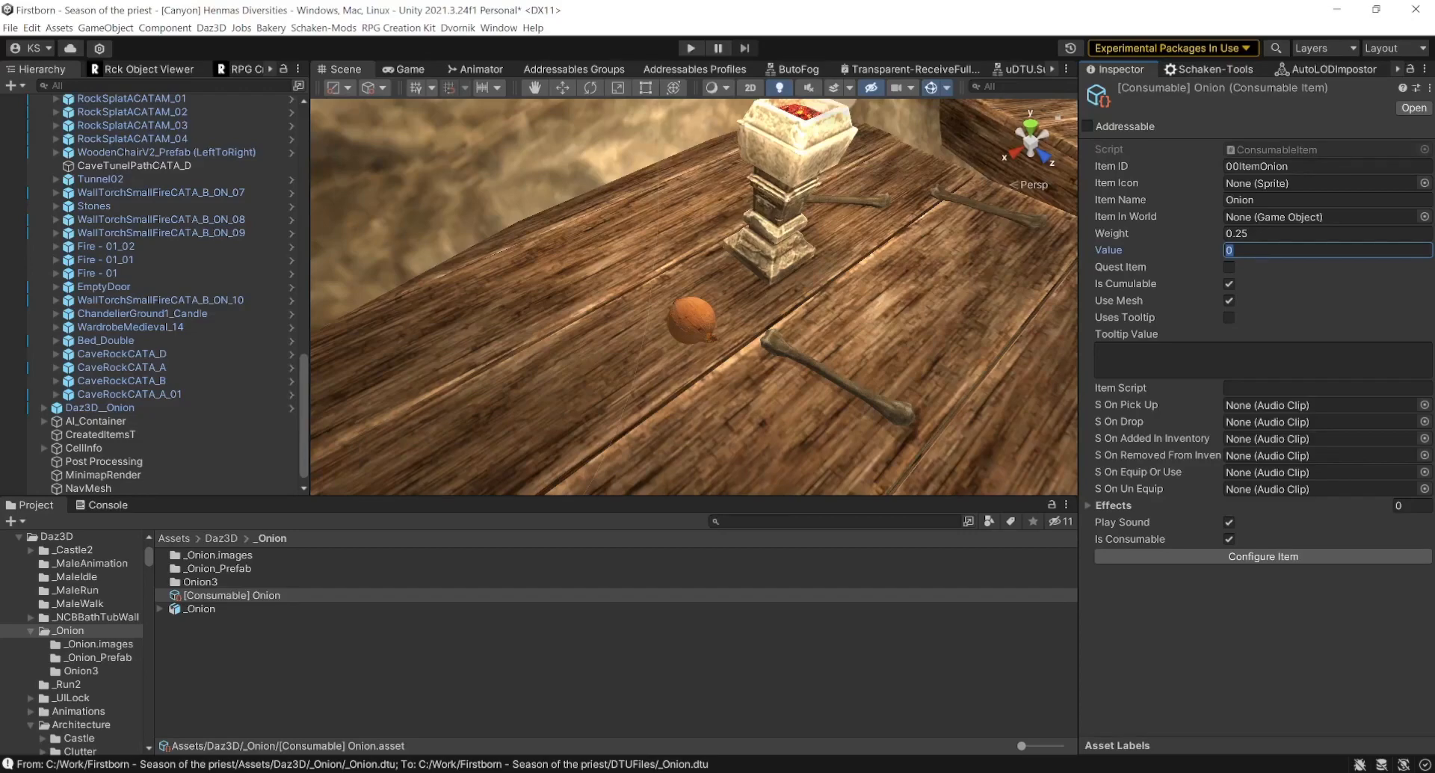
pyautogui.write('1')
# - Try out the tooltip option with the text "I am a tooltip", and clear both the option and the text again
pyautogui.click(1227, 317)
pyautogui.click(1229, 318)
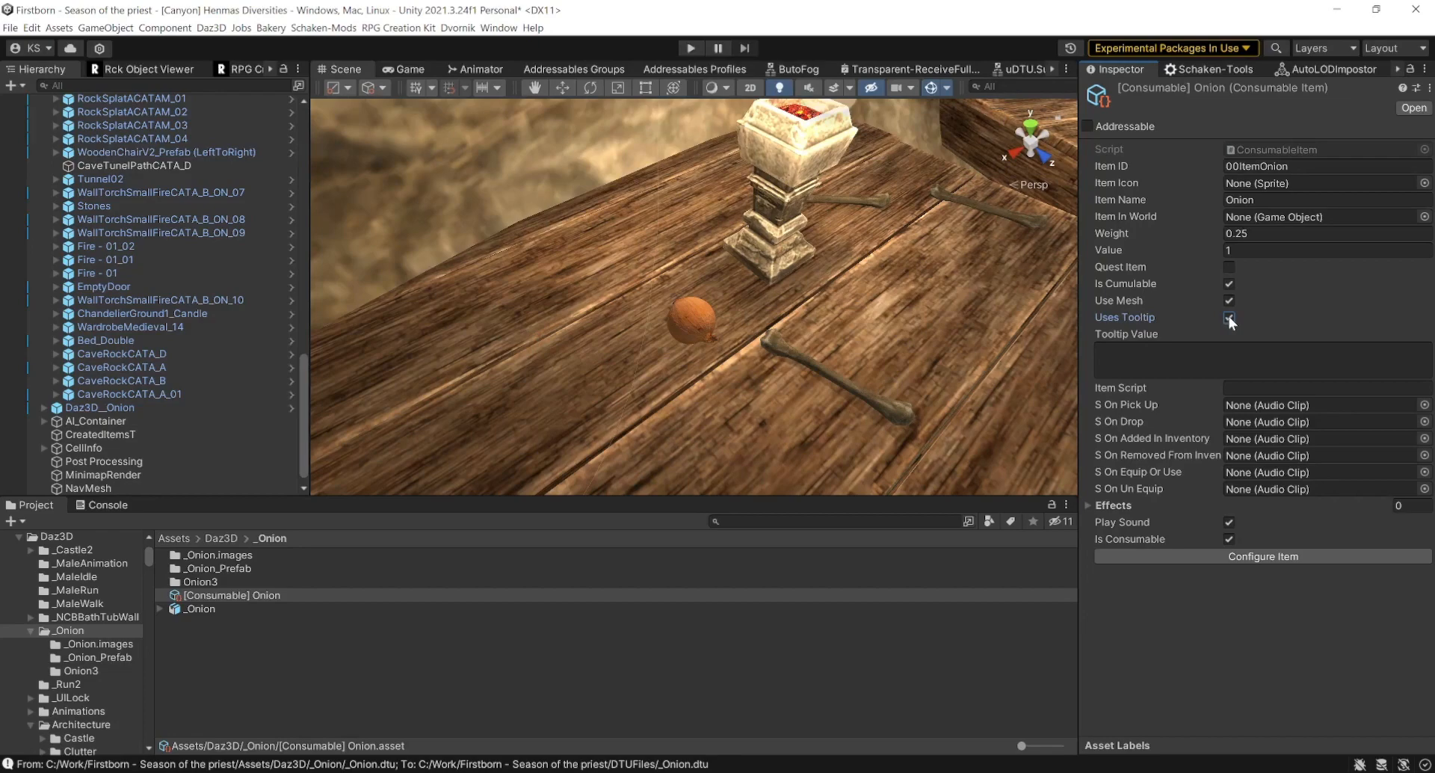
pyautogui.click(1231, 353)
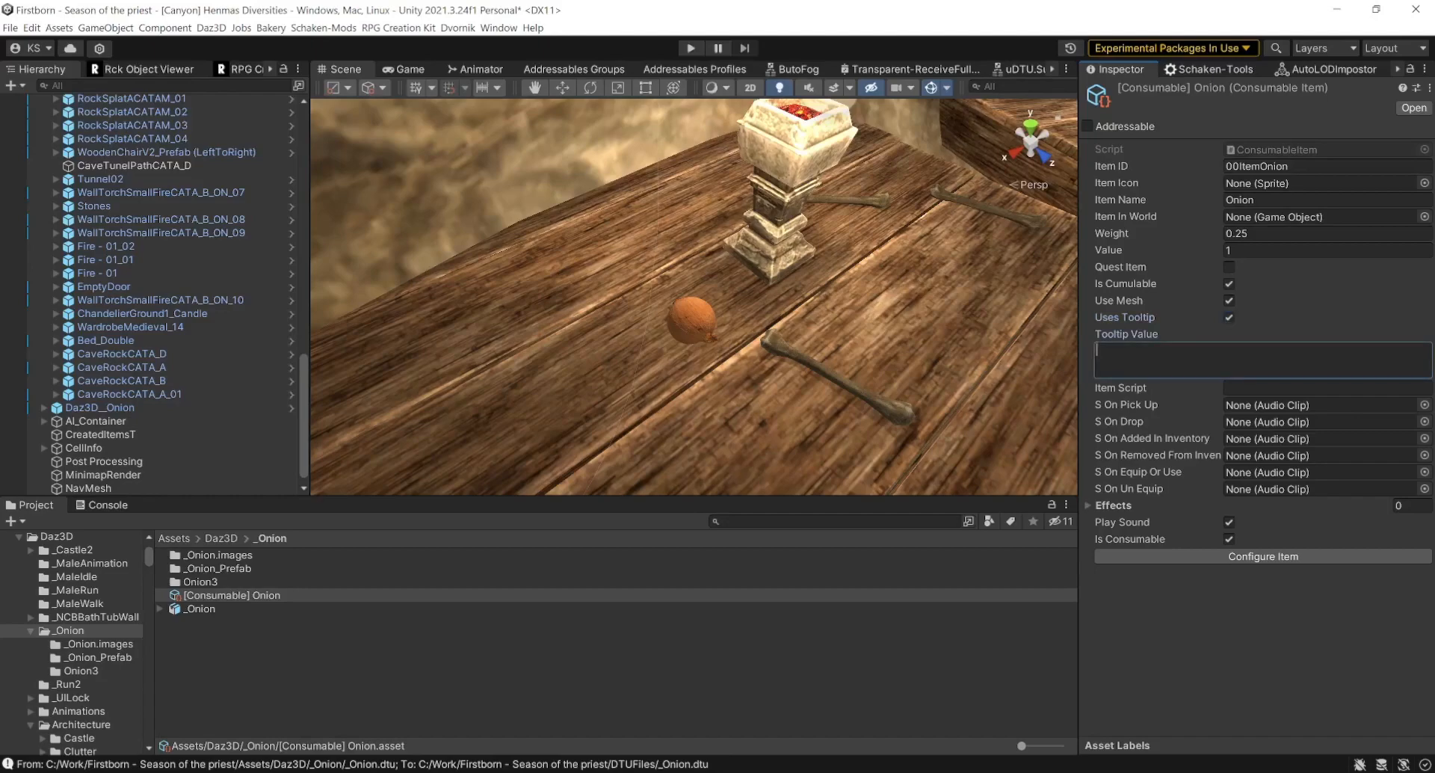
pyautogui.write('I am a atooltip')
pyautogui.press('BackSpace')
pyautogui.click(1231, 317)
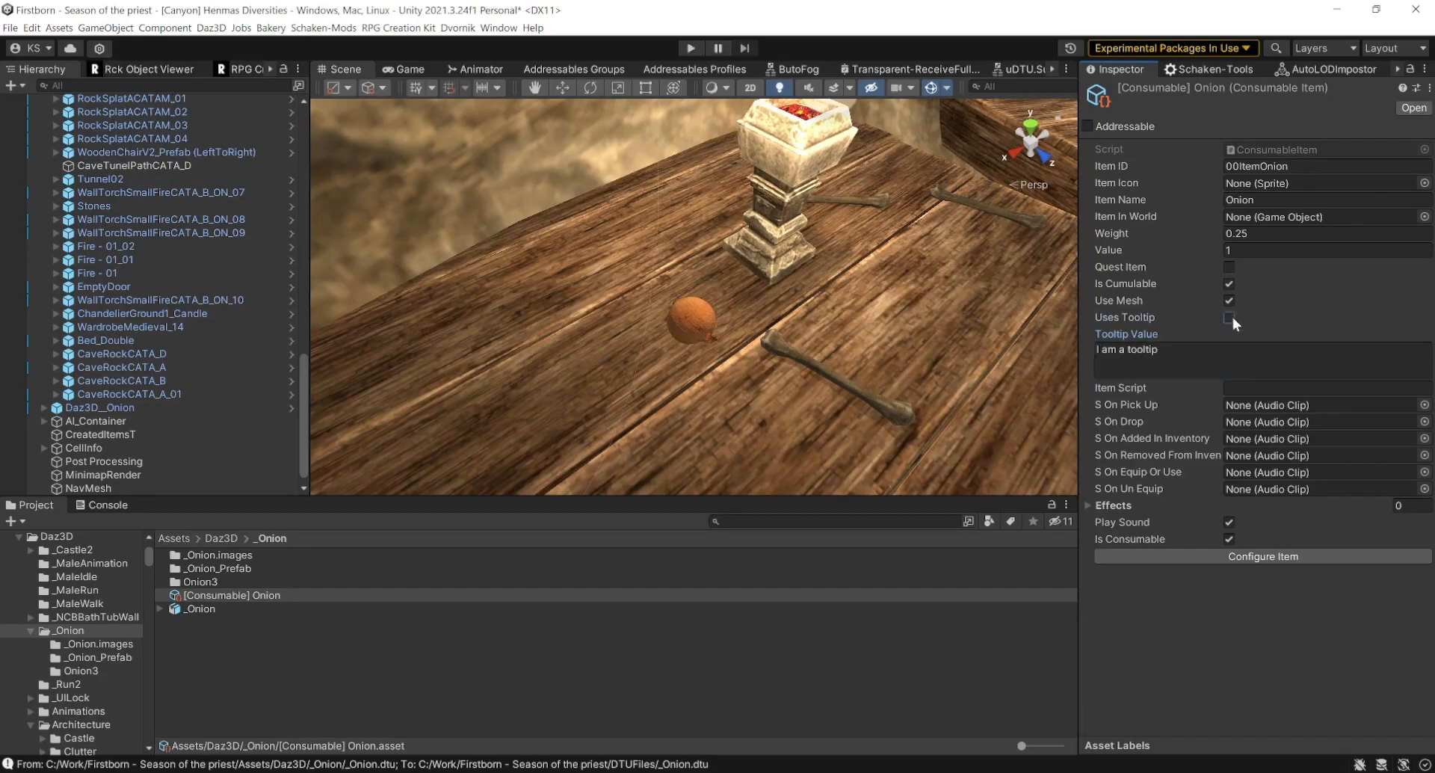
pyautogui.moveTo(1183, 348); pyautogui.dragTo(1056, 344)
pyautogui.press('BackSpace')
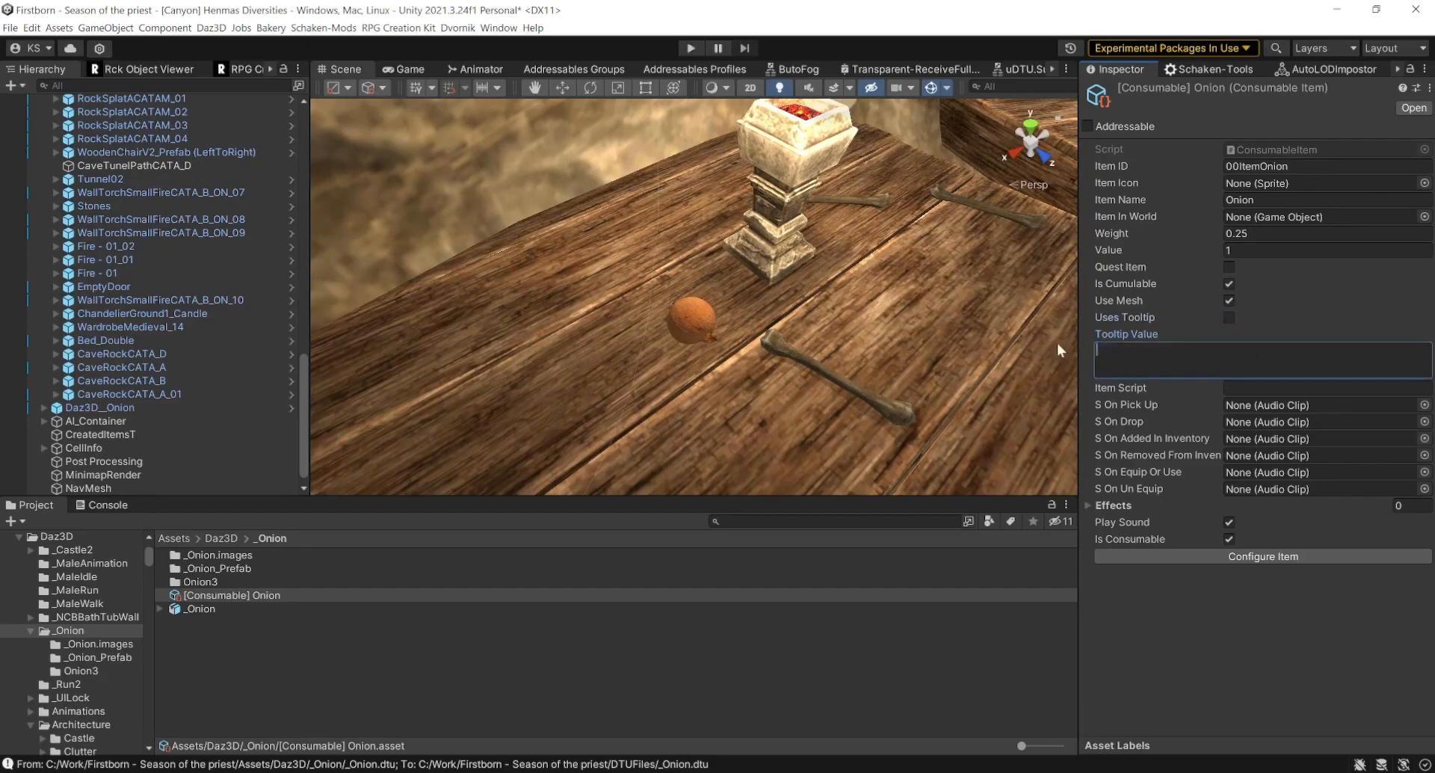
# - Look over the onion item's Item Script field and its Effects list
pyautogui.click(1226, 388)
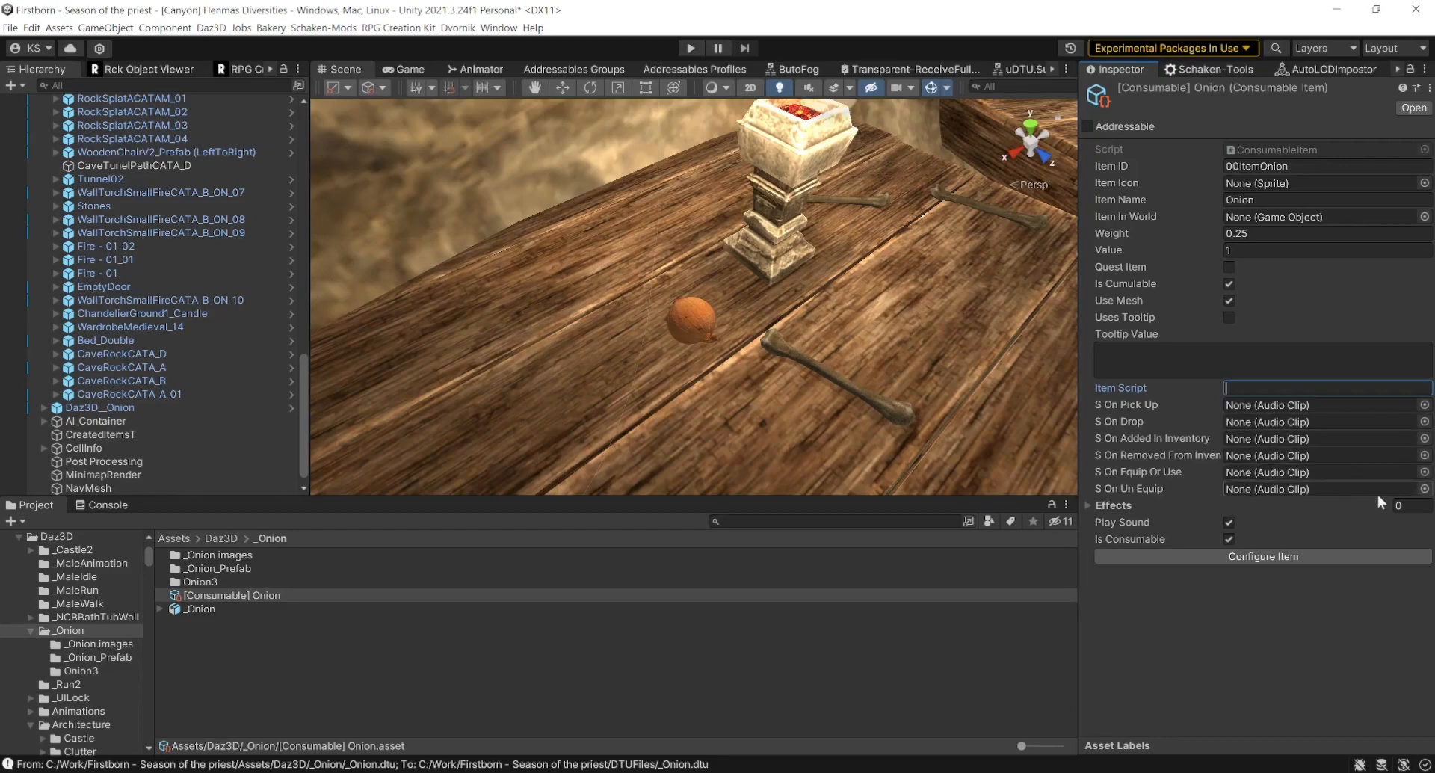
pyautogui.click(1089, 508)
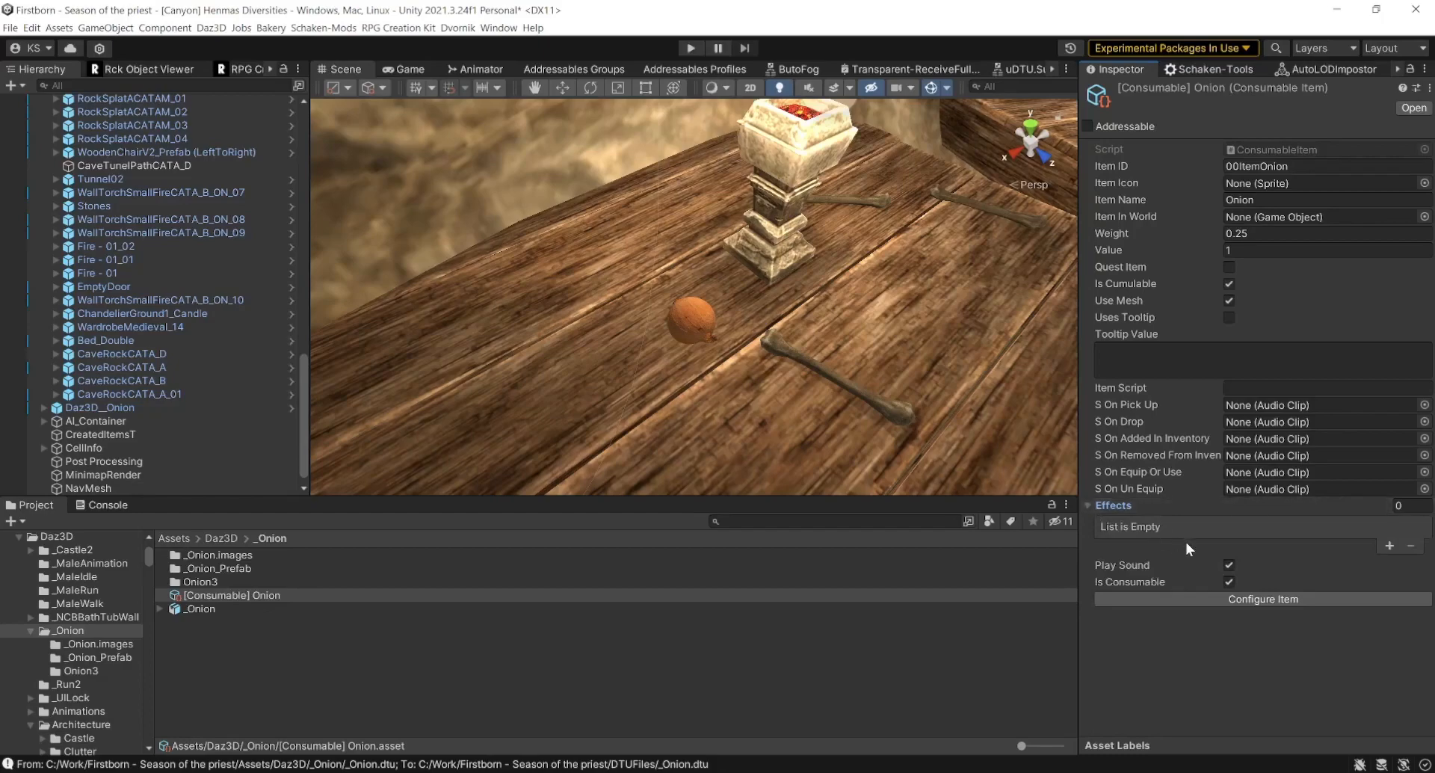
pyautogui.click(1088, 505)
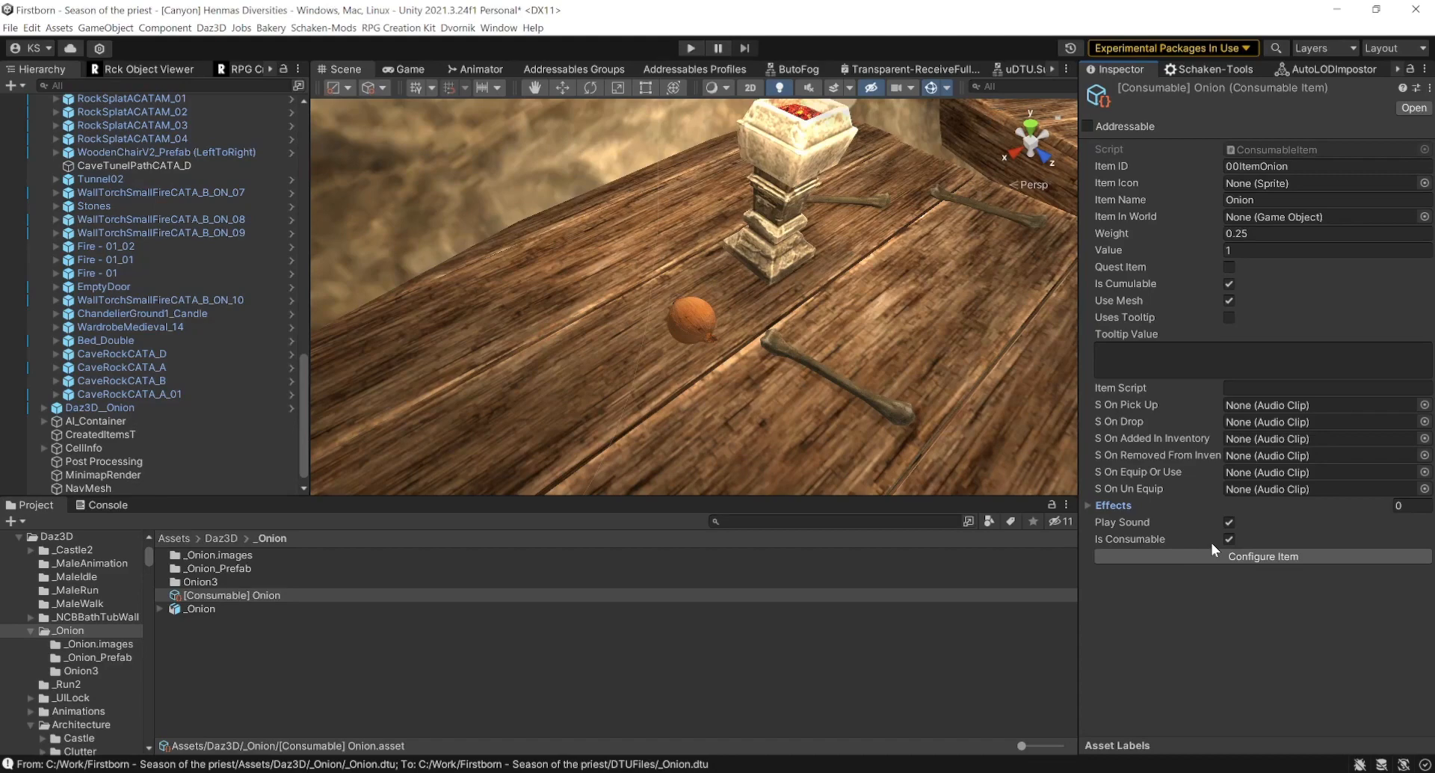
# - Open the item configuration window for [Consumable] Onion and place it clear of the project files
pyautogui.click(1252, 554)
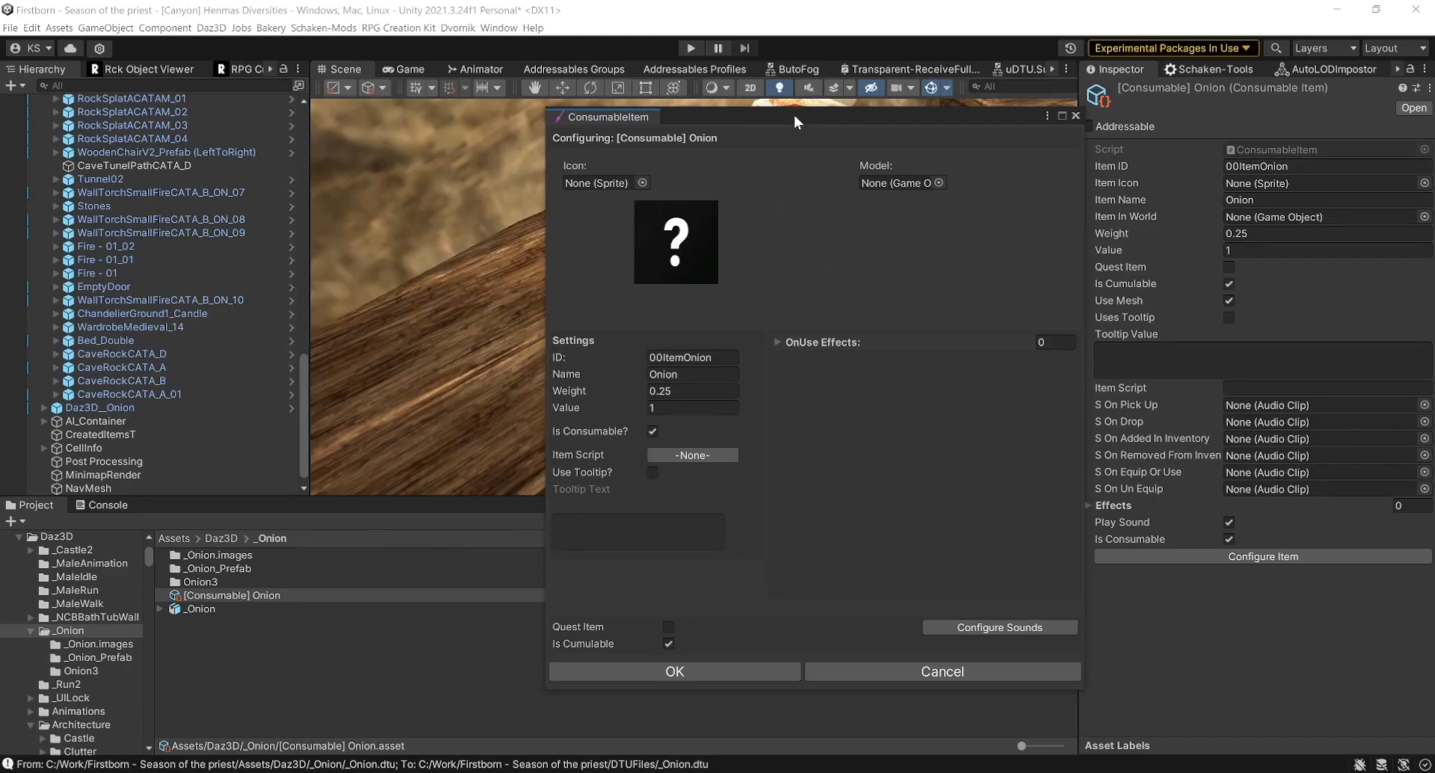
pyautogui.moveTo(794, 115); pyautogui.dragTo(1060, 79)
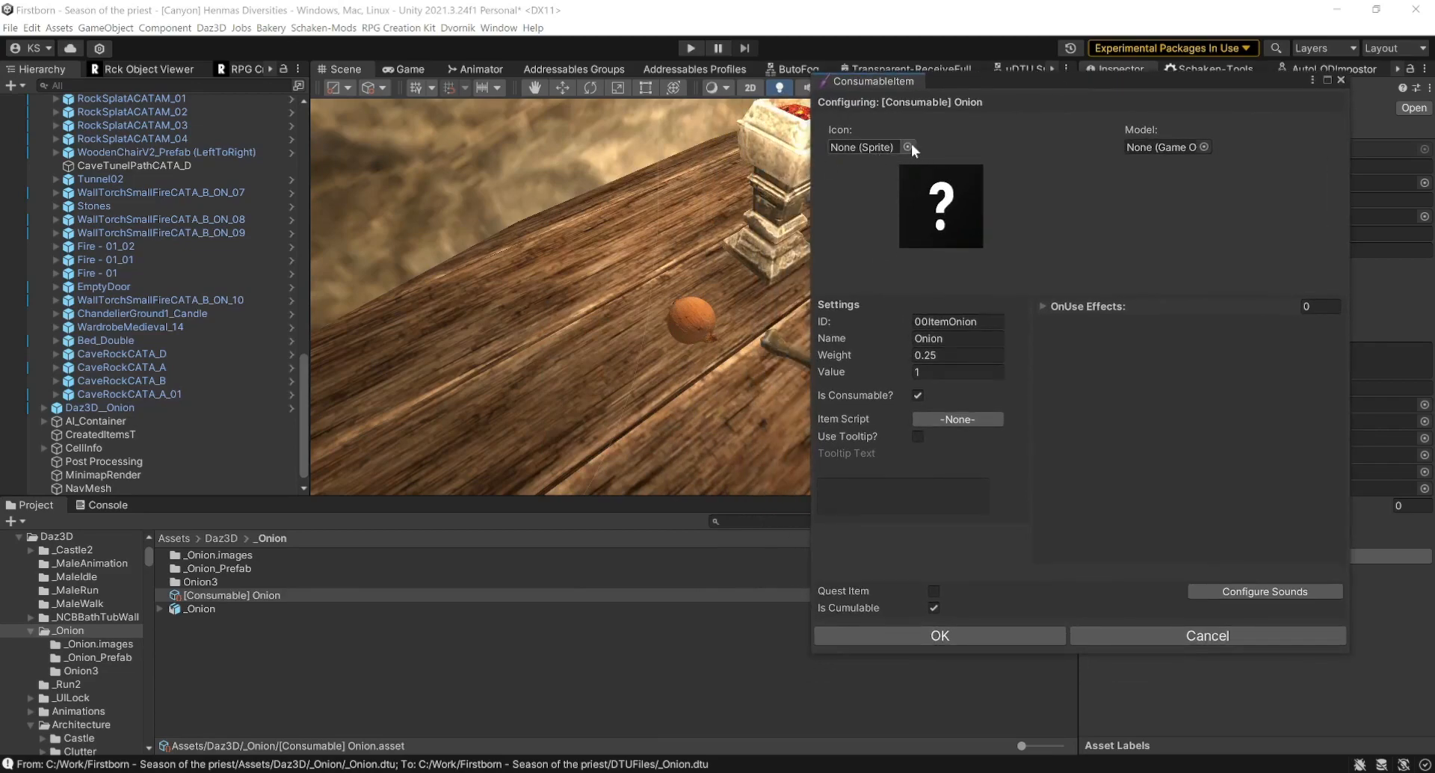
pyautogui.moveTo(1102, 74); pyautogui.dragTo(822, 42)
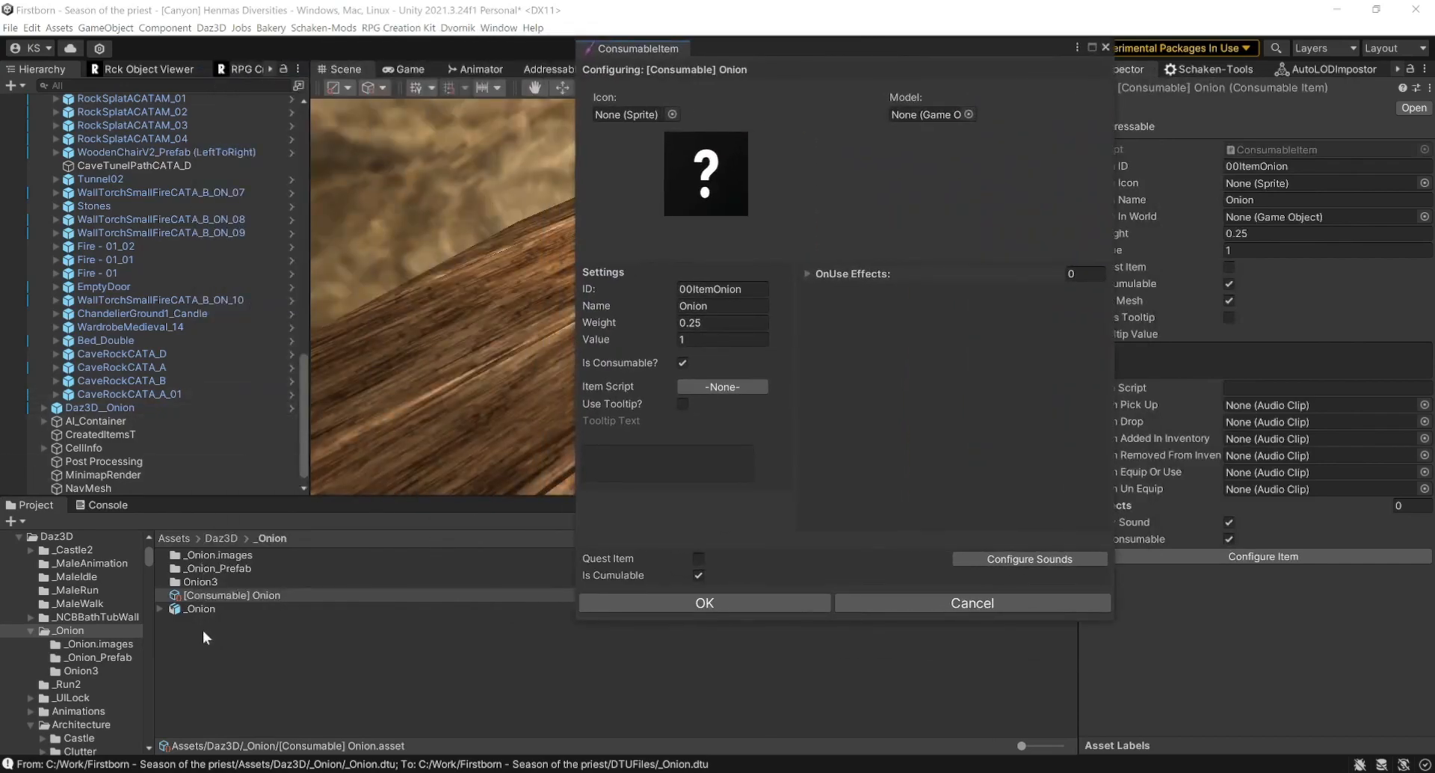
# - Show the preview of the Daz3D__Onion prefab from the _Onion_Prefab folder and rotate the onion to a side view
pyautogui.click(198, 610)
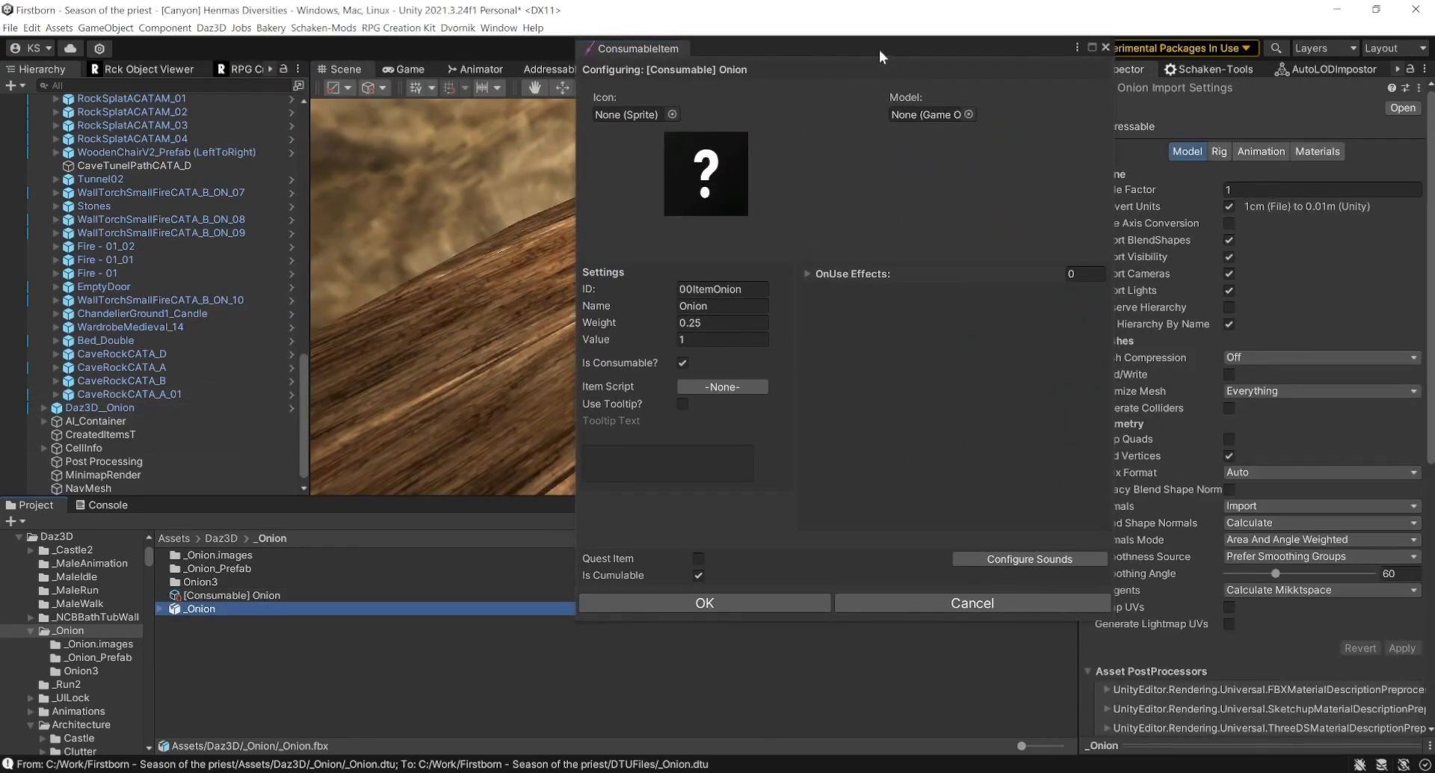
pyautogui.doubleClick(211, 568)
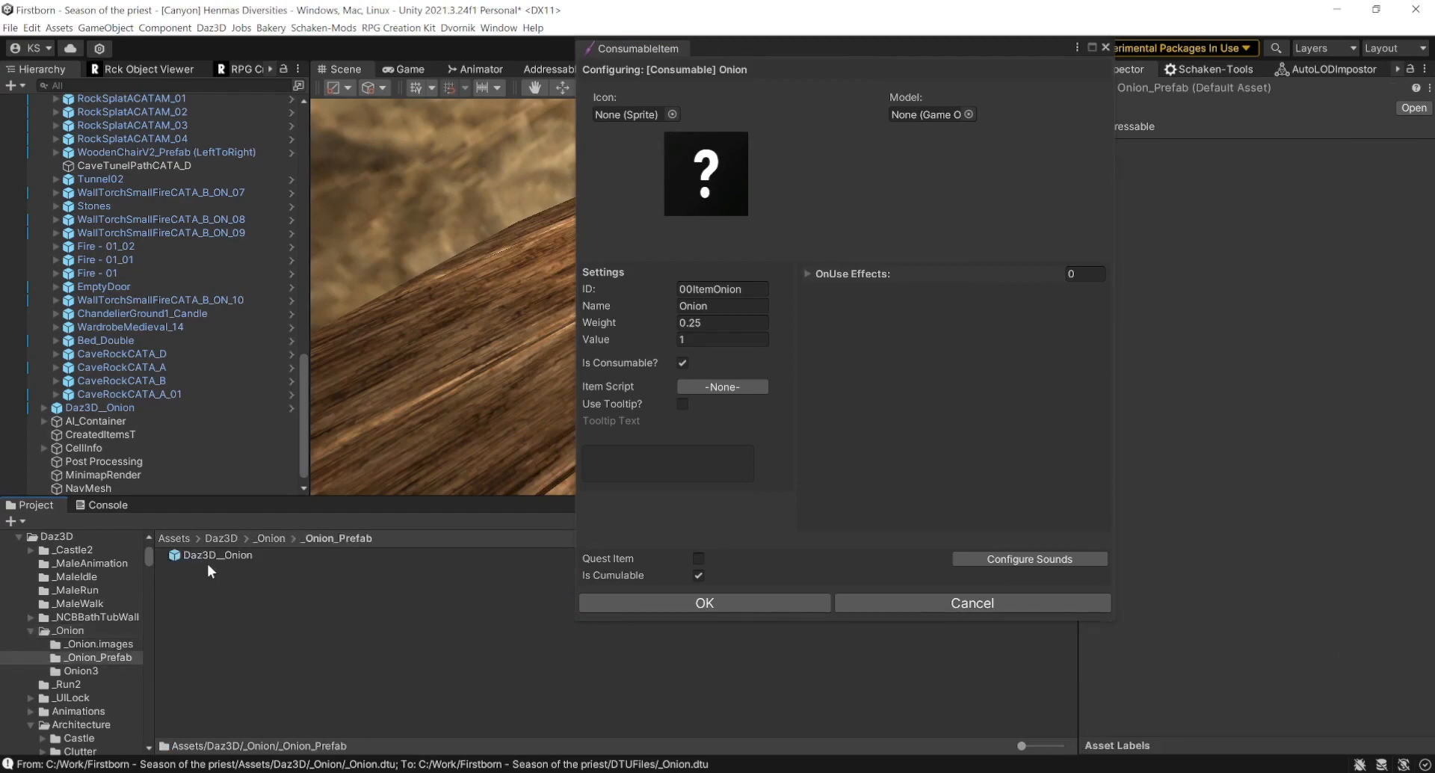
pyautogui.click(205, 560)
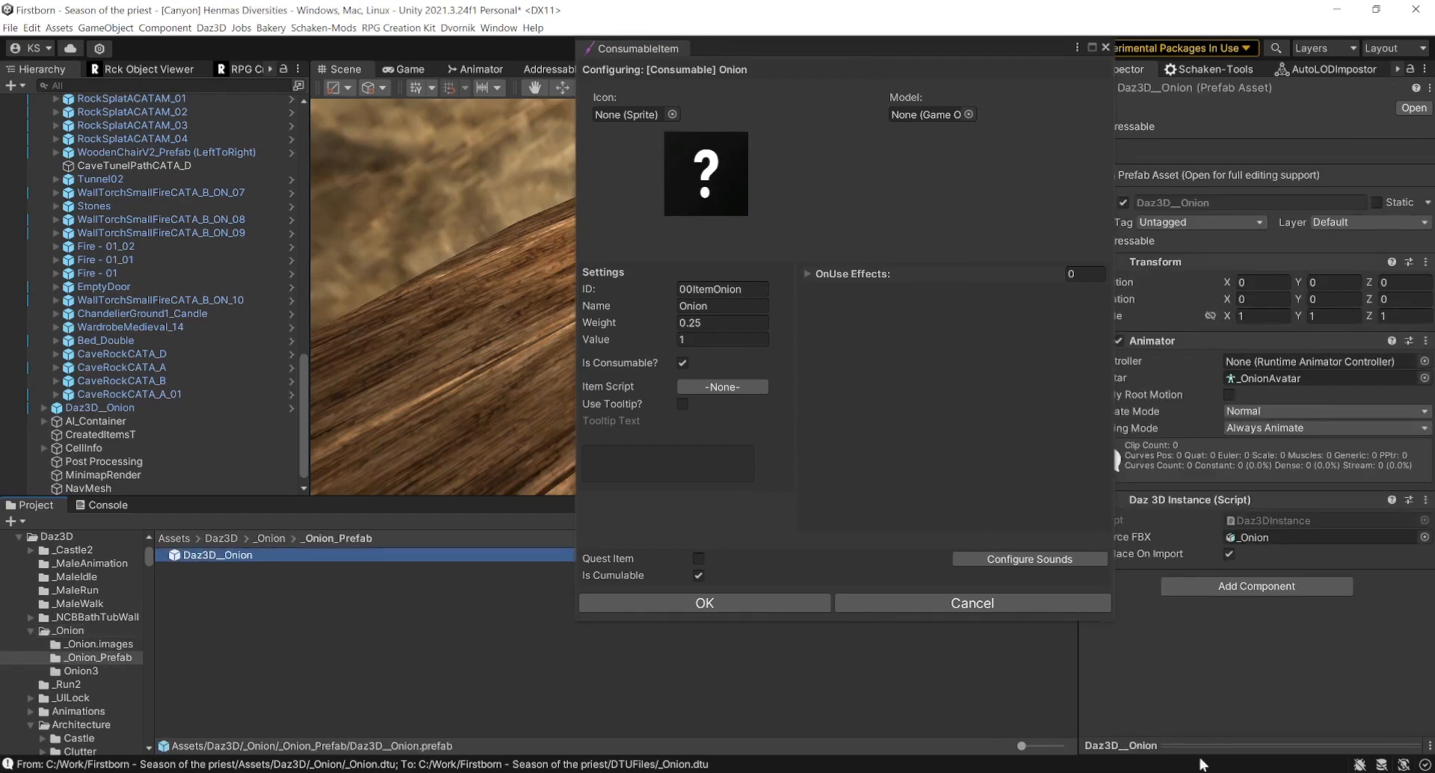
pyautogui.click(1234, 745)
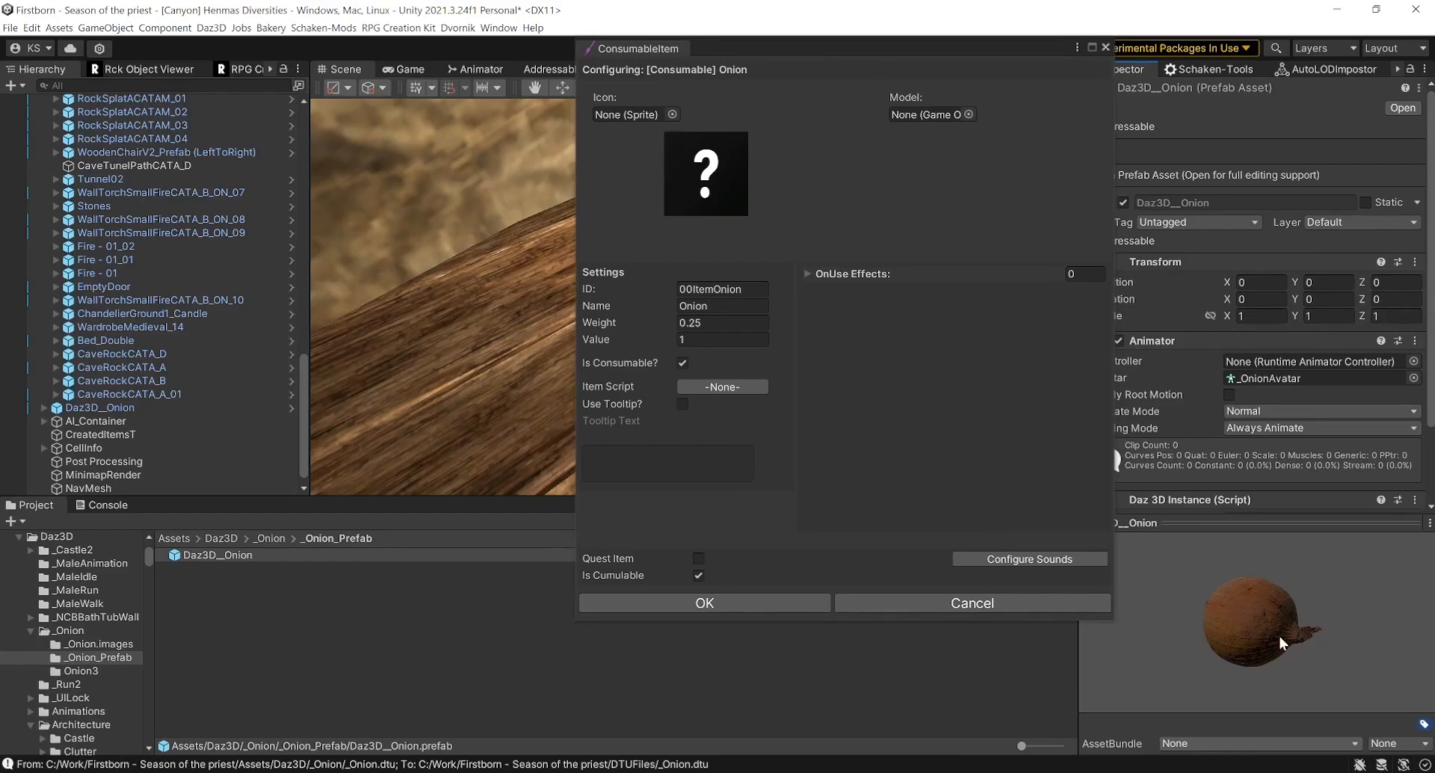
pyautogui.moveTo(1263, 614); pyautogui.dragTo(1094, 626)
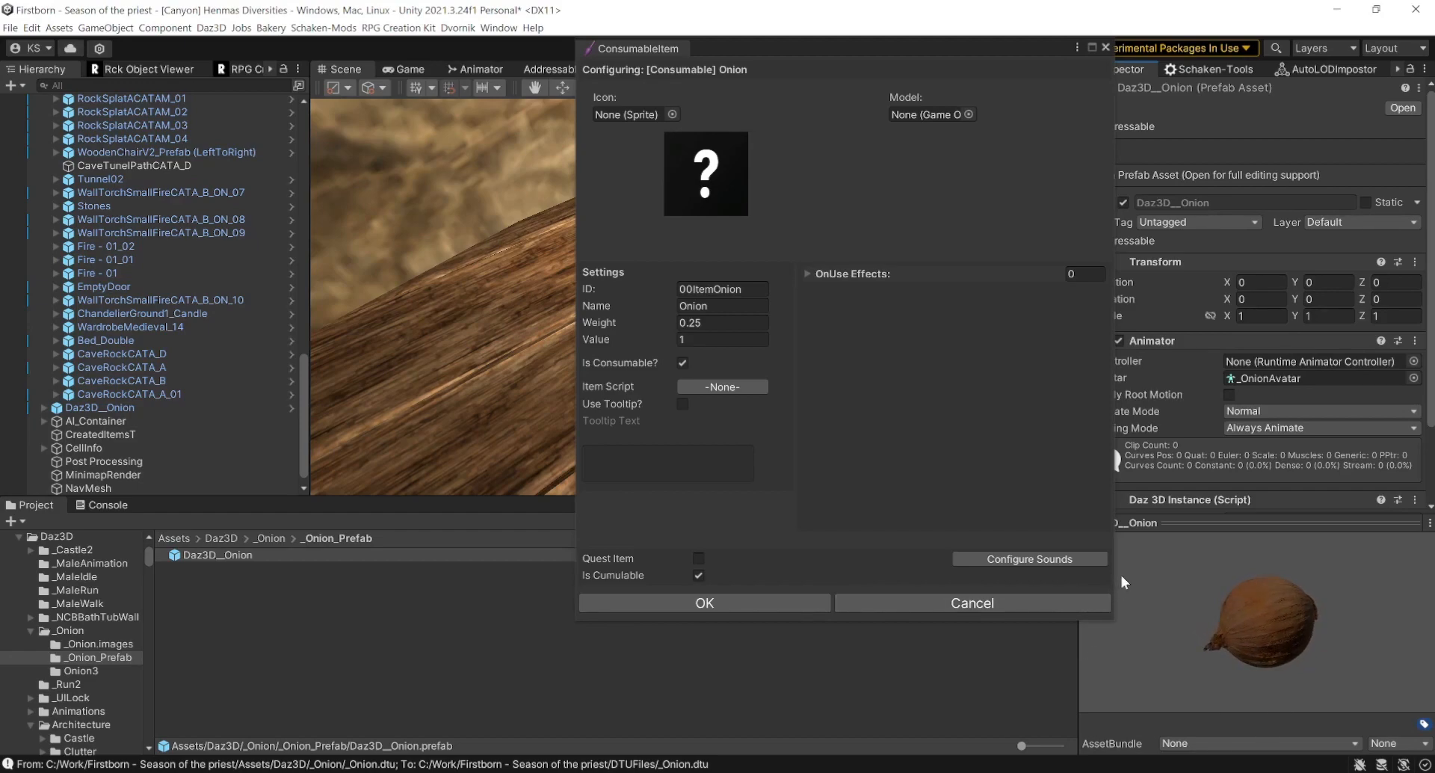
# - Capture a screen snip of the onion preview to the clipboard and switch to GIMP
pyautogui.press('super+shift+s')
pyautogui.moveTo(1159, 539); pyautogui.dragTo(1379, 703)
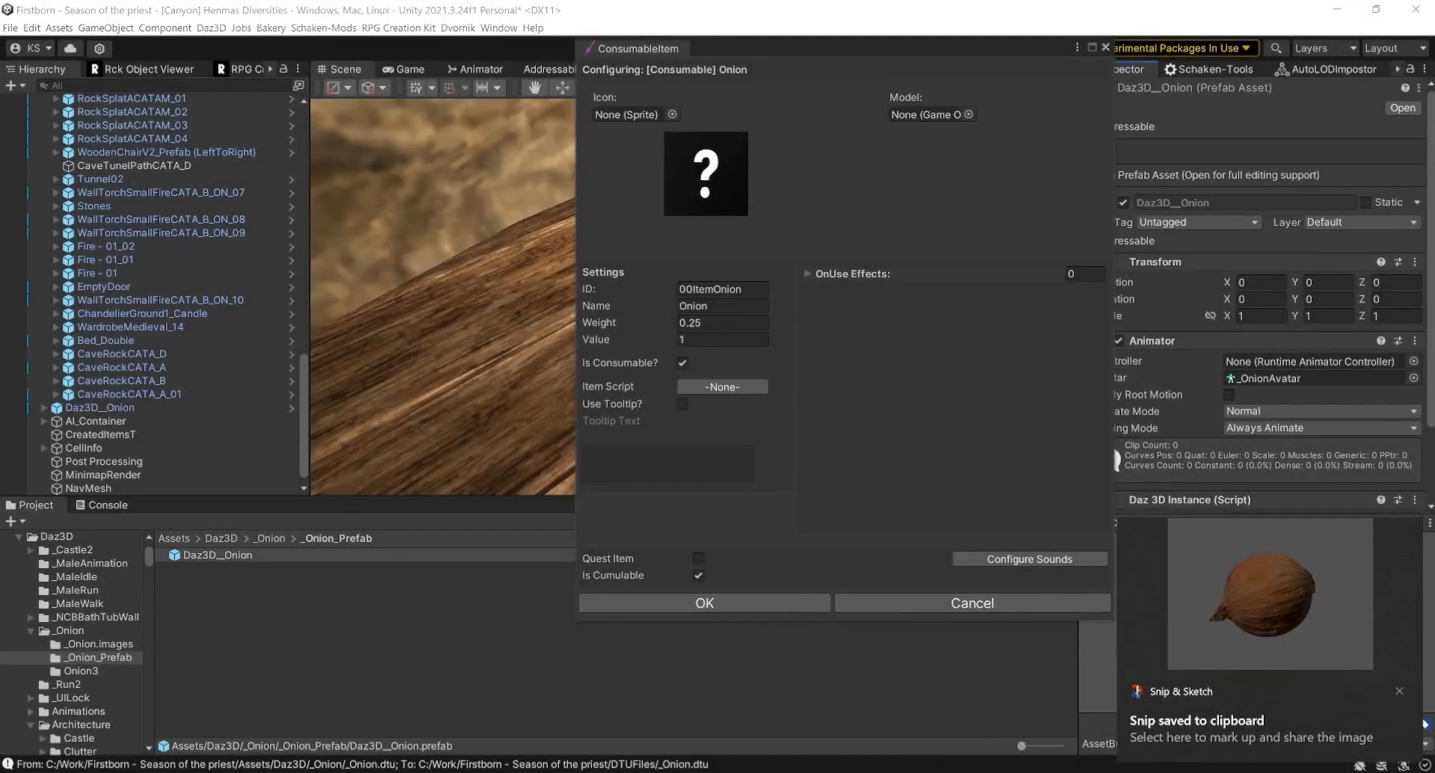
pyautogui.click(310, 771)
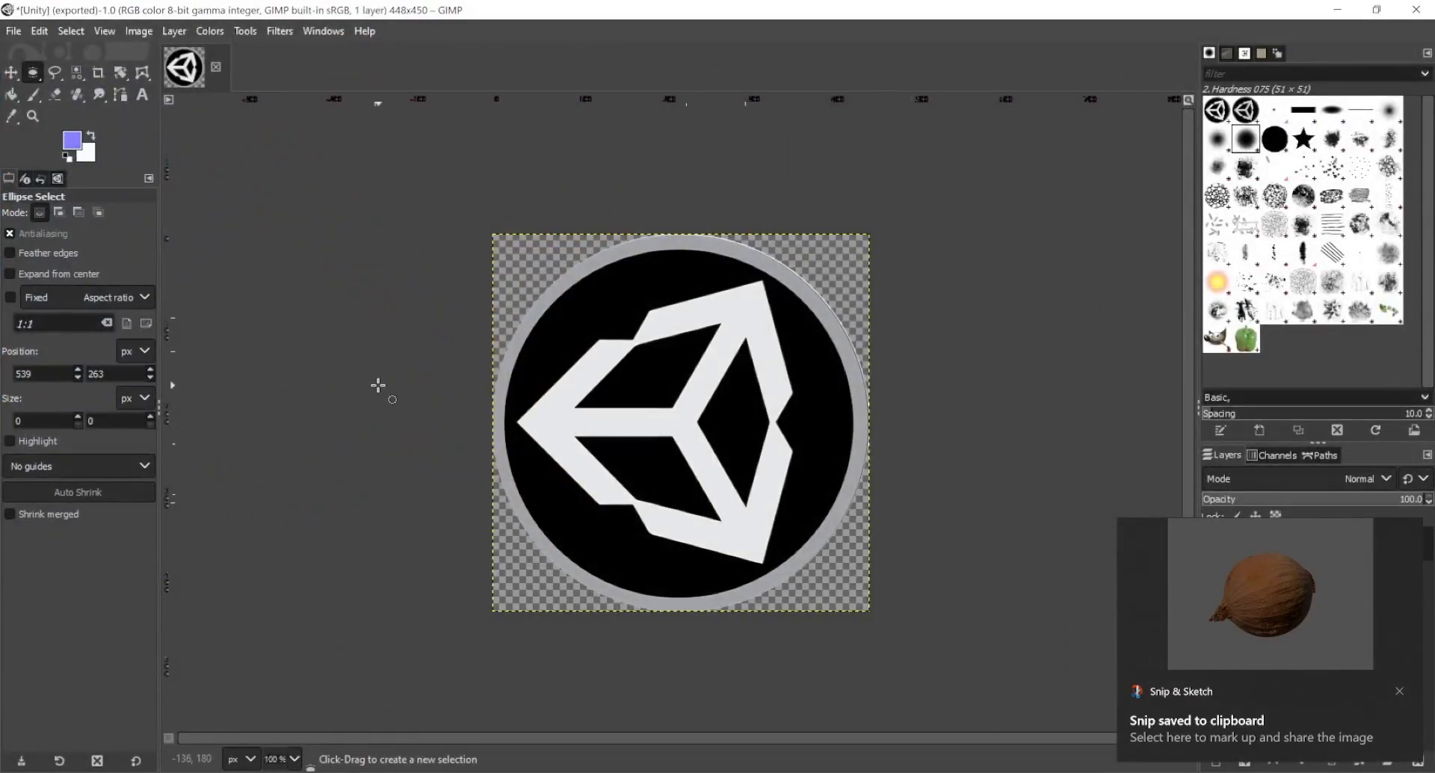
# - Close the open Unity logo image without saving its changes and switch to the Unity editor
pyautogui.click(214, 68)
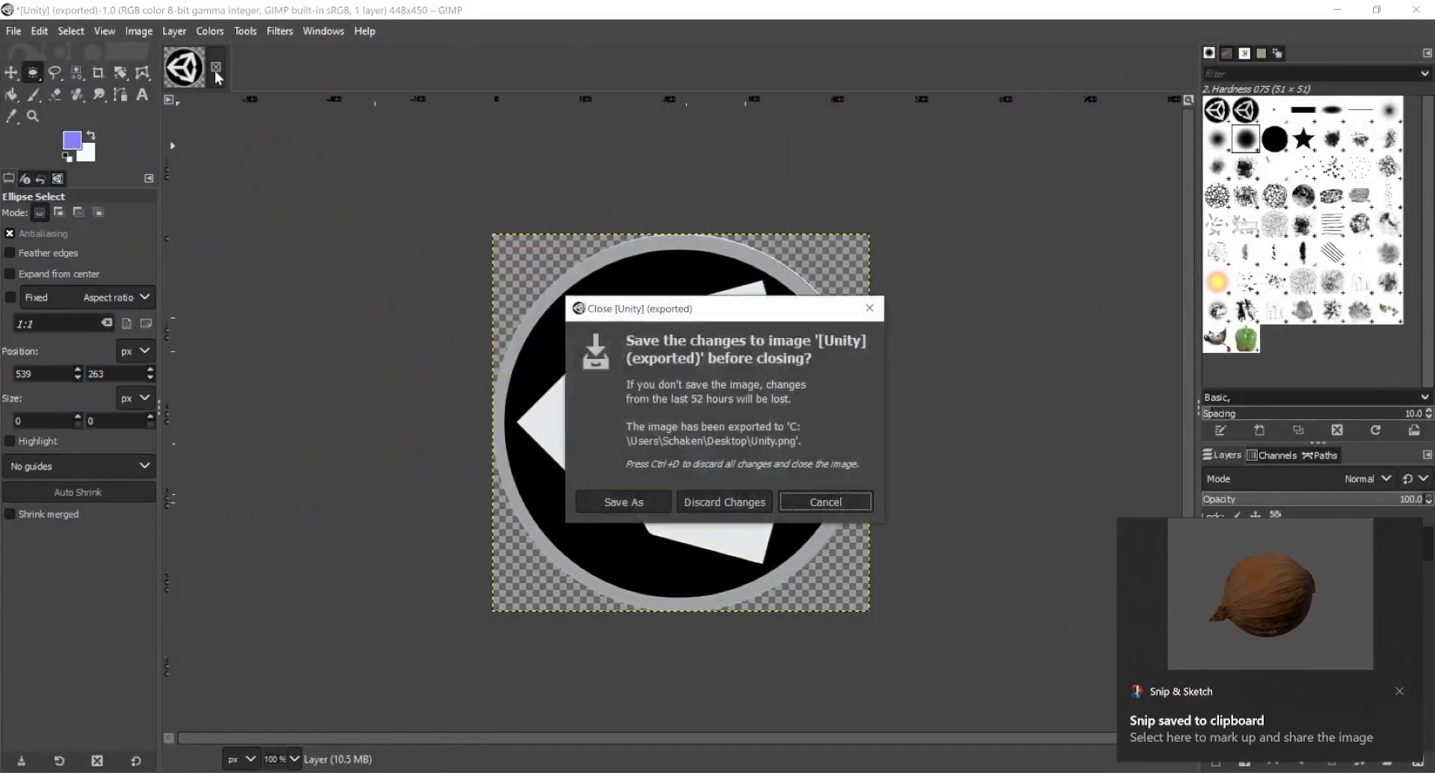
pyautogui.click(710, 501)
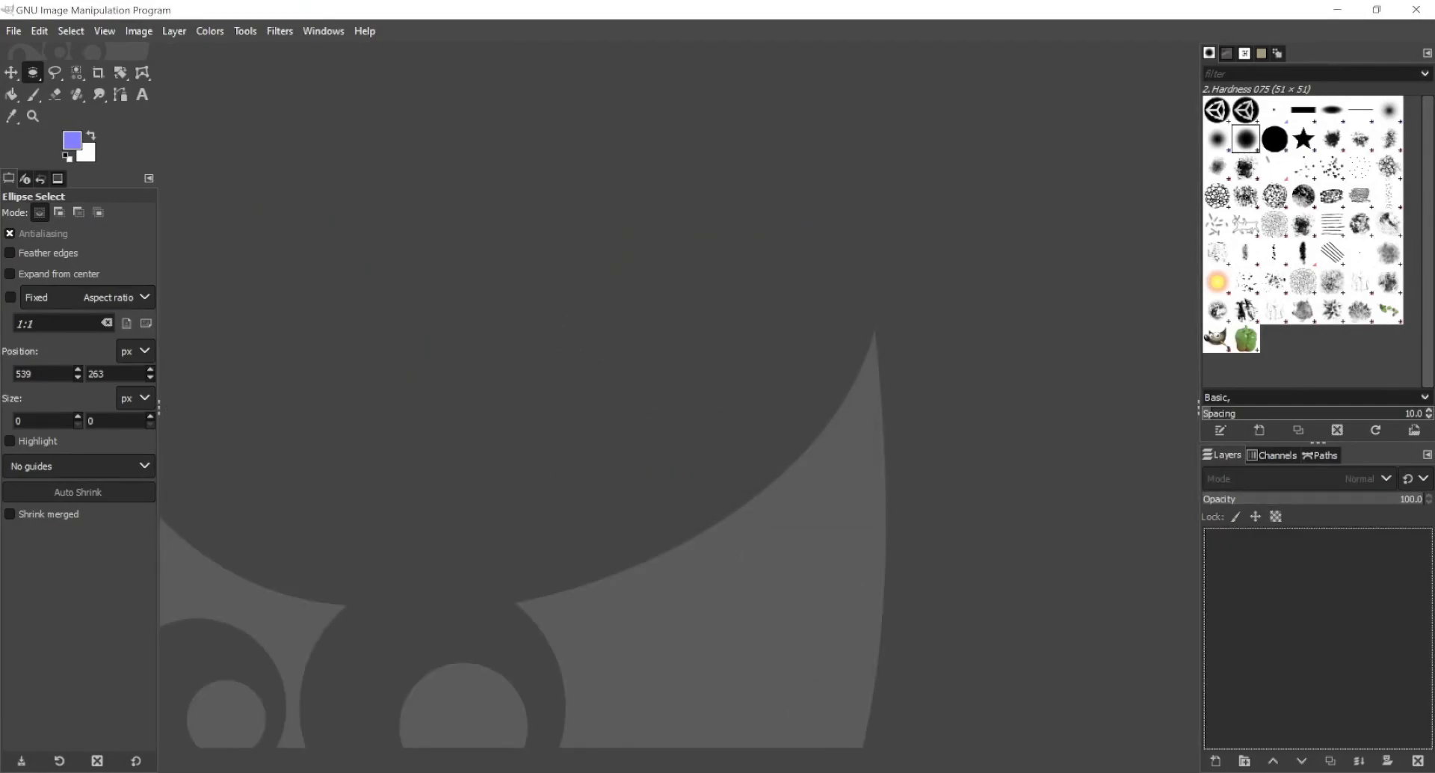
pyautogui.hotkey('alt', 'Tab')
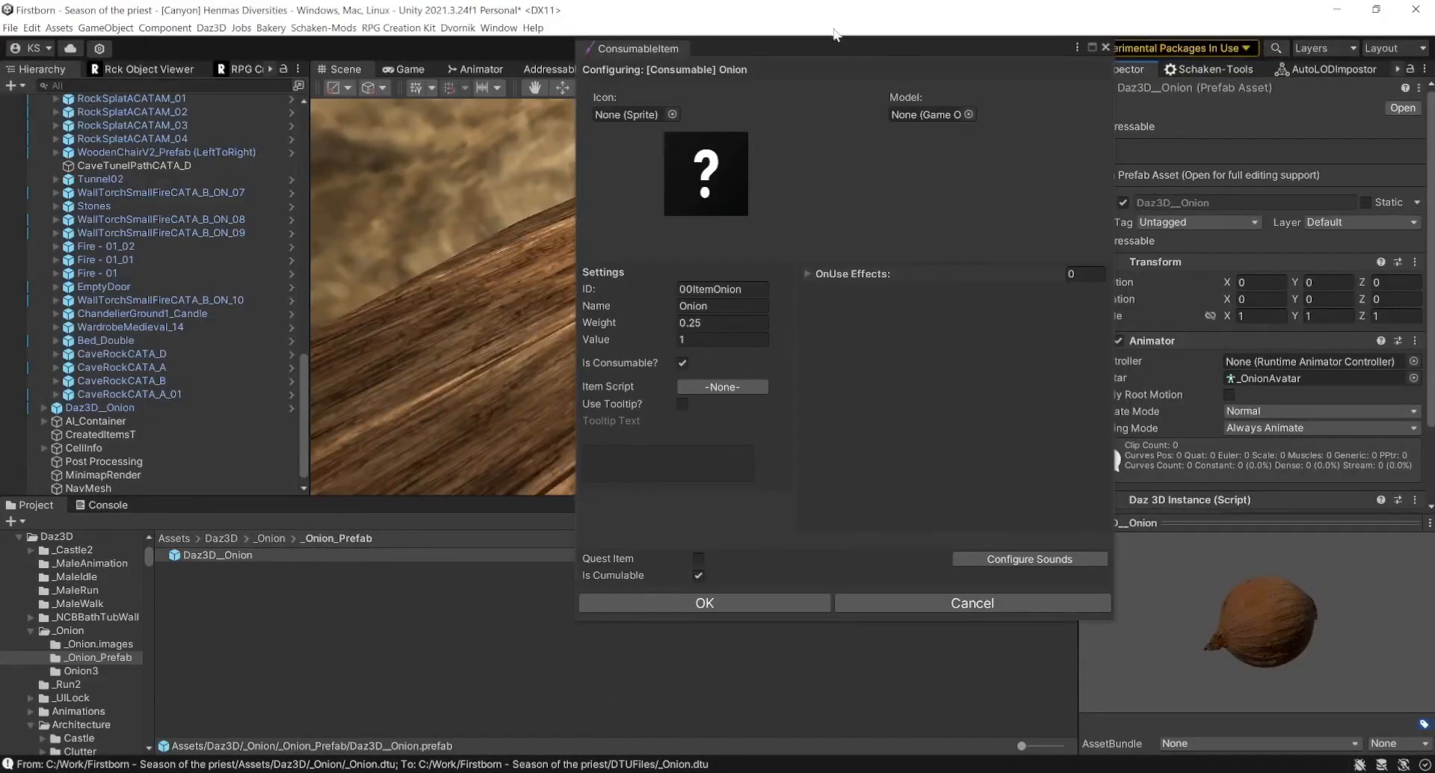
# - Search the project for "pants" and reveal the CasualPants02 texture in its Icons folder in File Explorer
pyautogui.moveTo(822, 42); pyautogui.dragTo(411, 38)
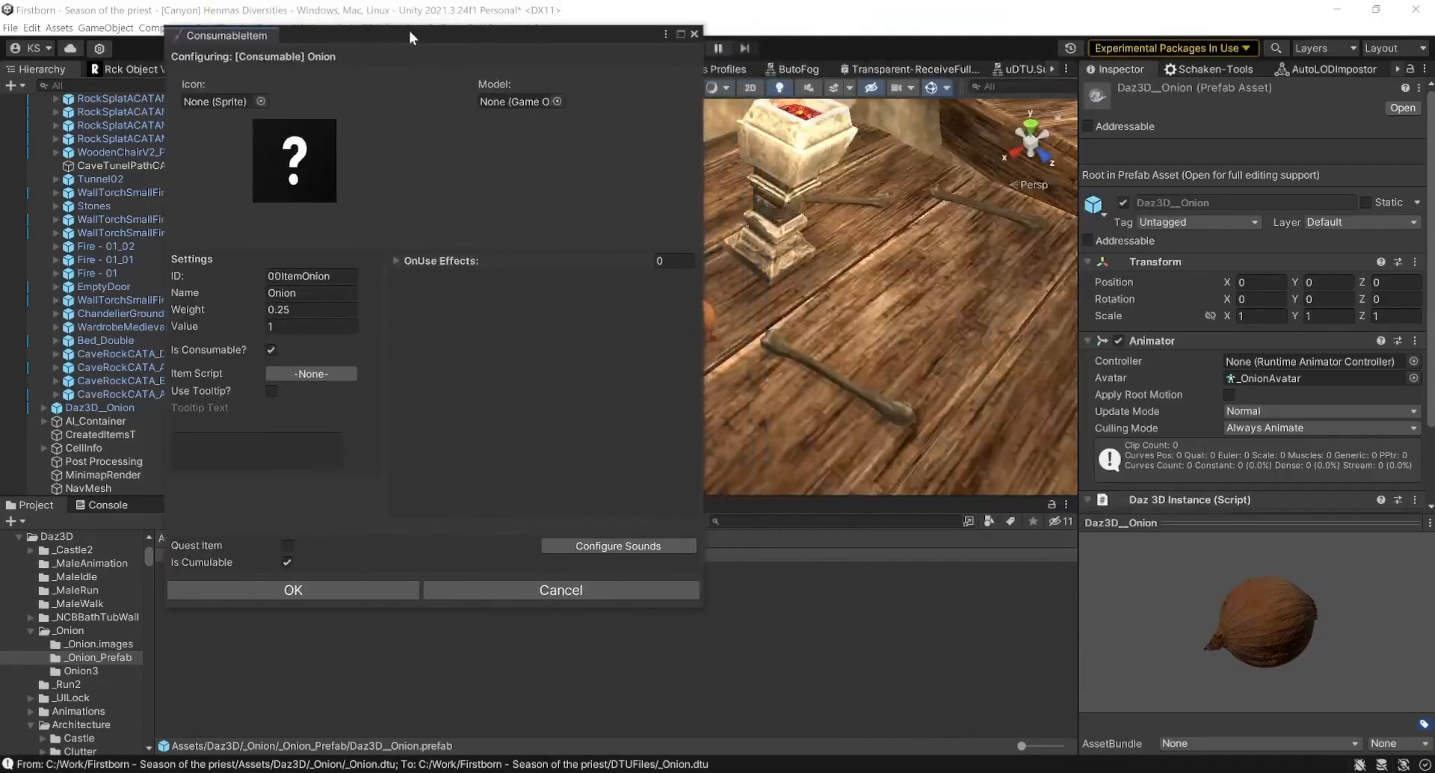
pyautogui.click(801, 520)
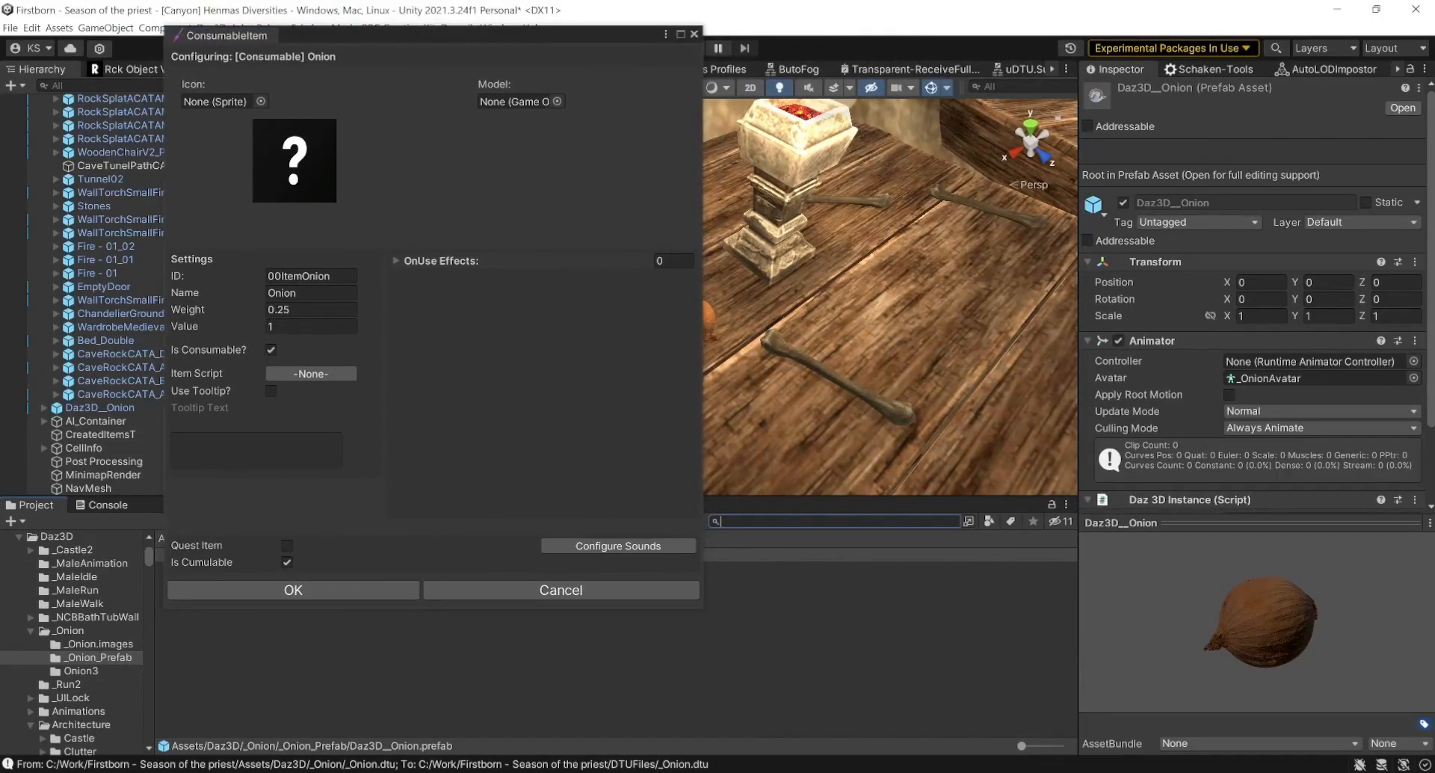
pyautogui.write('pants')
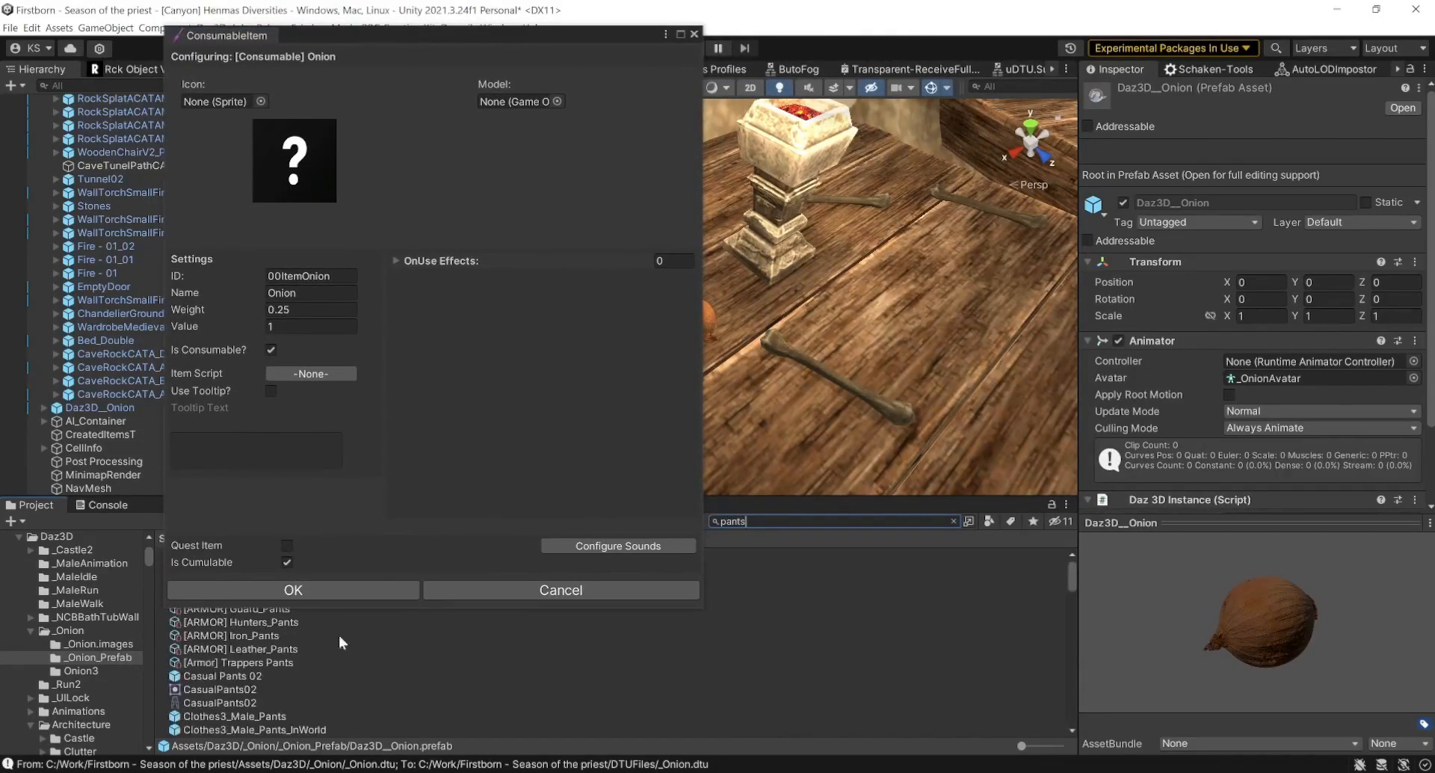
pyautogui.click(214, 703)
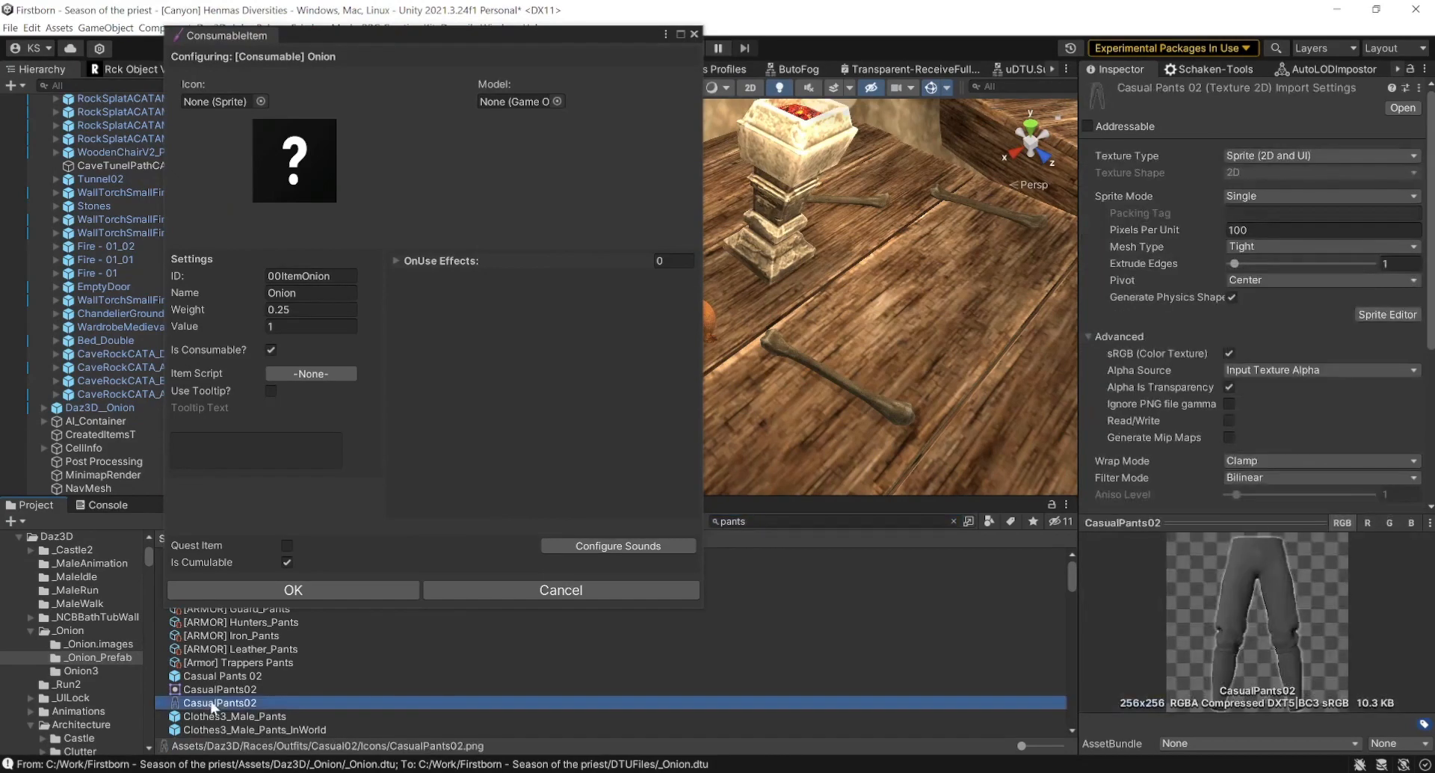
pyautogui.rightClick(214, 704)
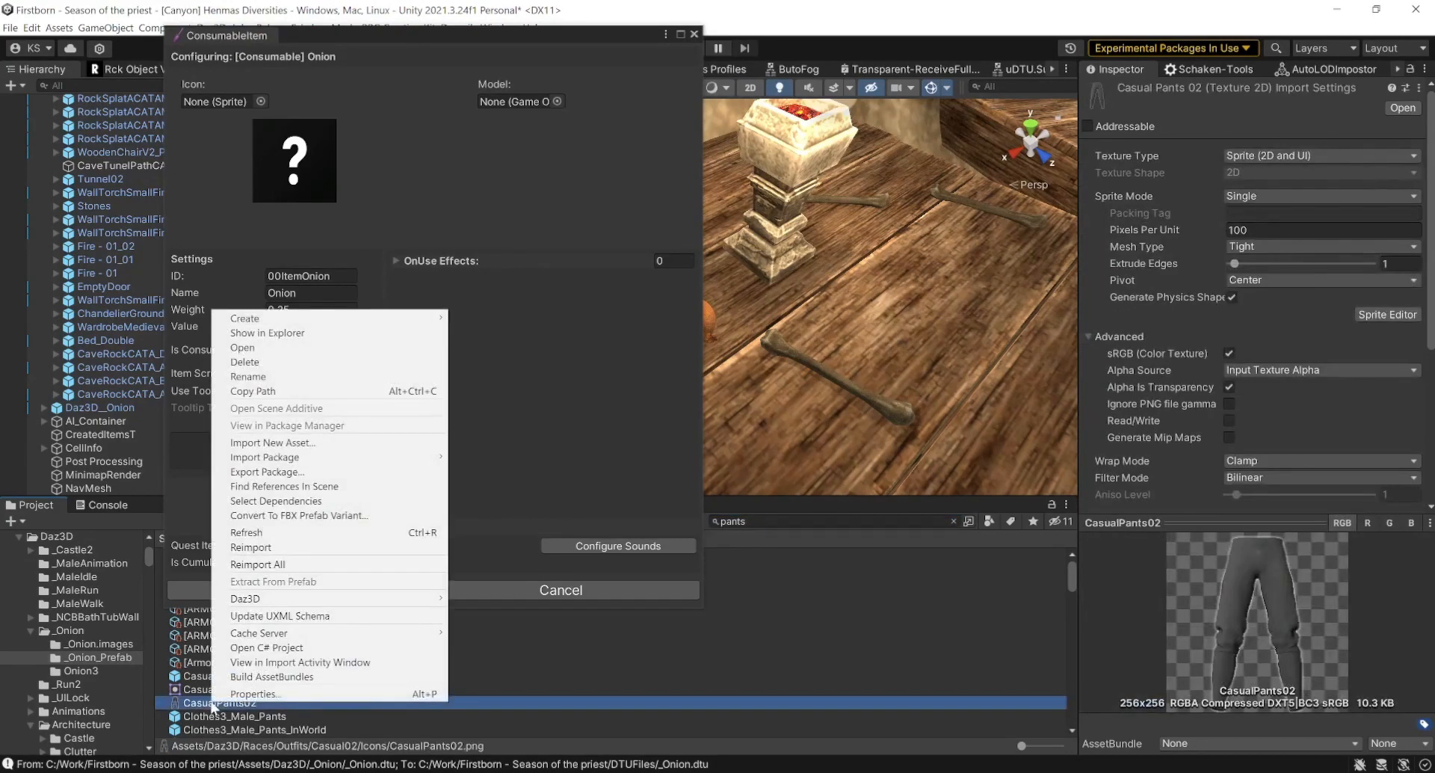
pyautogui.click(295, 332)
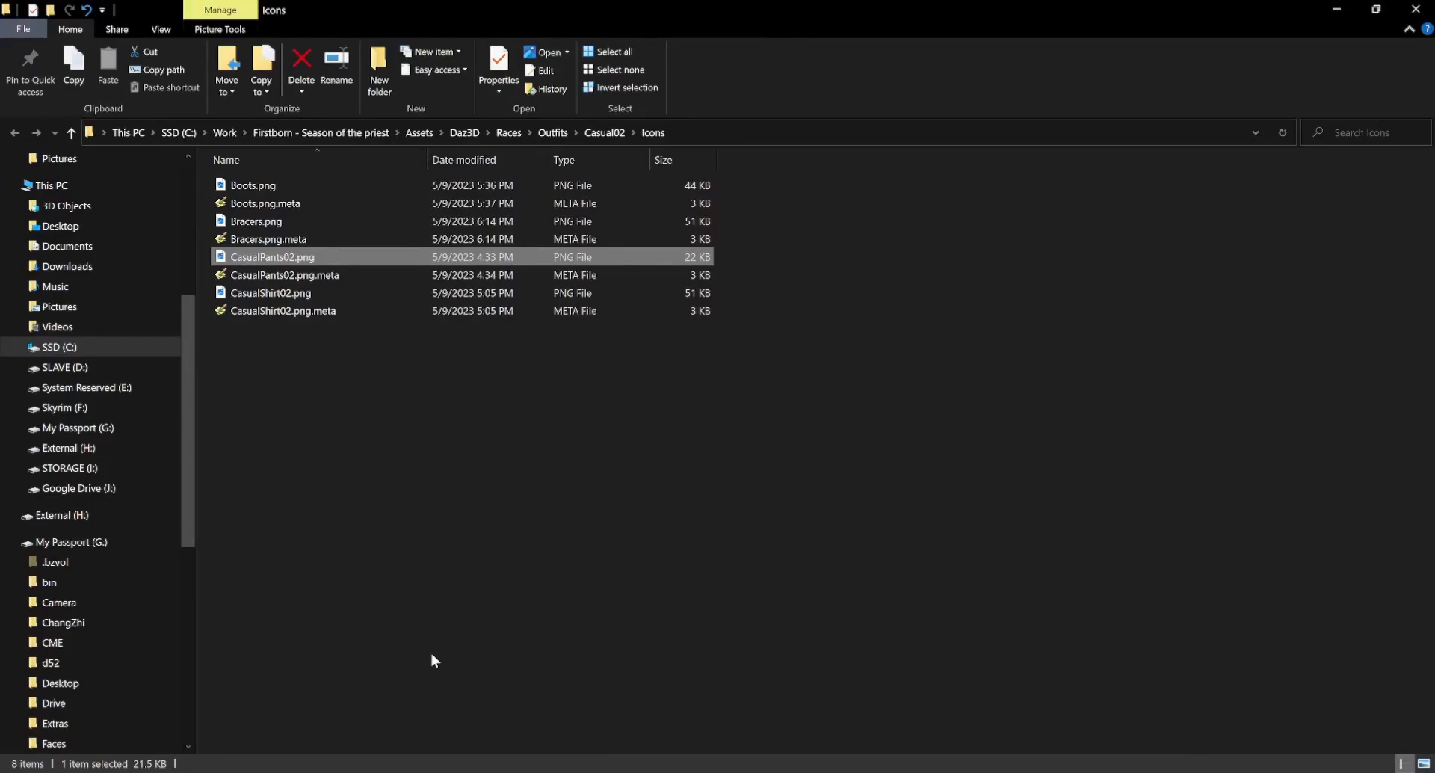
# - Open CasualPants02.png in GIMP, erase the pants from its layer and paste in the captured onion snip
pyautogui.rightClick(261, 257)
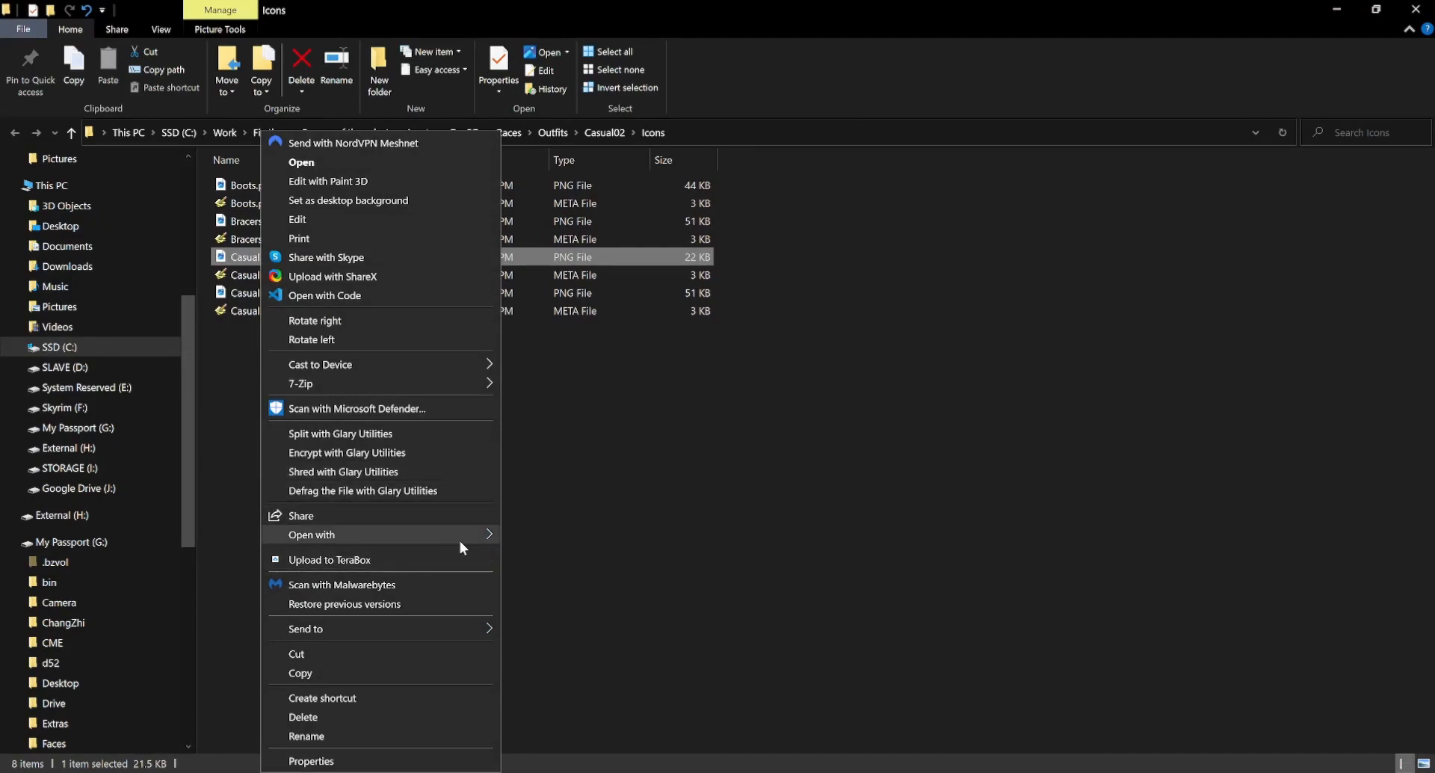
pyautogui.moveTo(460, 541)
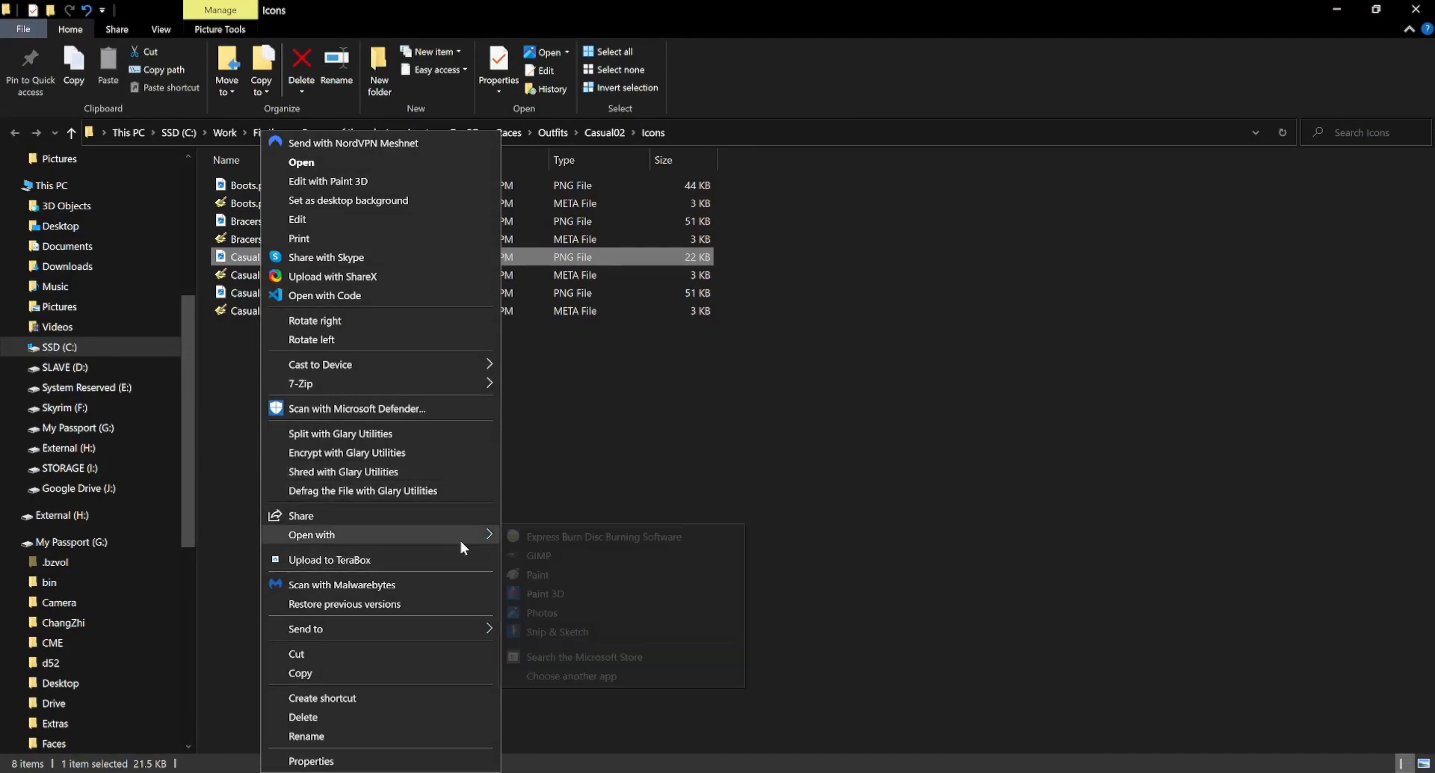
pyautogui.click(542, 556)
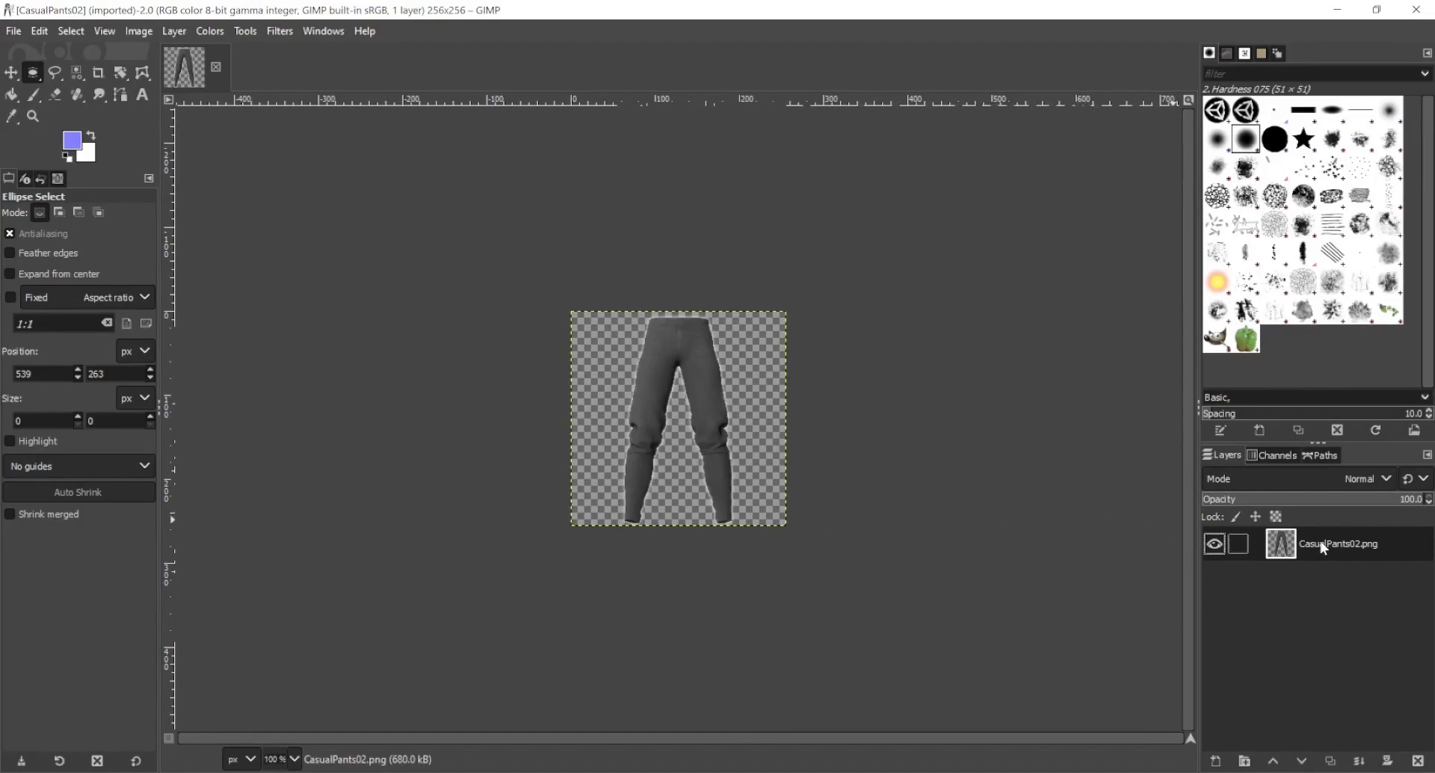
pyautogui.press('Delete')
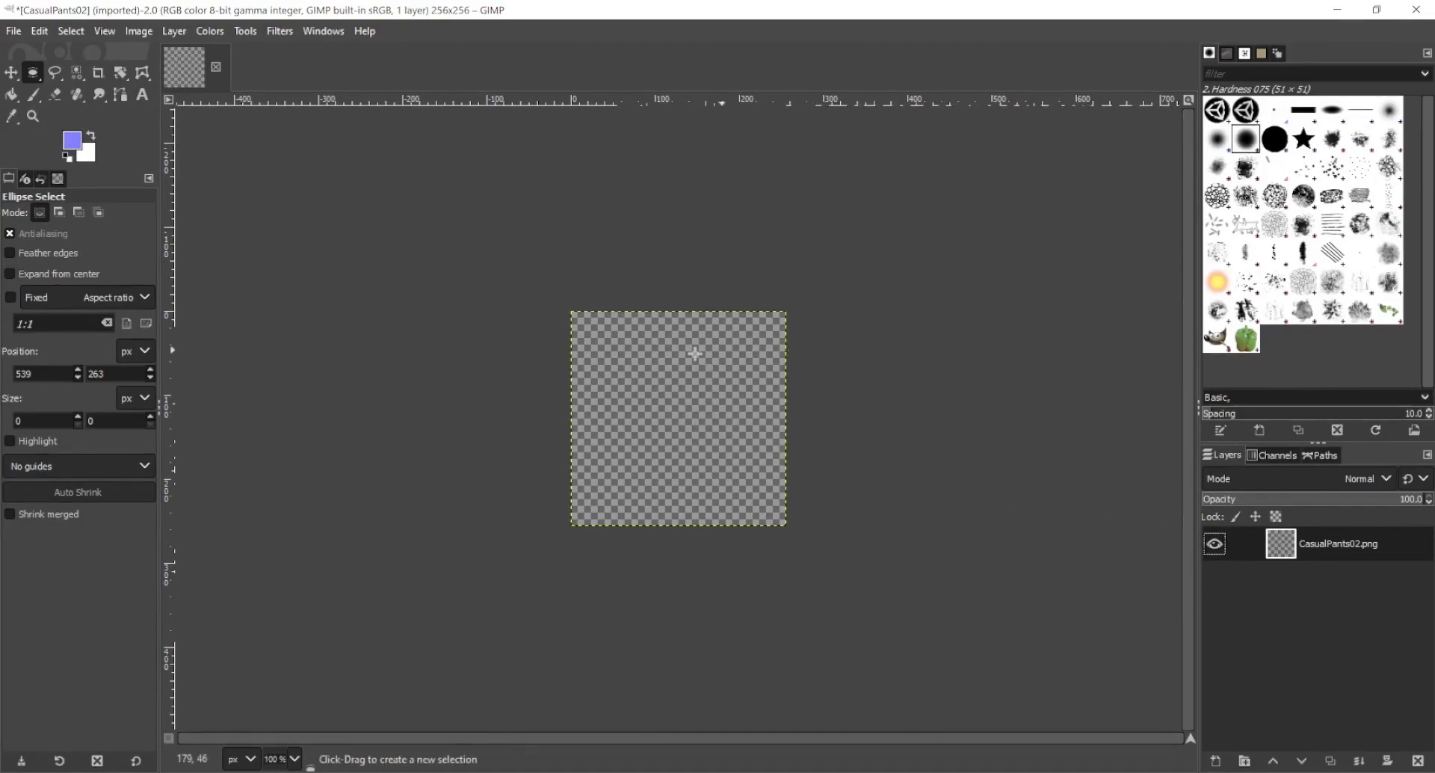
pyautogui.hotkey('ctrl', 'v')
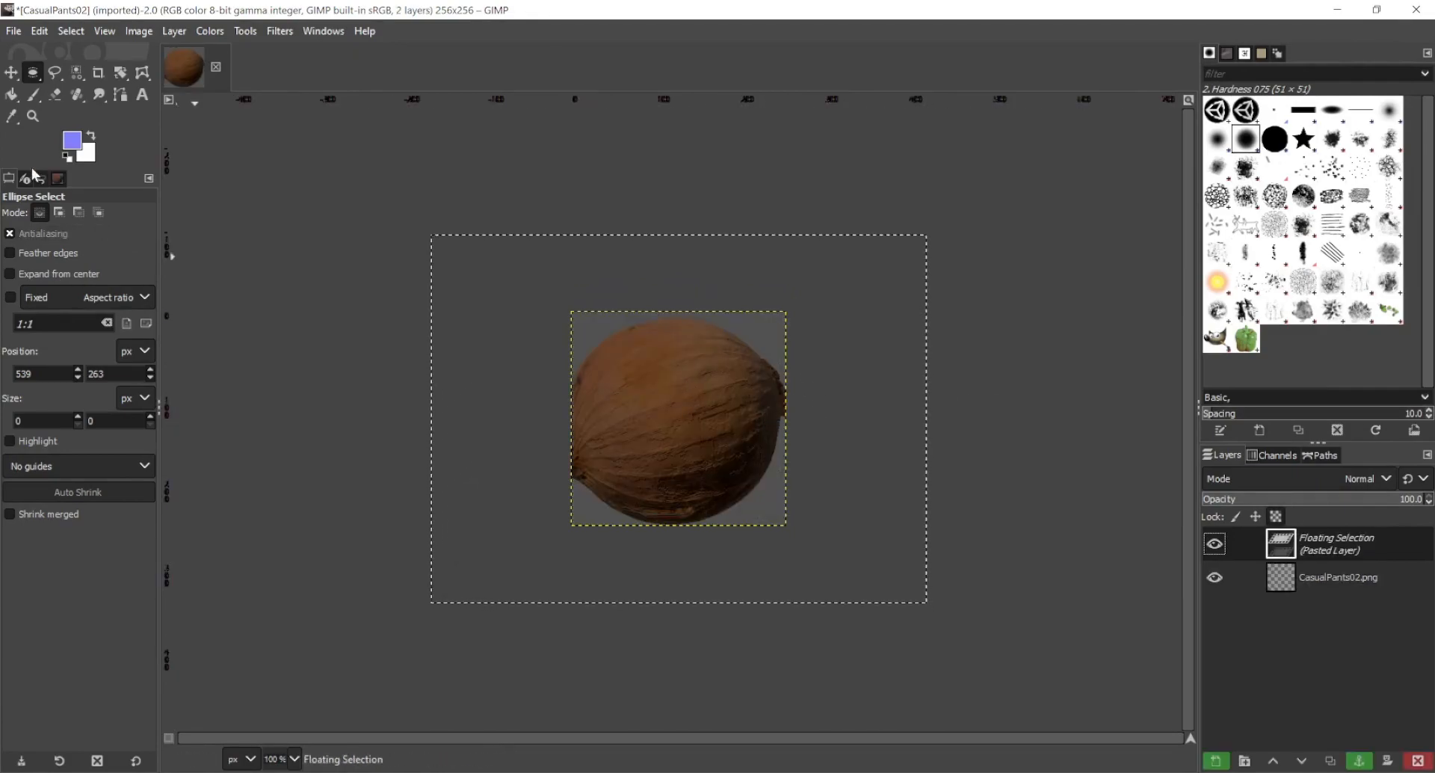
# - Scale the pasted onion layer to 80 percent in width and height
pyautogui.rightClick(629, 381)
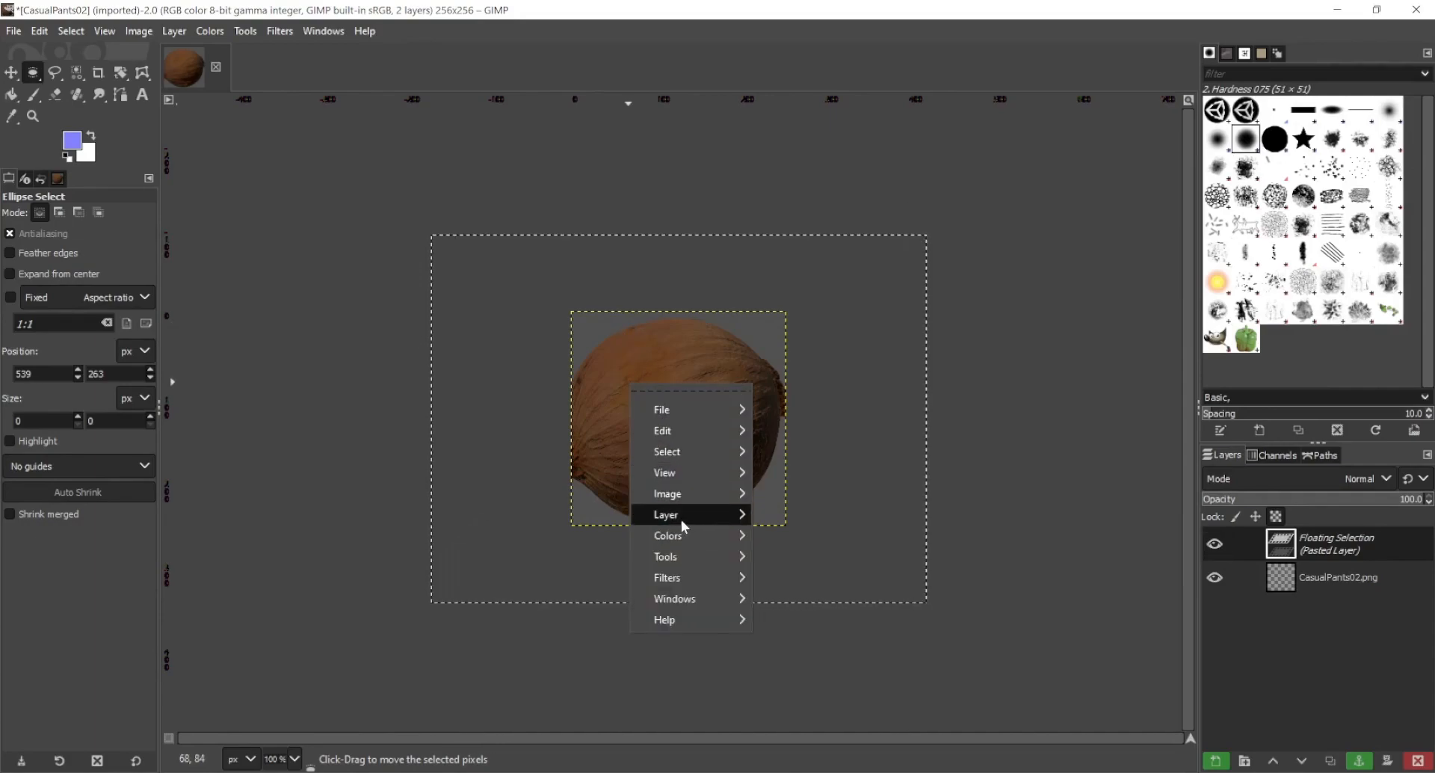
pyautogui.moveTo(679, 515)
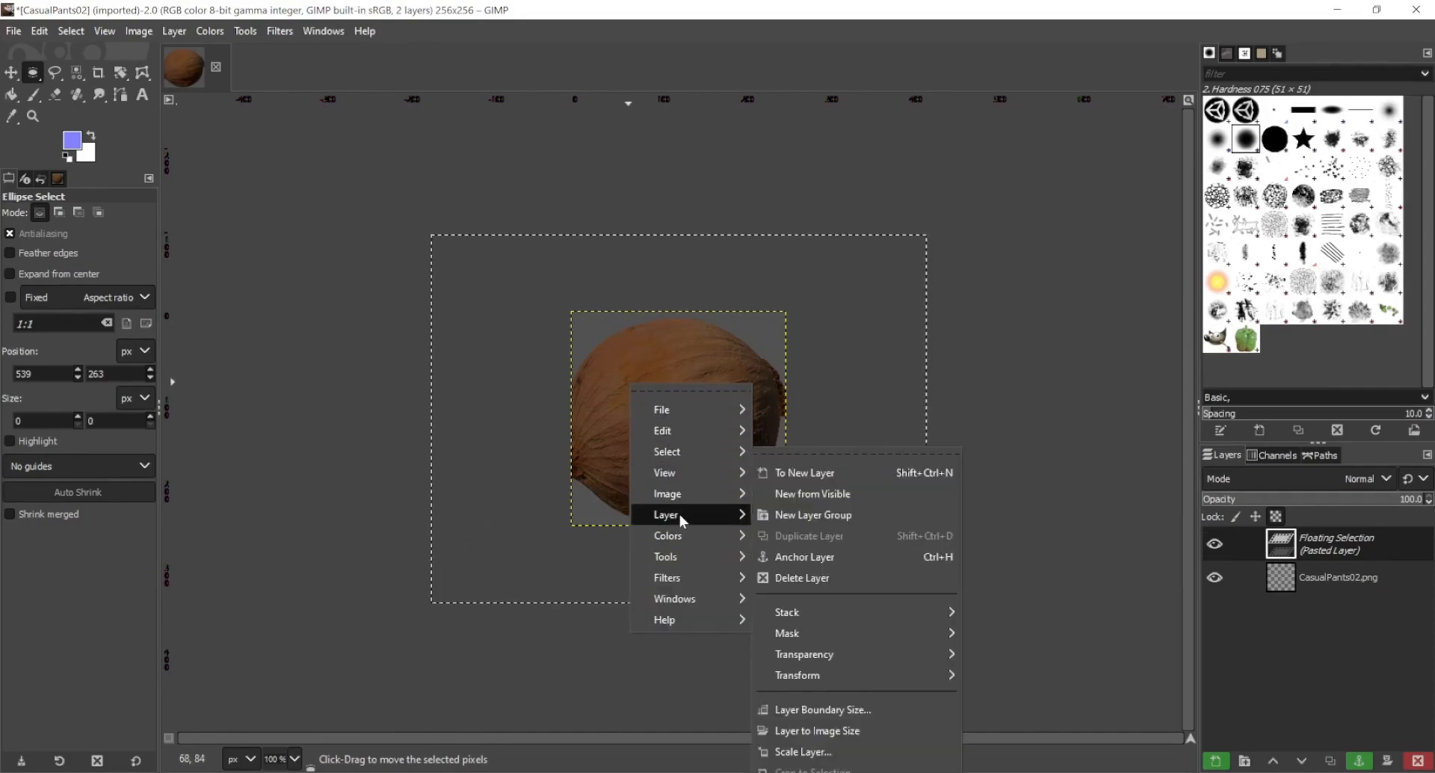
pyautogui.click(785, 751)
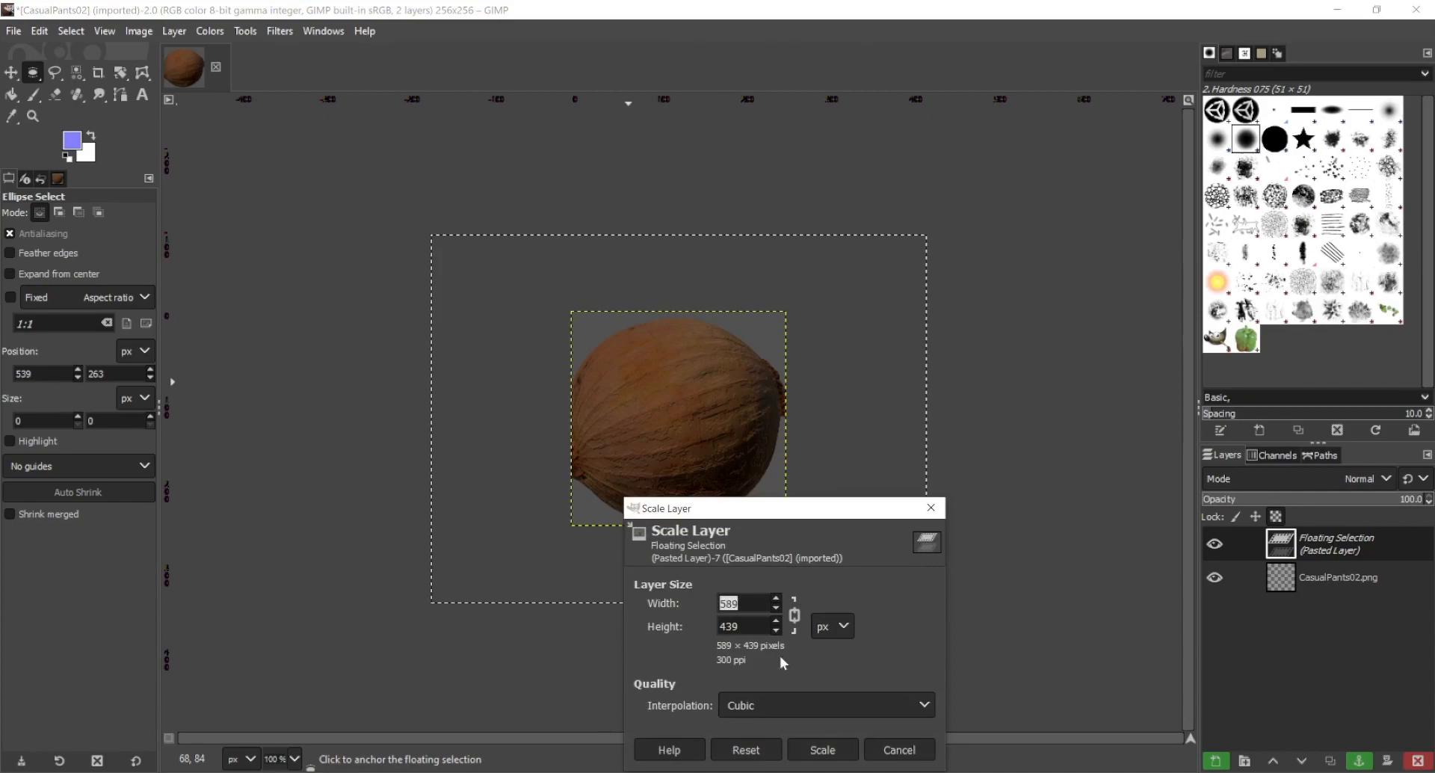
pyautogui.click(828, 634)
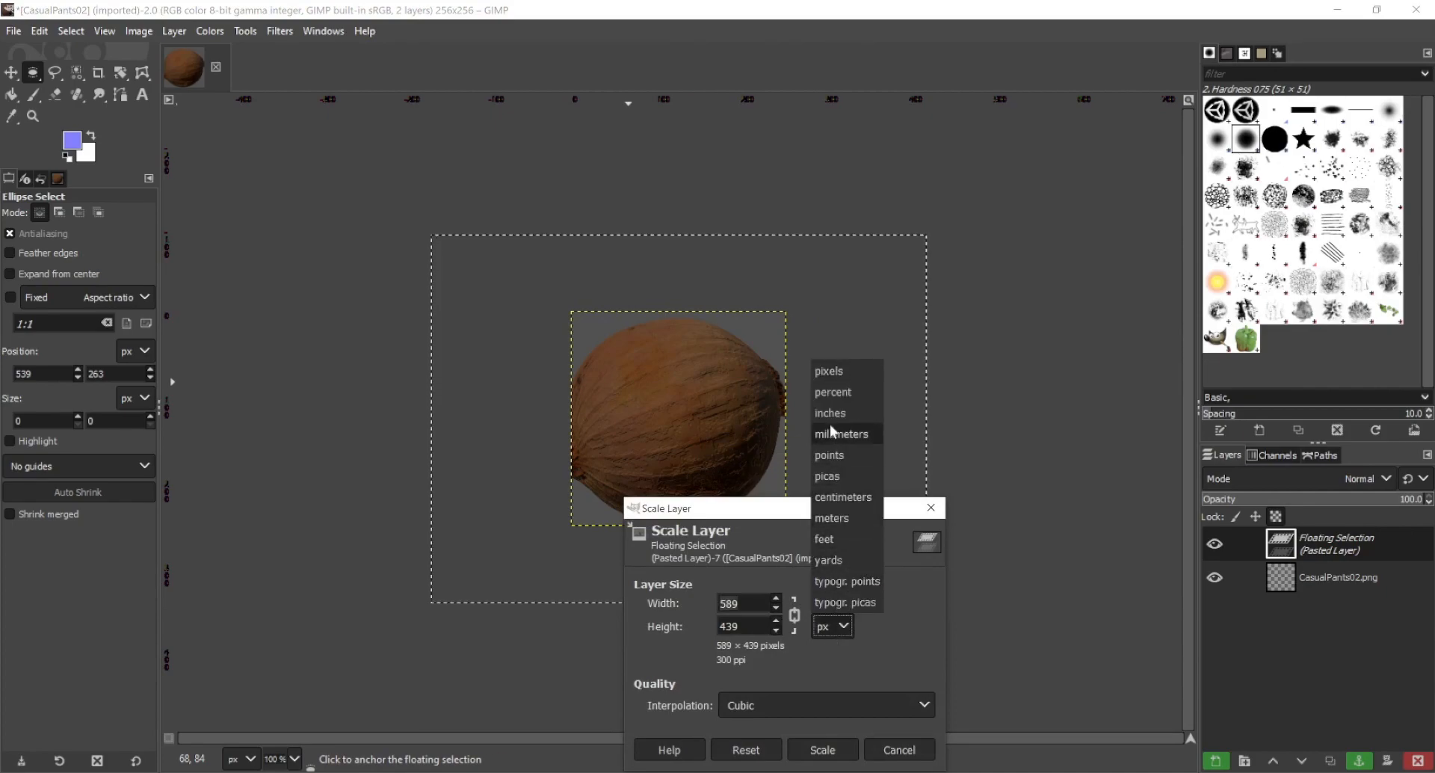
pyautogui.click(831, 393)
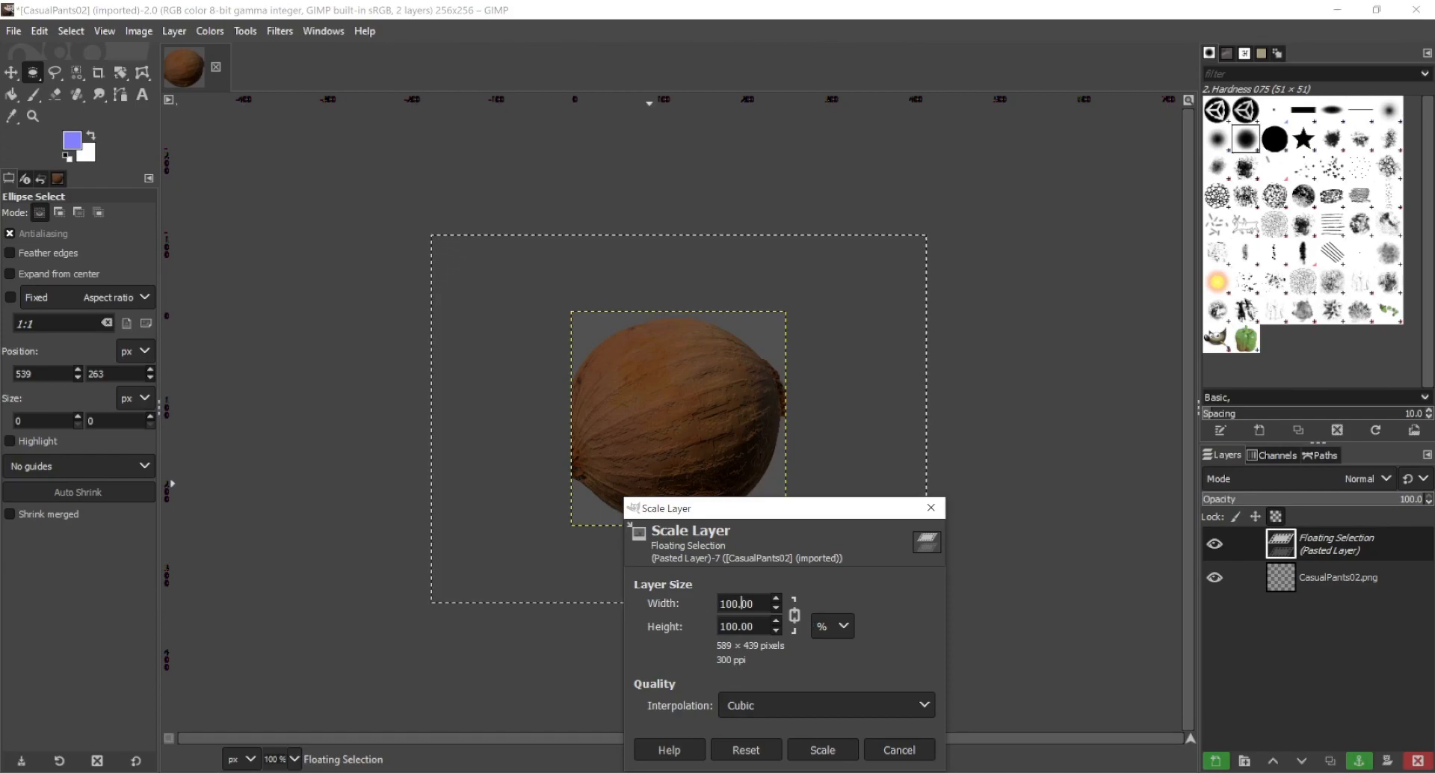
pyautogui.moveTo(749, 603); pyautogui.dragTo(718, 603)
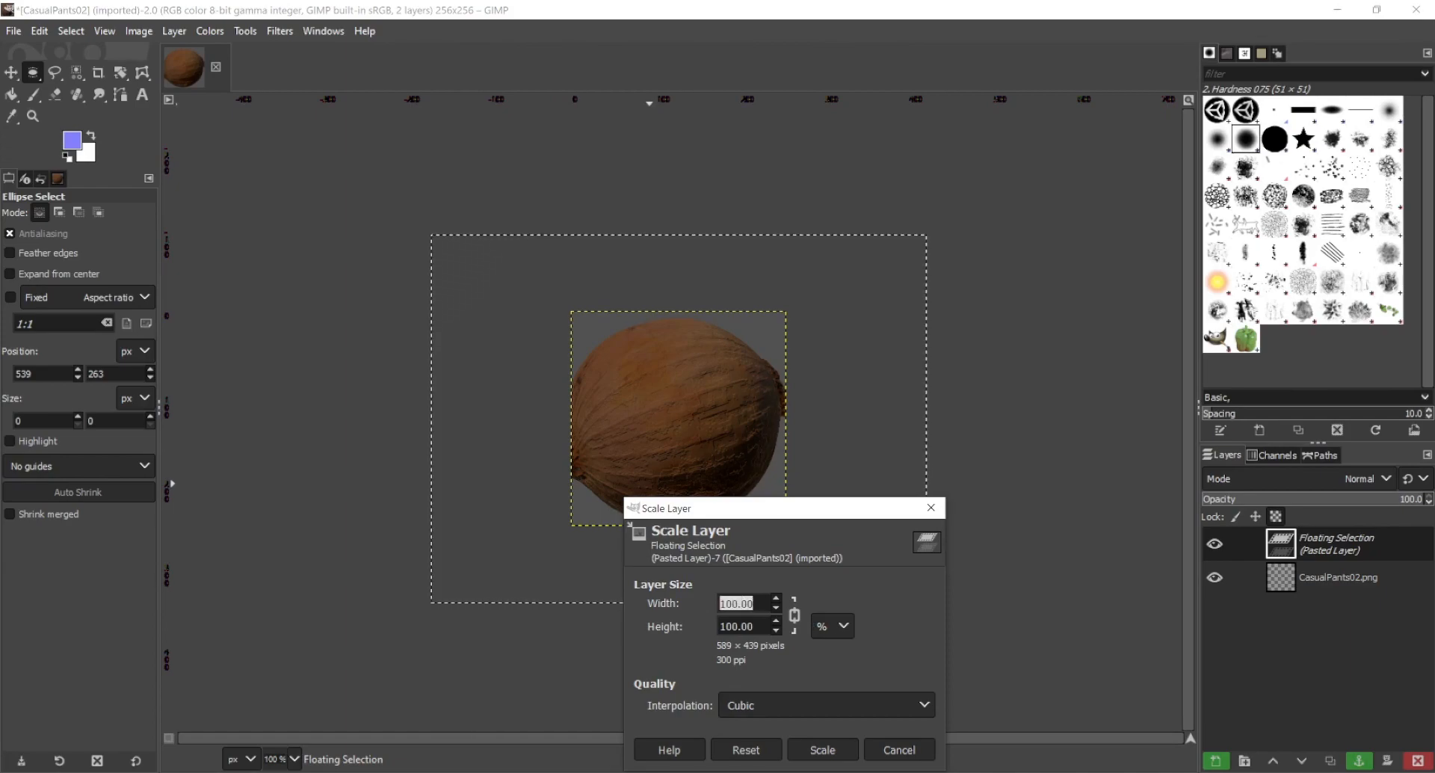
pyautogui.write('80')
pyautogui.press('Tab')
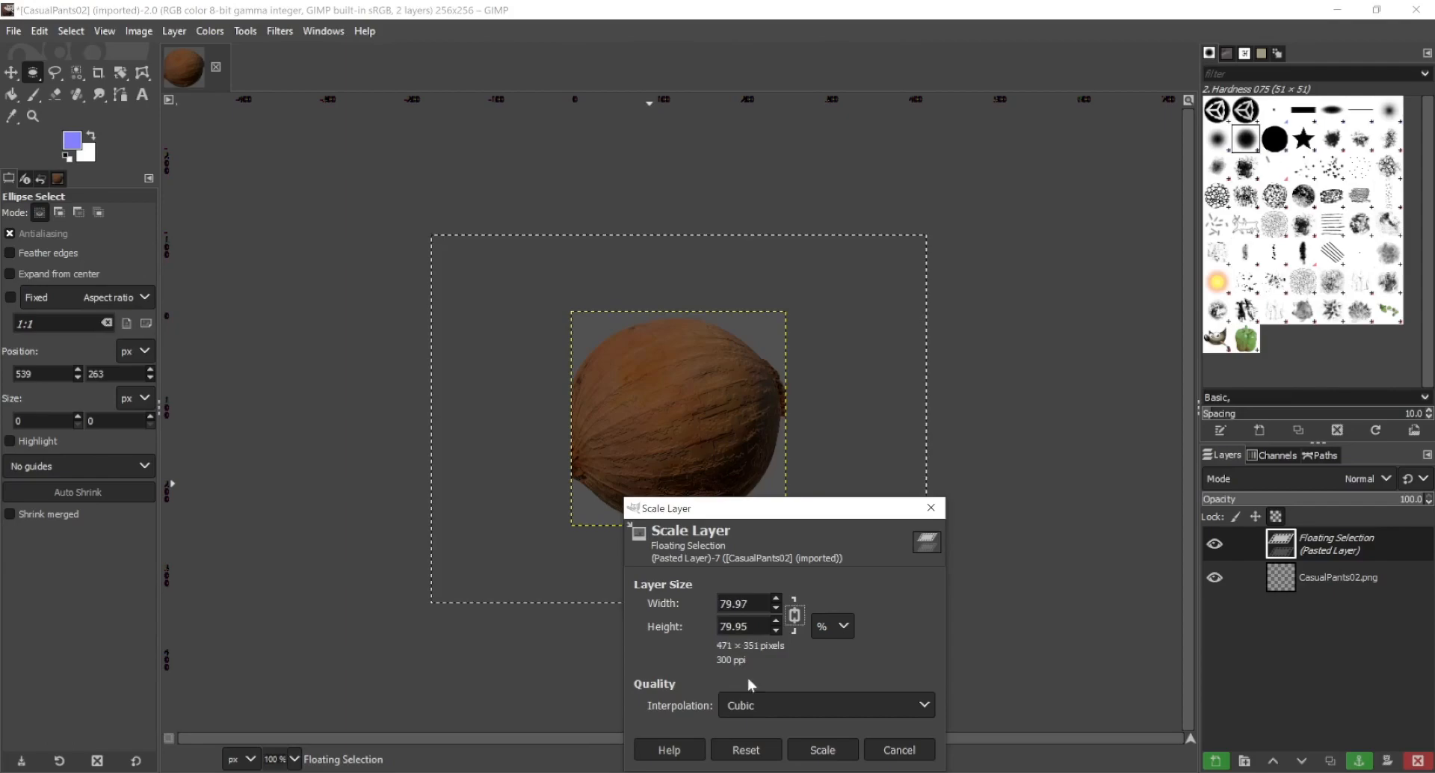
pyautogui.click(822, 749)
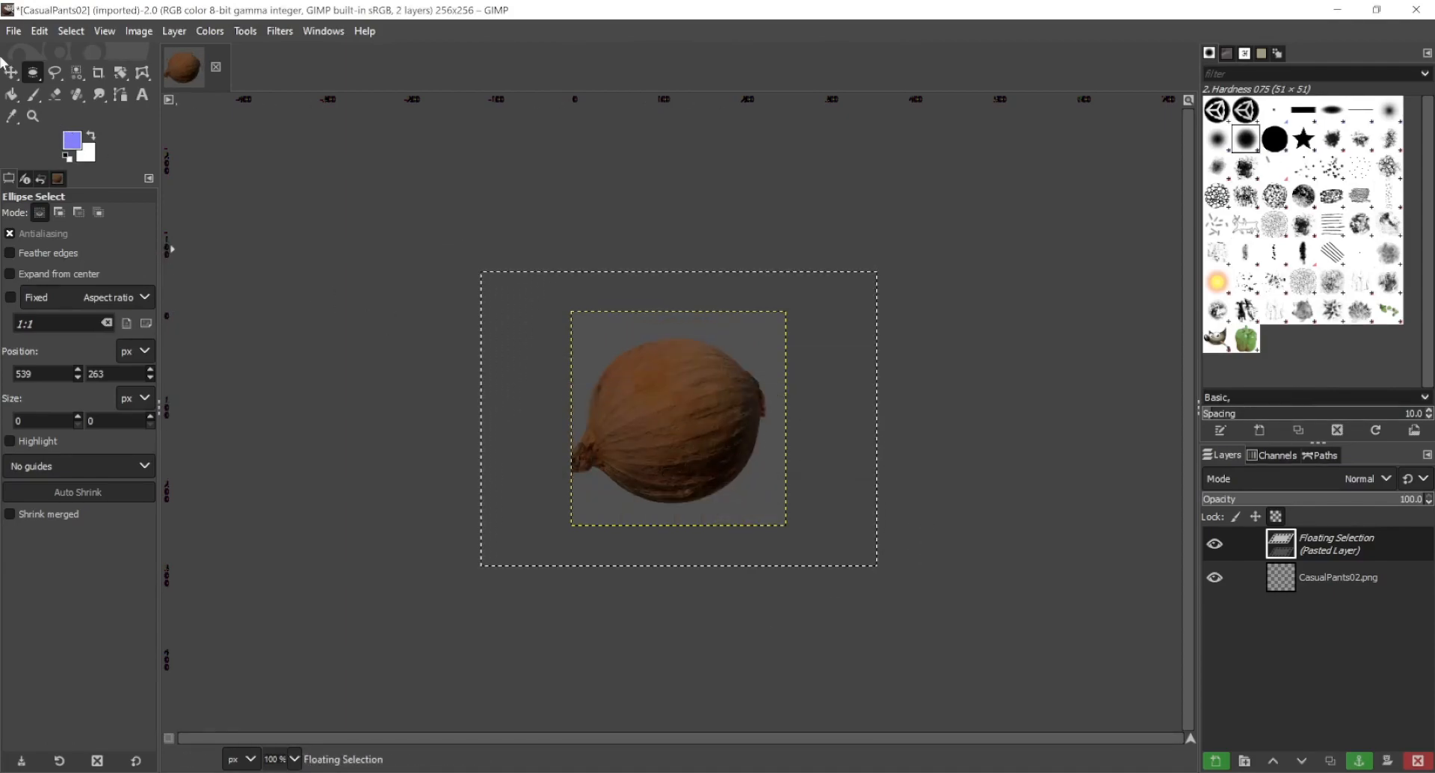
# - Shift the onion slightly to the right so it fits within the canvas and anchor it to the CasualPants02.png layer
pyautogui.moveTo(663, 418); pyautogui.dragTo(676, 419)
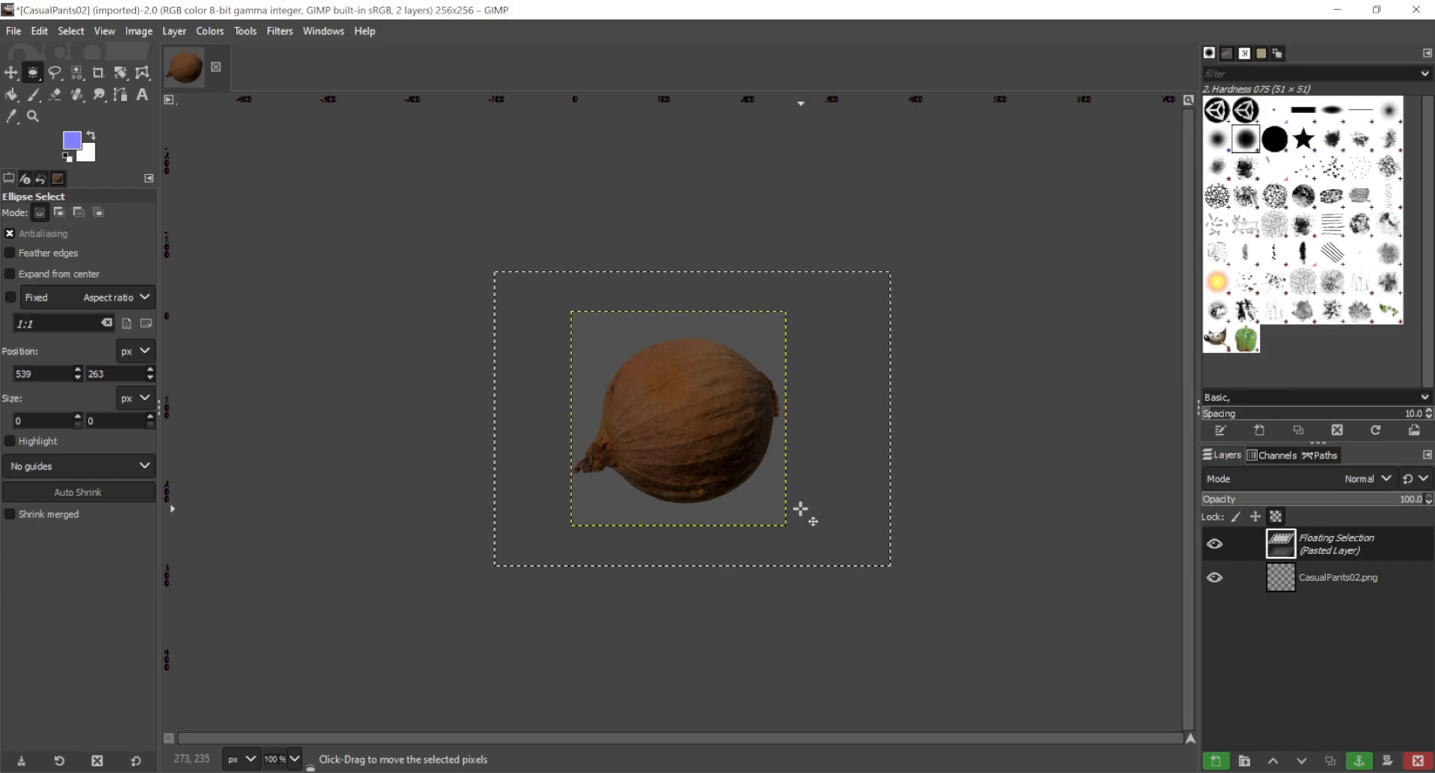
pyautogui.click(479, 238)
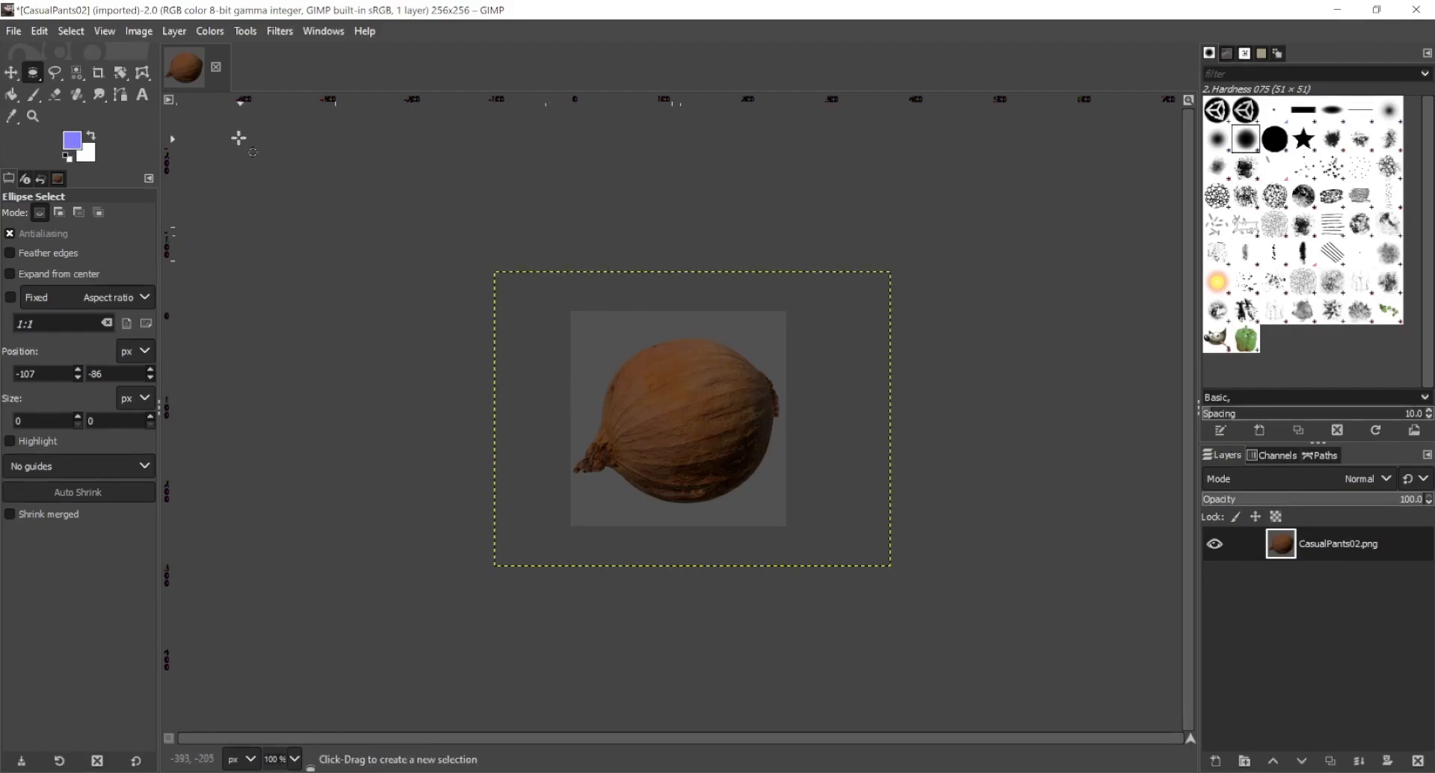
# - Select the gray background around the onion by color, delete it to transparency and clear the selection
pyautogui.click(78, 74)
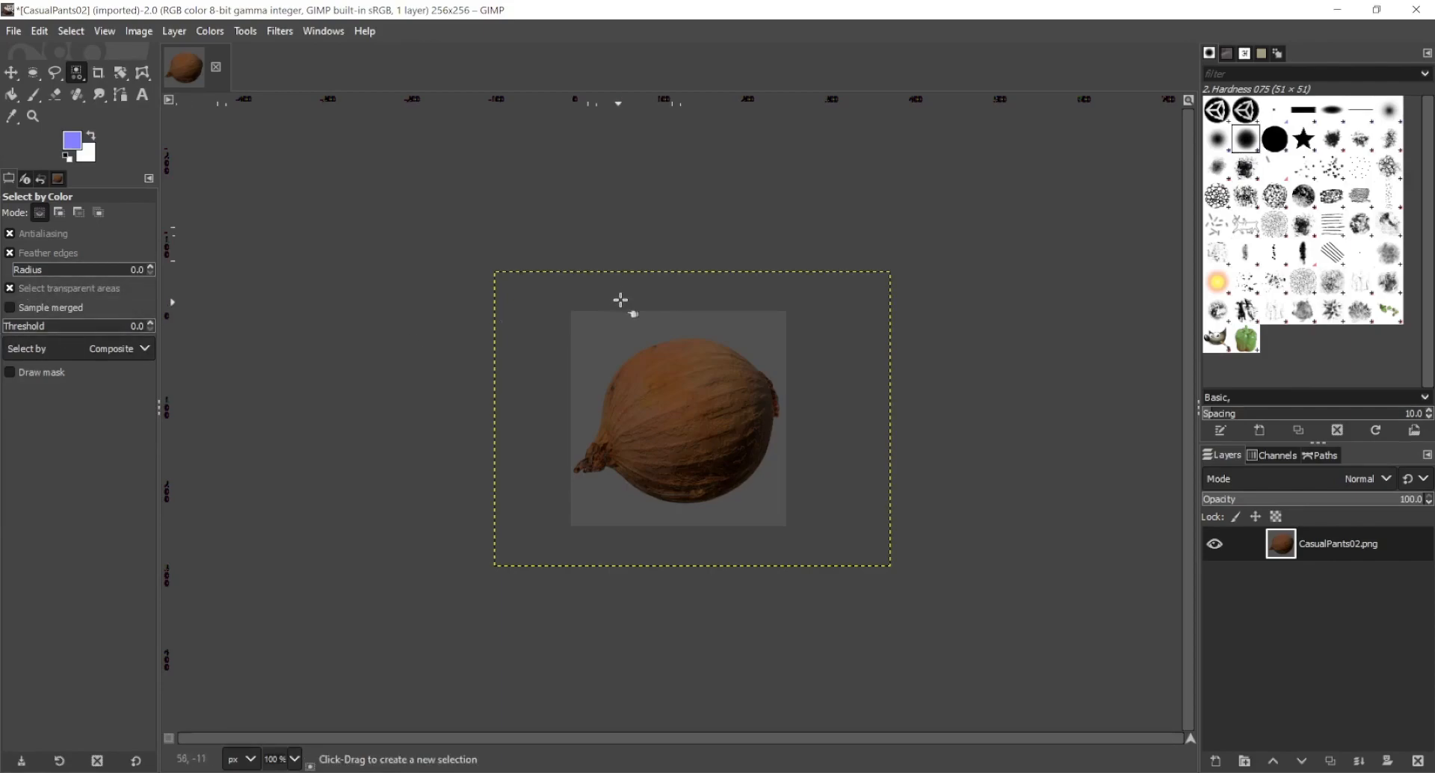
pyautogui.click(586, 338)
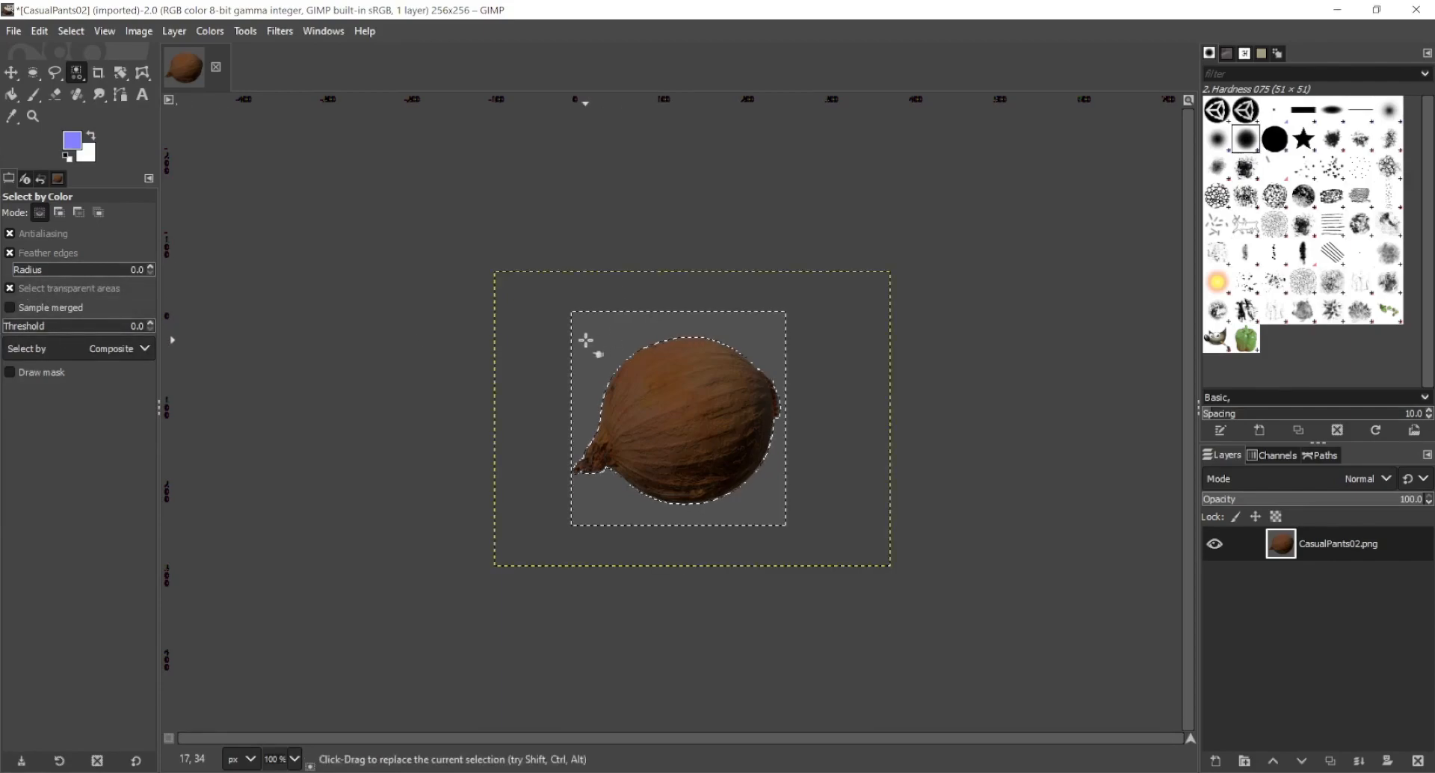
pyautogui.press('Delete')
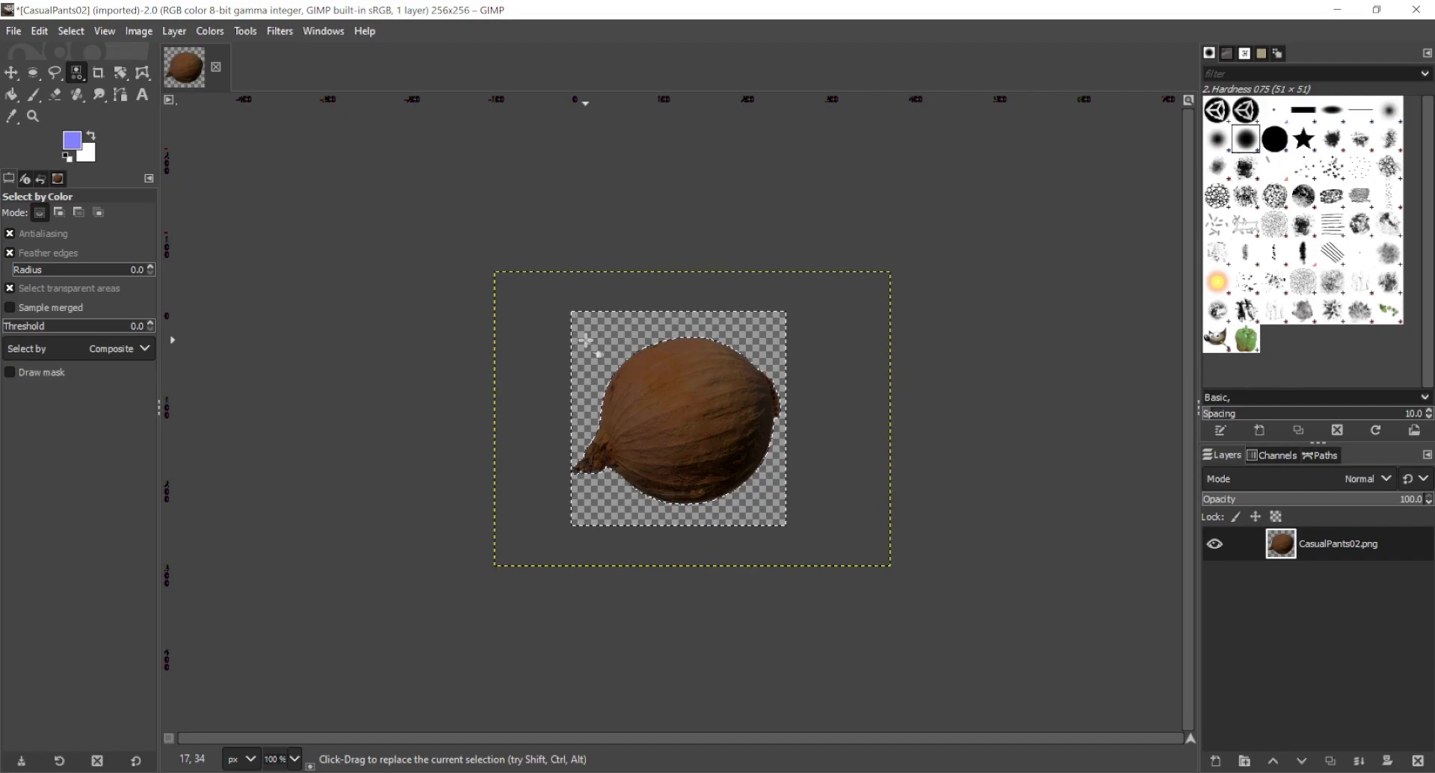
pyautogui.click(36, 75)
pyautogui.click(209, 183)
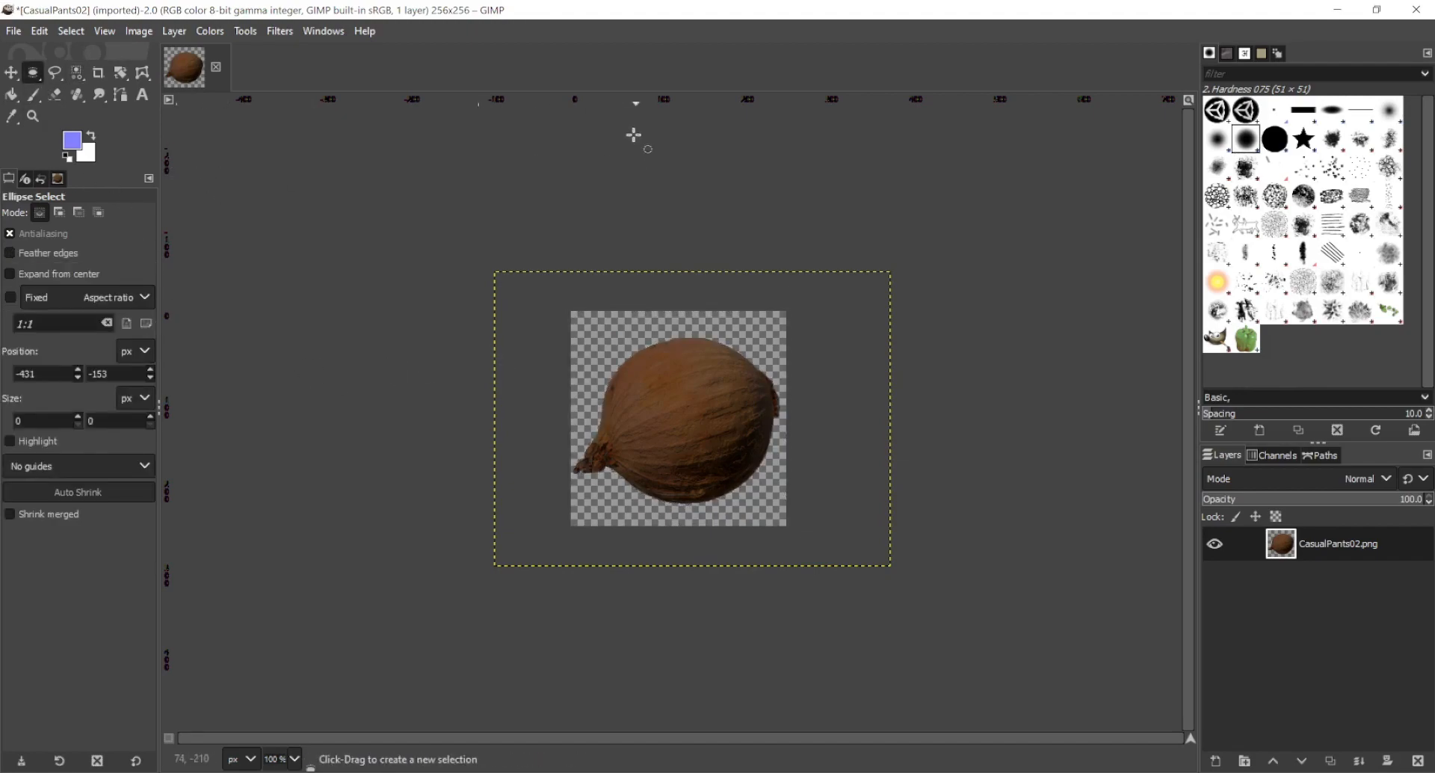
# - Apply Desaturate to turn the onion image into shades of gray
pyautogui.click(210, 32)
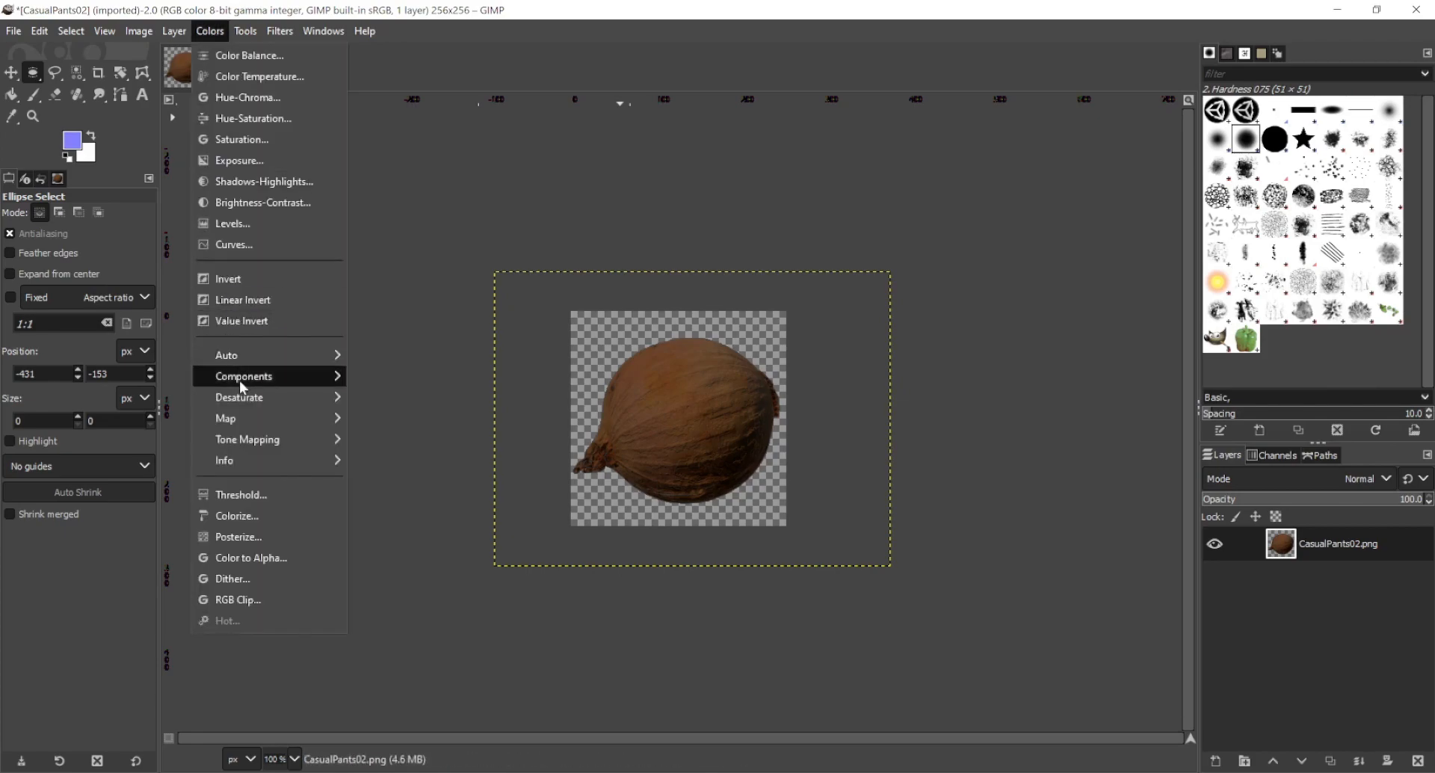
pyautogui.moveTo(311, 397)
pyautogui.click(406, 416)
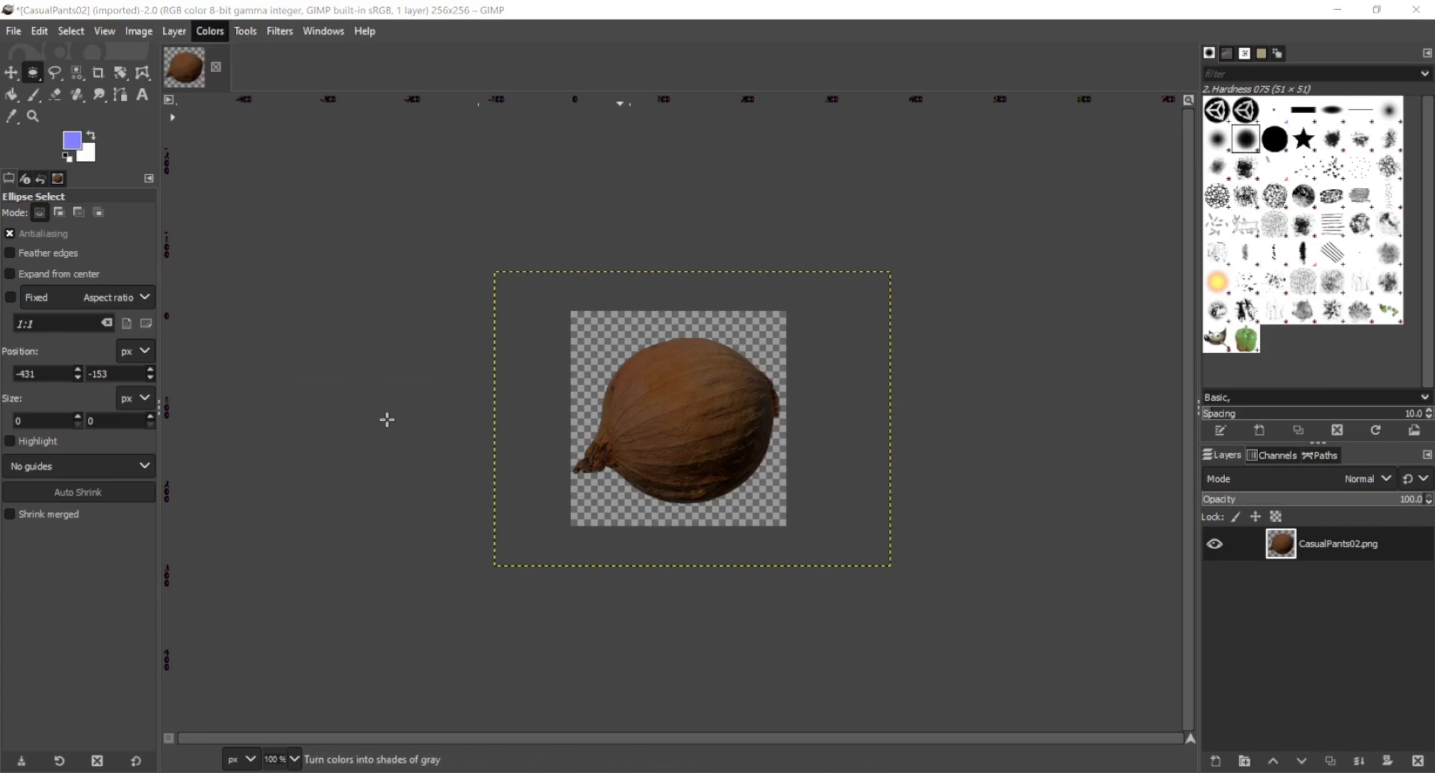
pyautogui.click(1218, 326)
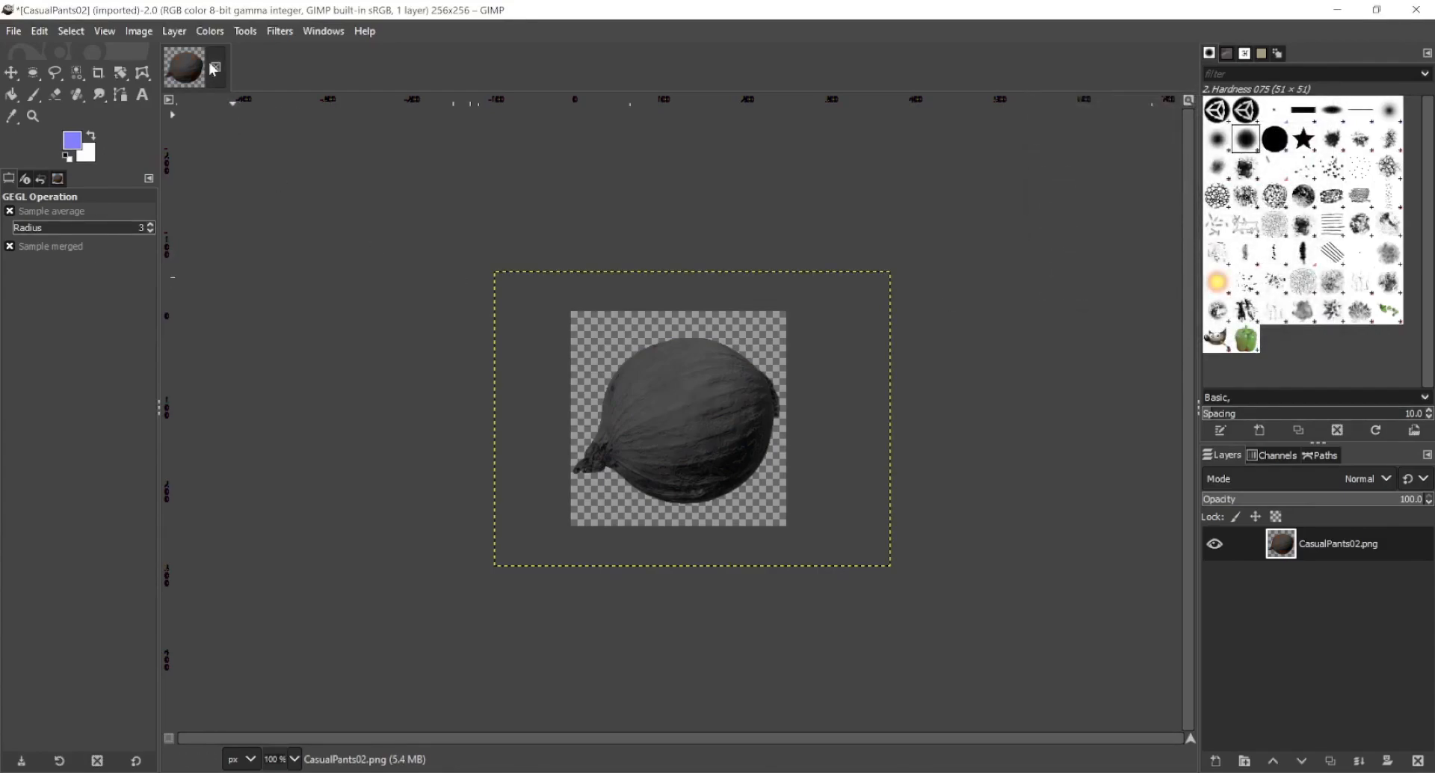
# - Adjust the onion image with Brightness-Contrast, setting brightness to 80 and contrast to 72
pyautogui.click(210, 32)
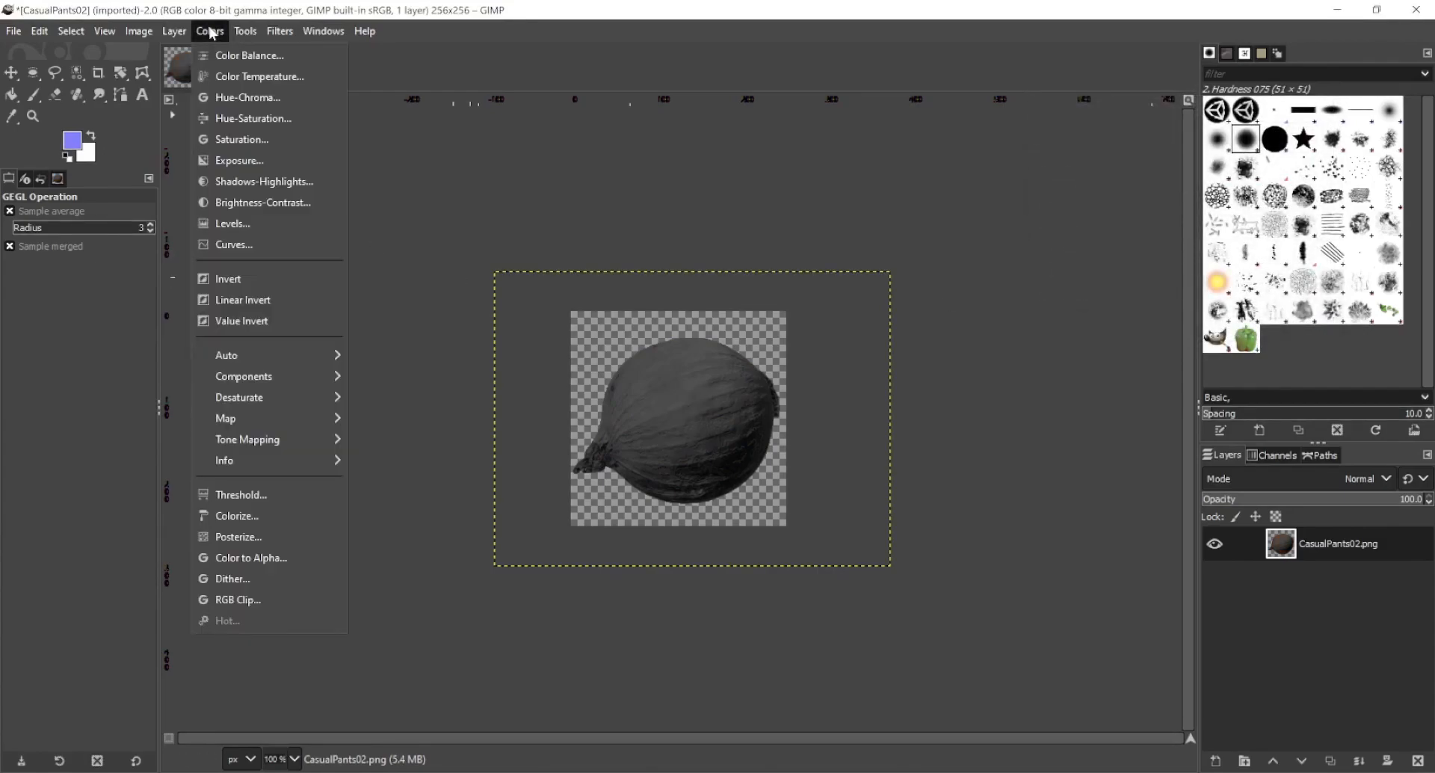
pyautogui.click(239, 203)
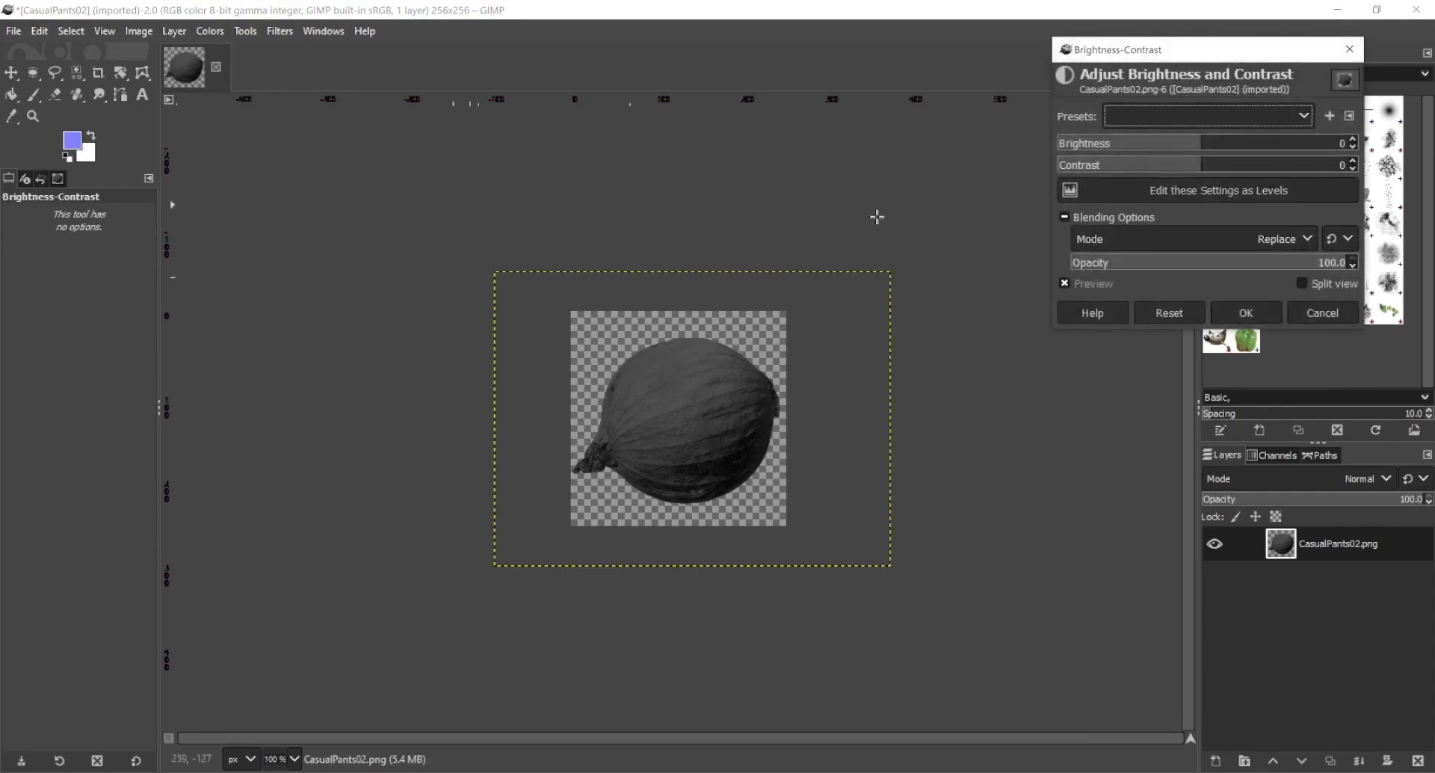
pyautogui.click(1288, 148)
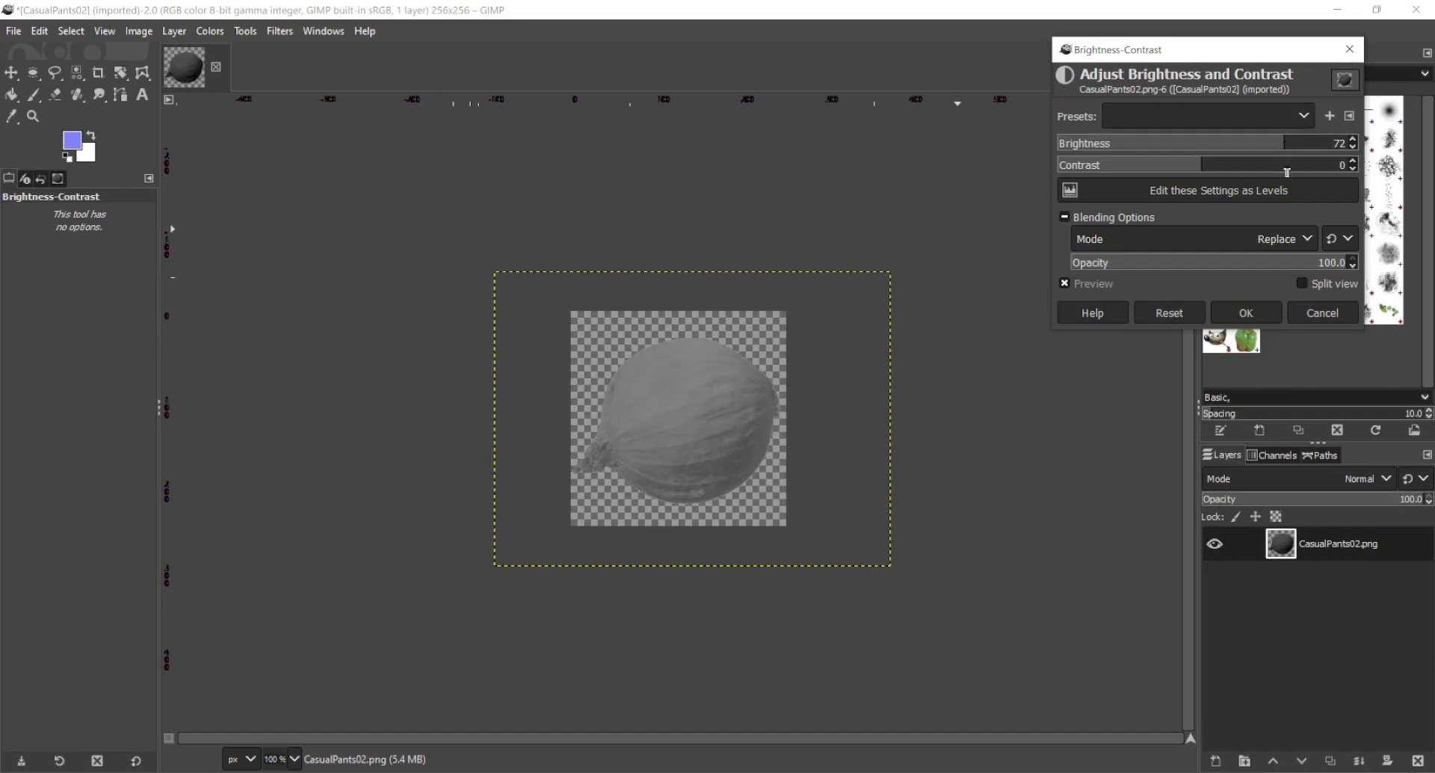
pyautogui.click(1281, 165)
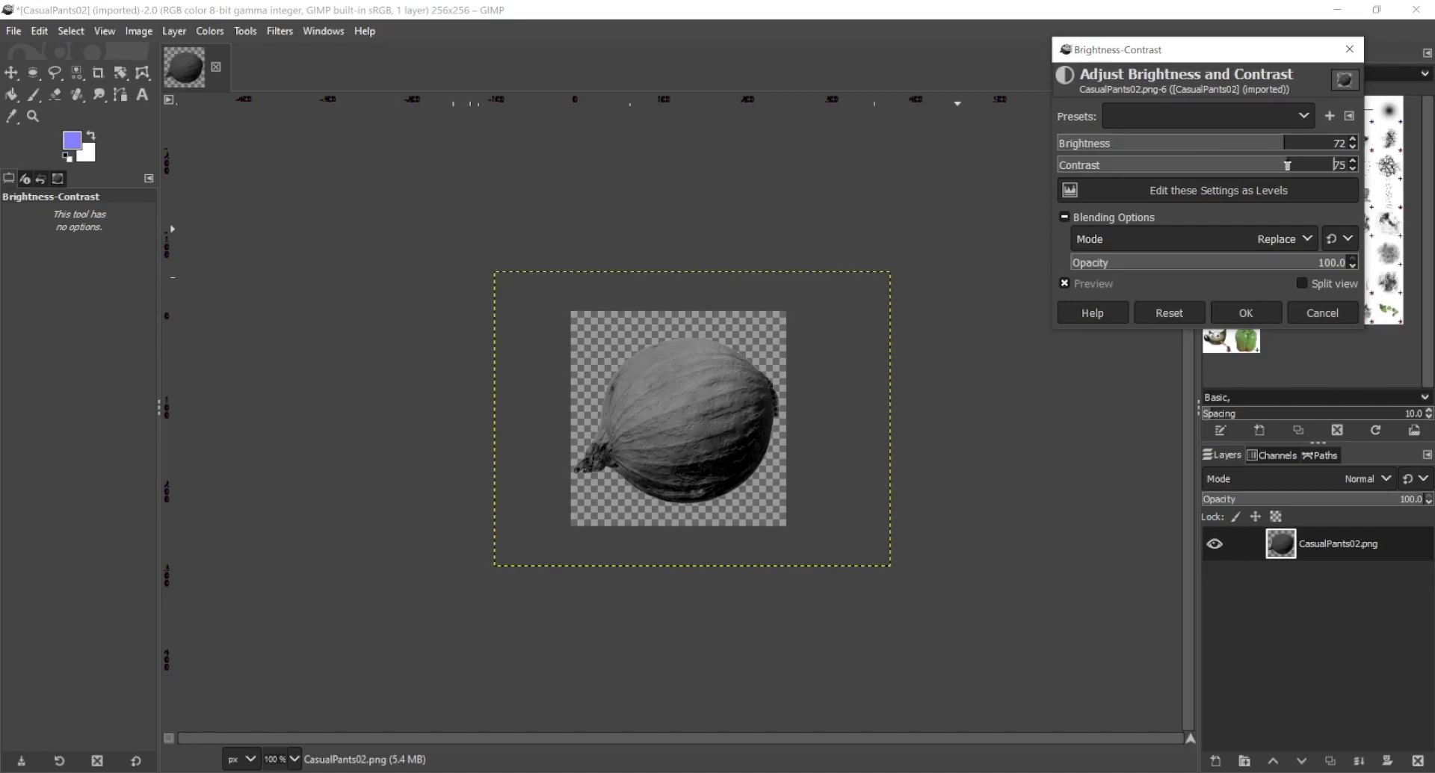
pyautogui.moveTo(1287, 166)
pyautogui.mouseDown()
pyautogui.moveTo(1337, 165)
pyautogui.moveTo(1271, 166)
pyautogui.moveTo(1327, 171)
pyautogui.moveTo(1293, 171)
pyautogui.mouseUp()
pyautogui.click(1312, 151)
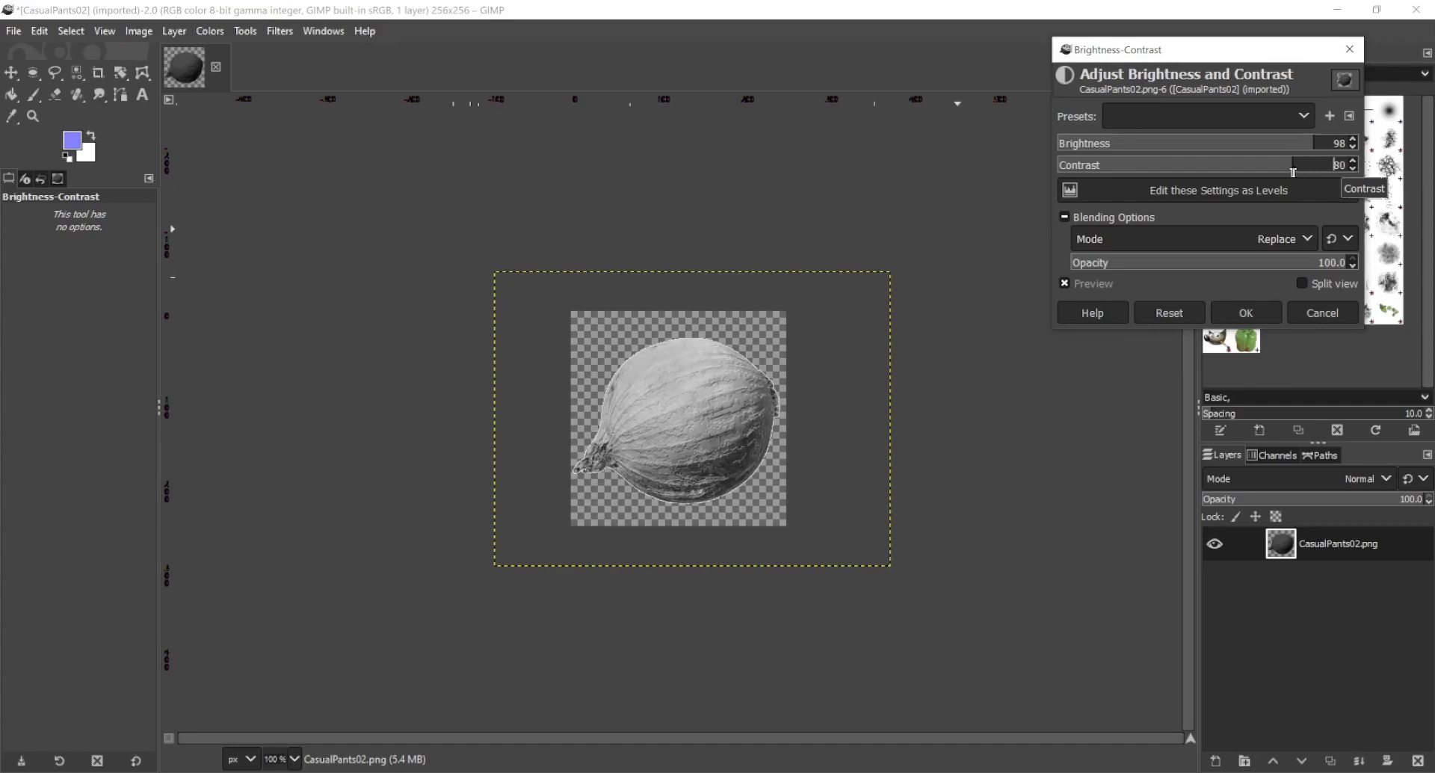
pyautogui.click(1293, 146)
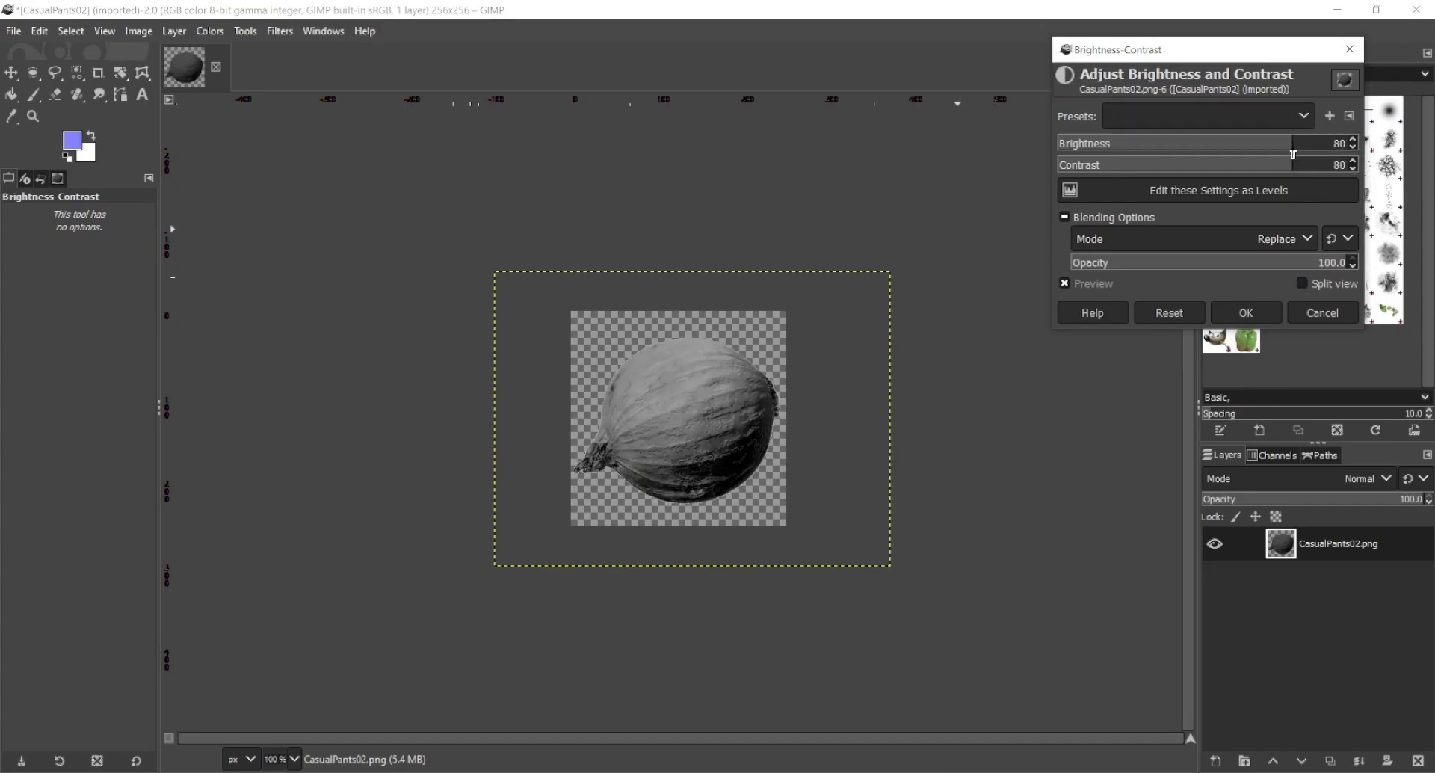
pyautogui.moveTo(1291, 163); pyautogui.dragTo(1284, 165)
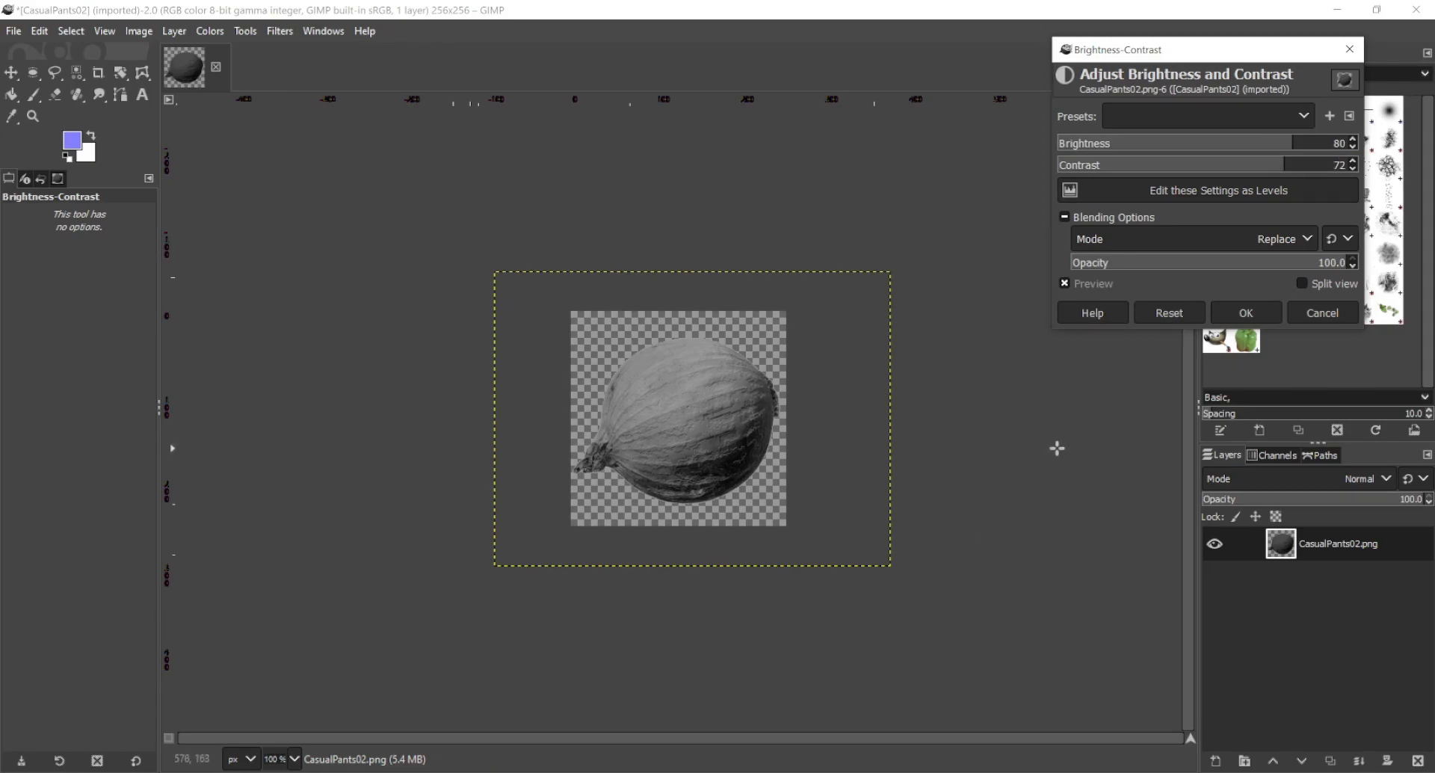
pyautogui.click(1246, 312)
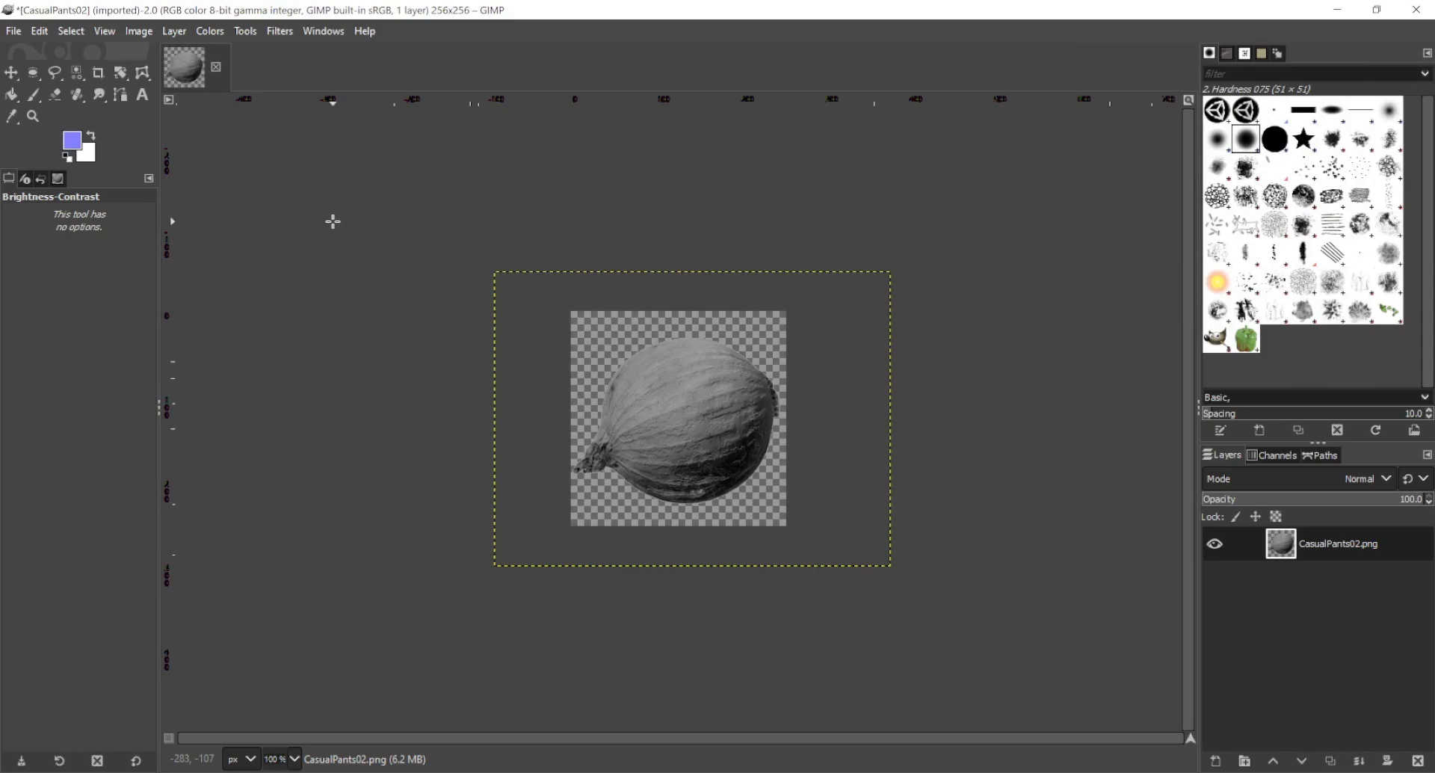
# - Merge the visible layers and start an image export into the project's Assets/Daz3D/_Onion folder
pyautogui.click(138, 34)
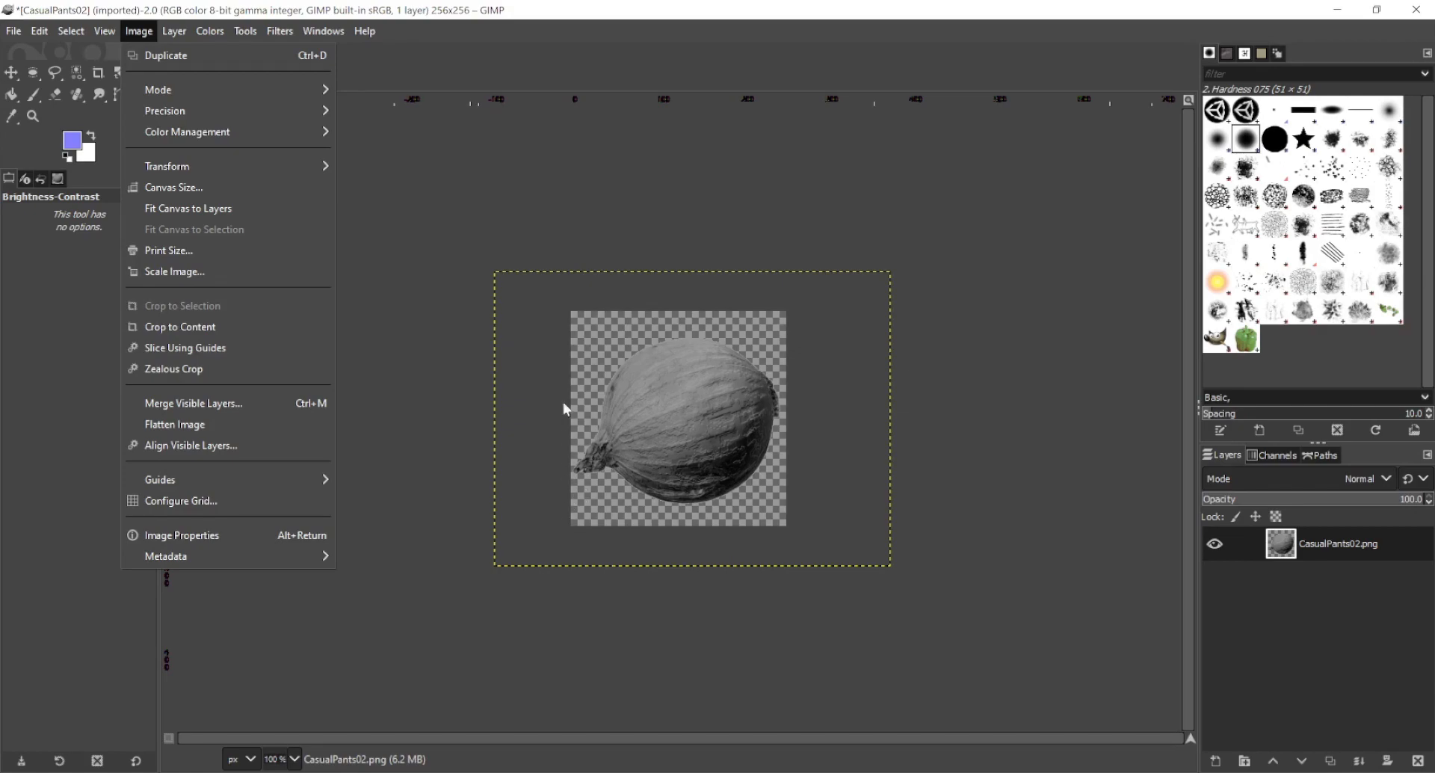
pyautogui.click(175, 403)
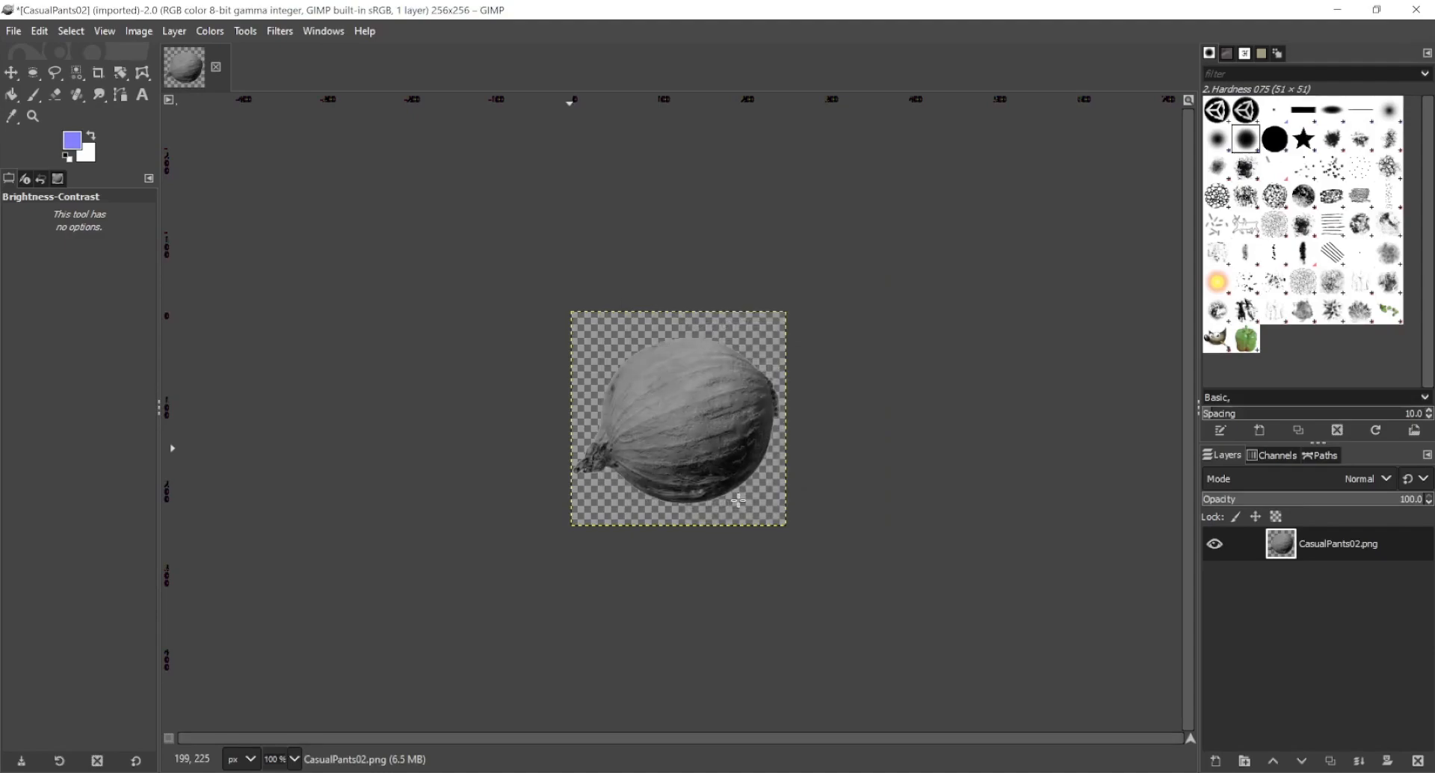
pyautogui.click(14, 30)
pyautogui.click(72, 310)
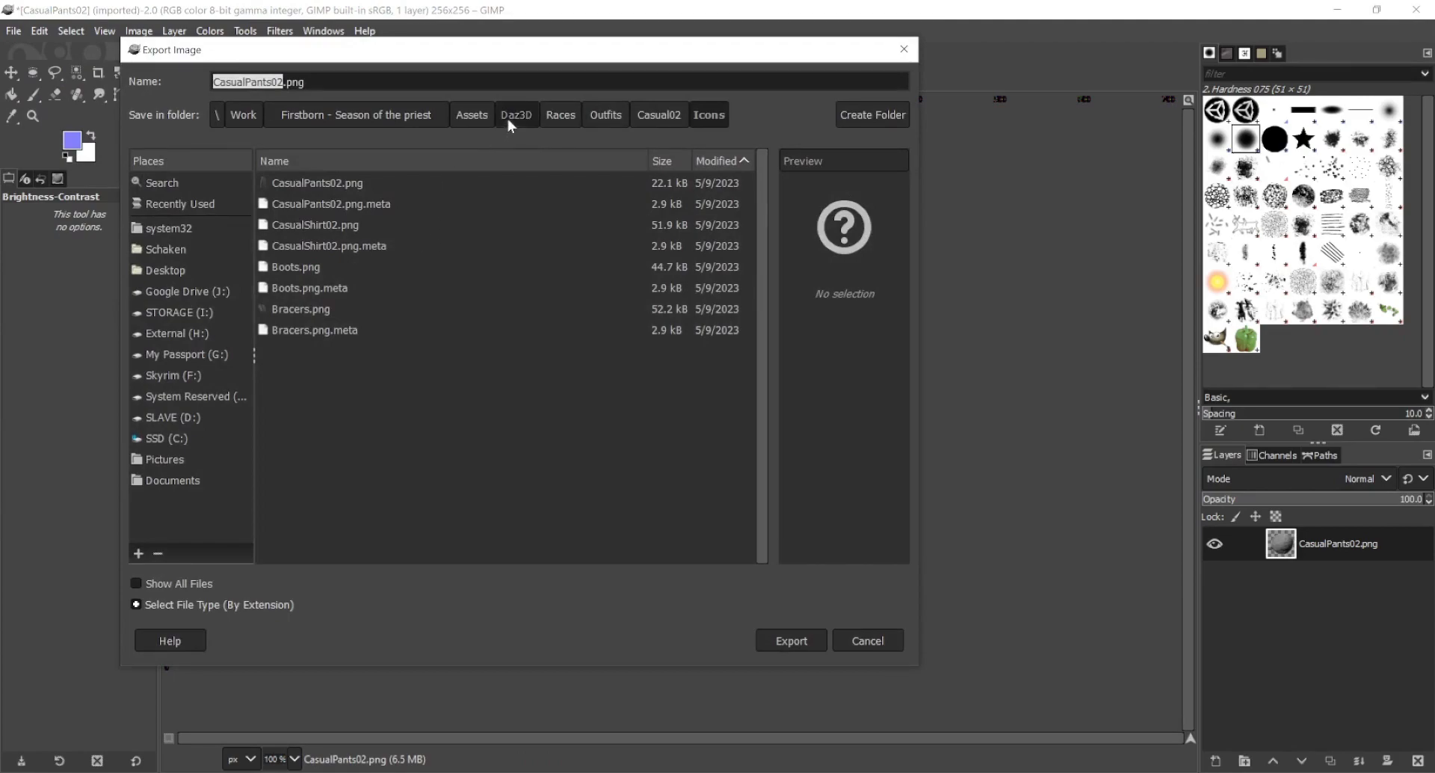
pyautogui.click(508, 119)
pyautogui.doubleClick(281, 408)
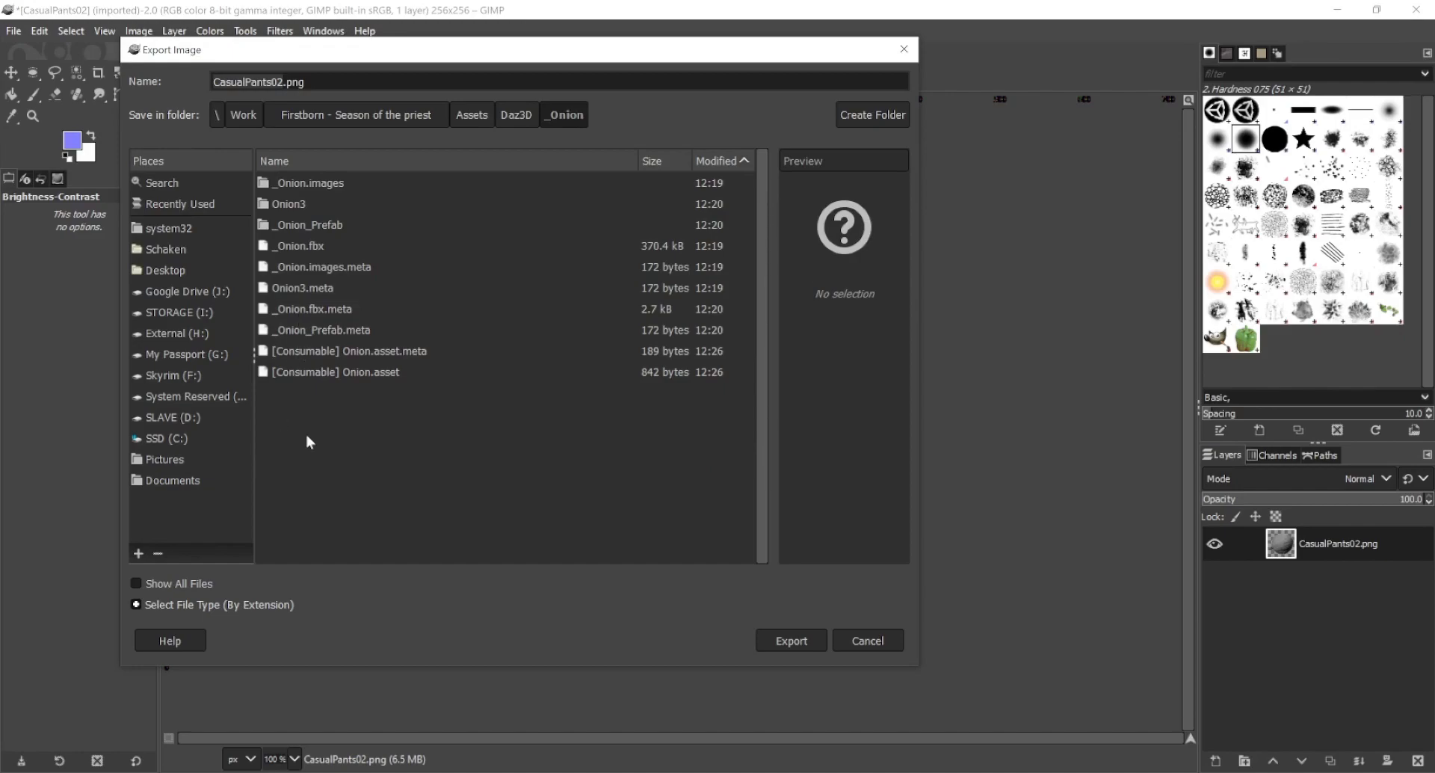
# - Name the export file Onion.png and export it as PNG with the existing options
pyautogui.press('Right')
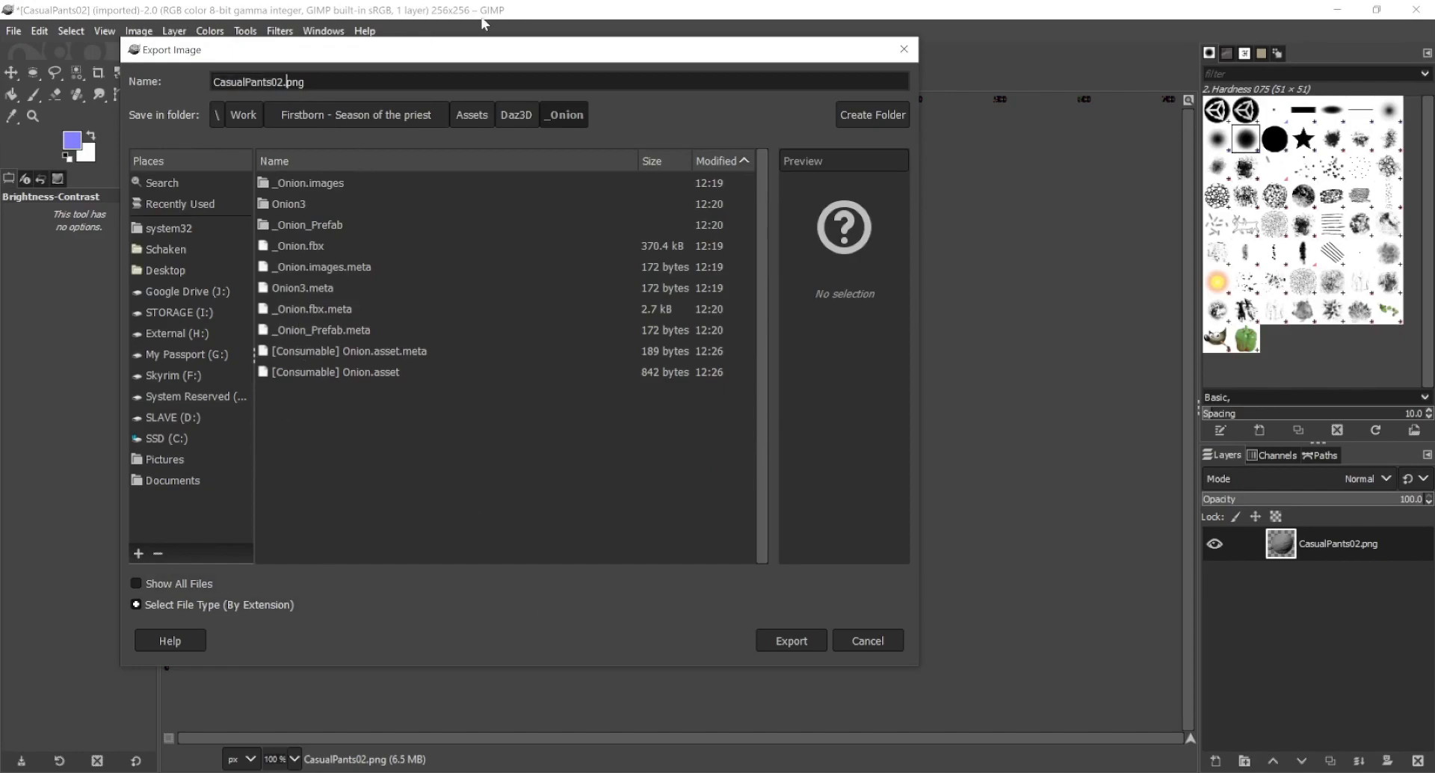
pyautogui.press('BackSpace')
pyautogui.press('BackSpace')
pyautogui.press('BackSpace')
pyautogui.press('BackSpace')
pyautogui.press('BackSpace')
pyautogui.press('BackSpace')
pyautogui.press('BackSpace')
pyautogui.press('BackSpace')
pyautogui.press('BackSpace')
pyautogui.press('BackSpace')
pyautogui.press('BackSpace')
pyautogui.press('BackSpace')
pyautogui.press('BackSpace')
pyautogui.write('On')
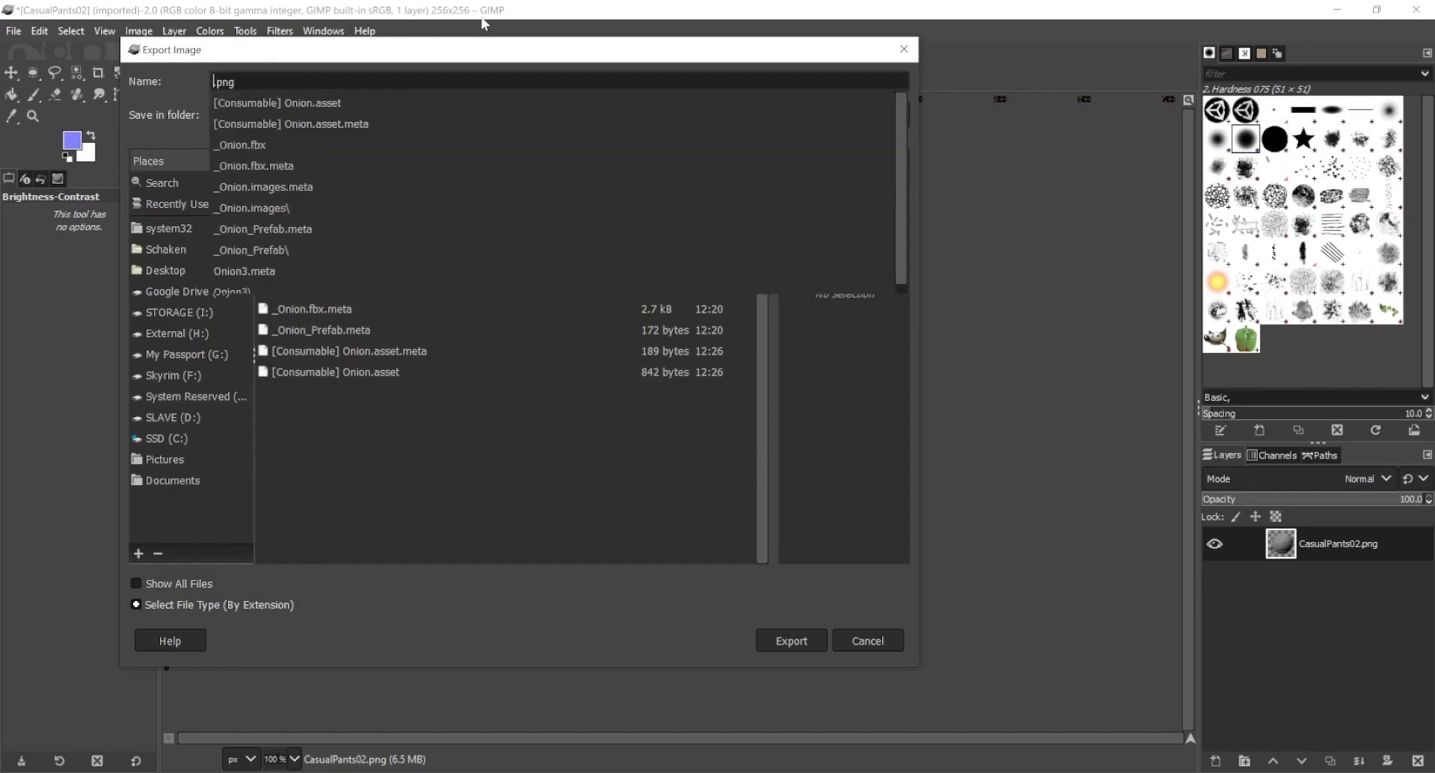
pyautogui.write('ion')
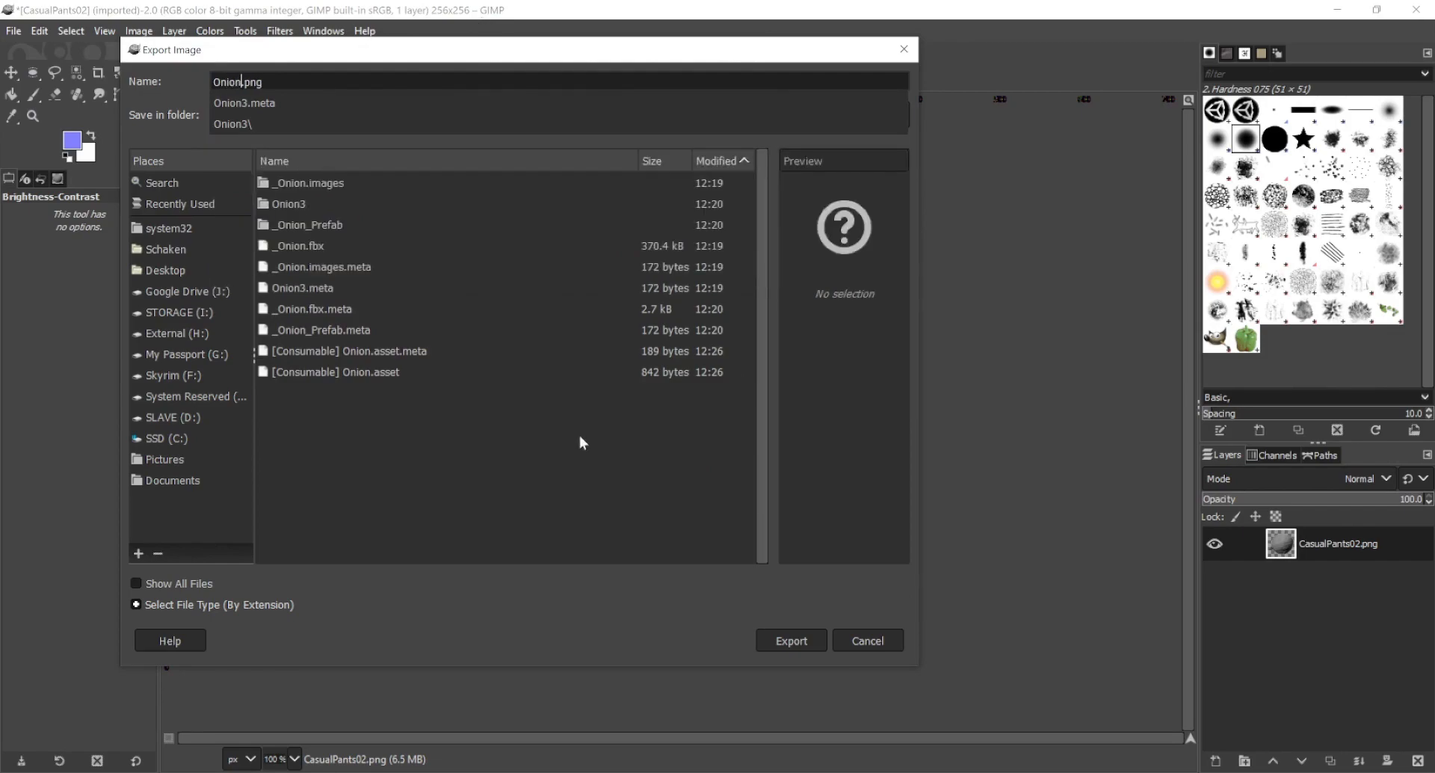
pyautogui.click(791, 640)
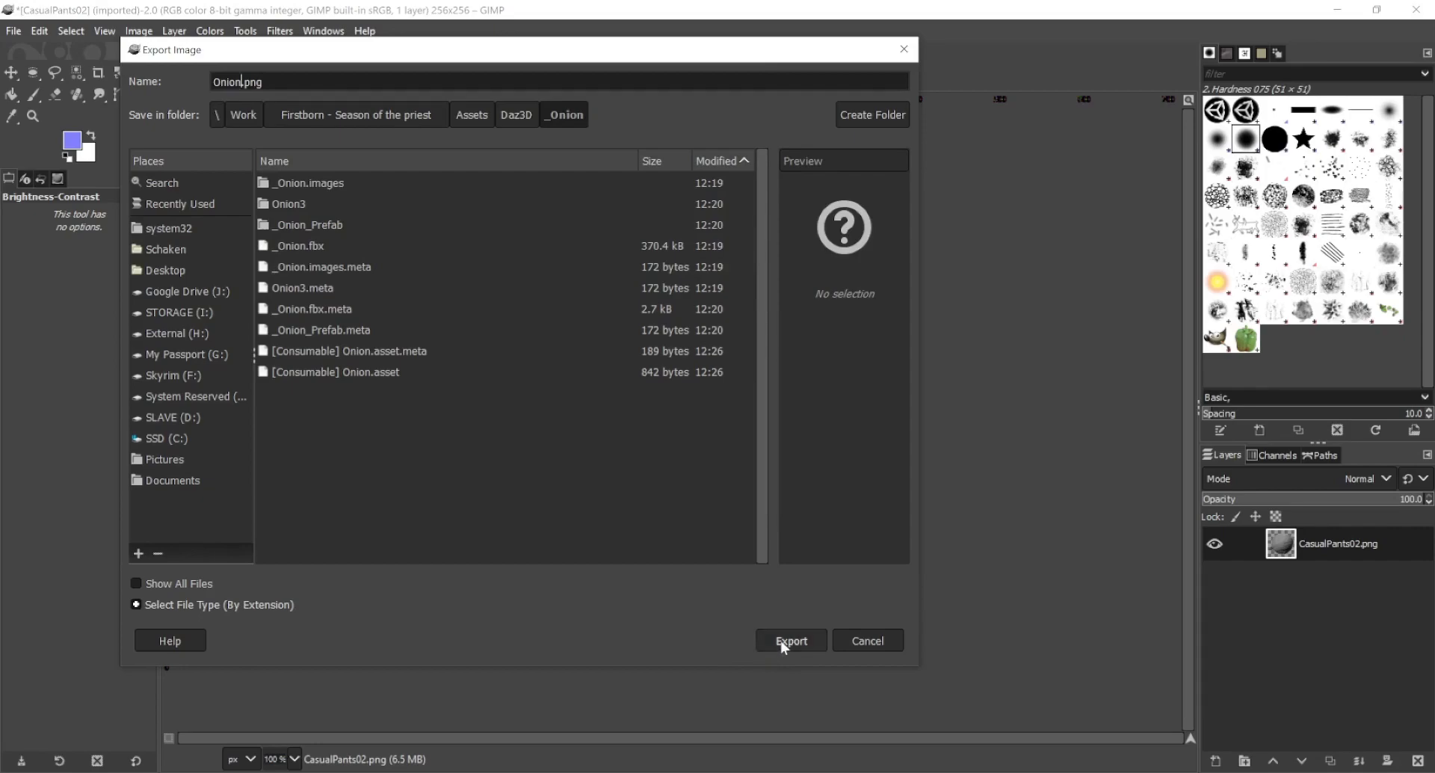
pyautogui.click(785, 642)
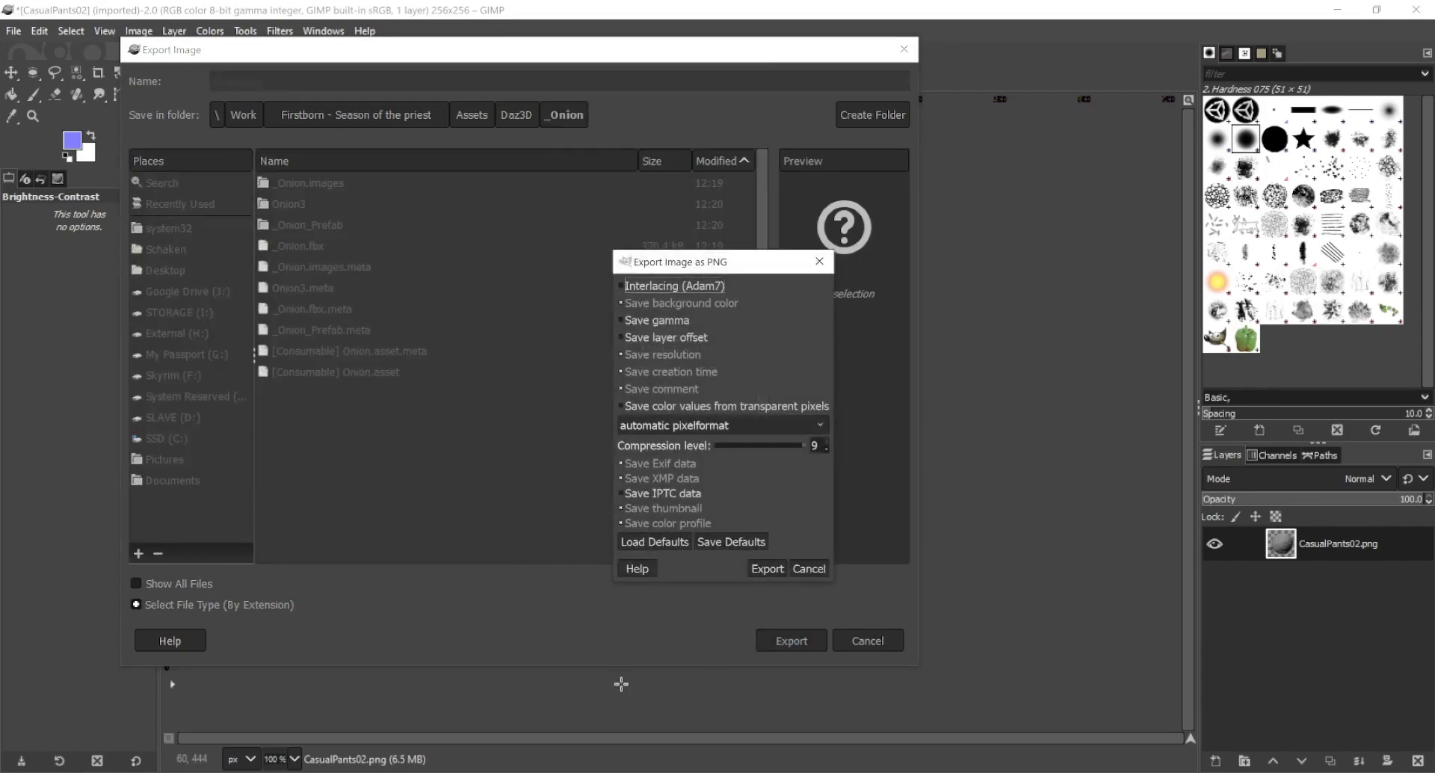
pyautogui.click(773, 570)
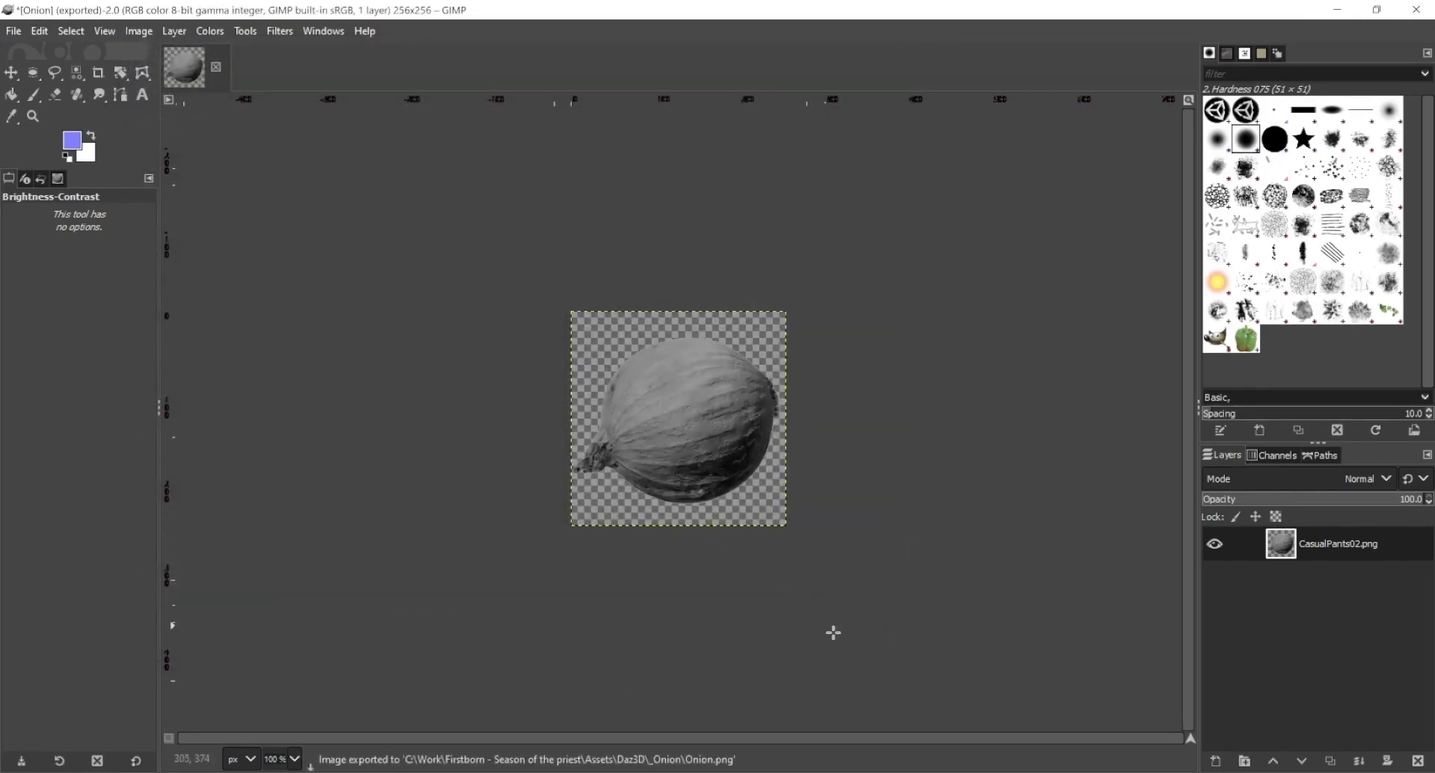
# - Switch to Unity, search the project for onion to locate the _Onion folder, and select the Onion.png texture there
pyautogui.hotkey('alt', 'Tab')
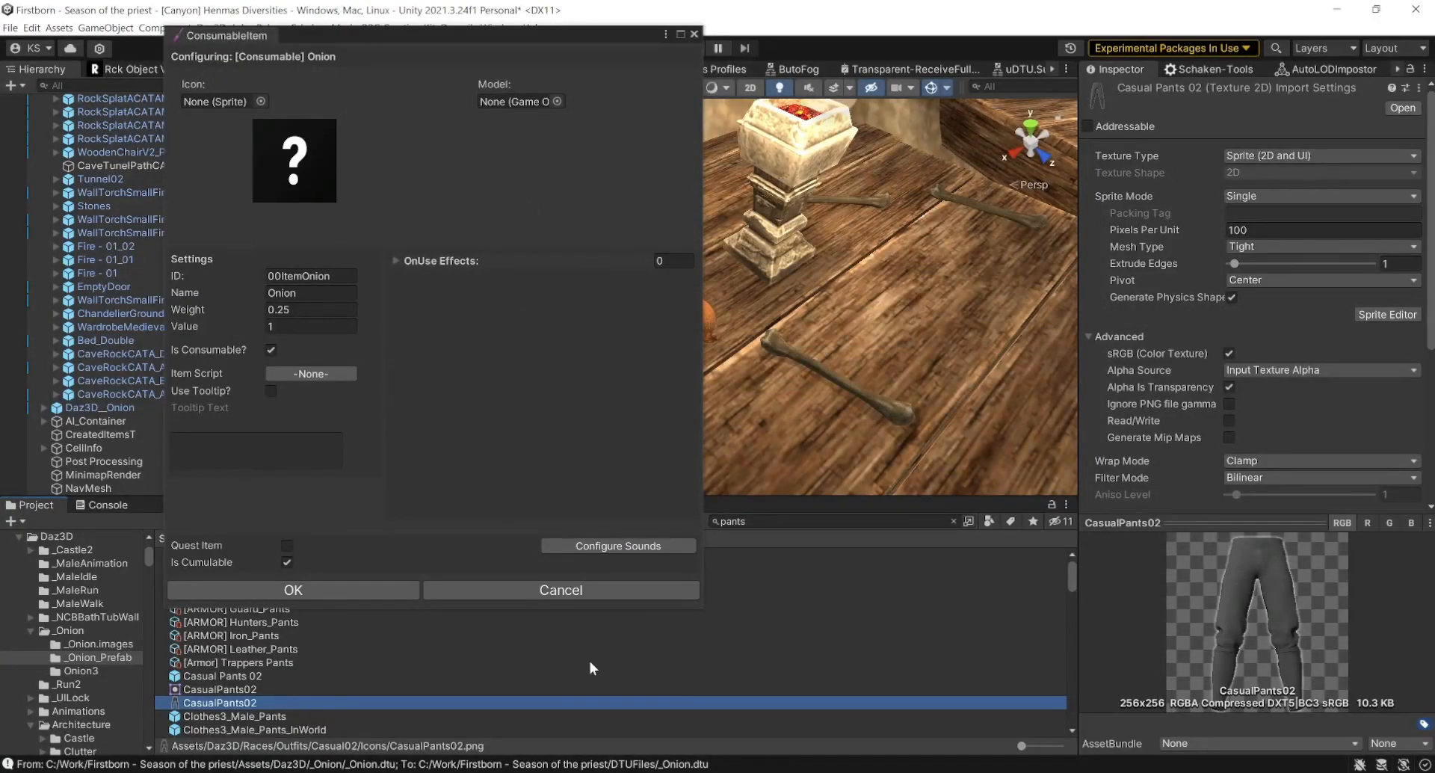
pyautogui.moveTo(775, 521); pyautogui.dragTo(696, 508)
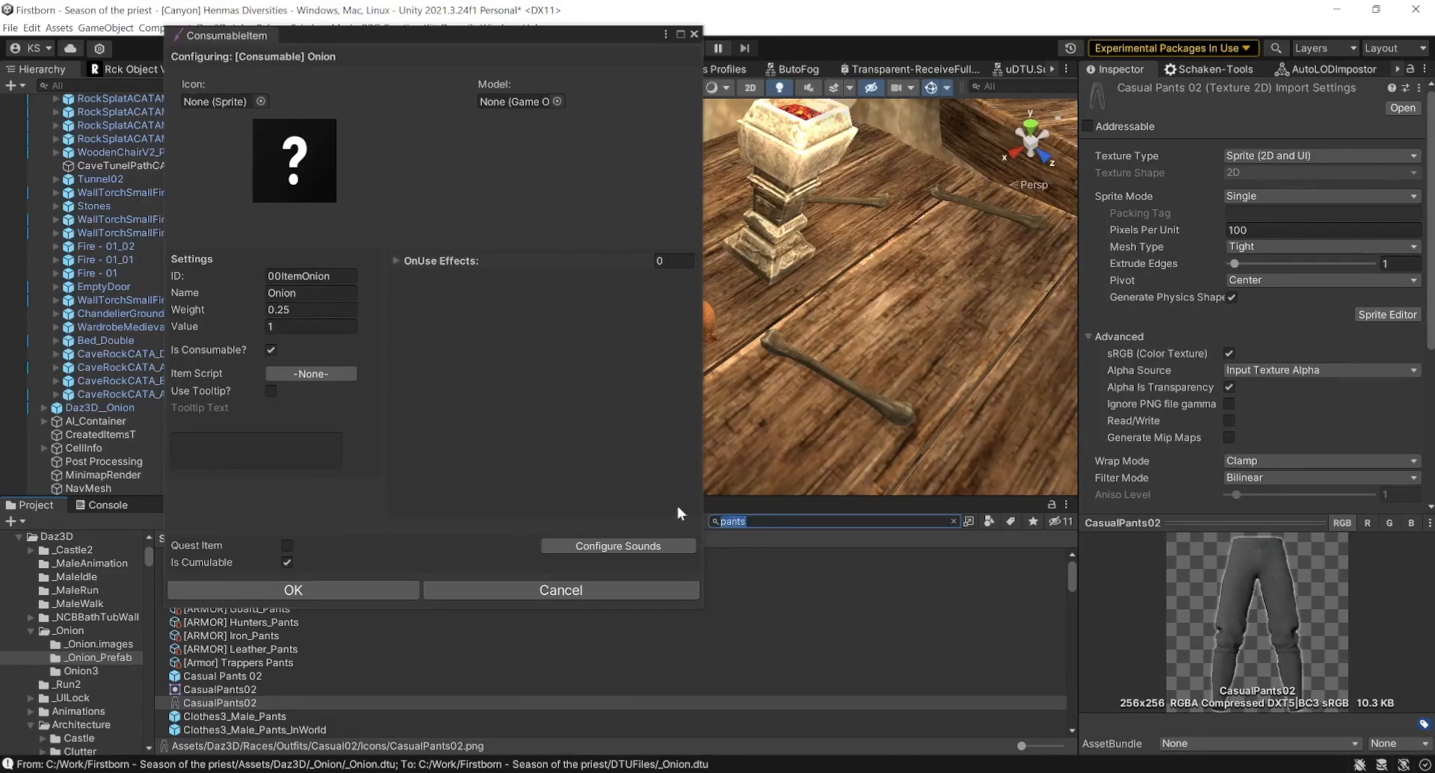
pyautogui.write('onion')
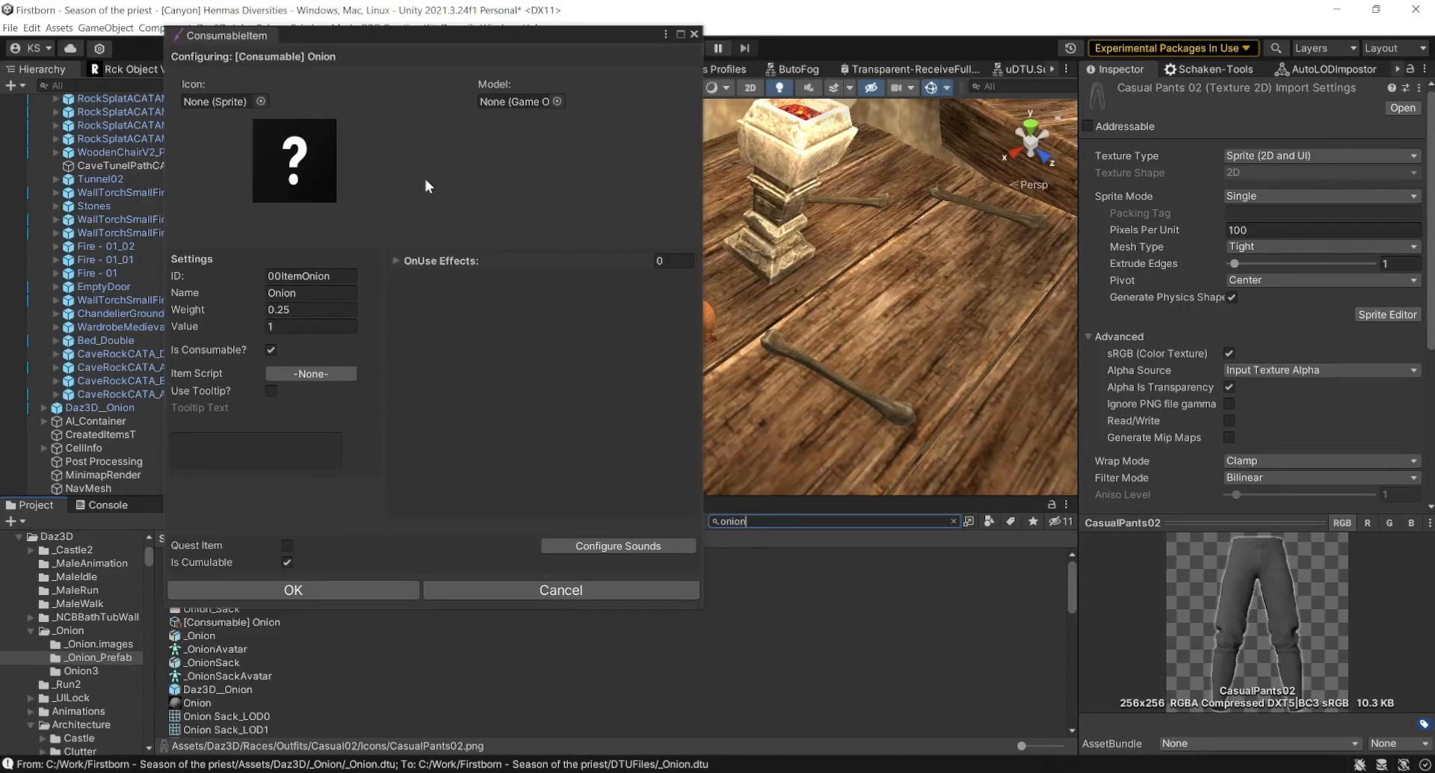
pyautogui.moveTo(348, 36); pyautogui.dragTo(1078, 90)
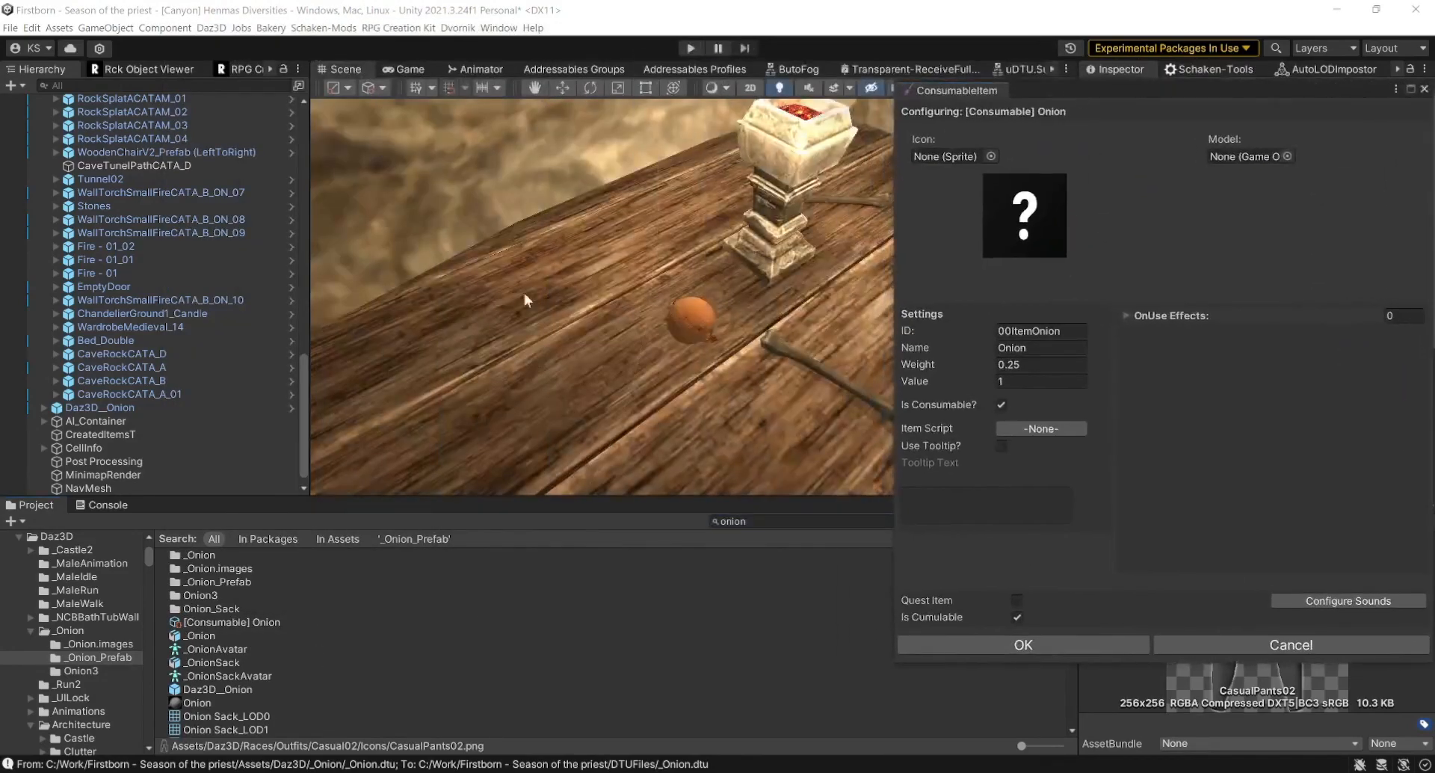
pyautogui.click(201, 635)
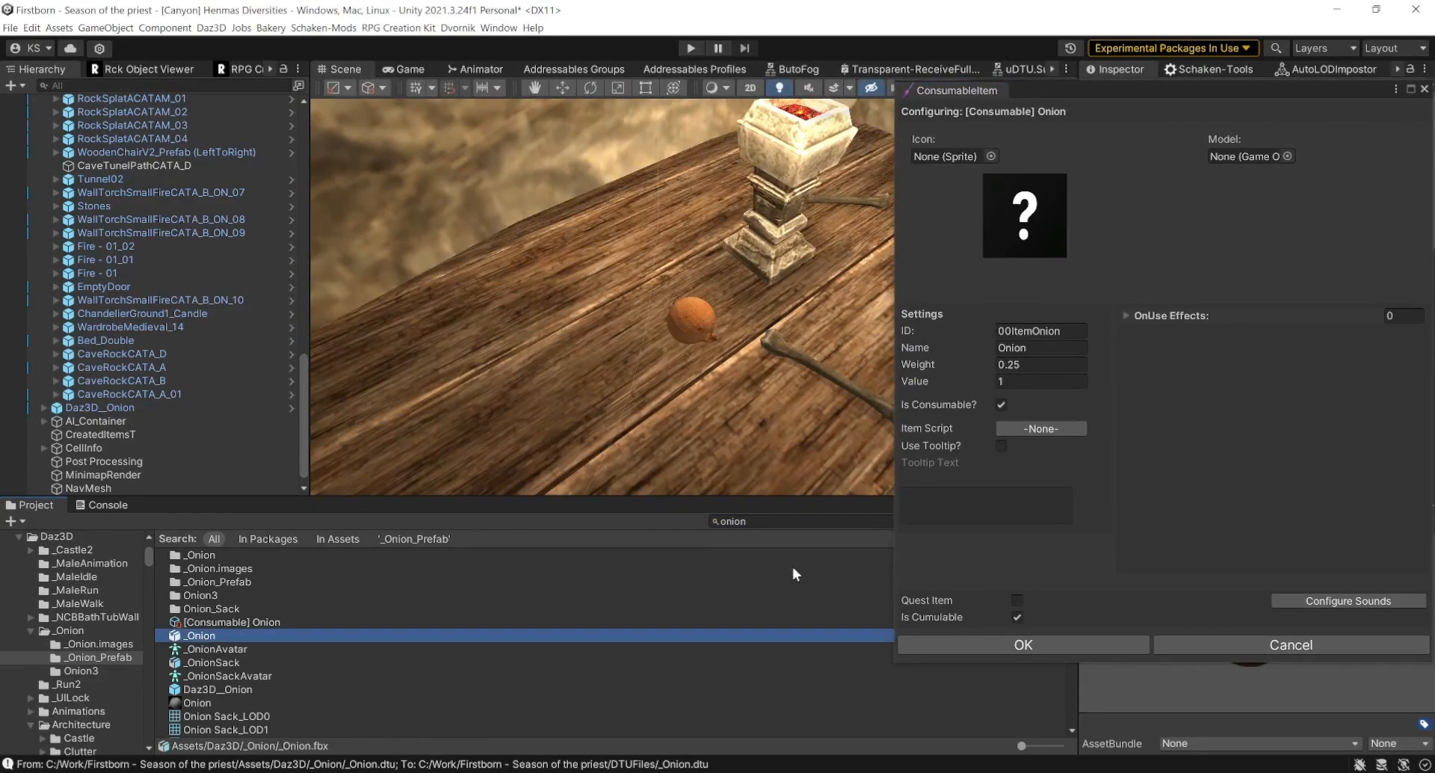
pyautogui.click(787, 524)
pyautogui.hotkey('ctrl', 'a')
pyautogui.press('BackSpace')
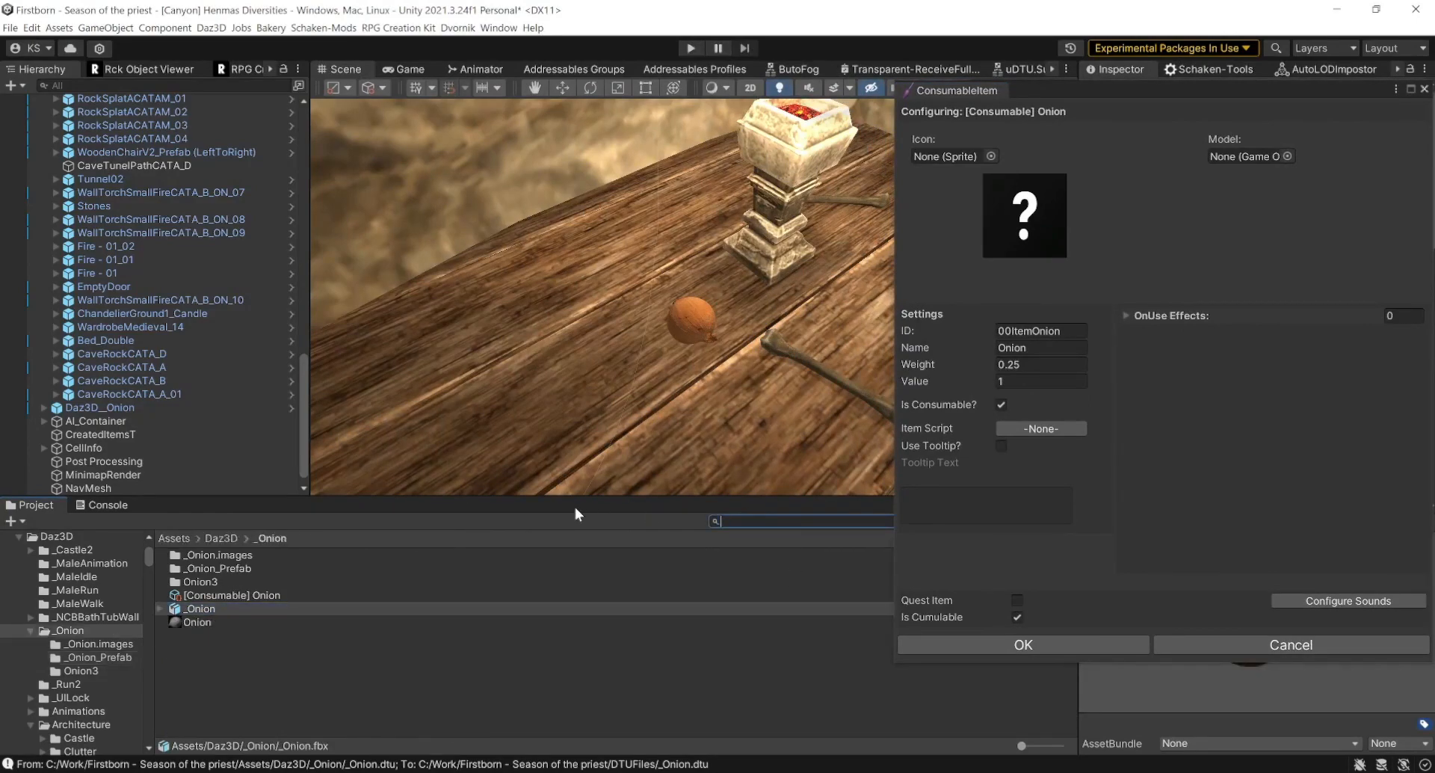
pyautogui.click(181, 620)
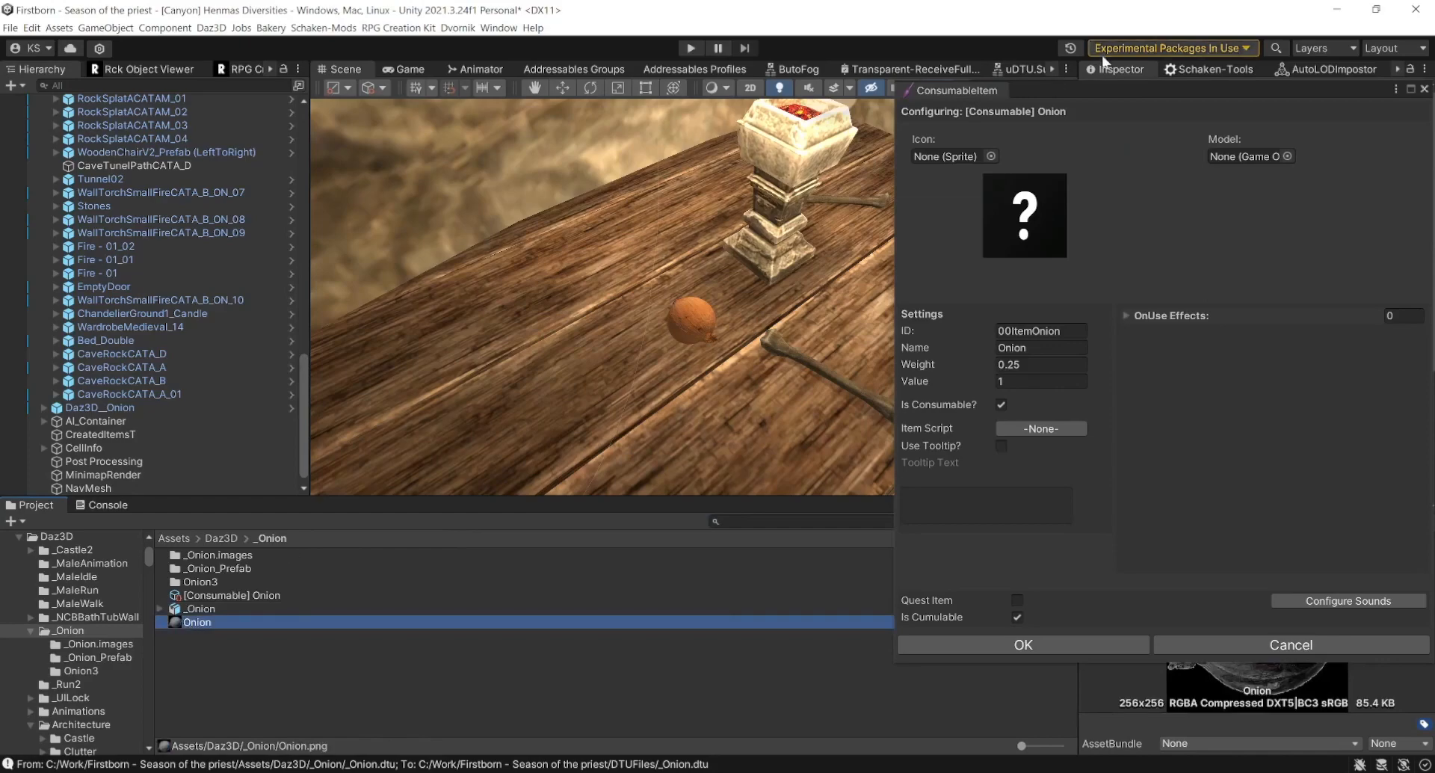
# - Set the Onion texture's type to Sprite (2D and UI) and apply the import settings
pyautogui.moveTo(1101, 81); pyautogui.dragTo(598, 74)
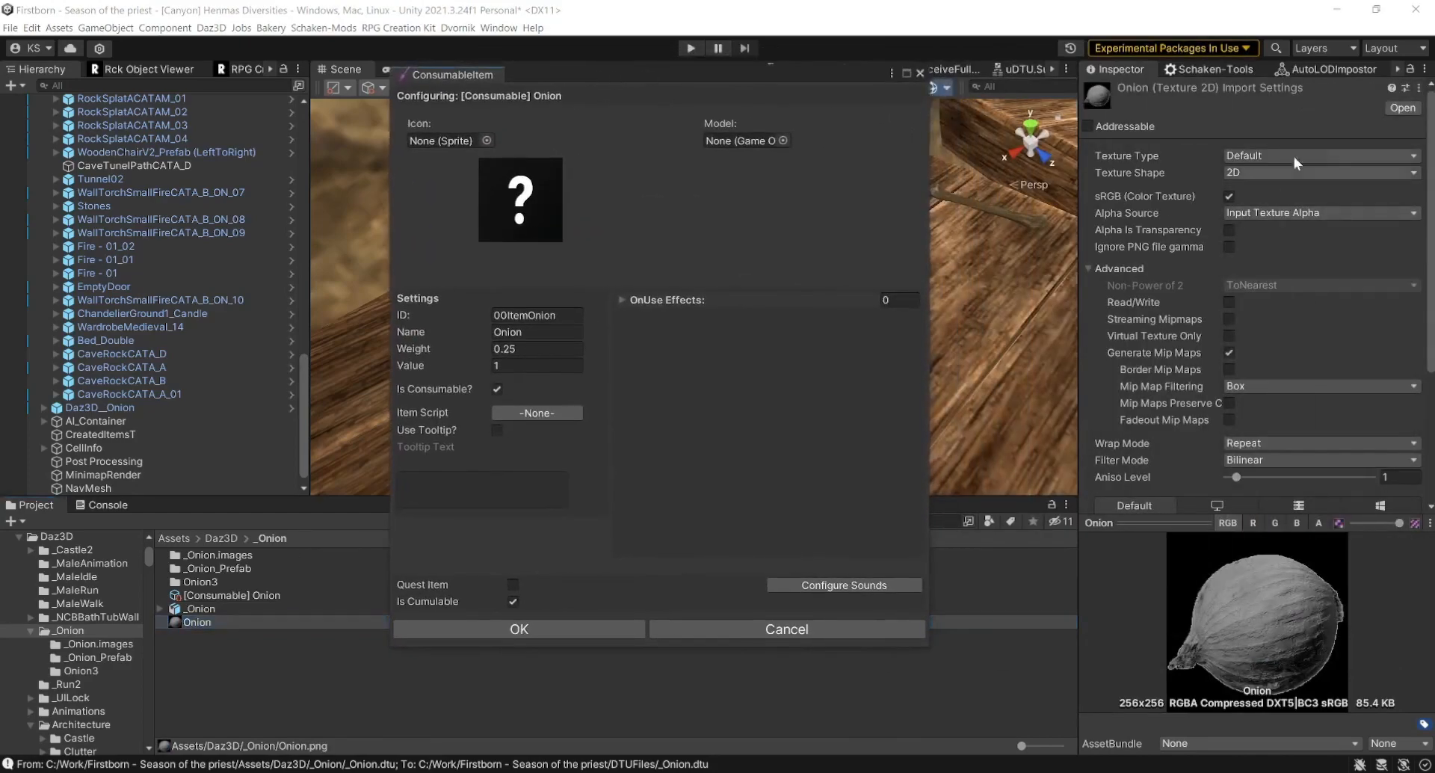
pyautogui.click(1263, 155)
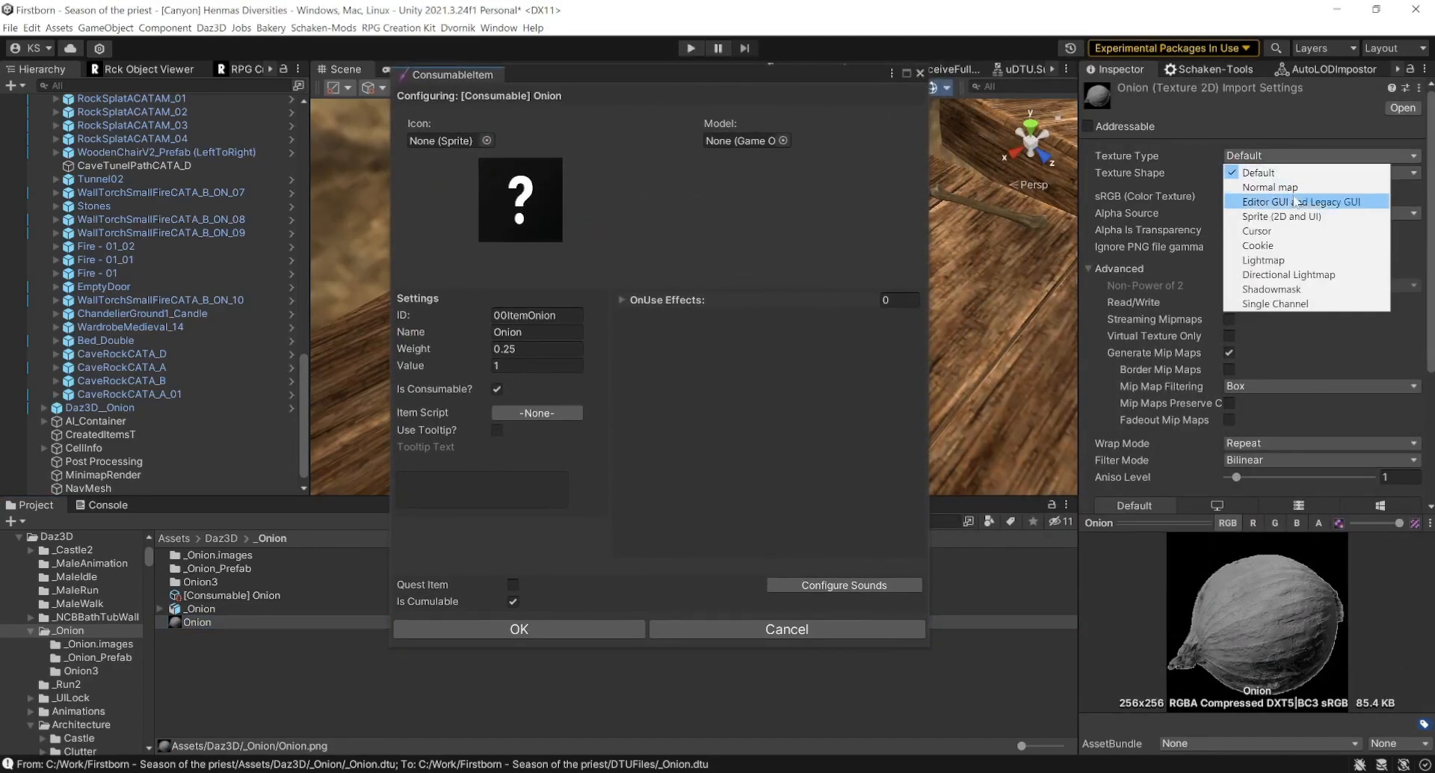
pyautogui.click(1276, 220)
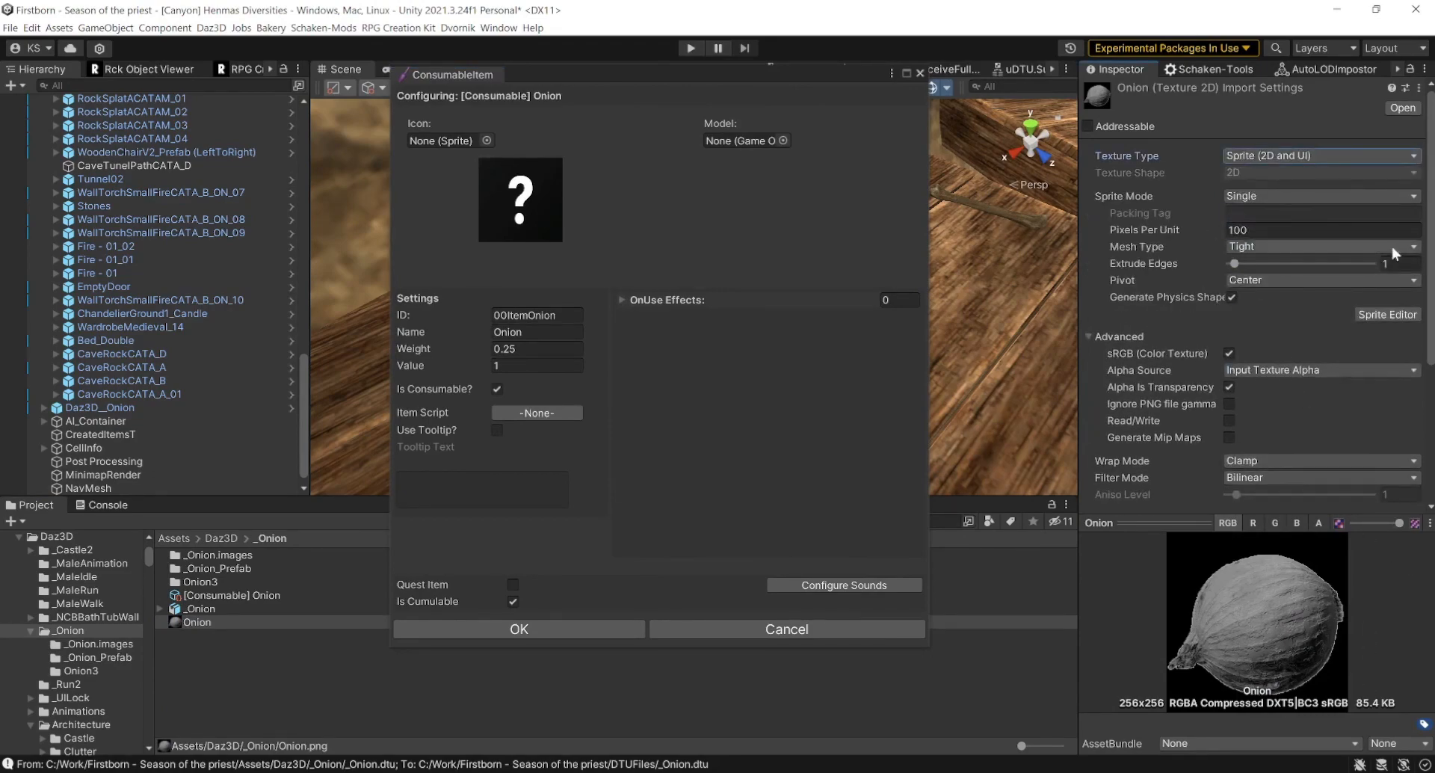
pyautogui.scroll(-5, 1423, 321)
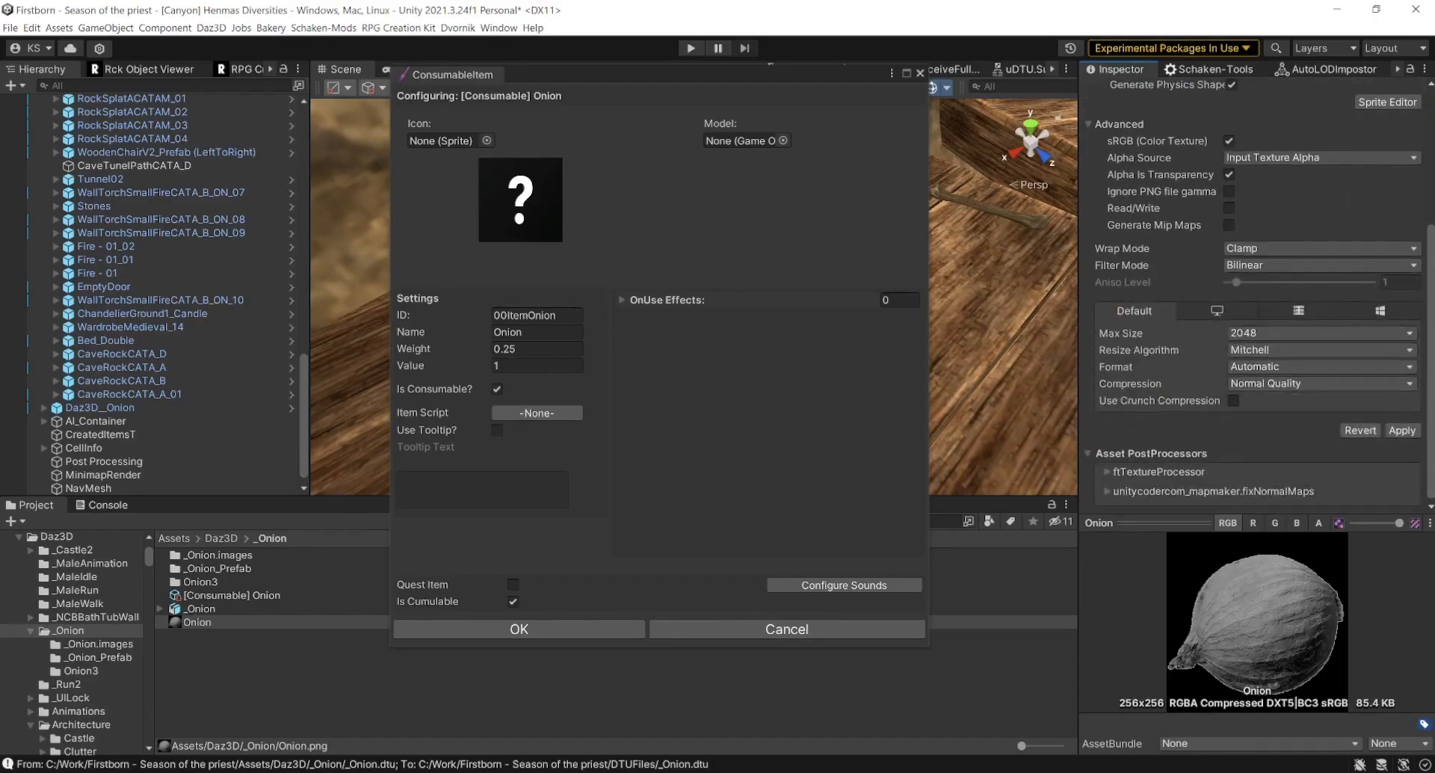
pyautogui.click(1415, 432)
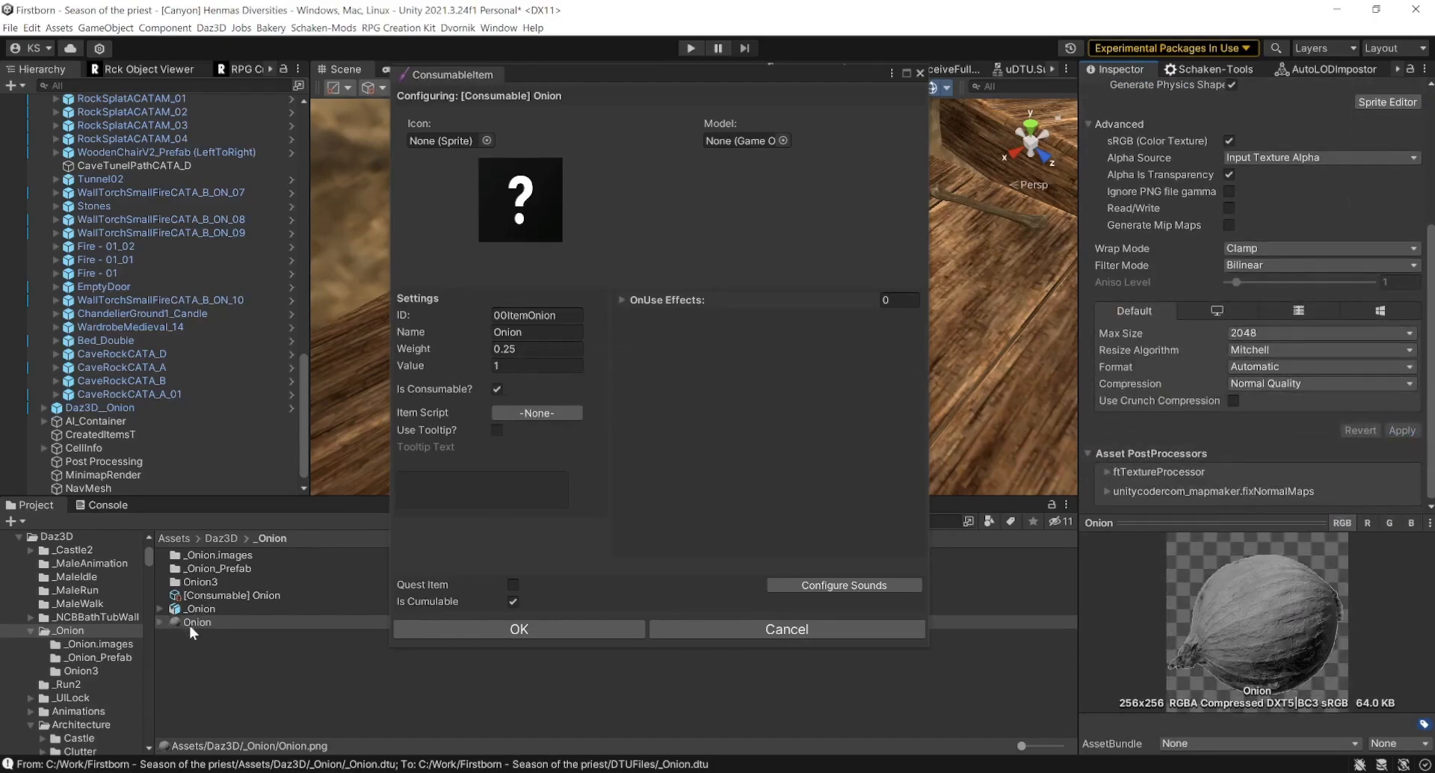
# - Assign the Onion sprite as the icon of the Onion consumable and save the item's configuration
pyautogui.moveTo(192, 626); pyautogui.dragTo(455, 142)
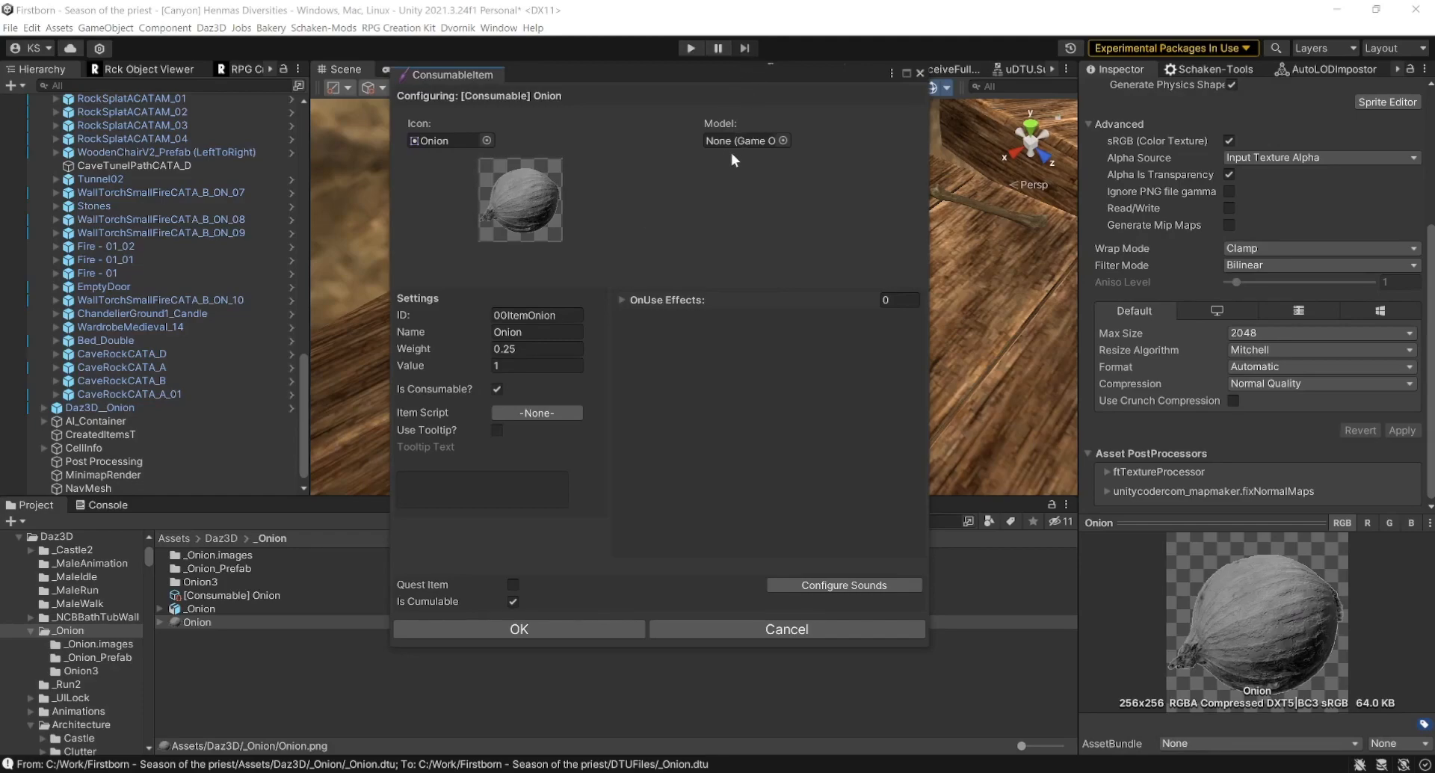
pyautogui.click(482, 631)
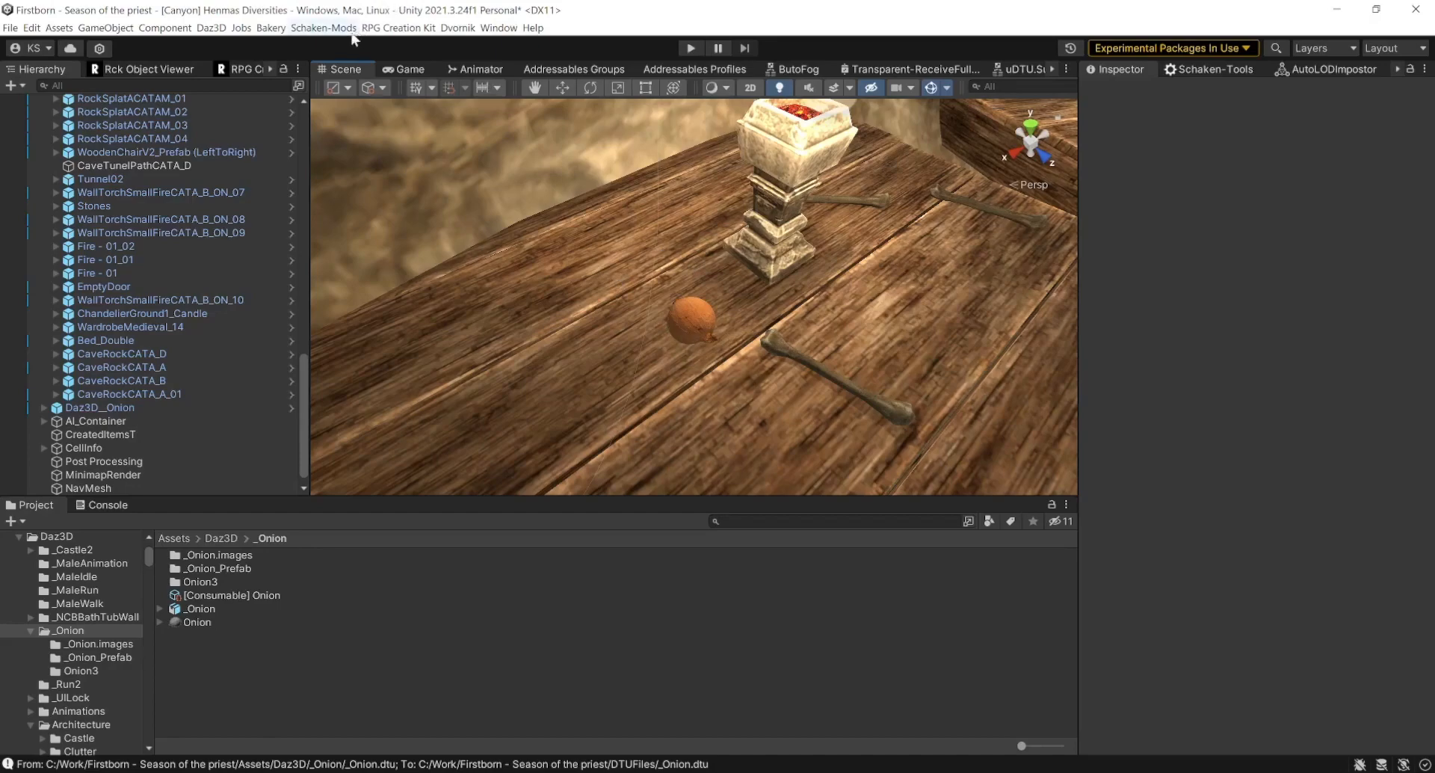
# - Start a new RPG Creation Kit Item InWorld using the Daz3D__Onion scene object and name the item Onion
pyautogui.click(400, 32)
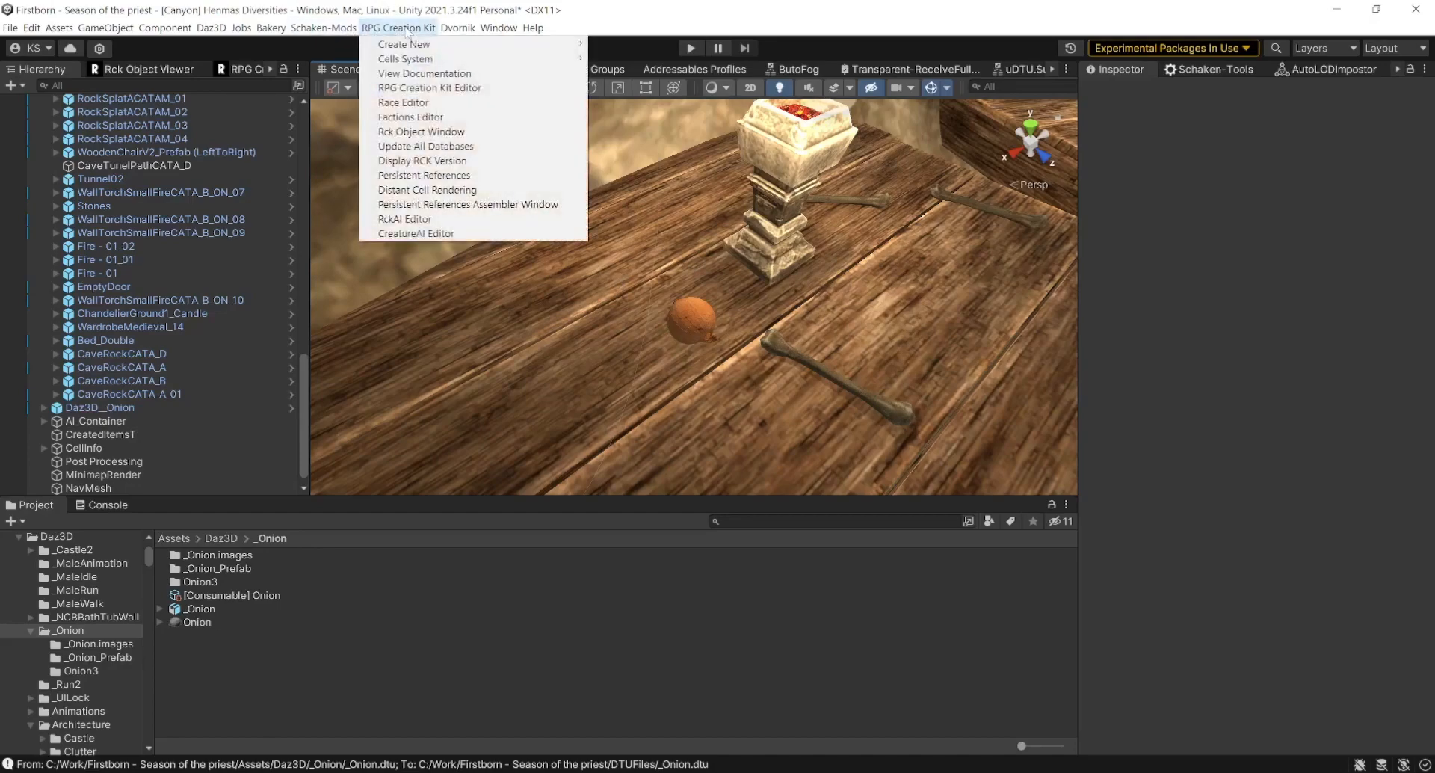
pyautogui.moveTo(413, 45)
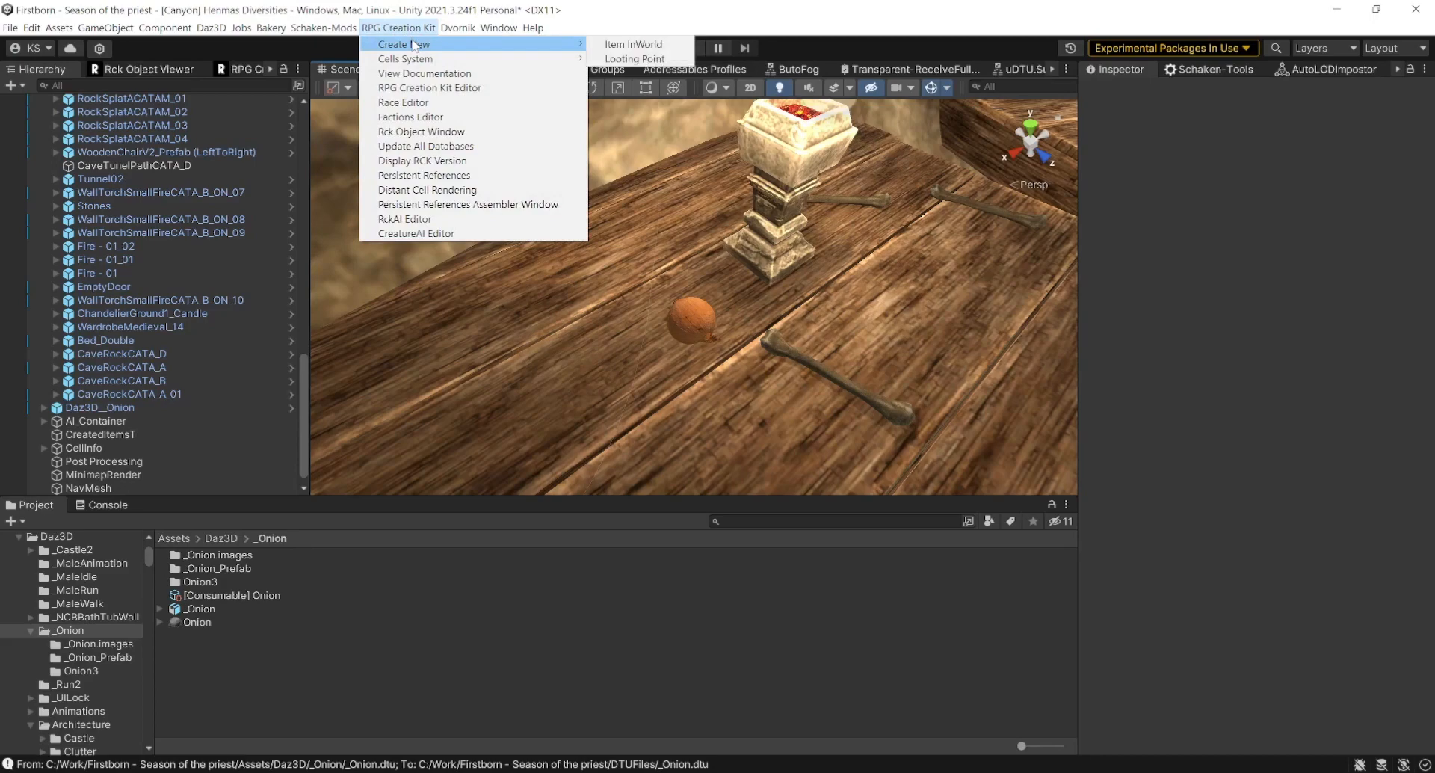
pyautogui.click(636, 45)
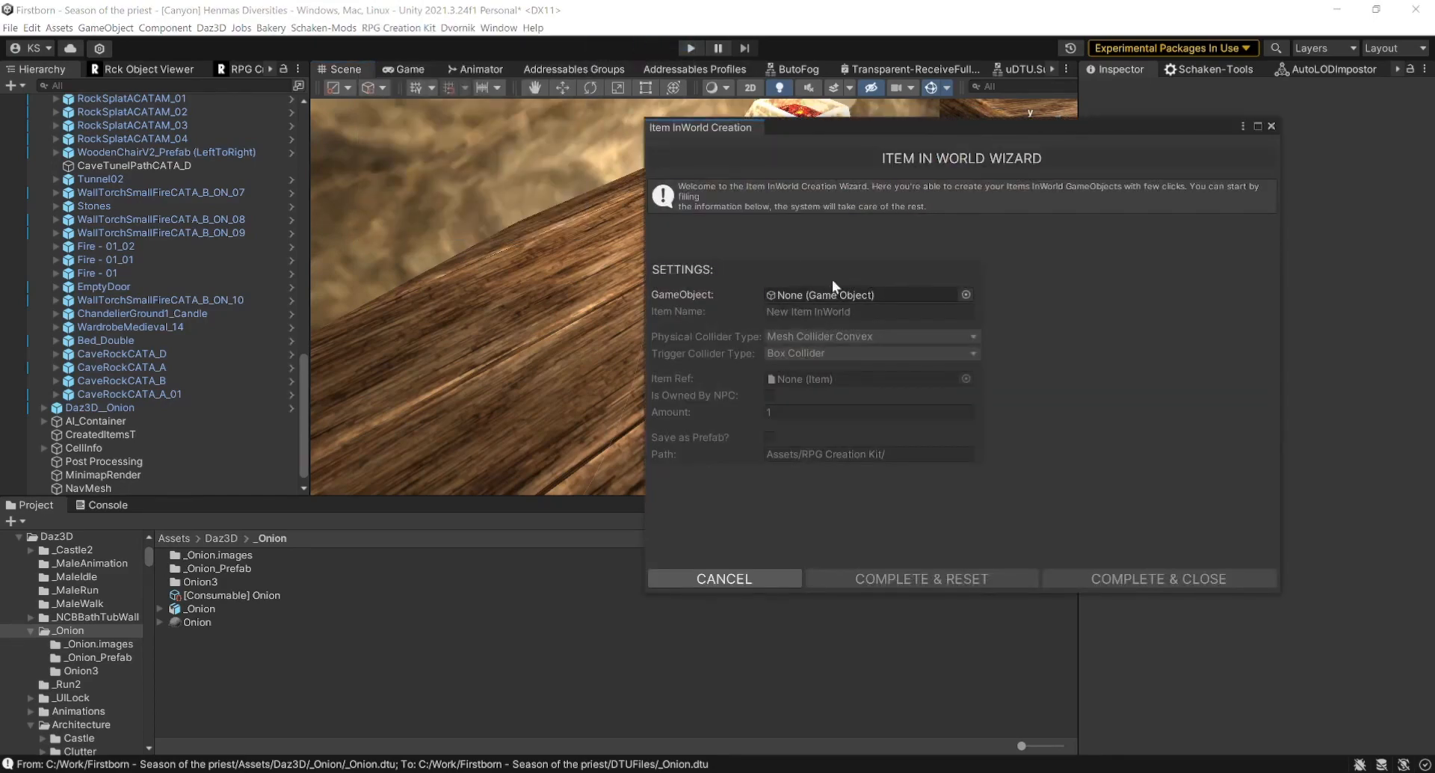
pyautogui.moveTo(864, 128); pyautogui.dragTo(940, 127)
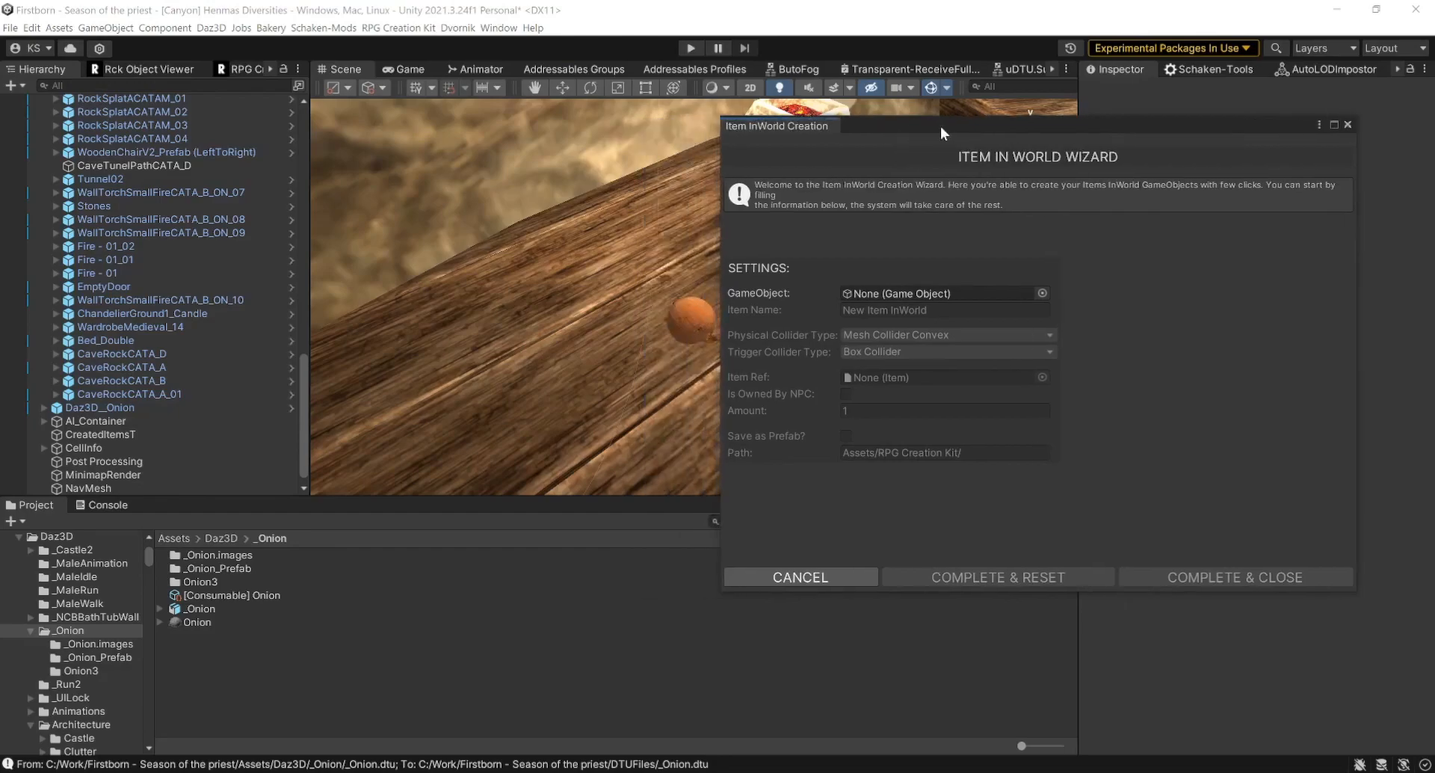
pyautogui.click(95, 408)
pyautogui.moveTo(93, 410); pyautogui.dragTo(881, 294)
pyautogui.click(932, 312)
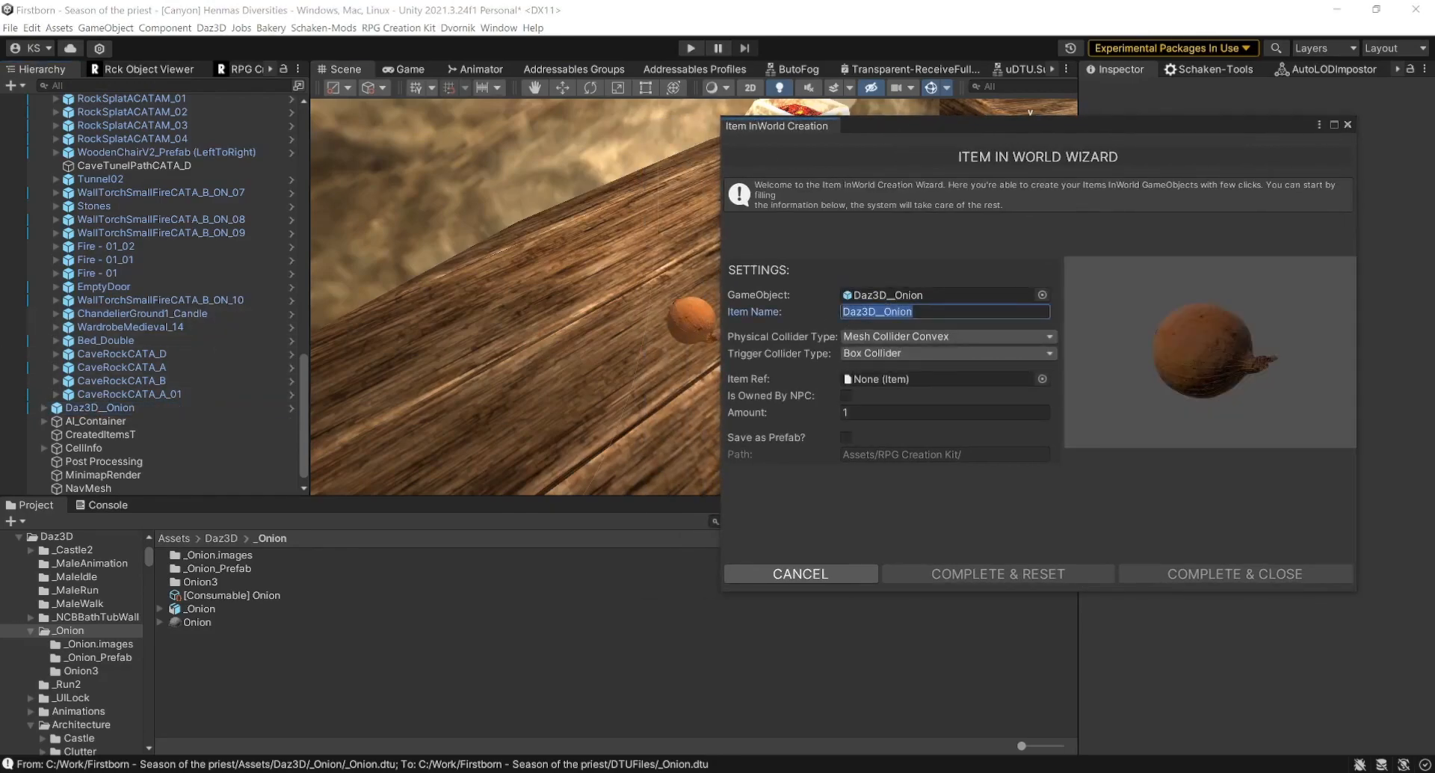
pyautogui.write('Onion')
# - Set both the physical and the trigger collider type of the in-world item to Sphere Collider
pyautogui.click(956, 335)
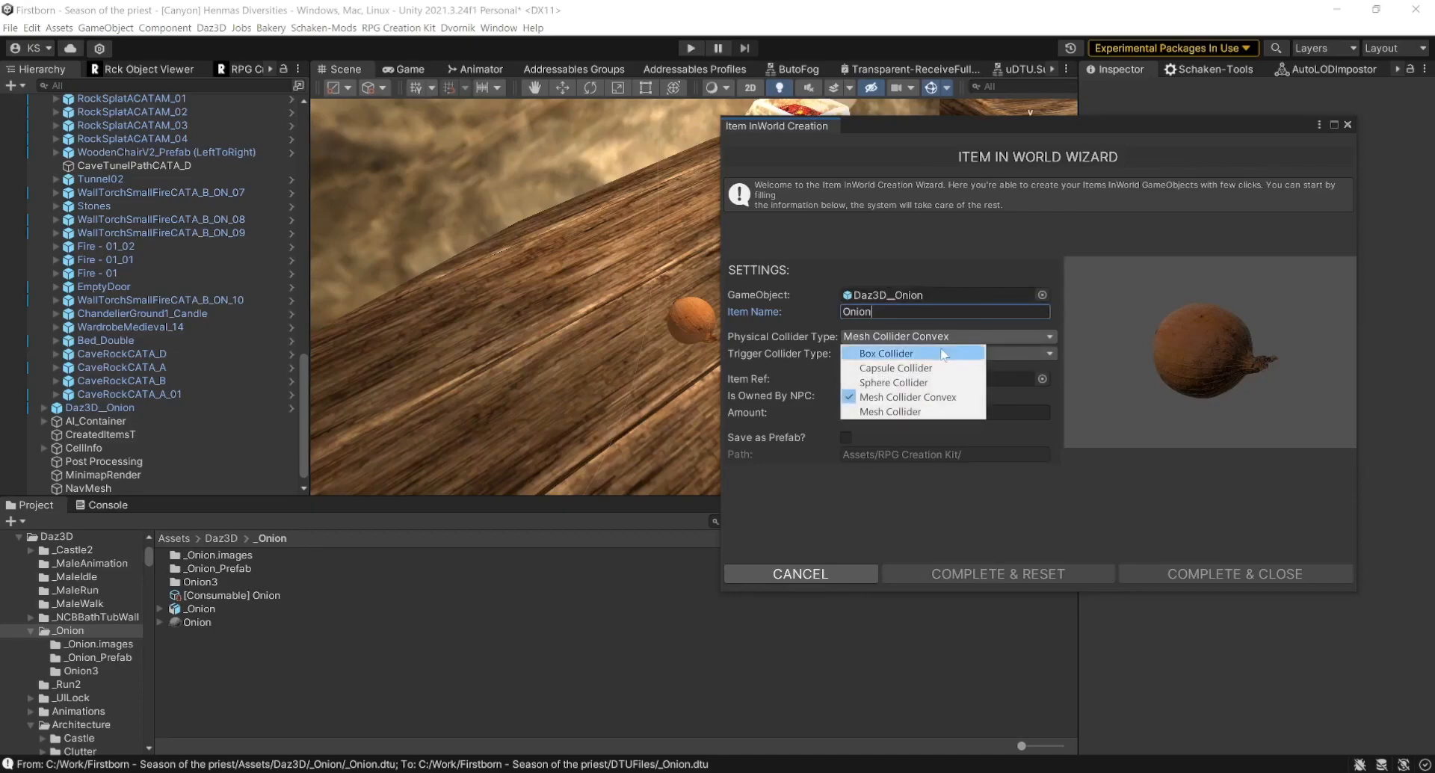
pyautogui.click(895, 382)
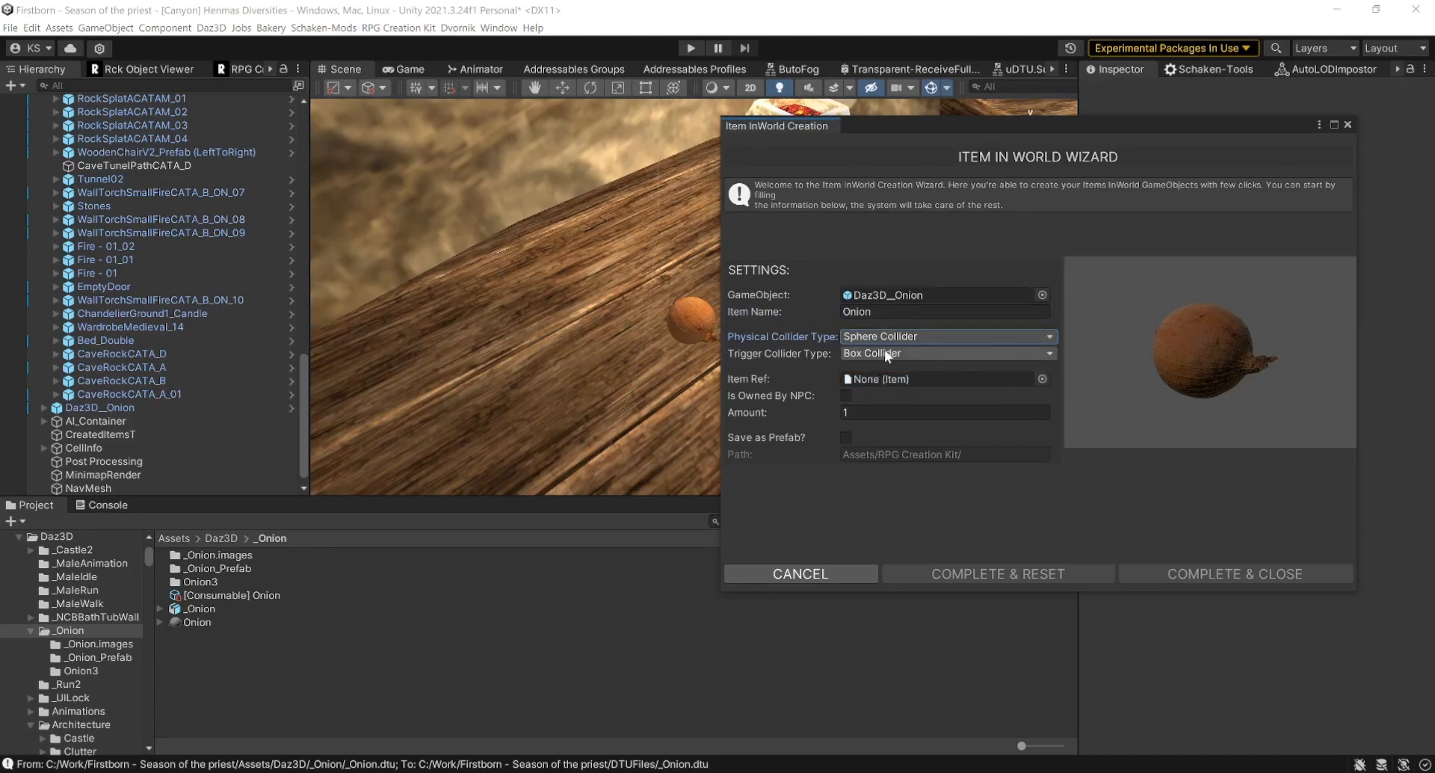
pyautogui.click(894, 354)
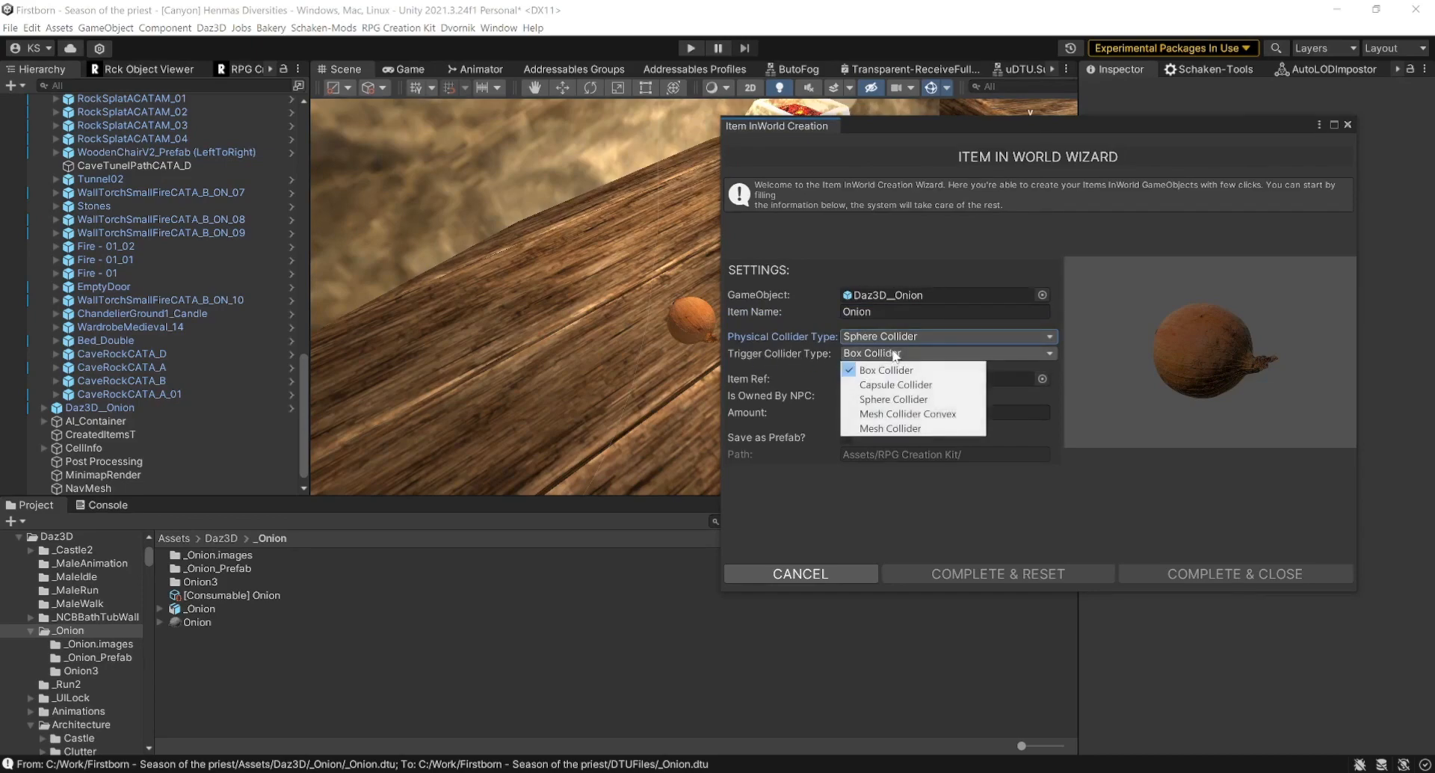
pyautogui.click(869, 400)
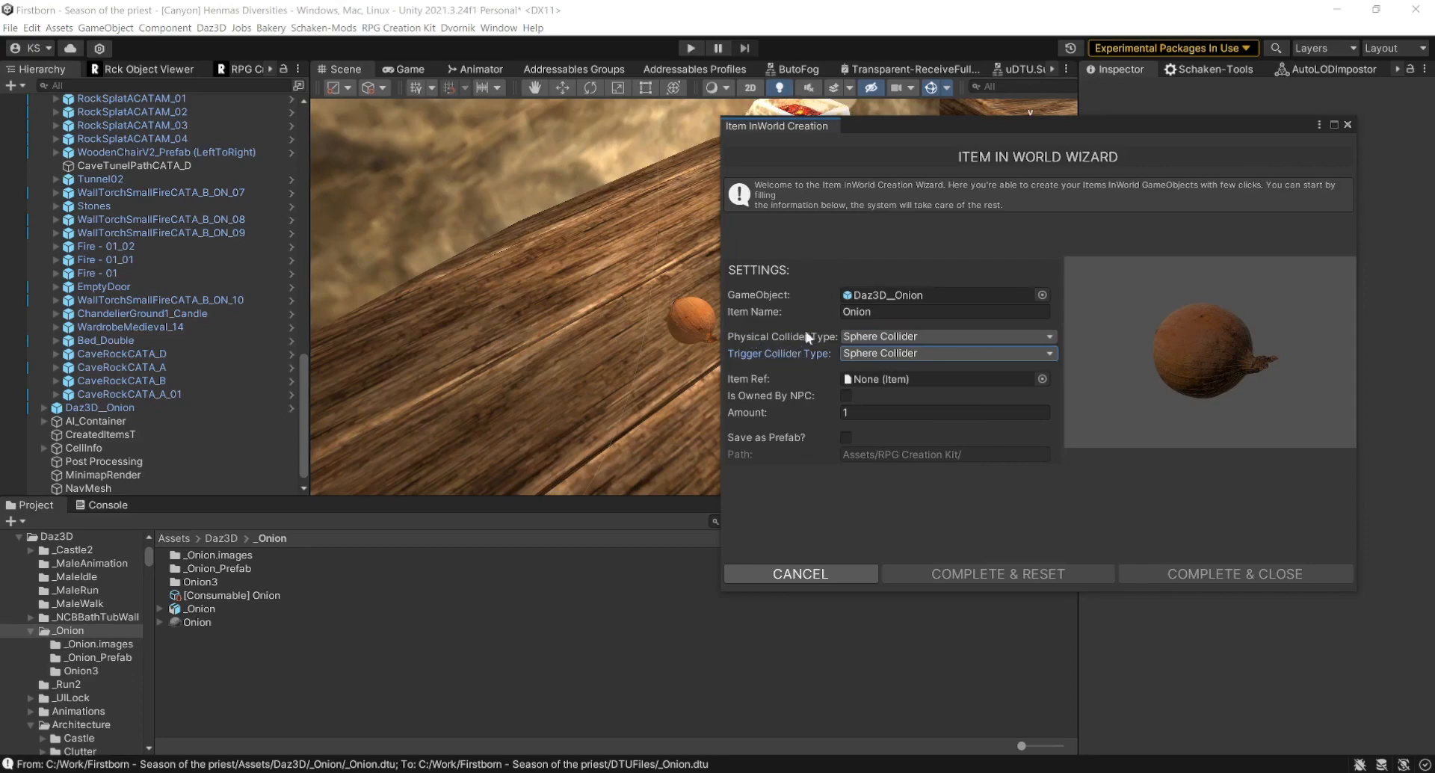
pyautogui.click(876, 338)
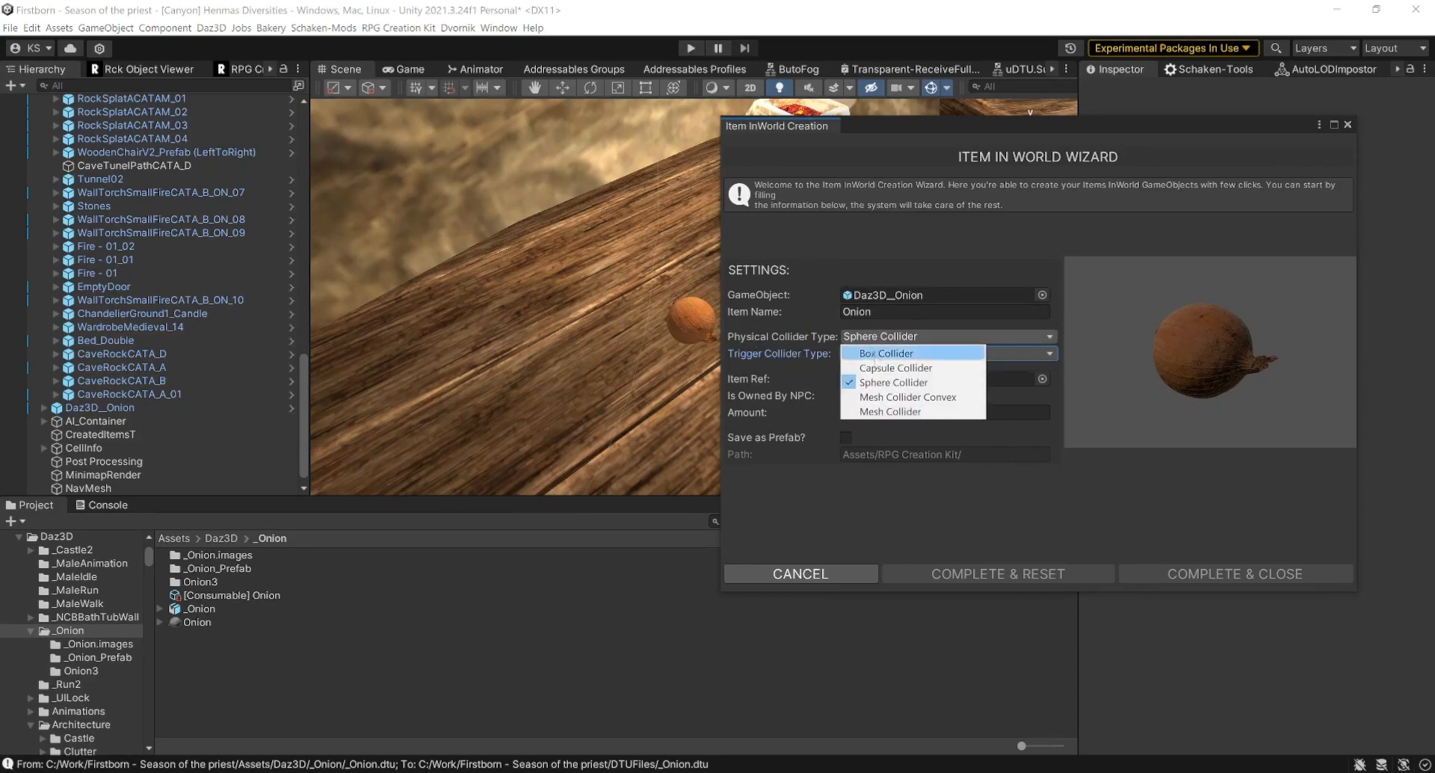
pyautogui.click(792, 505)
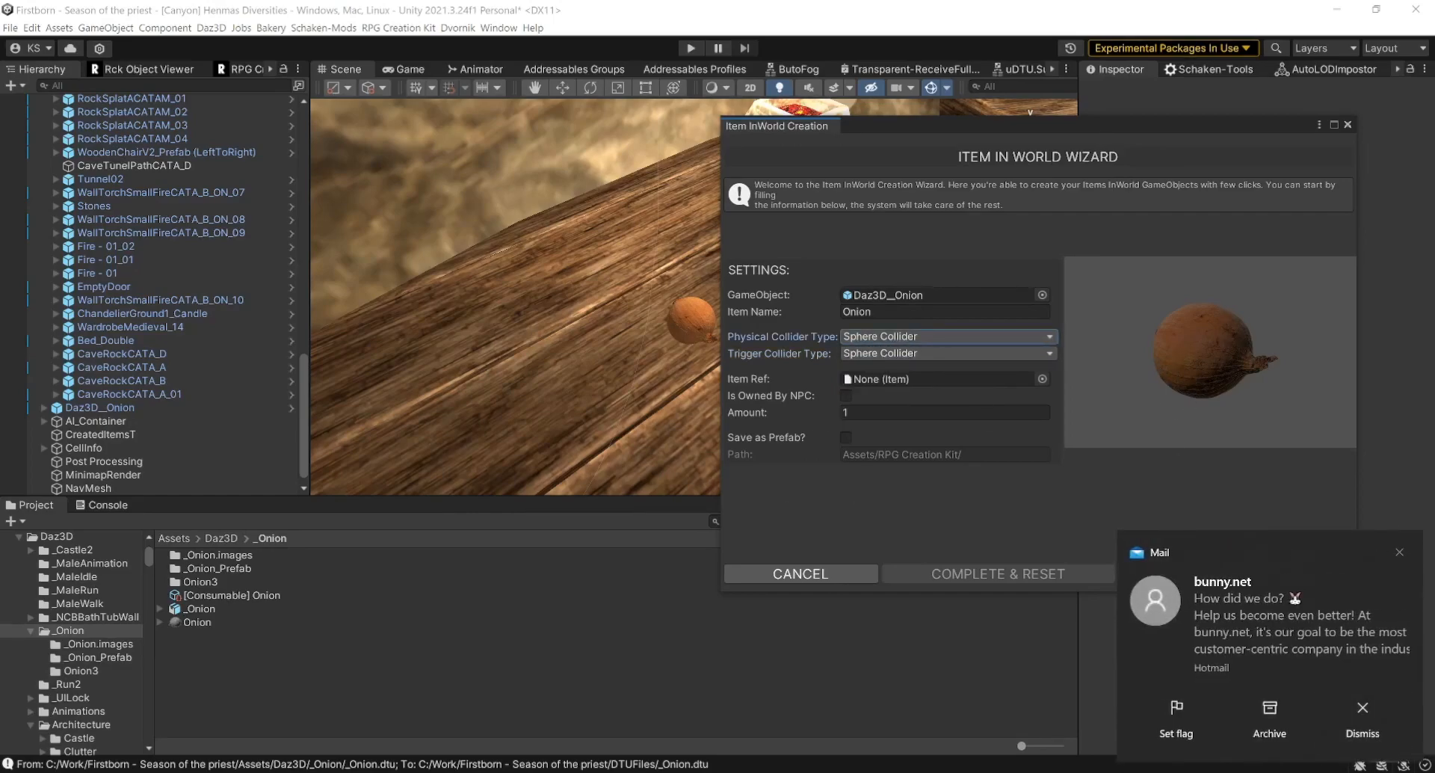
pyautogui.click(1360, 725)
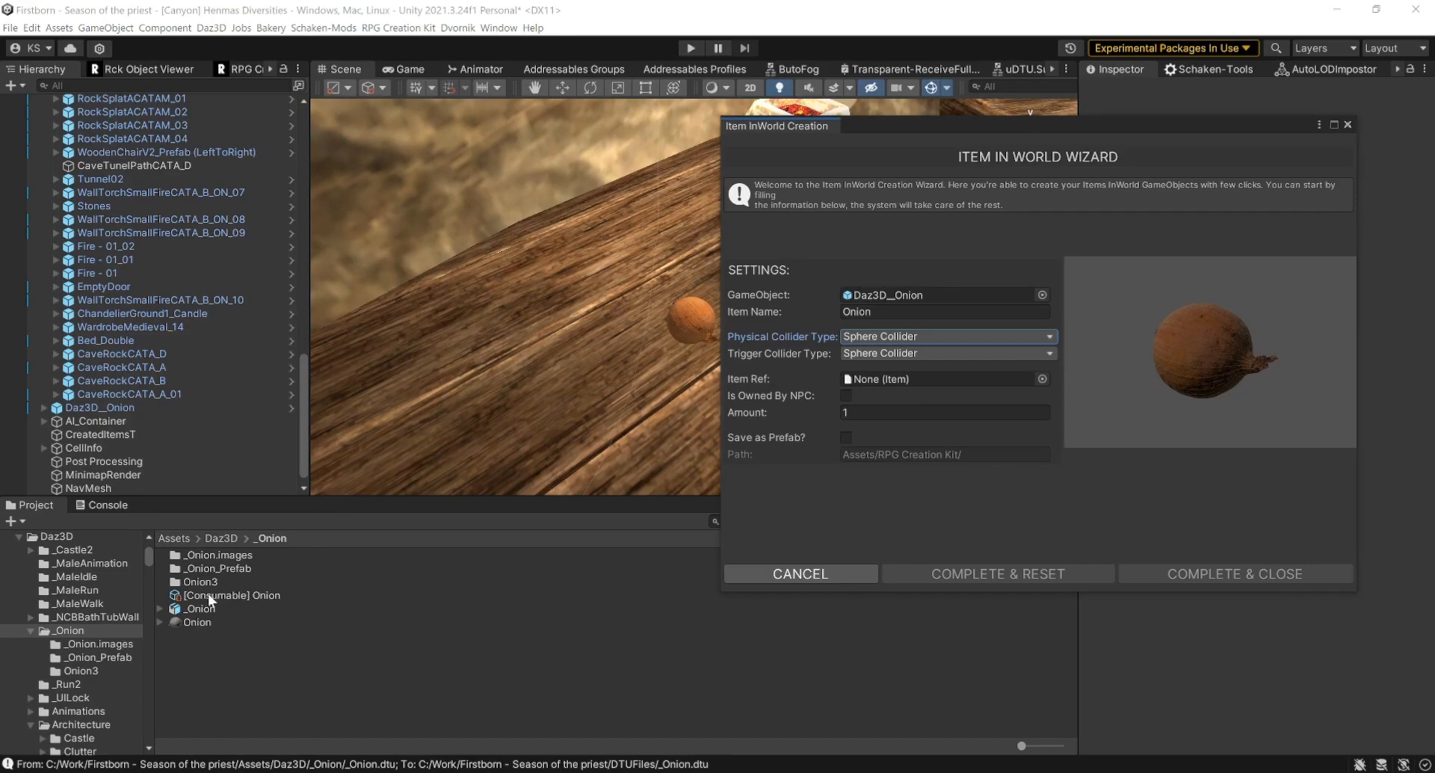
# - Assign [Consumable] Onion as the item reference, then complete and close the Item InWorld wizard
pyautogui.moveTo(207, 593); pyautogui.dragTo(931, 384)
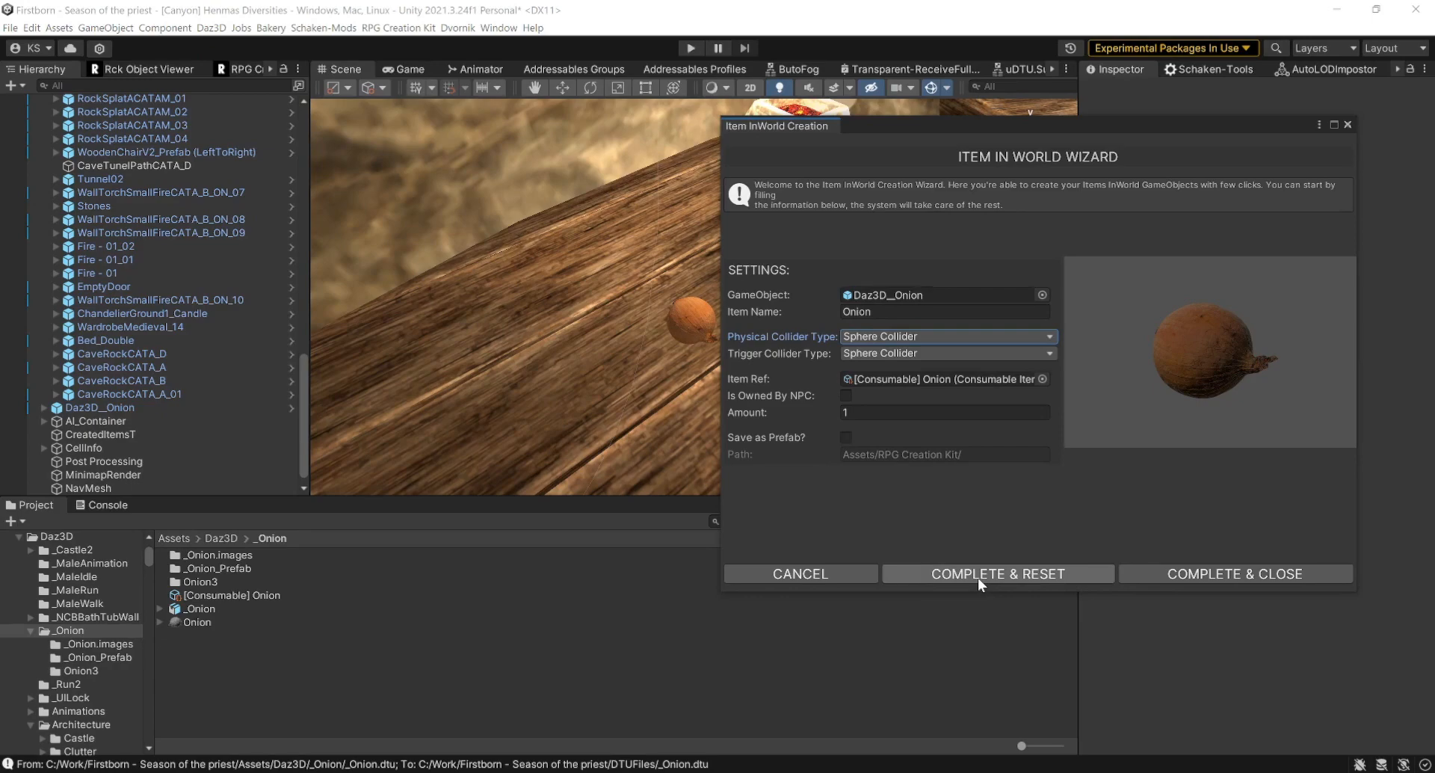
pyautogui.click(1170, 576)
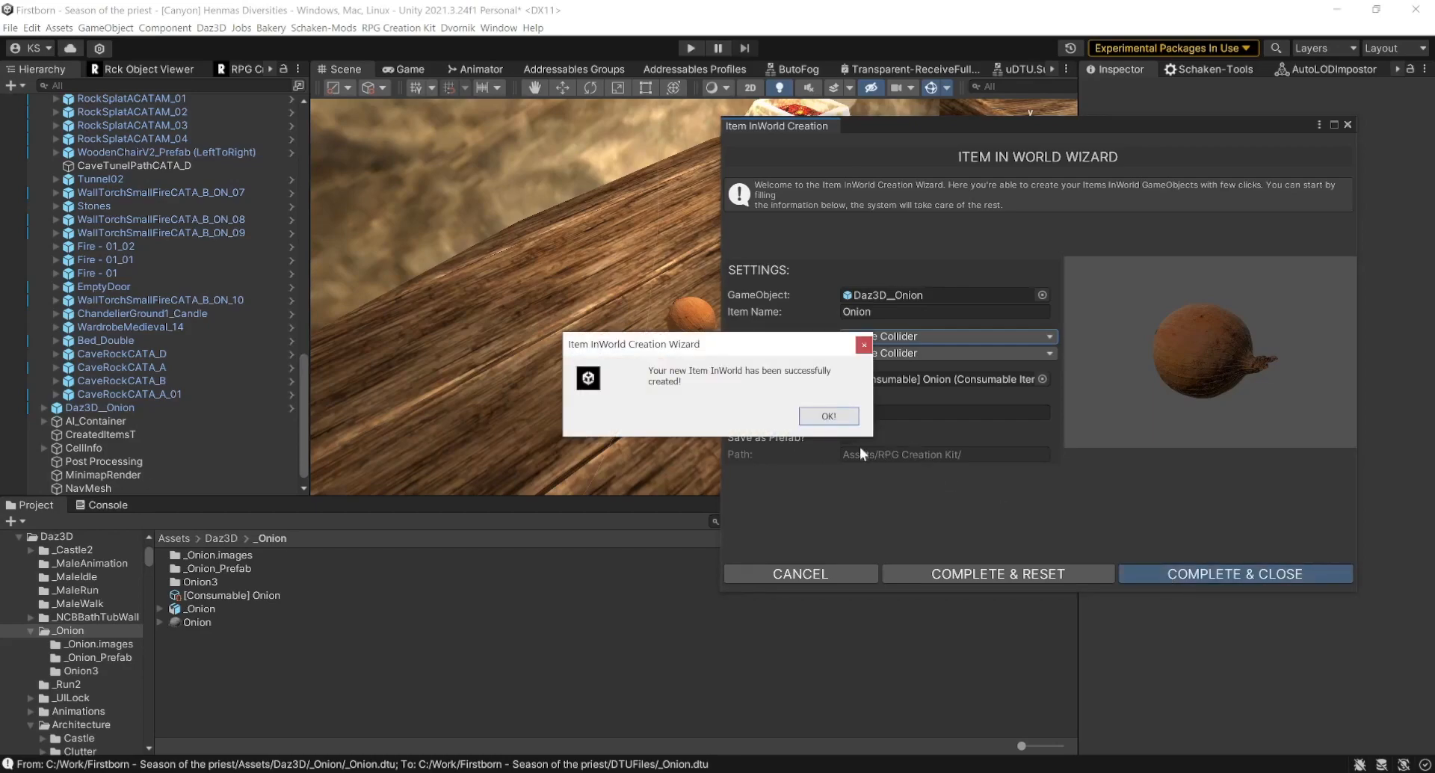
pyautogui.click(828, 417)
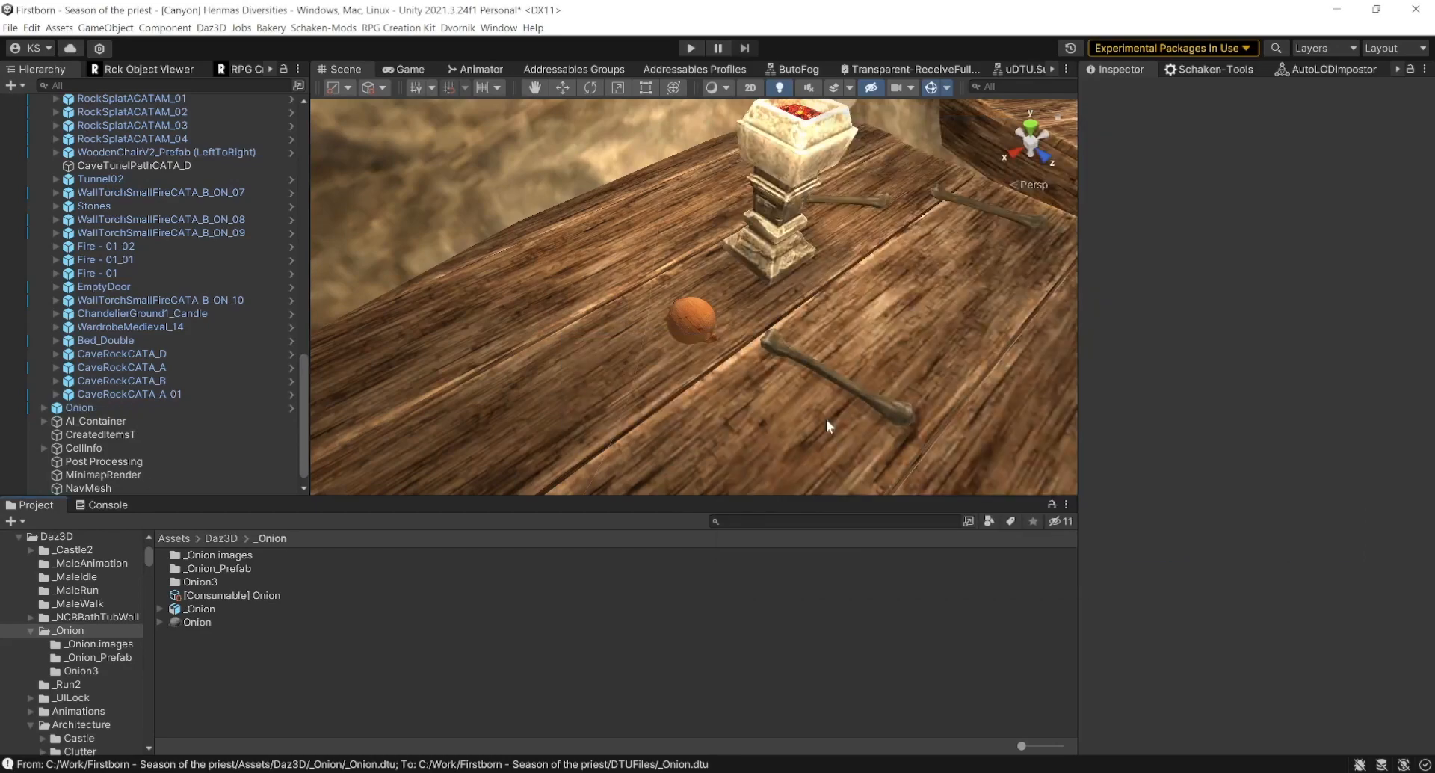
# - Remove the Daz 3D Instance script and the Animator component from the Onion scene object
pyautogui.click(78, 408)
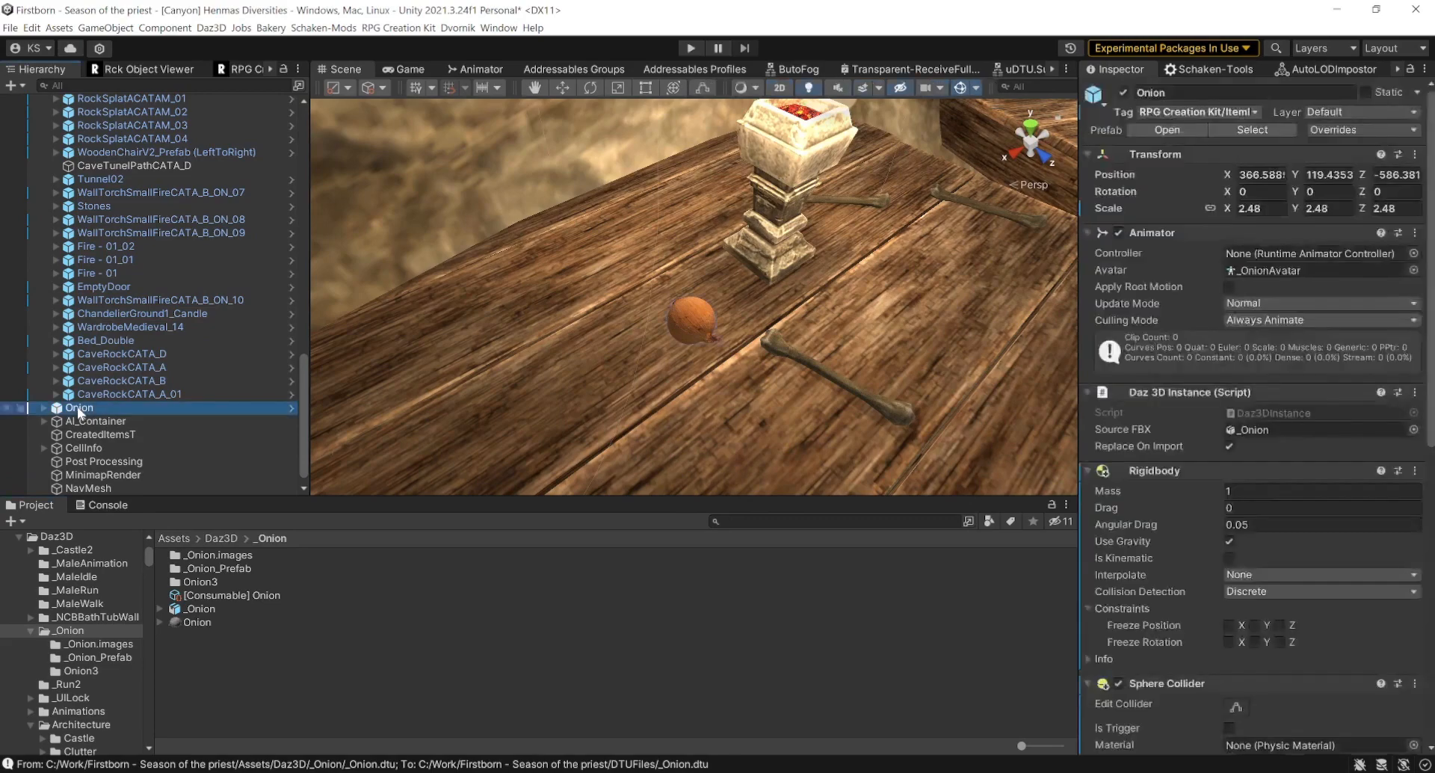
pyautogui.scroll(-2, 1193, 472)
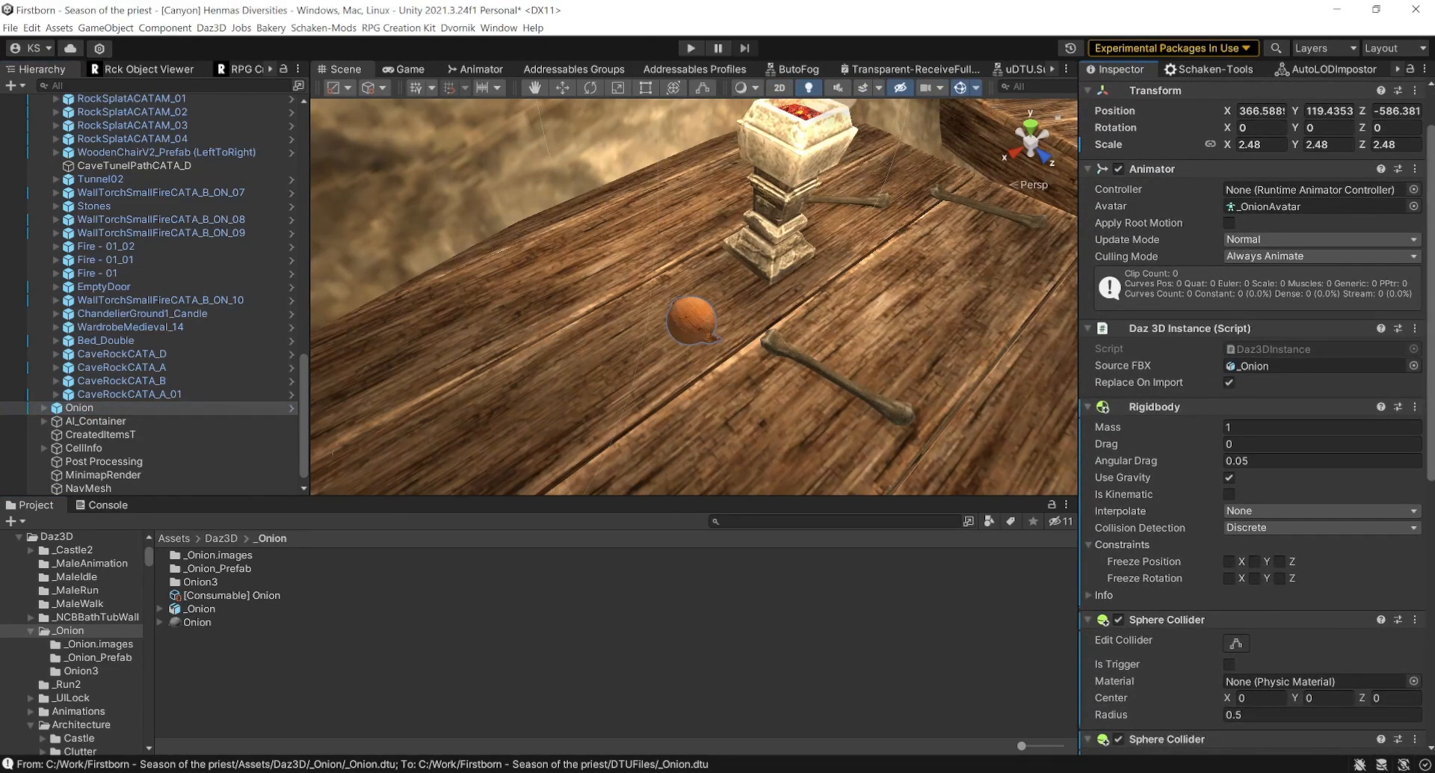
pyautogui.scroll(-2, 1245, 297)
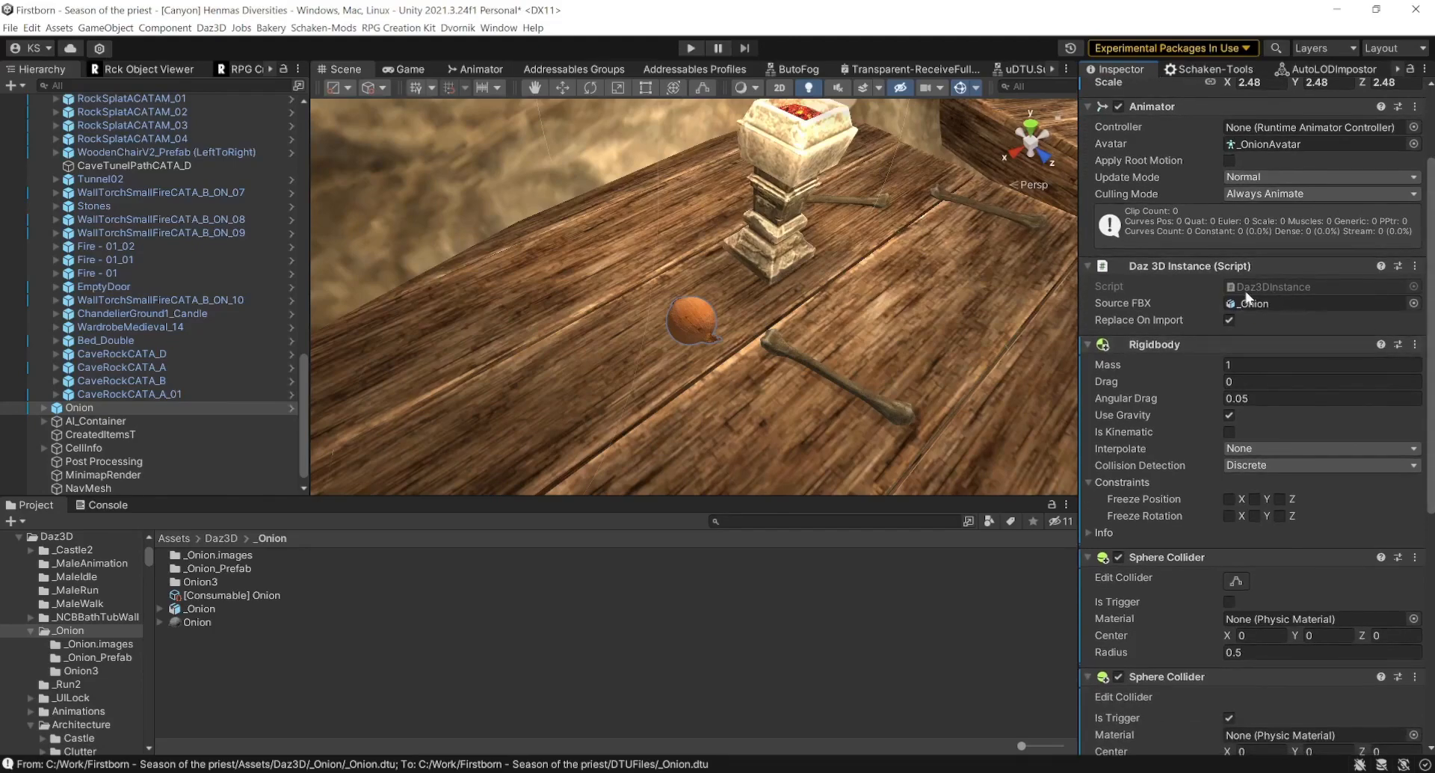
pyautogui.click(1415, 266)
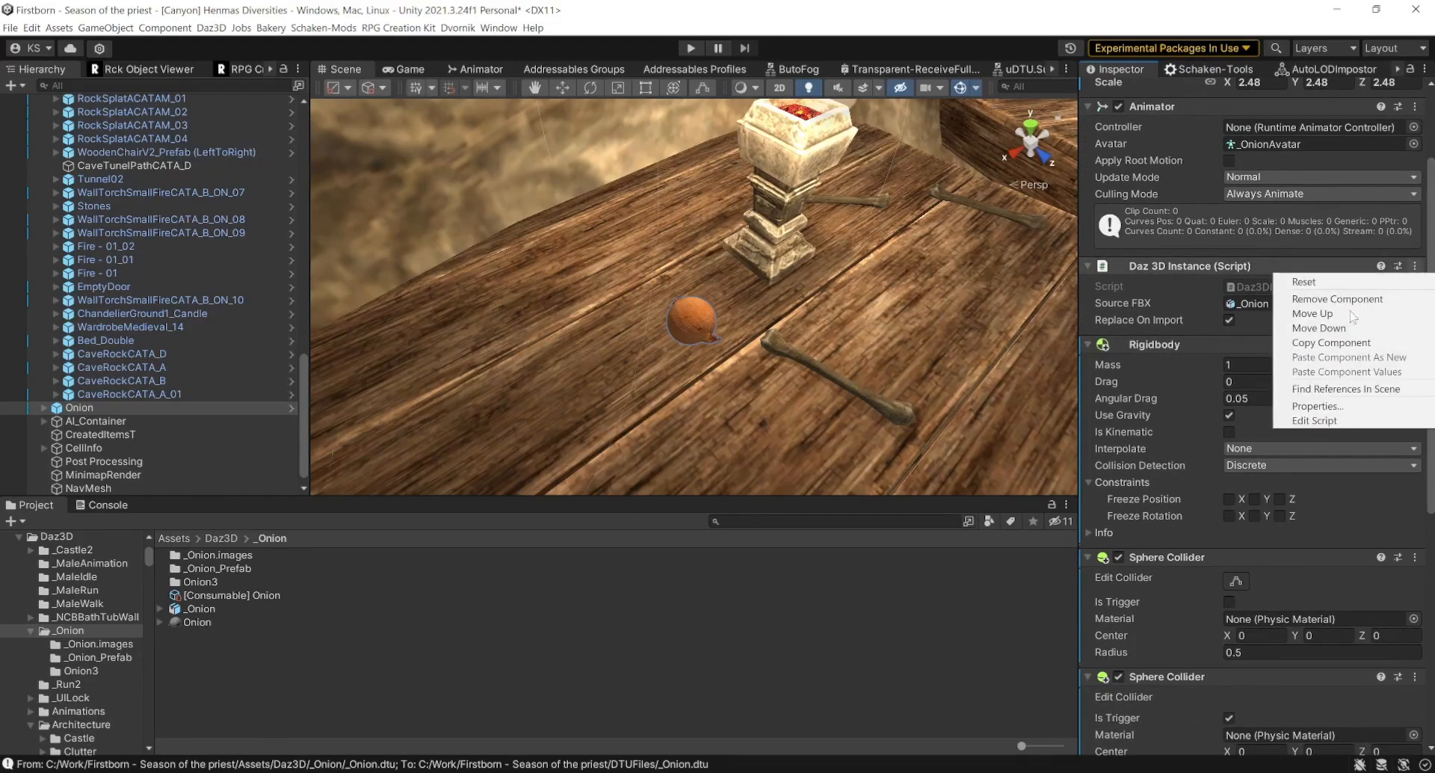
pyautogui.click(1339, 299)
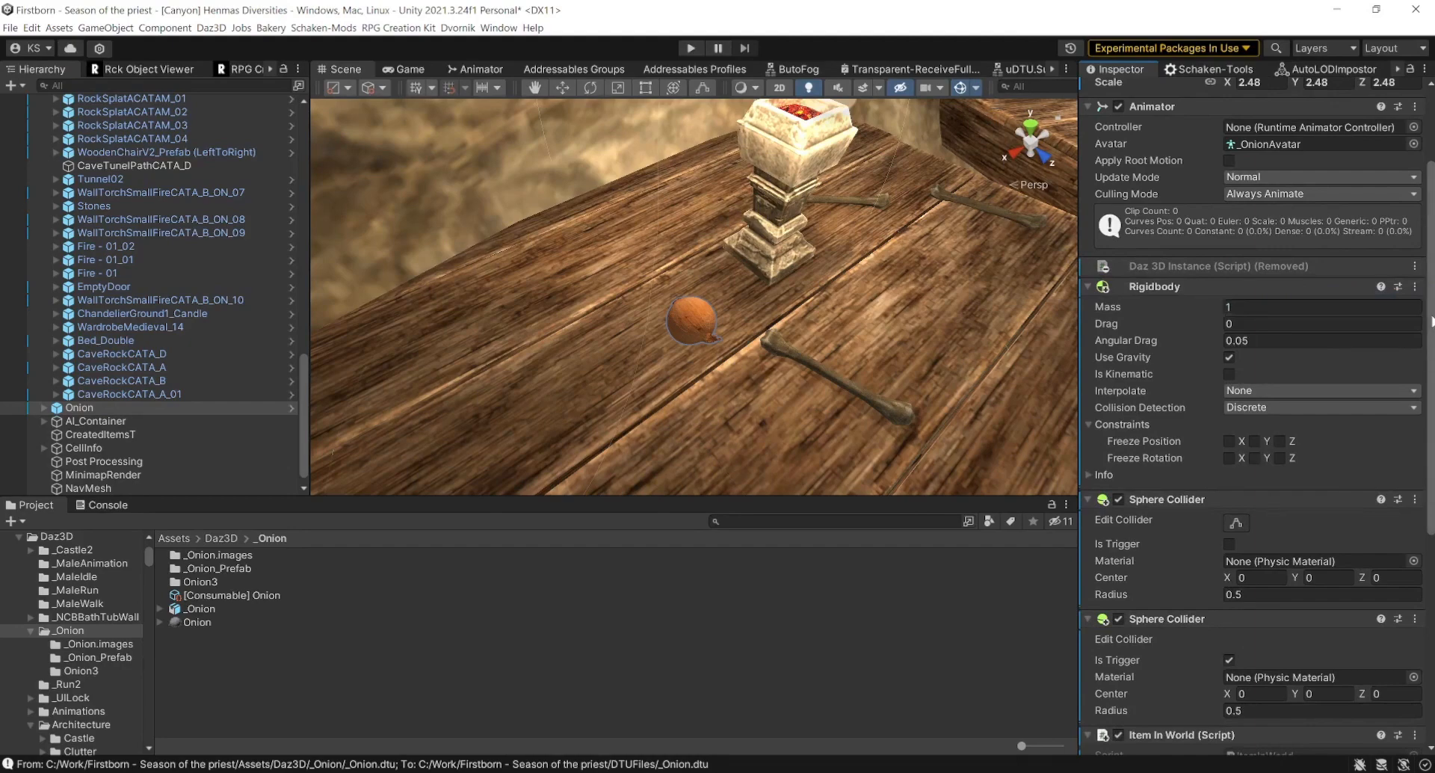
pyautogui.scroll(4, 1428, 321)
pyautogui.click(1415, 233)
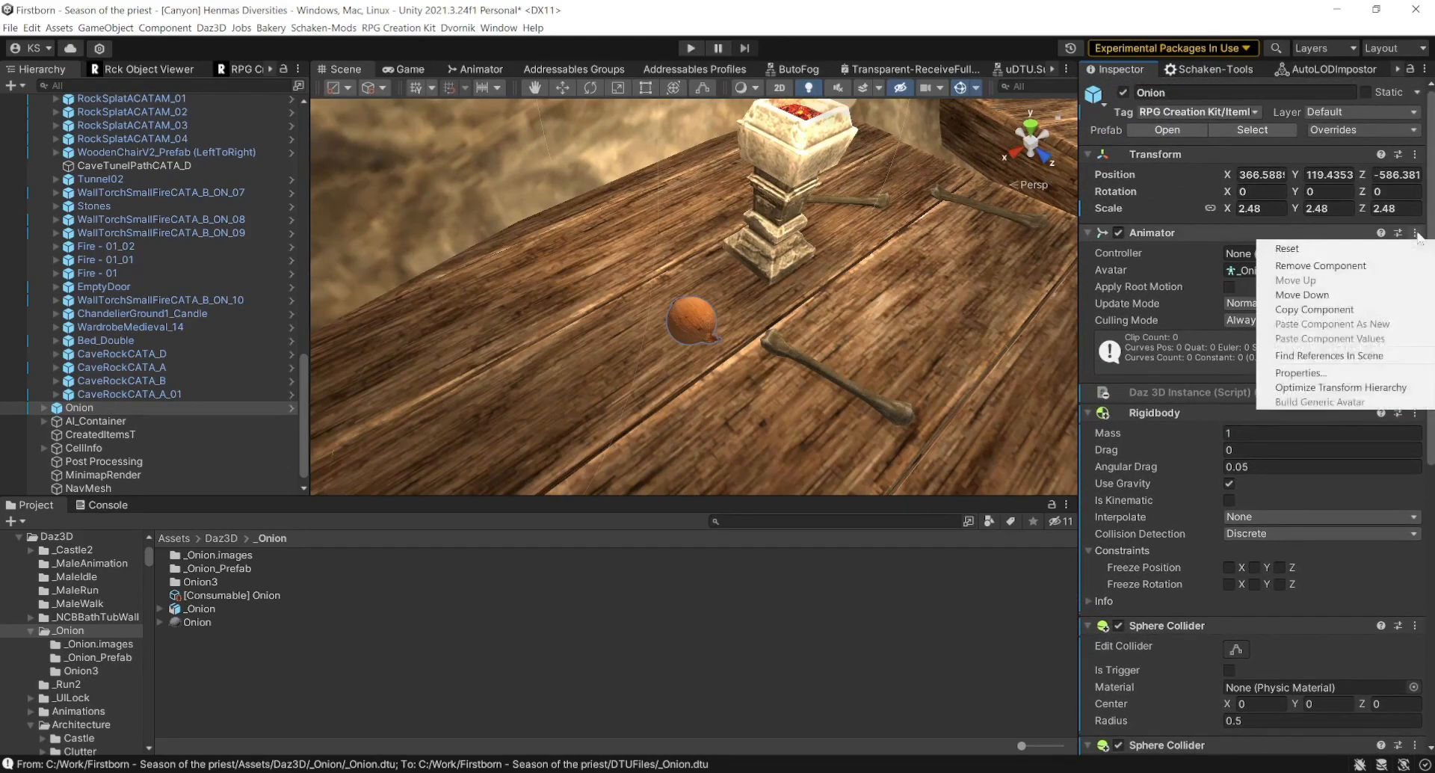
pyautogui.click(1353, 266)
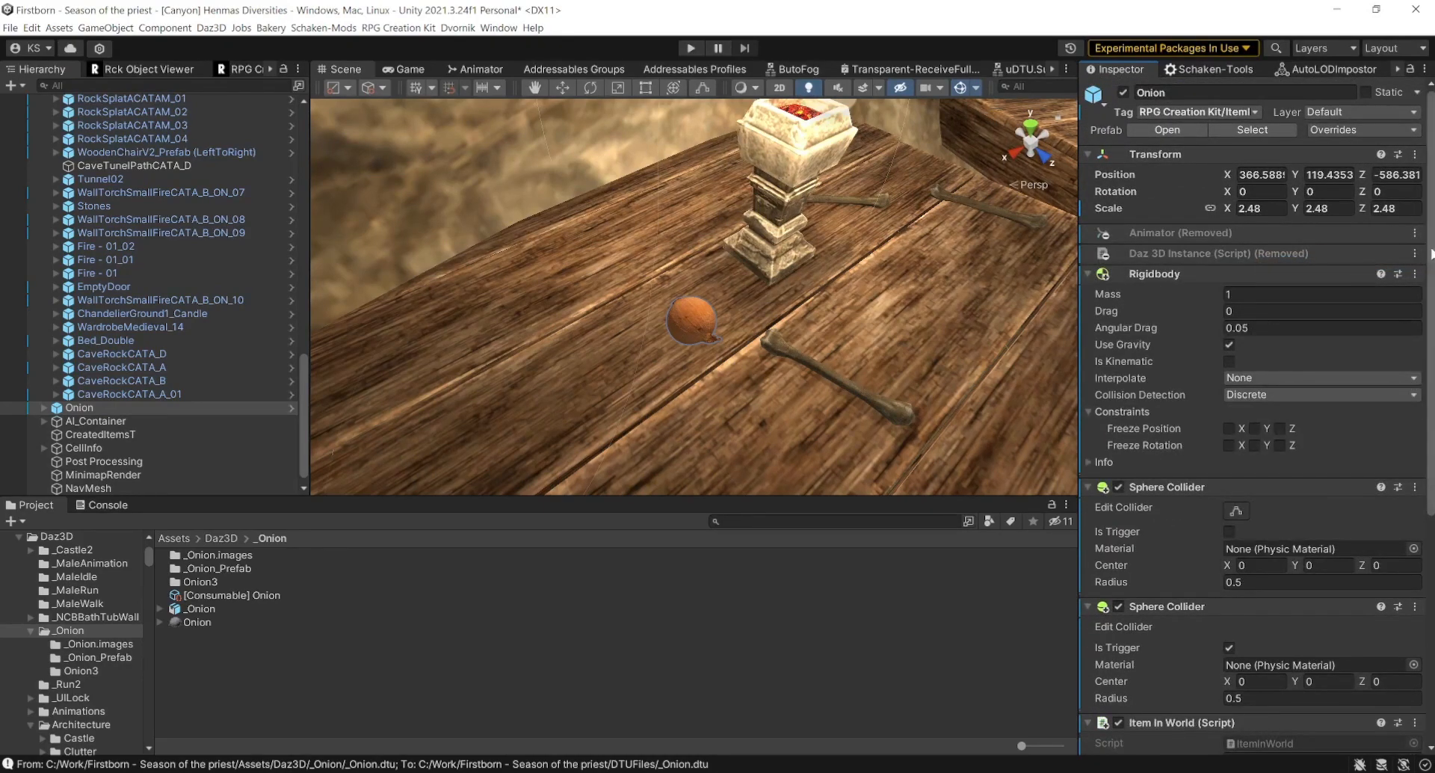
# - Set the Onion's trigger sphere collider radius to 0.14 and its physical sphere collider radius to 0.05, checking their fit around the mesh
pyautogui.scroll(-4, 1230, 335)
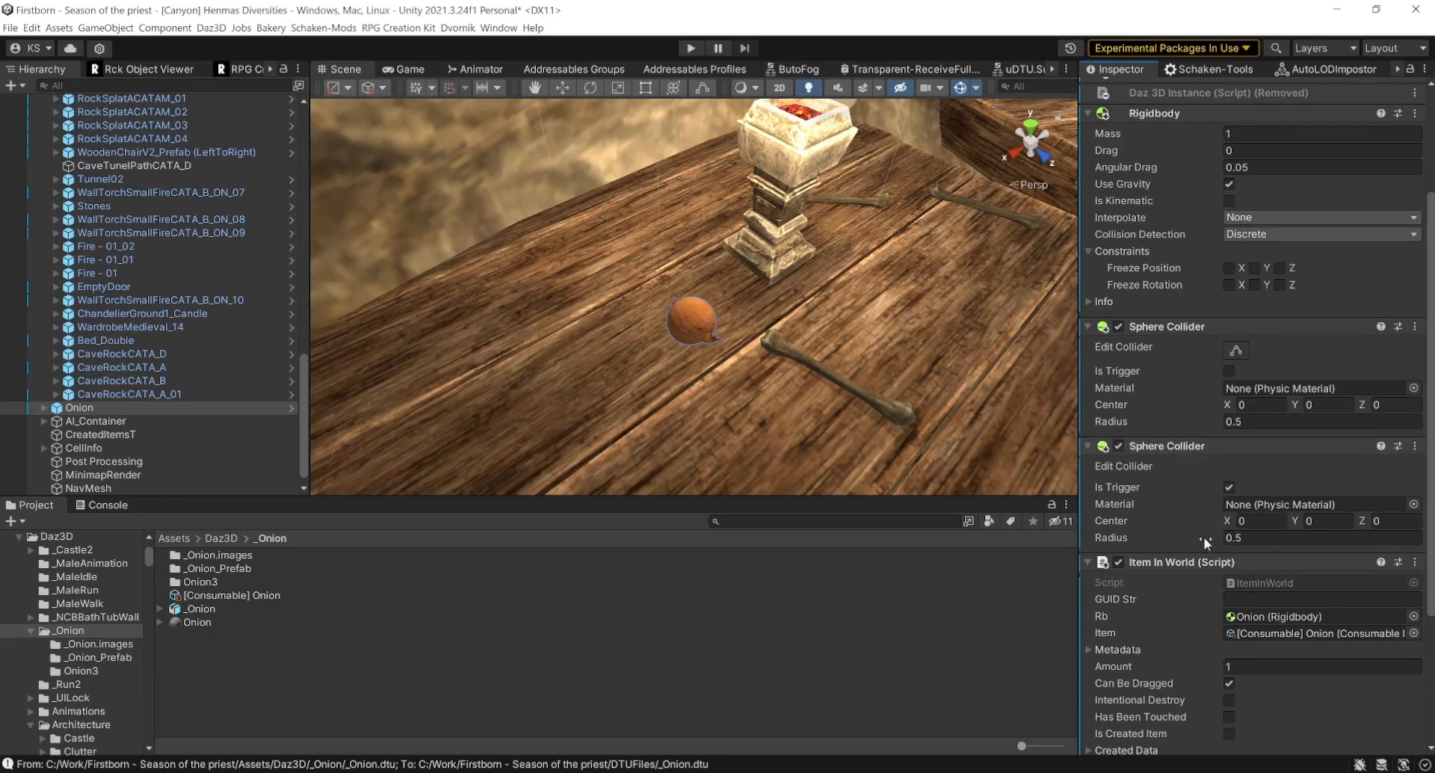
pyautogui.moveTo(1204, 537); pyautogui.dragTo(1197, 538)
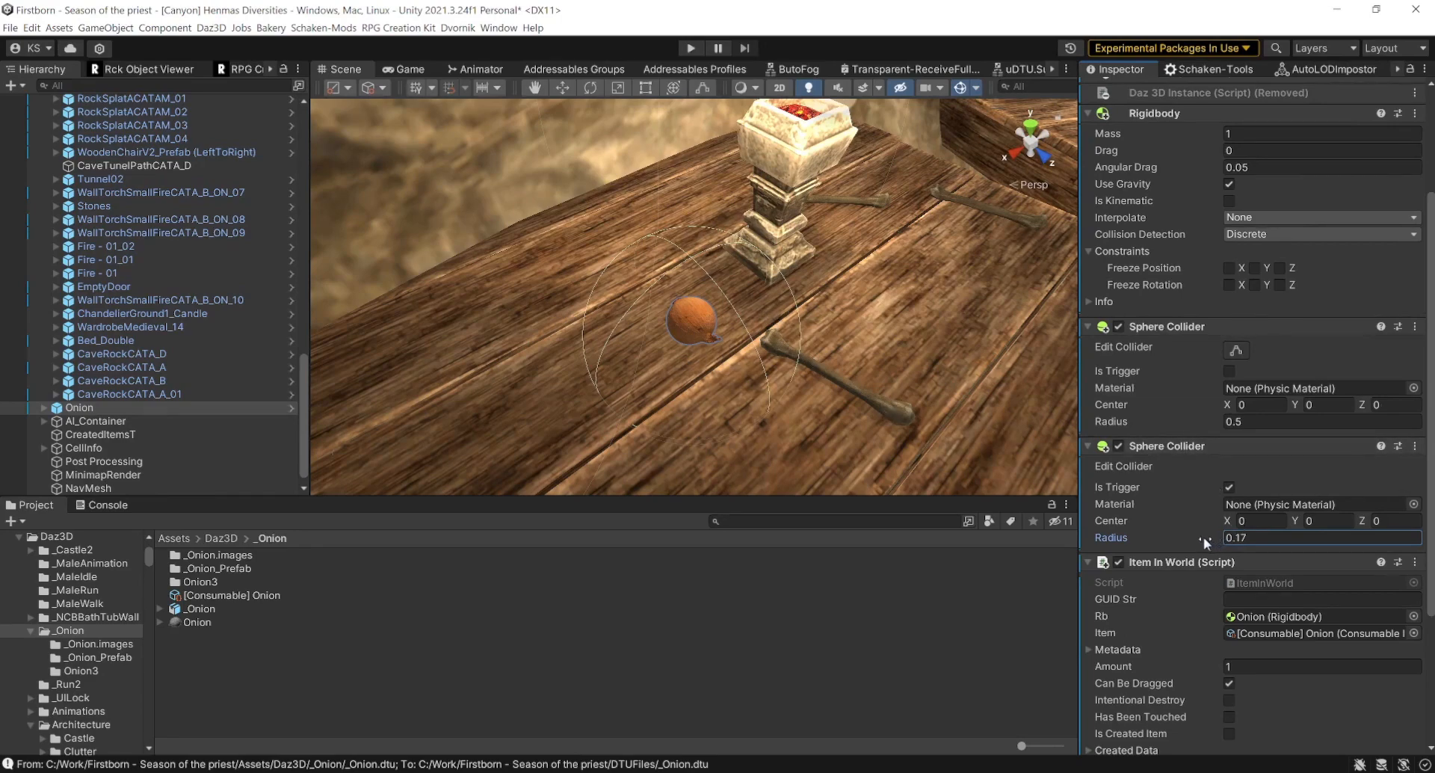
pyautogui.moveTo(1199, 537); pyautogui.dragTo(1196, 535)
pyautogui.moveTo(1204, 424); pyautogui.dragTo(1190, 424)
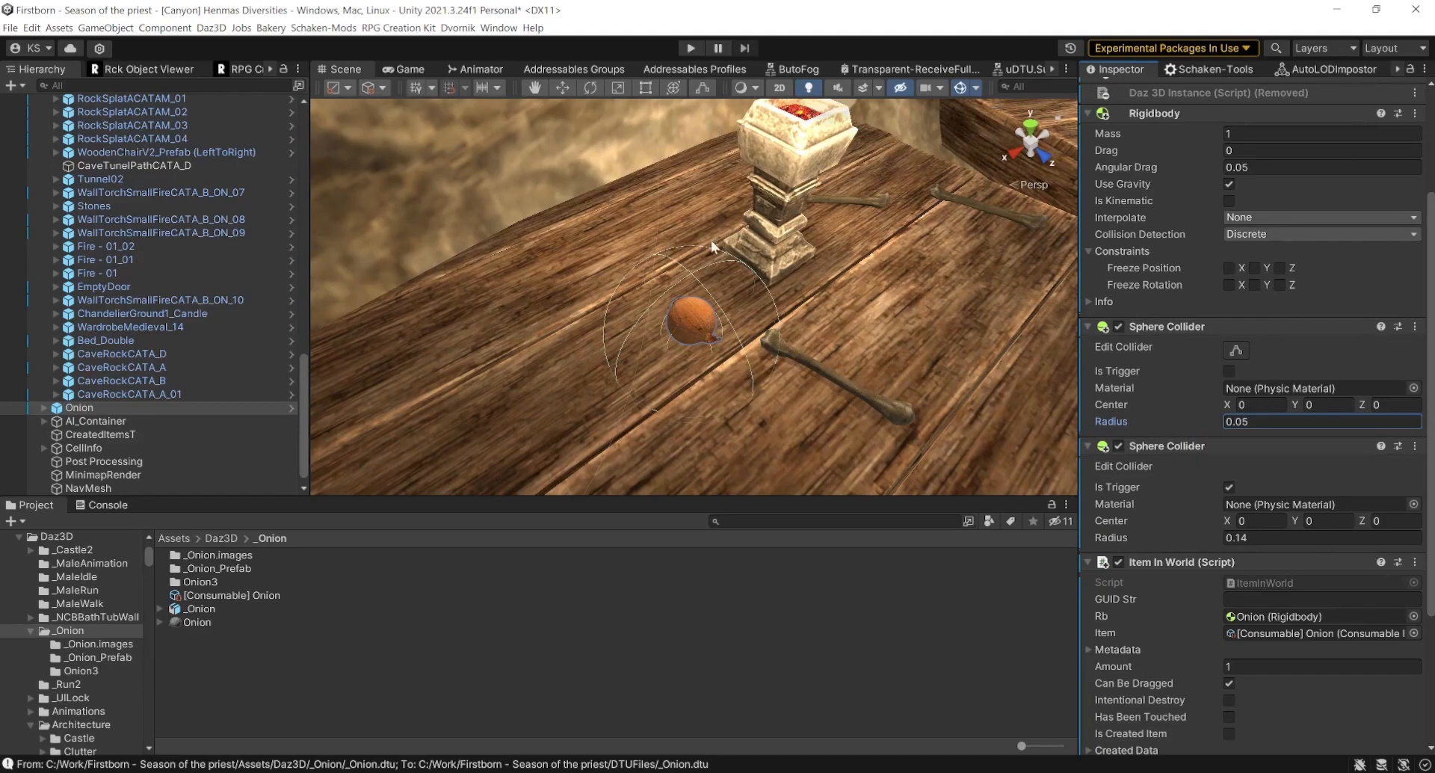
pyautogui.moveTo(711, 240); pyautogui.dragTo(706, 119, button='right')
pyautogui.scroll(4, 712, 257)
pyautogui.scroll(-5, 707, 159)
pyautogui.scroll(2, 710, 320)
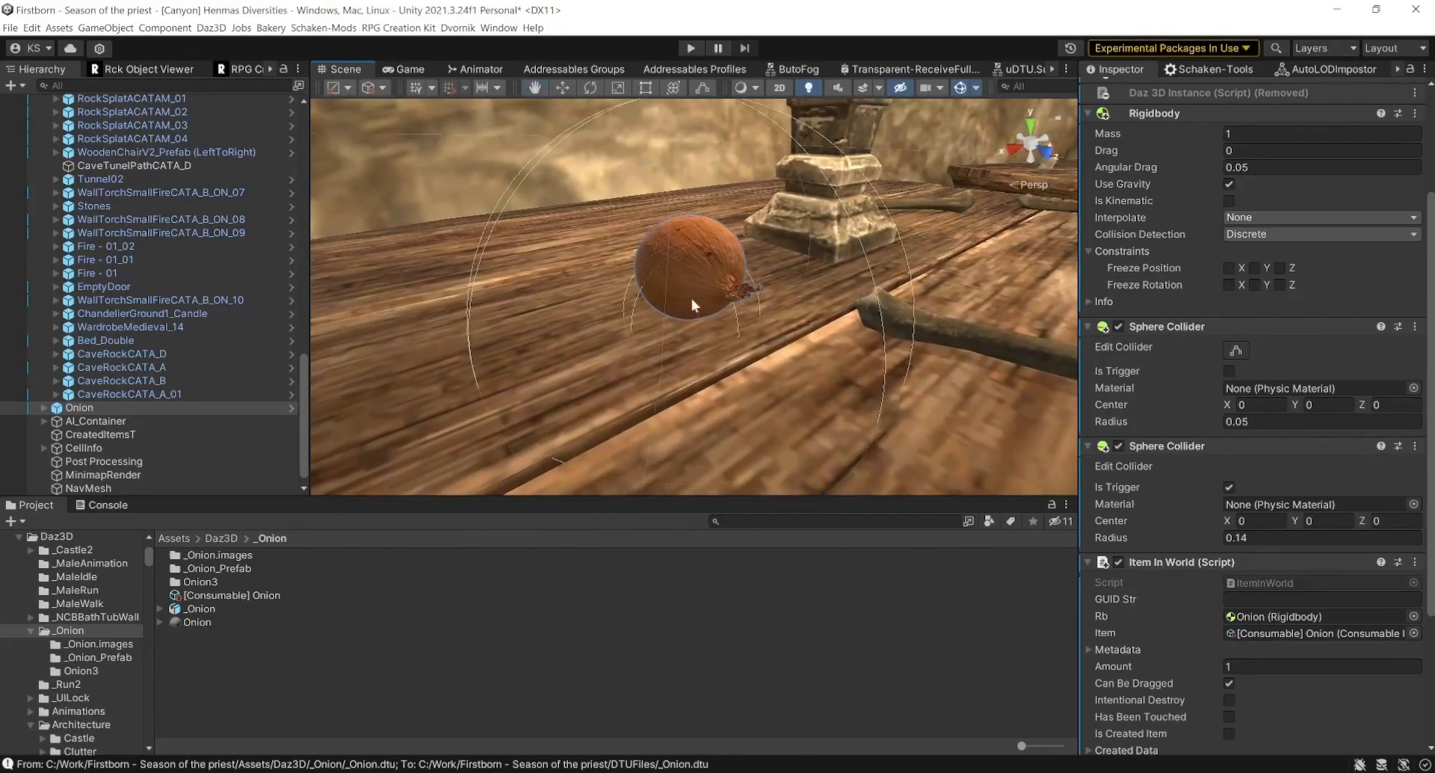
# - Expand the Onion object in the hierarchy and select its Onion3.Shape child
pyautogui.click(68, 408)
pyautogui.press('Right')
pyautogui.press('Down')
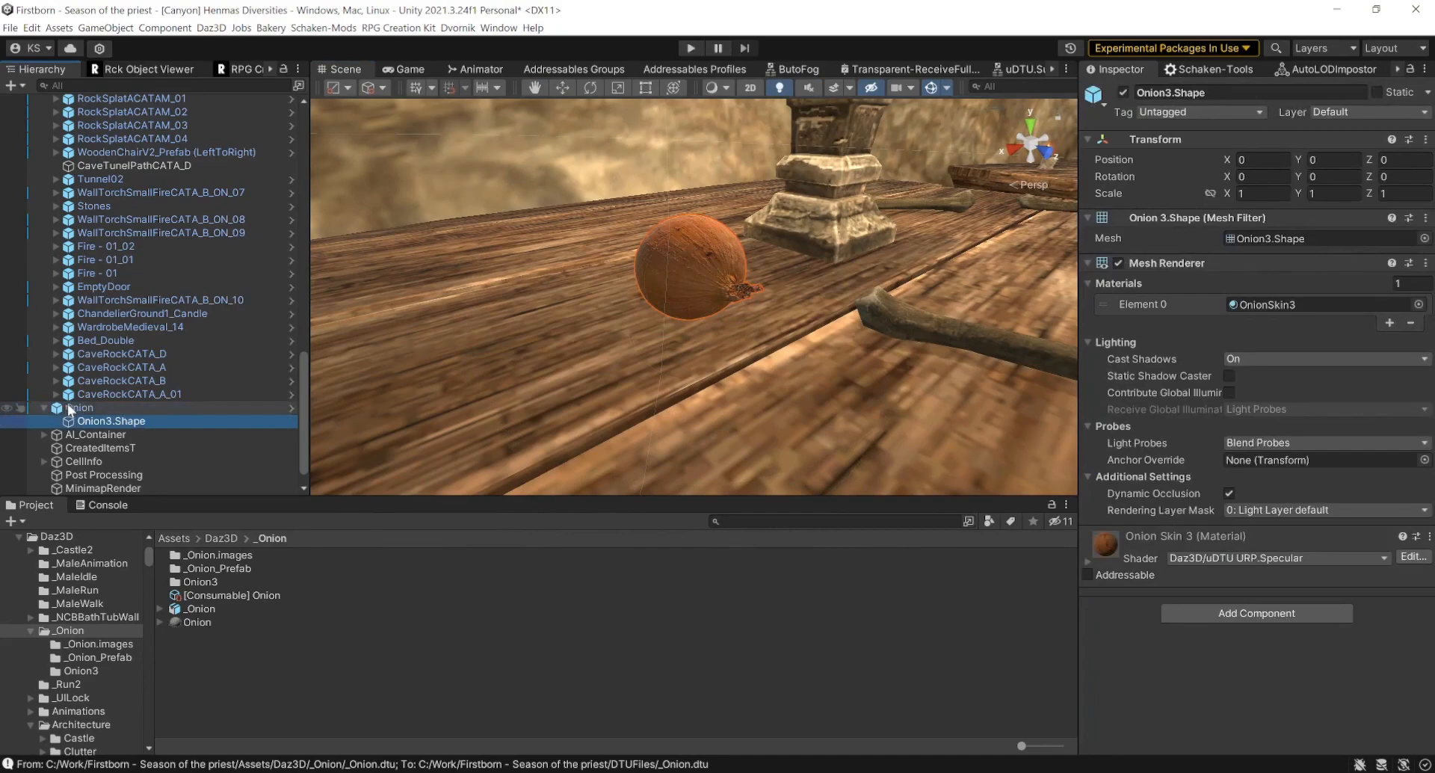
pyautogui.click(1201, 624)
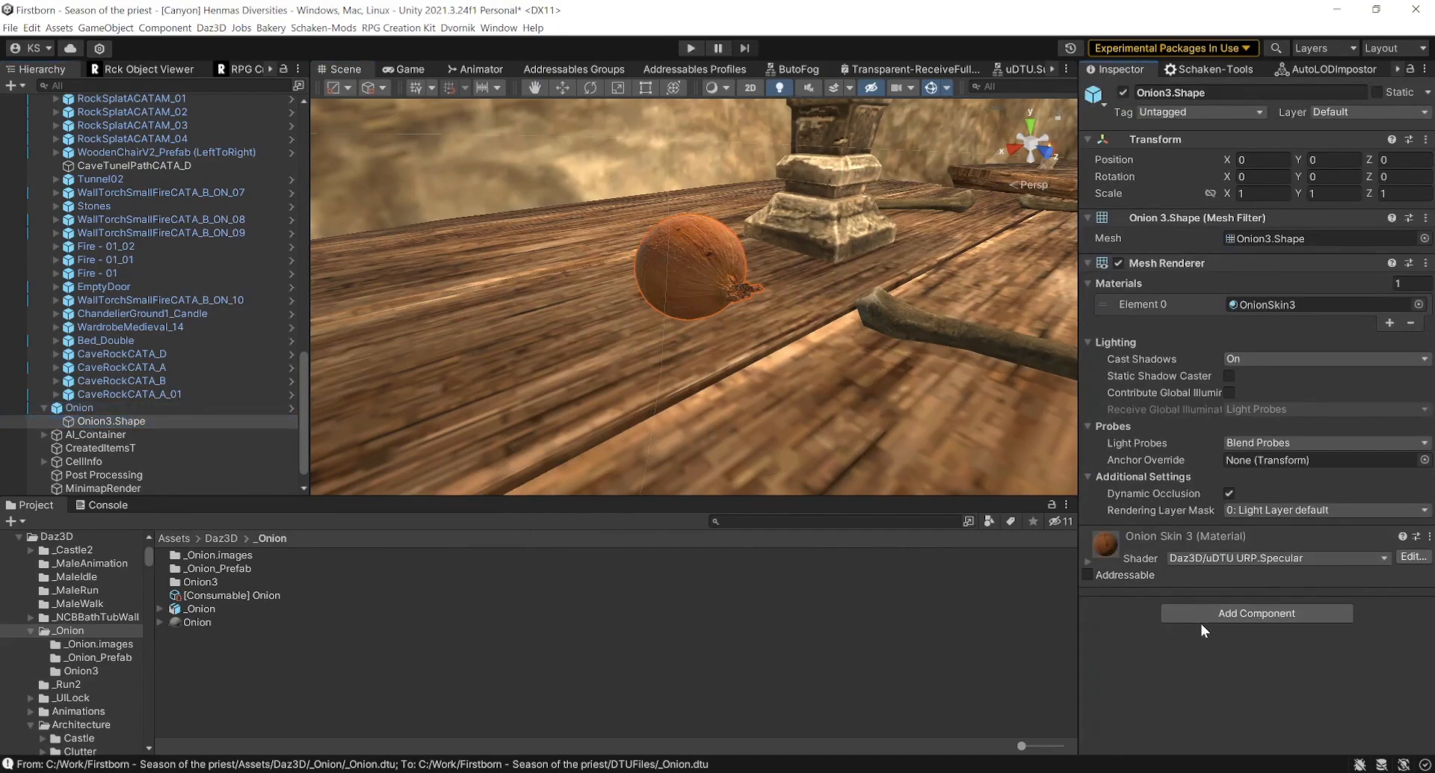
pyautogui.press('e')
pyautogui.press('r')
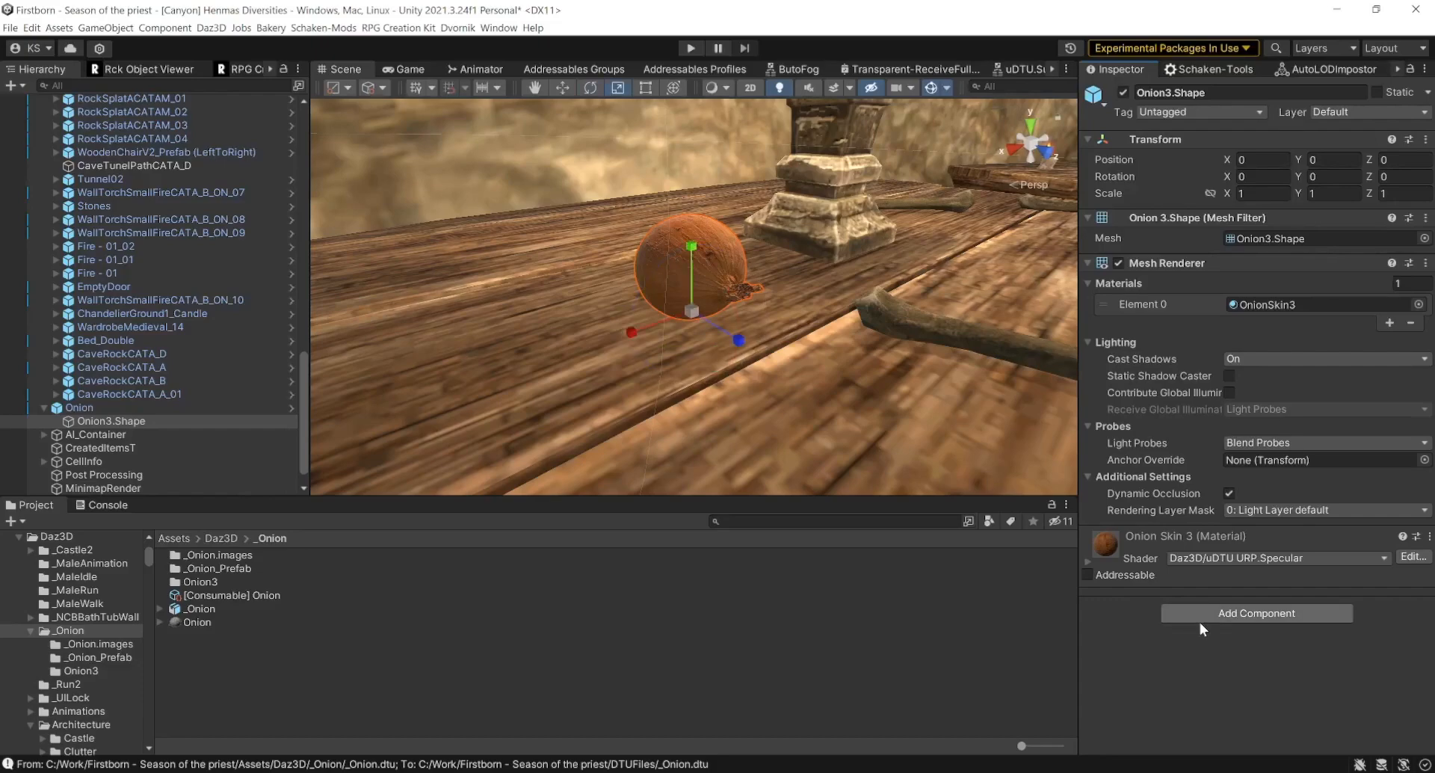
pyautogui.hotkey('ctrl', 'z')
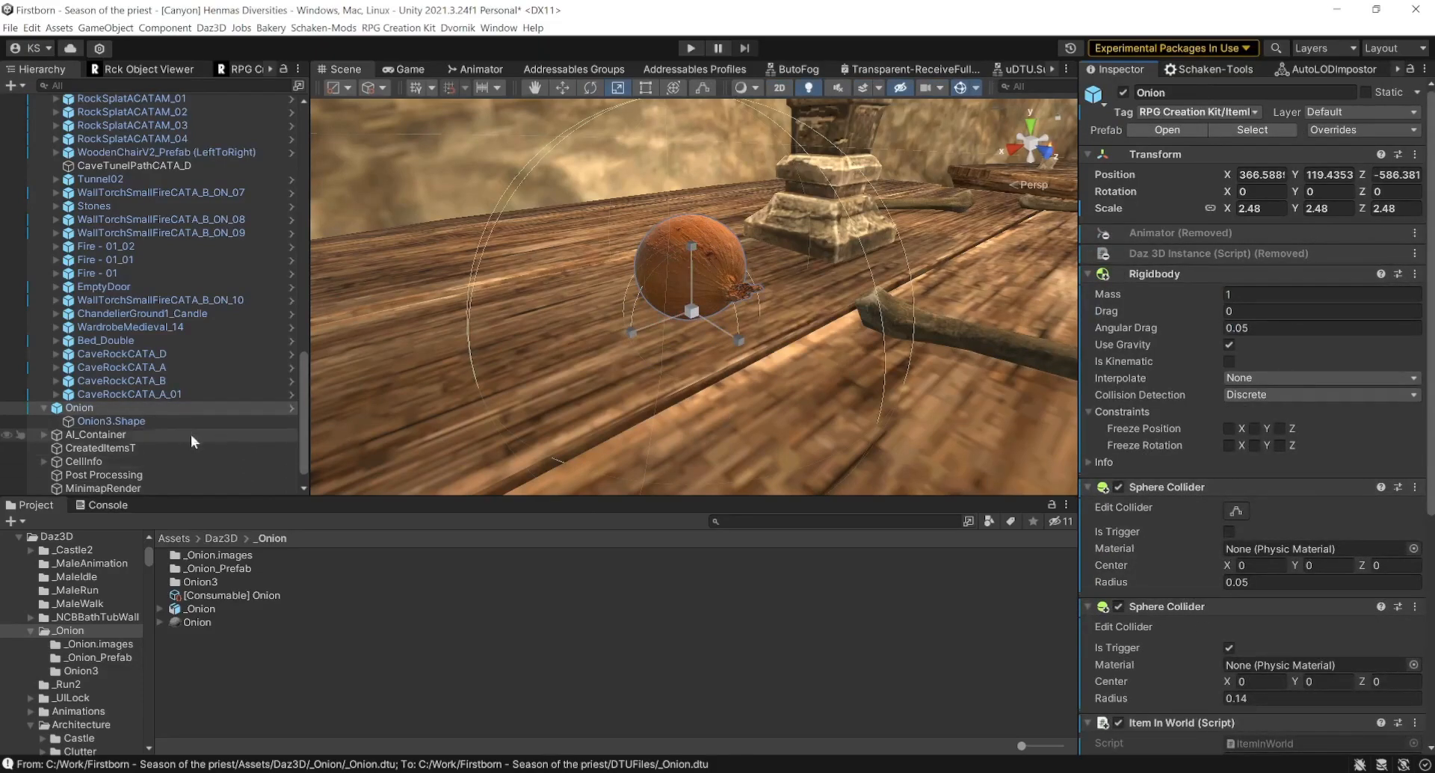
# - Search the components for collider and add a Sphere Collider to the Onion3.Shape child object
pyautogui.click(164, 424)
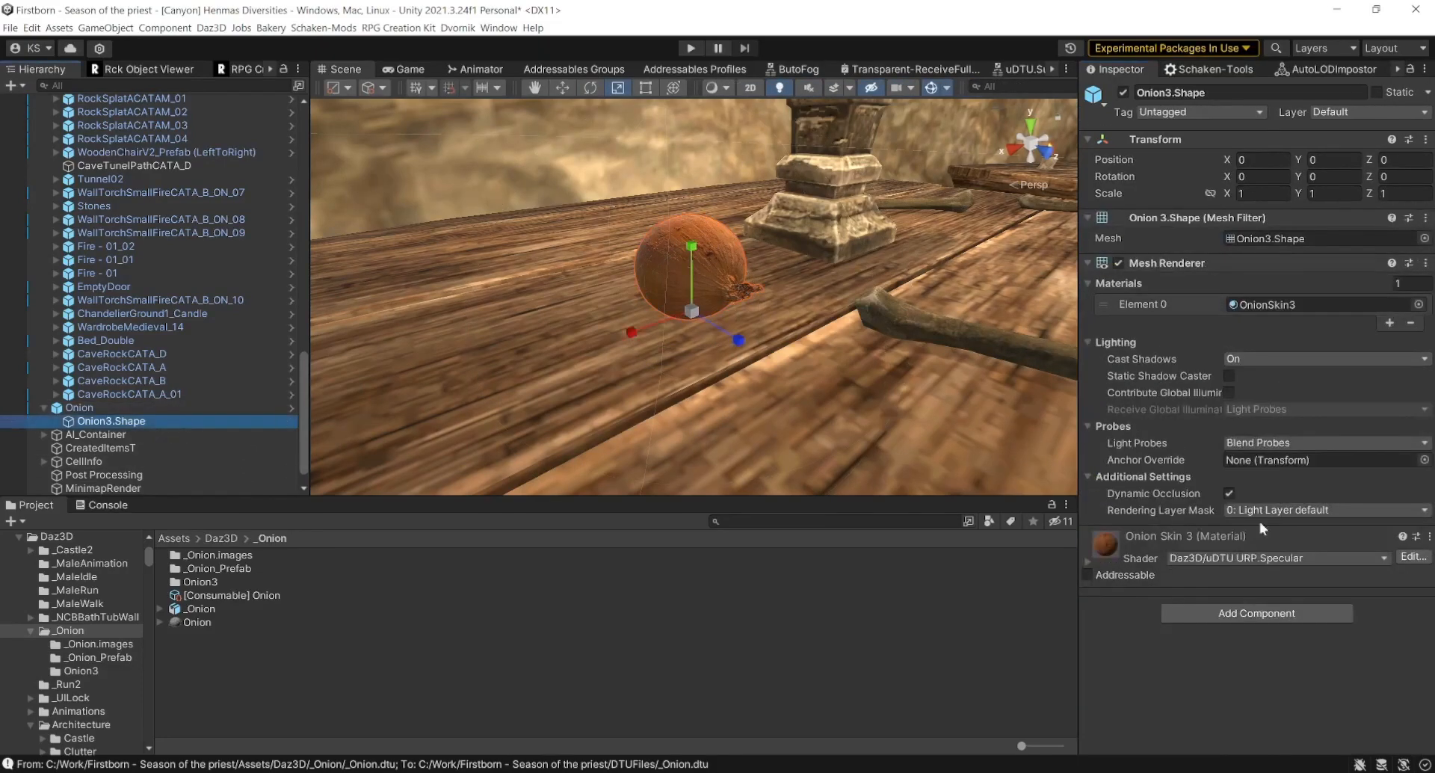
pyautogui.click(1246, 617)
pyautogui.press('Up')
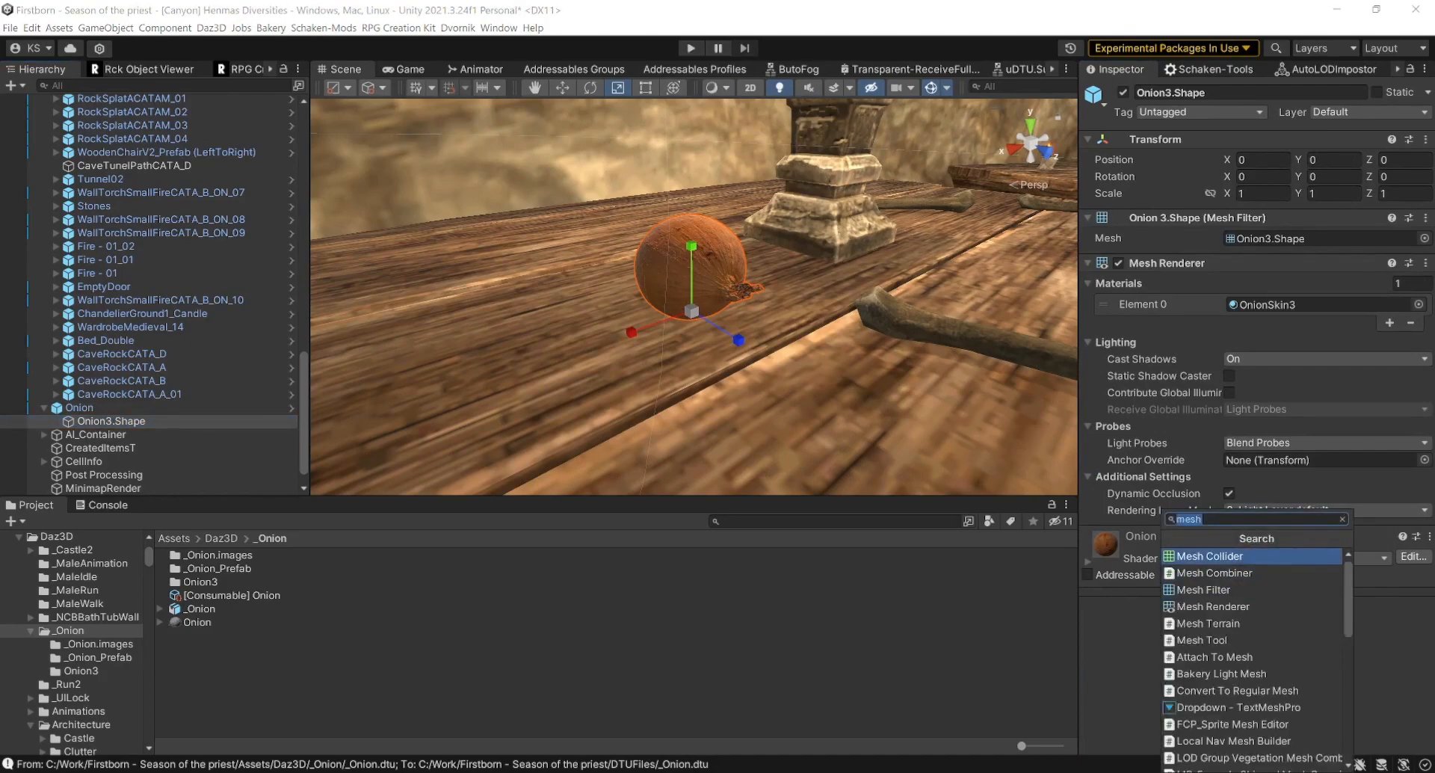
pyautogui.write('collider')
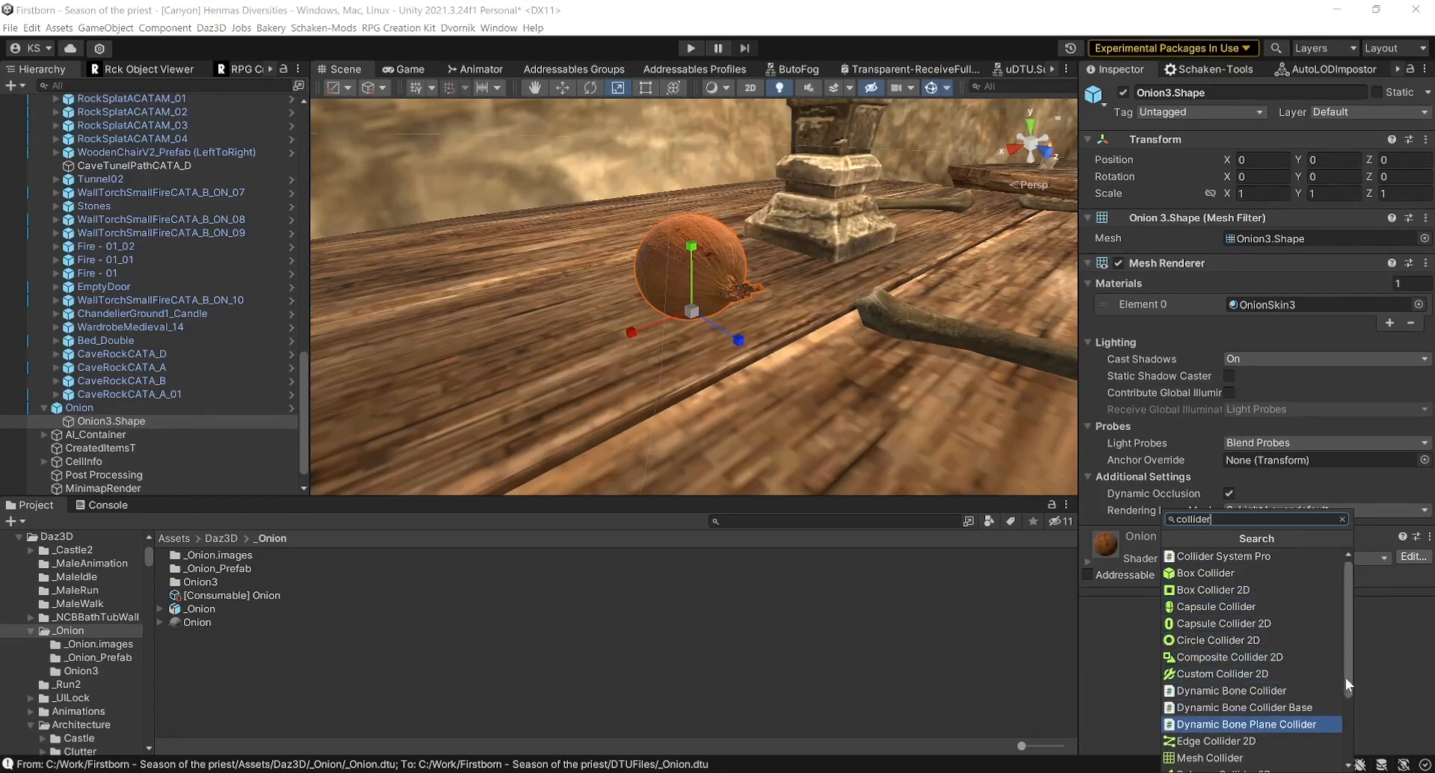
pyautogui.moveTo(1345, 677); pyautogui.dragTo(1348, 714)
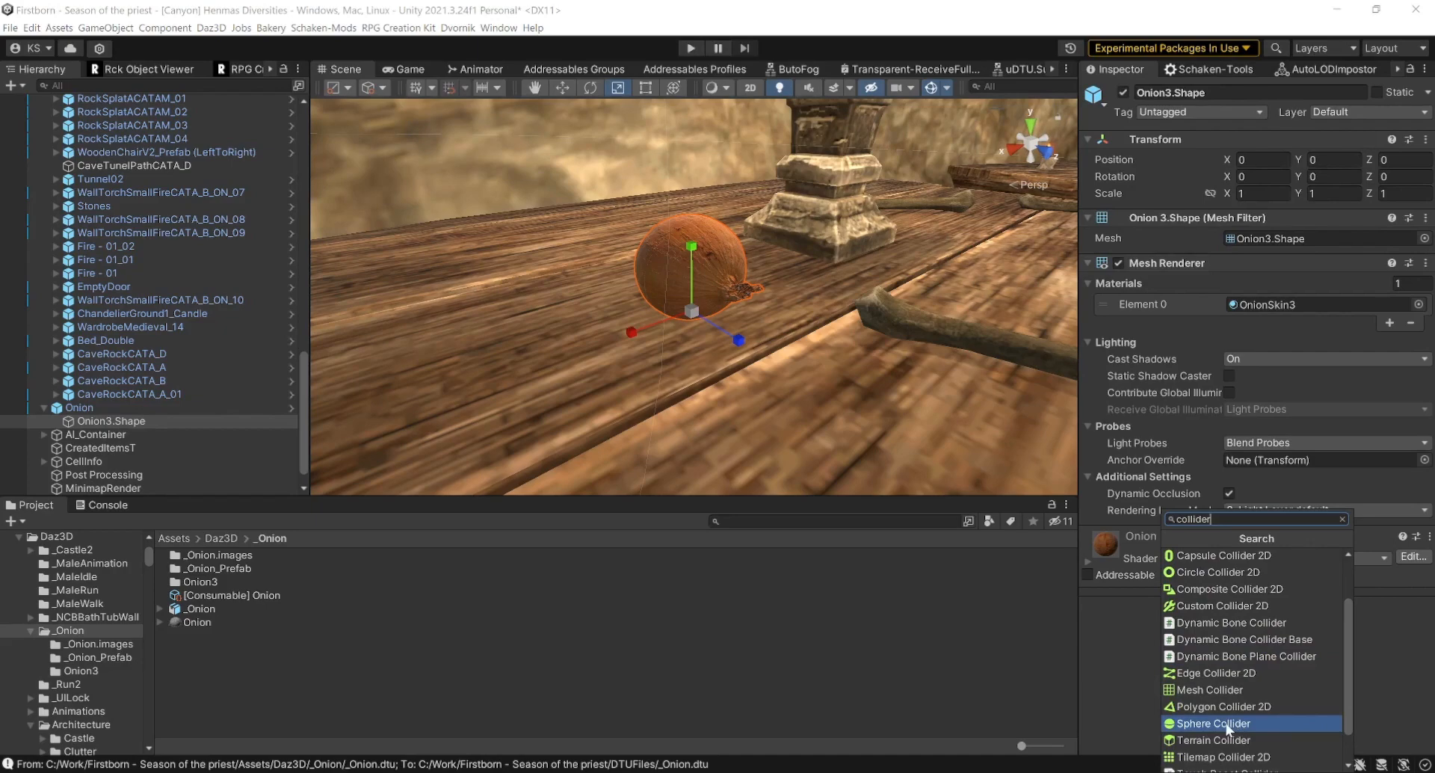
pyautogui.click(1229, 725)
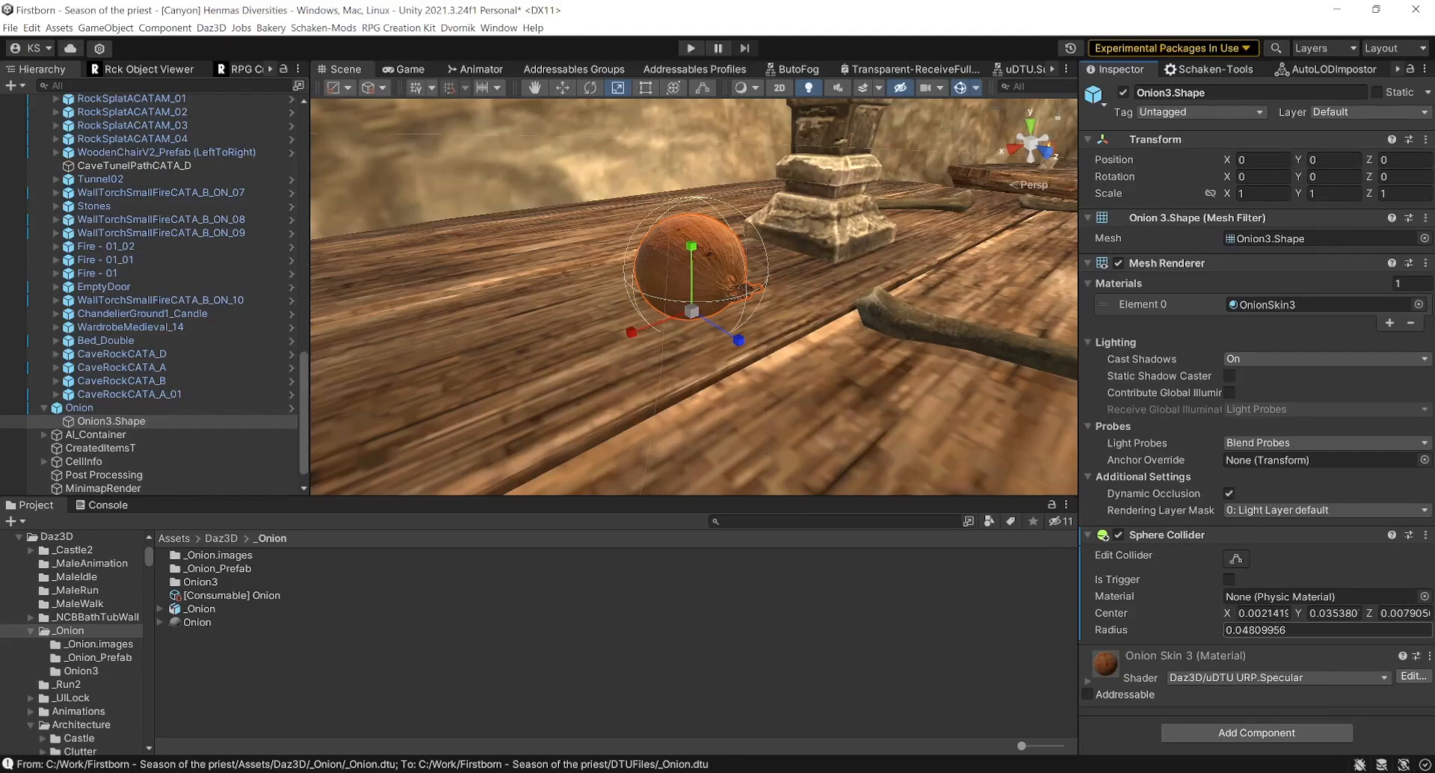
# - Reduce the Sphere Collider radius on Onion3.Shape to 0.04009956 for a tight fit around the mesh
pyautogui.click(1278, 630)
pyautogui.click(1279, 630)
pyautogui.press('BackSpace')
pyautogui.write('2')
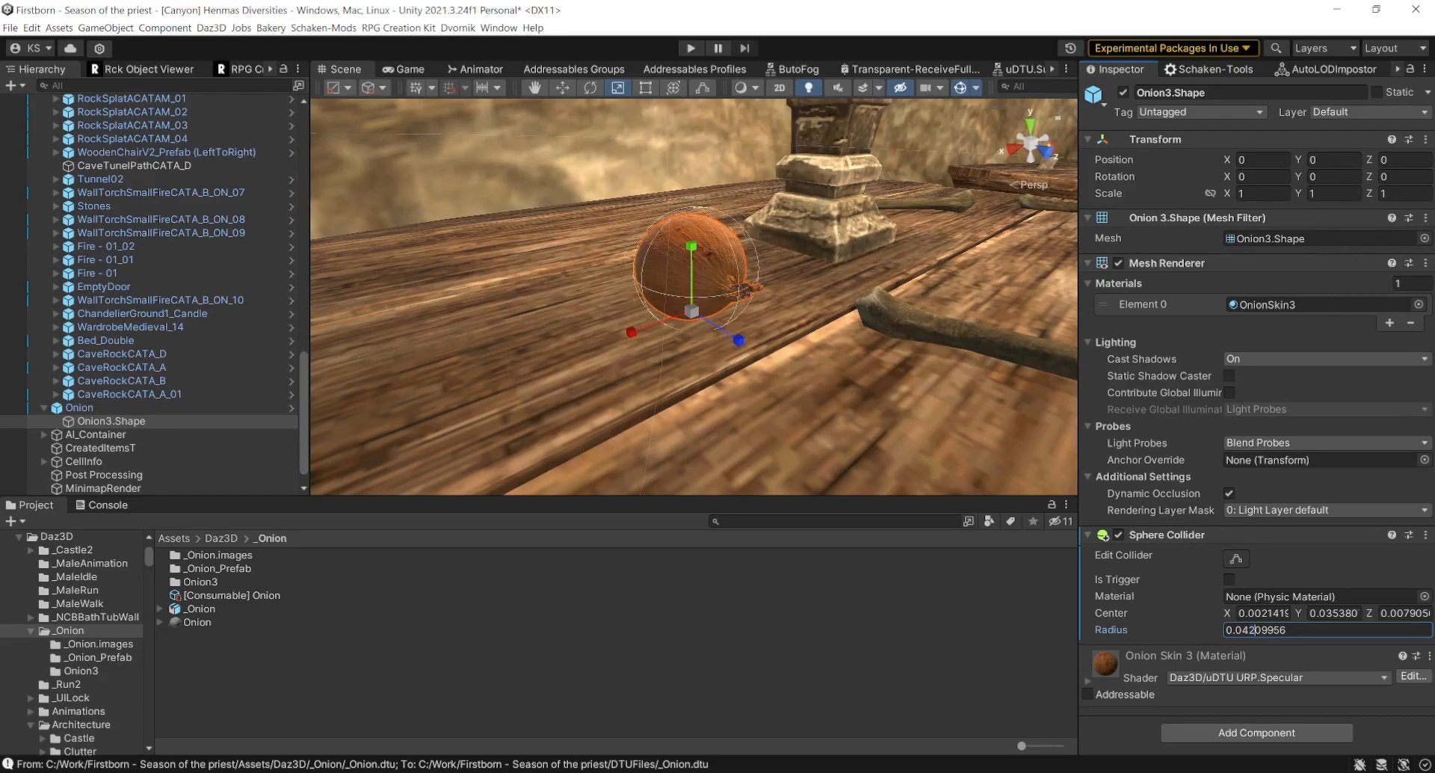
pyautogui.hotkey('shift', 'Left')
pyautogui.write('1')
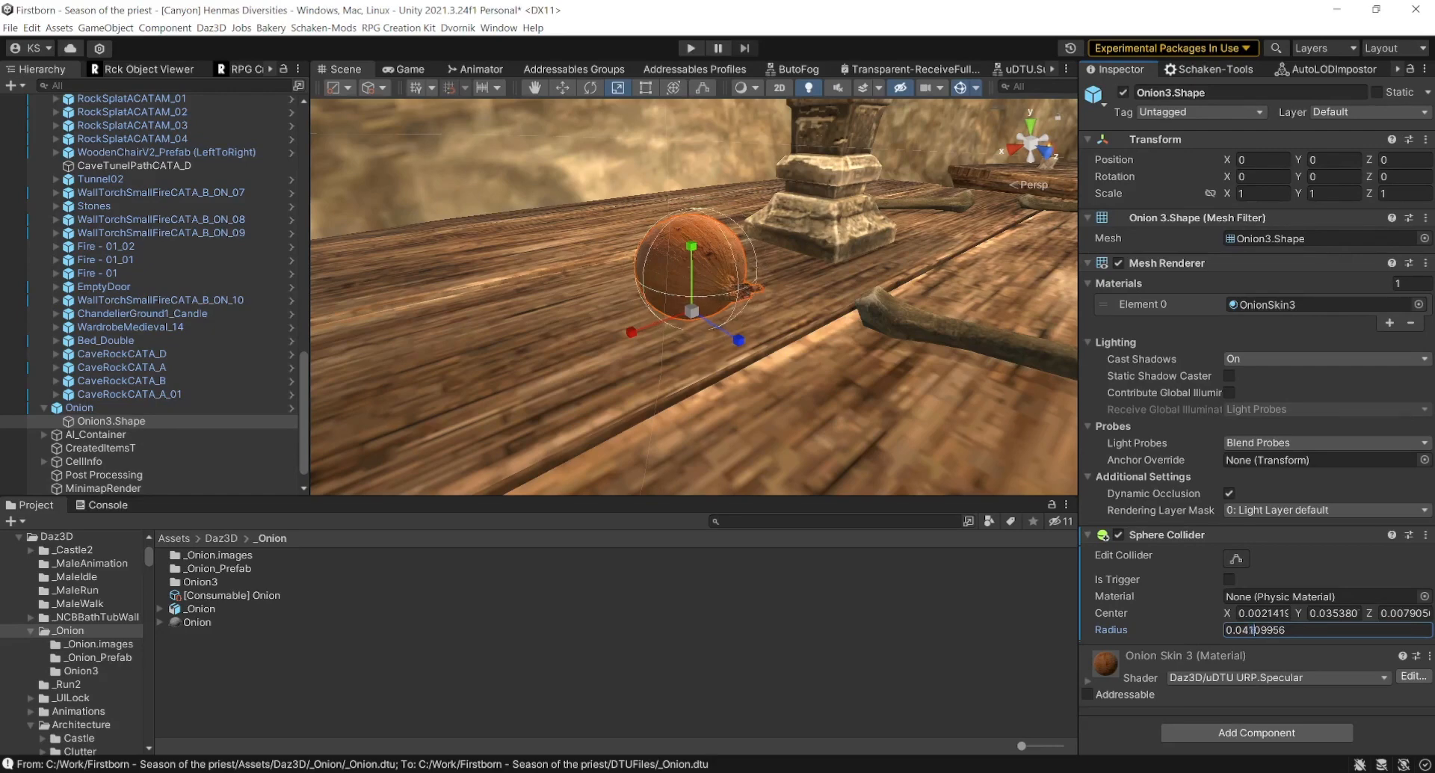
pyautogui.hotkey('shift', 'Left')
pyautogui.write('0')
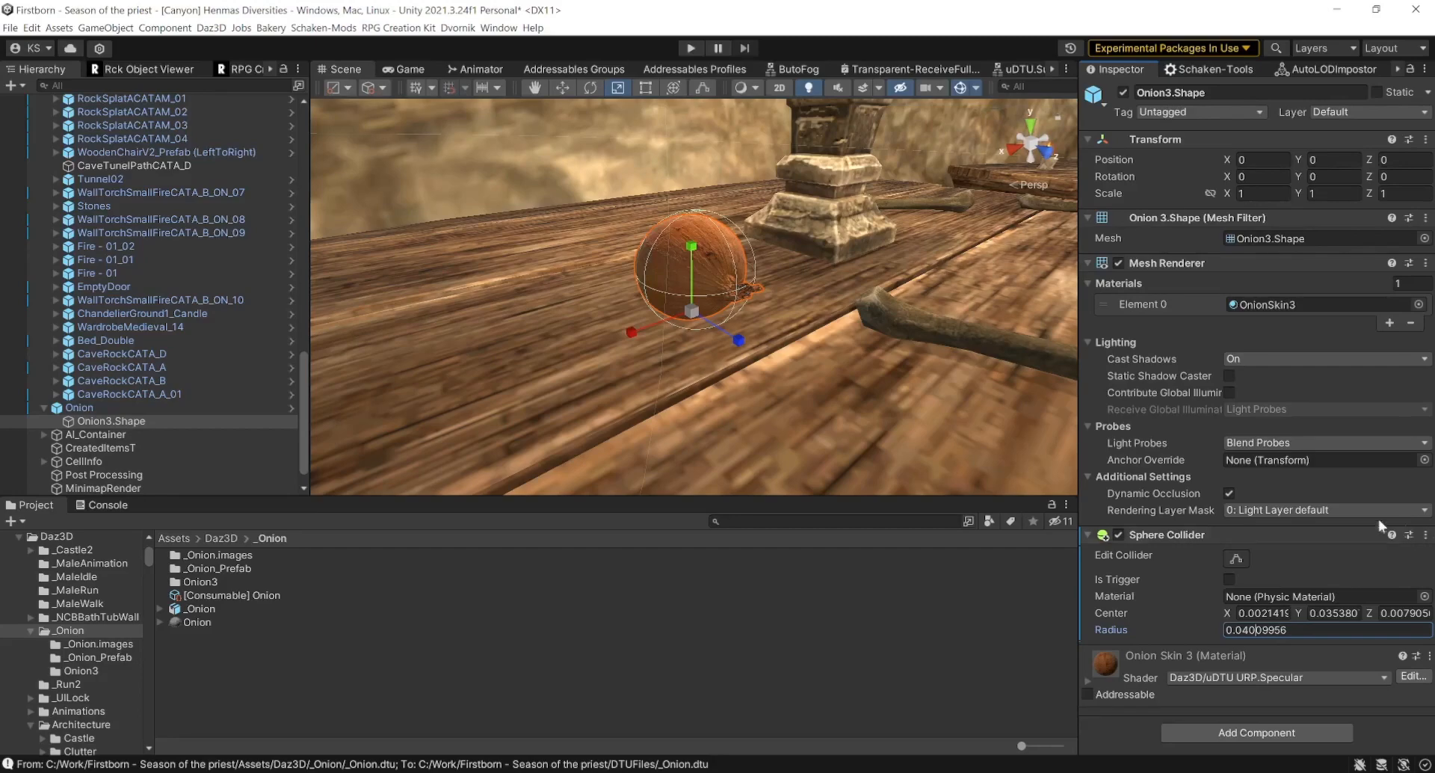
# - Move the fitted Sphere Collider from Onion3.Shape to the parent by pasting its values onto the Onion's non-trigger Sphere Collider
pyautogui.rightClick(1253, 538)
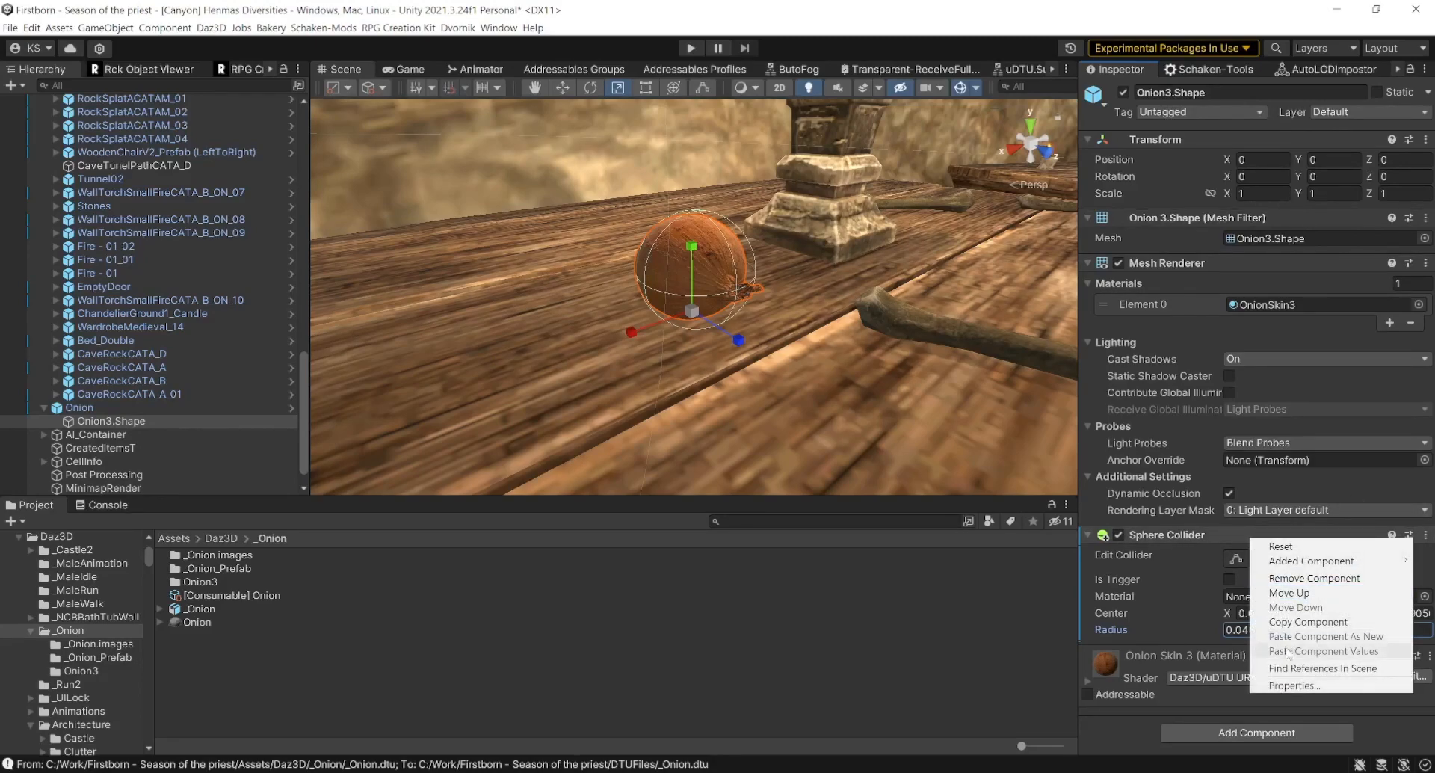
pyautogui.click(1287, 622)
pyautogui.rightClick(1255, 537)
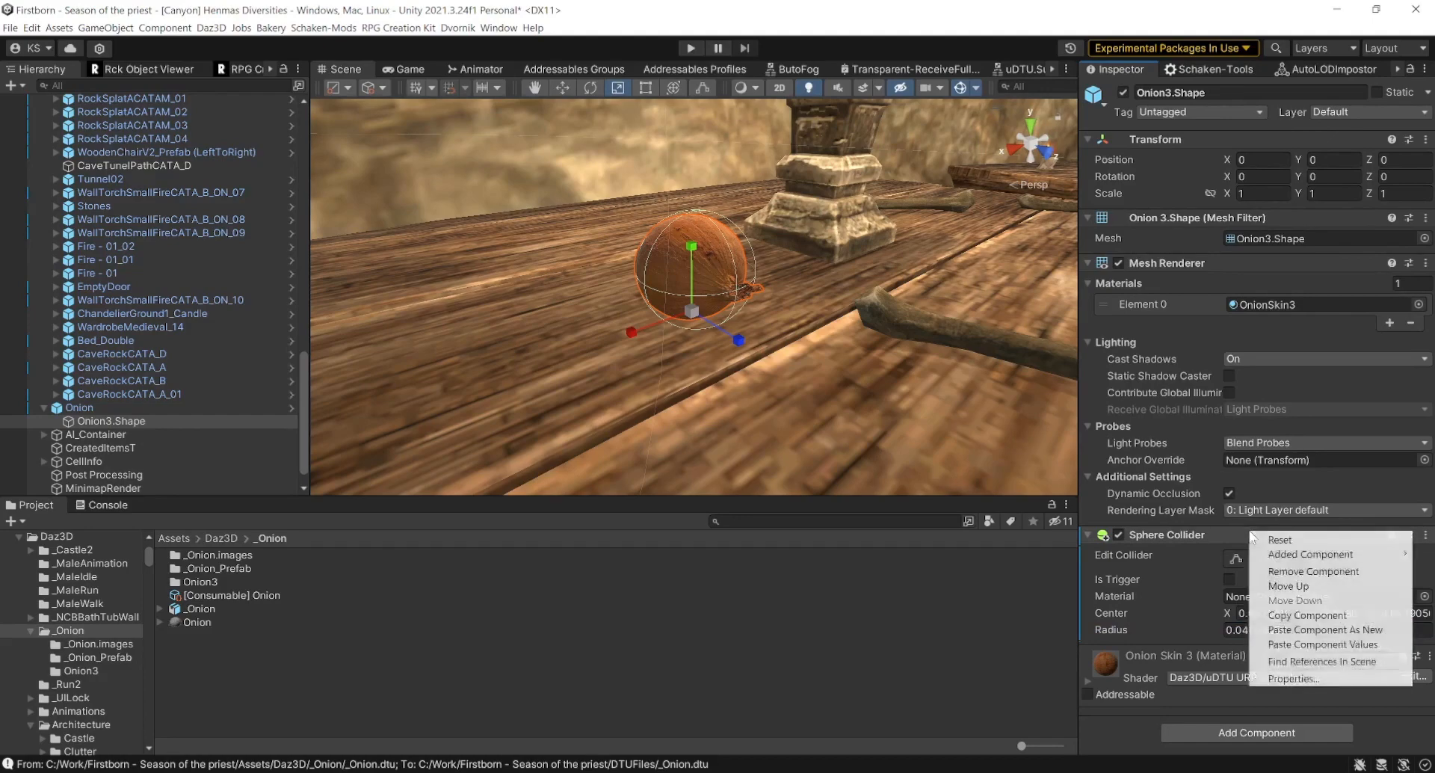
pyautogui.click(1287, 576)
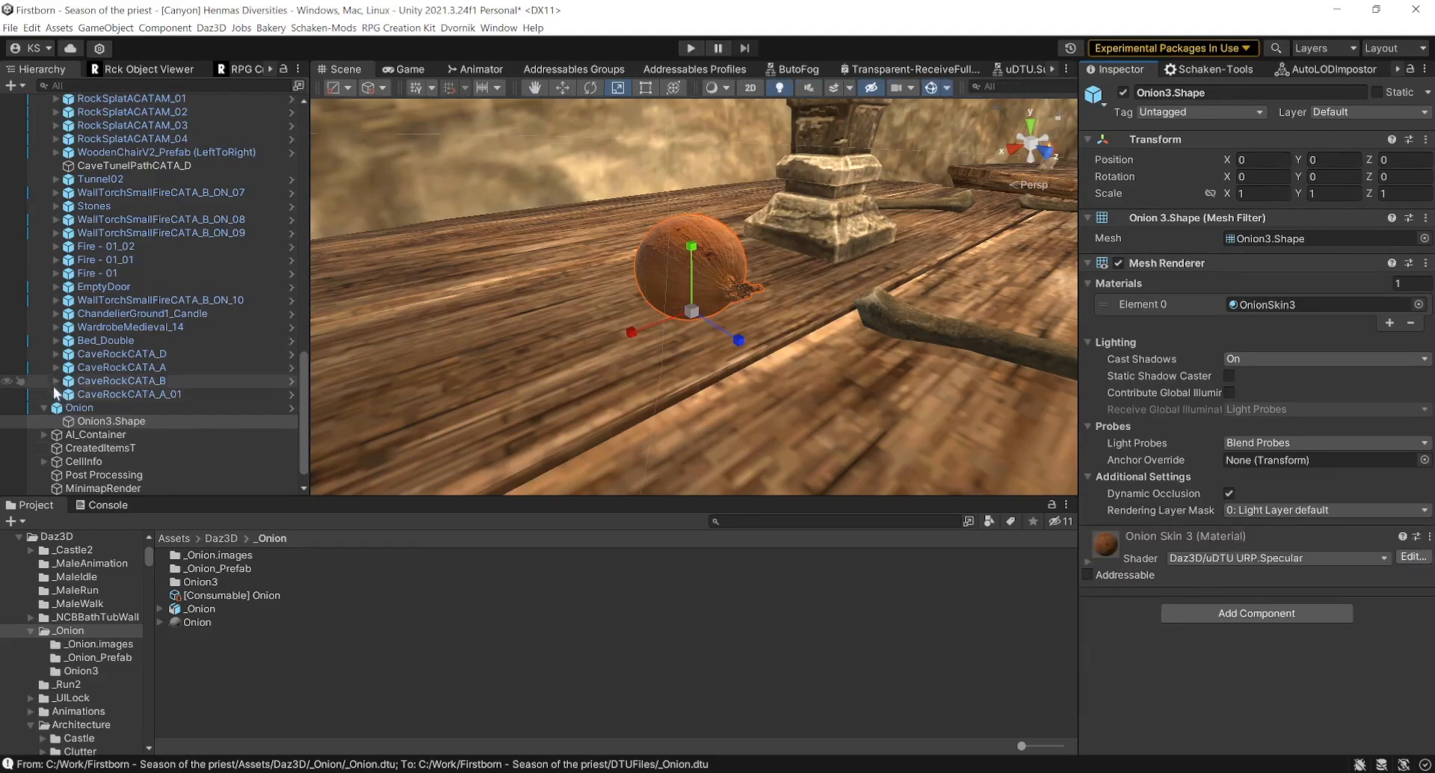
pyautogui.click(79, 408)
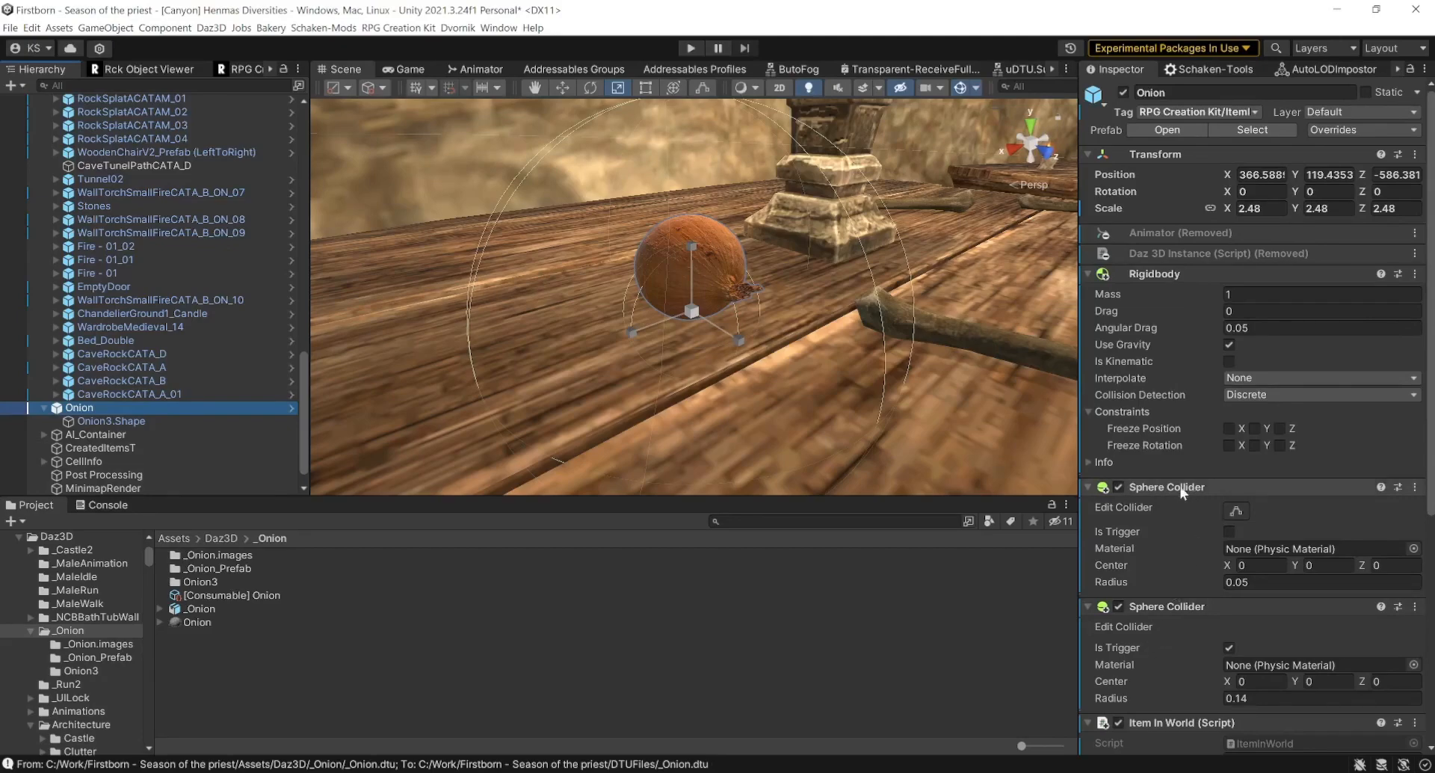
pyautogui.rightClick(1329, 489)
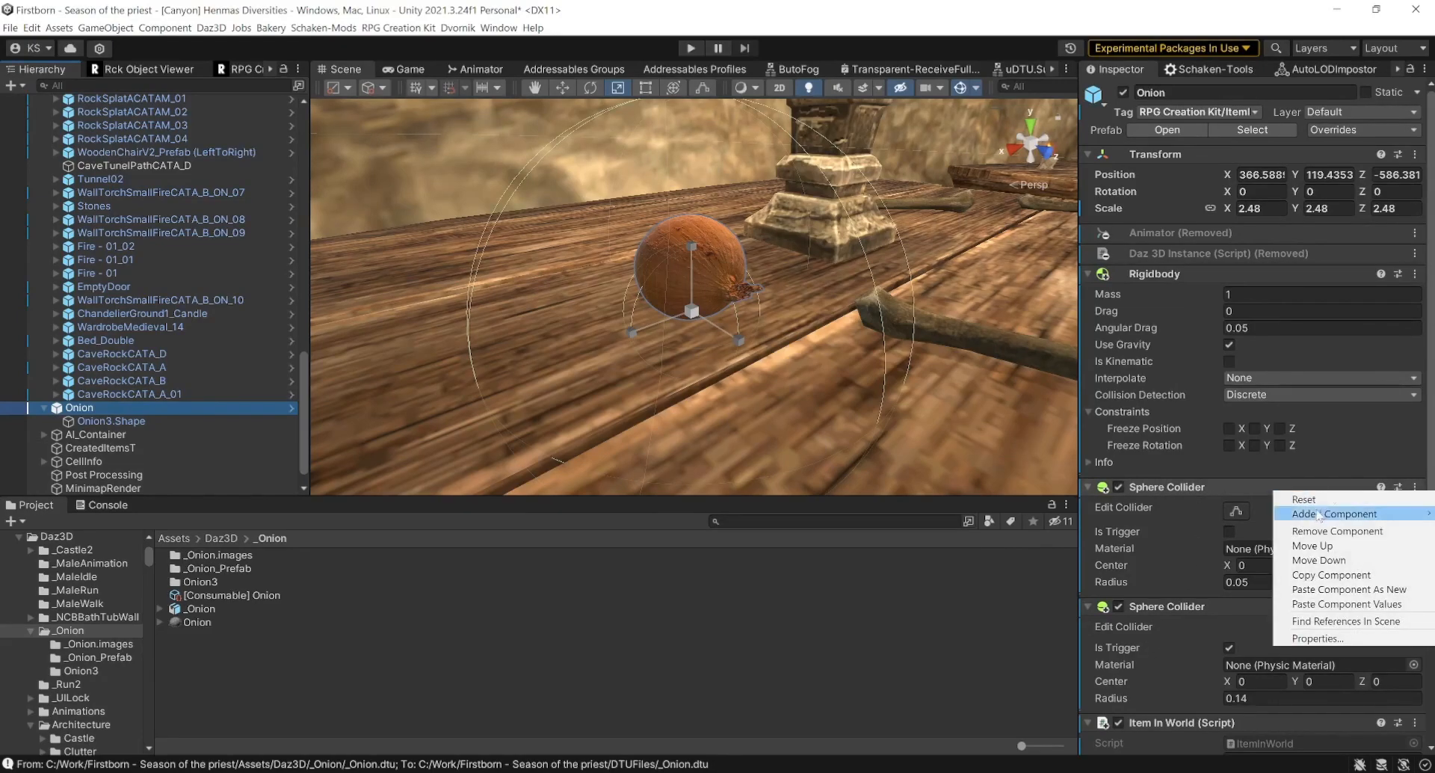
pyautogui.click(1320, 604)
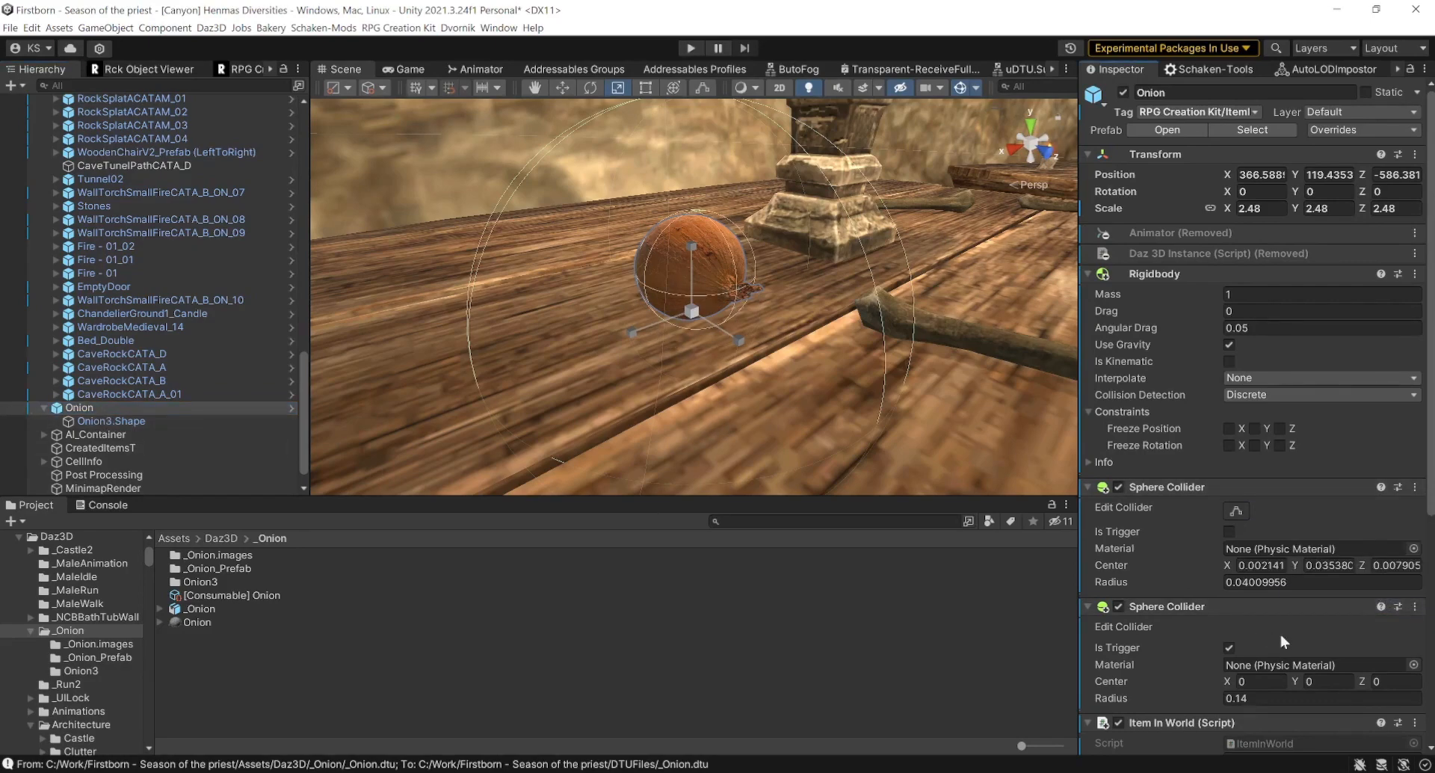
# - Set the Onion's trigger Sphere Collider centre Y to 0.02 and check its placement around the mesh
pyautogui.click(1315, 681)
pyautogui.write('.1')
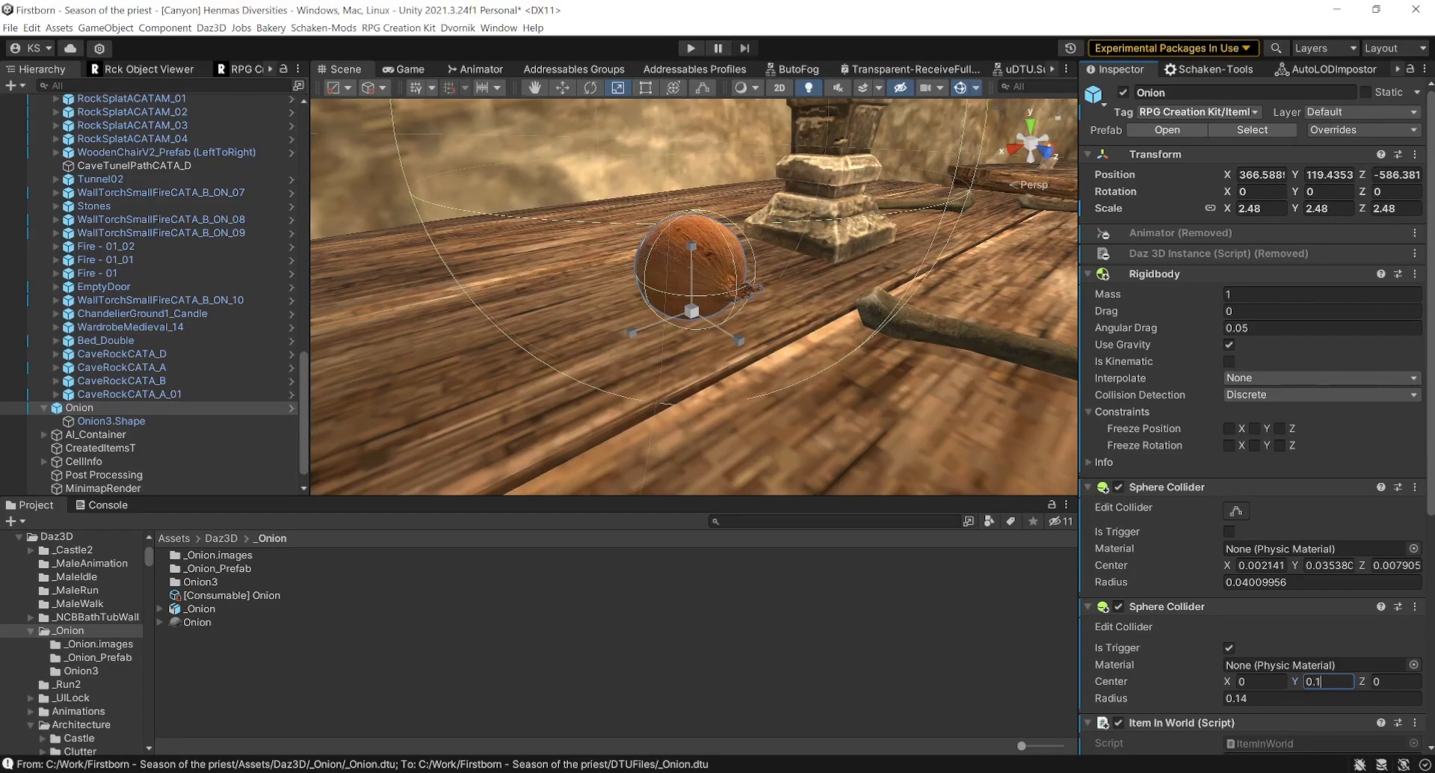
pyautogui.press('Left')
pyautogui.write('0')
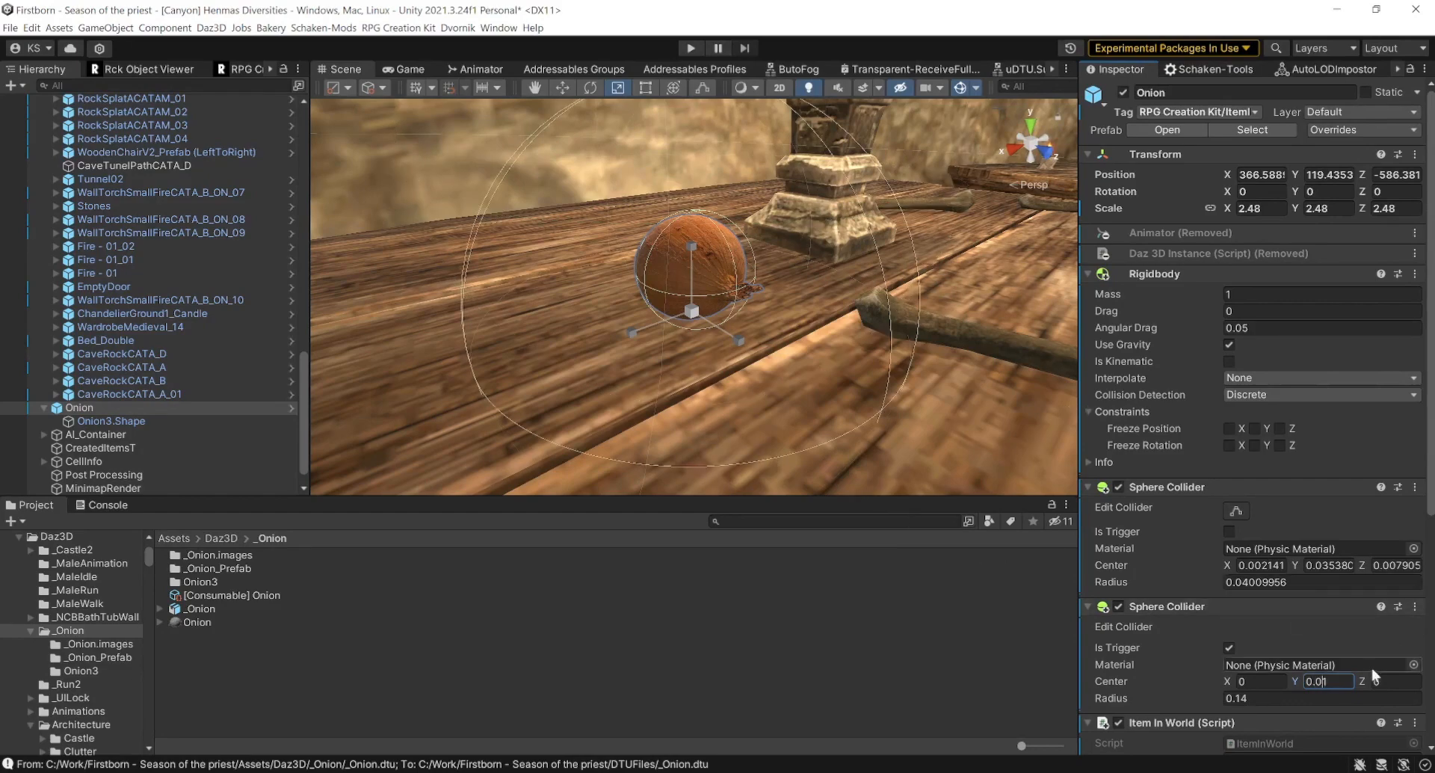
pyautogui.press('BackSpace')
pyautogui.write('2')
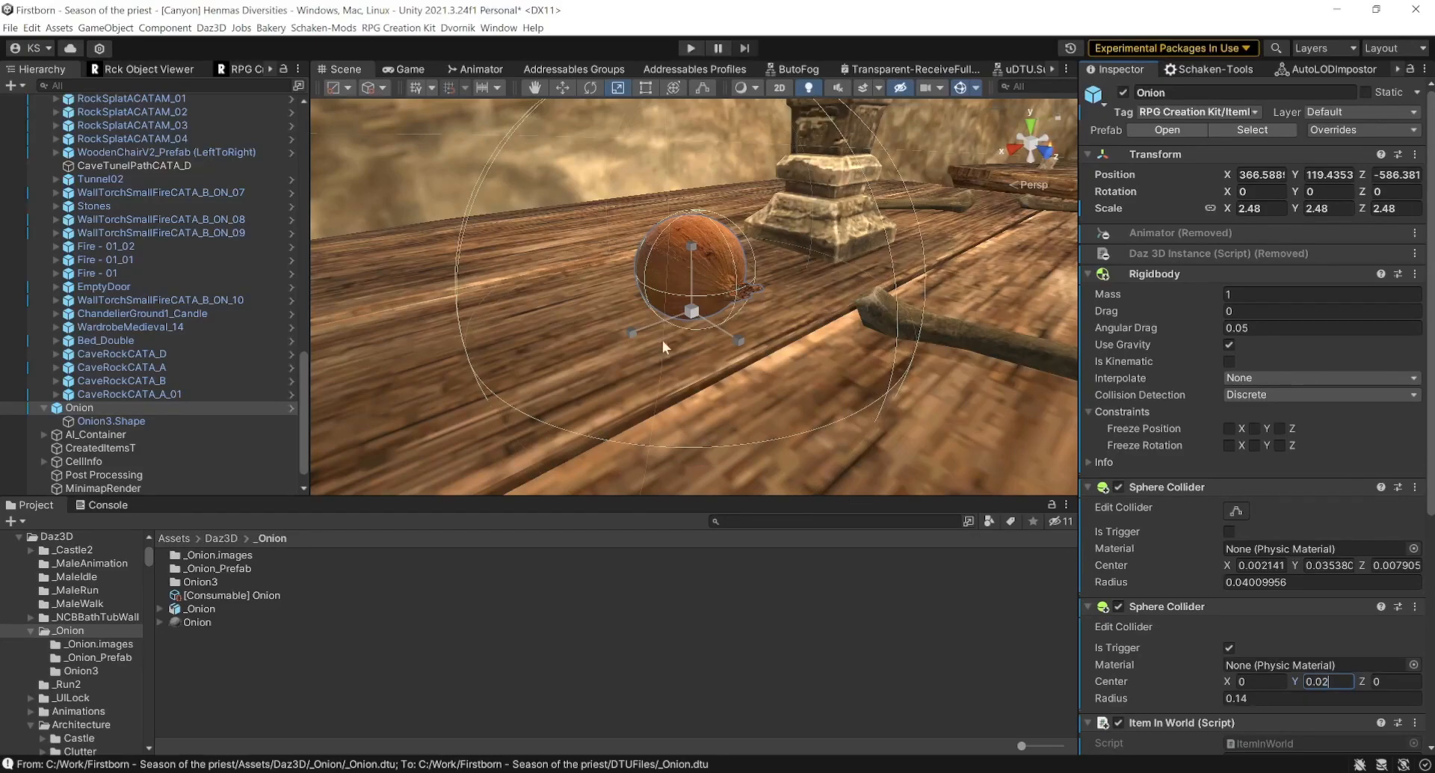
pyautogui.moveTo(785, 341); pyautogui.dragTo(738, 417, button='right')
pyautogui.scroll(-5, 738, 417)
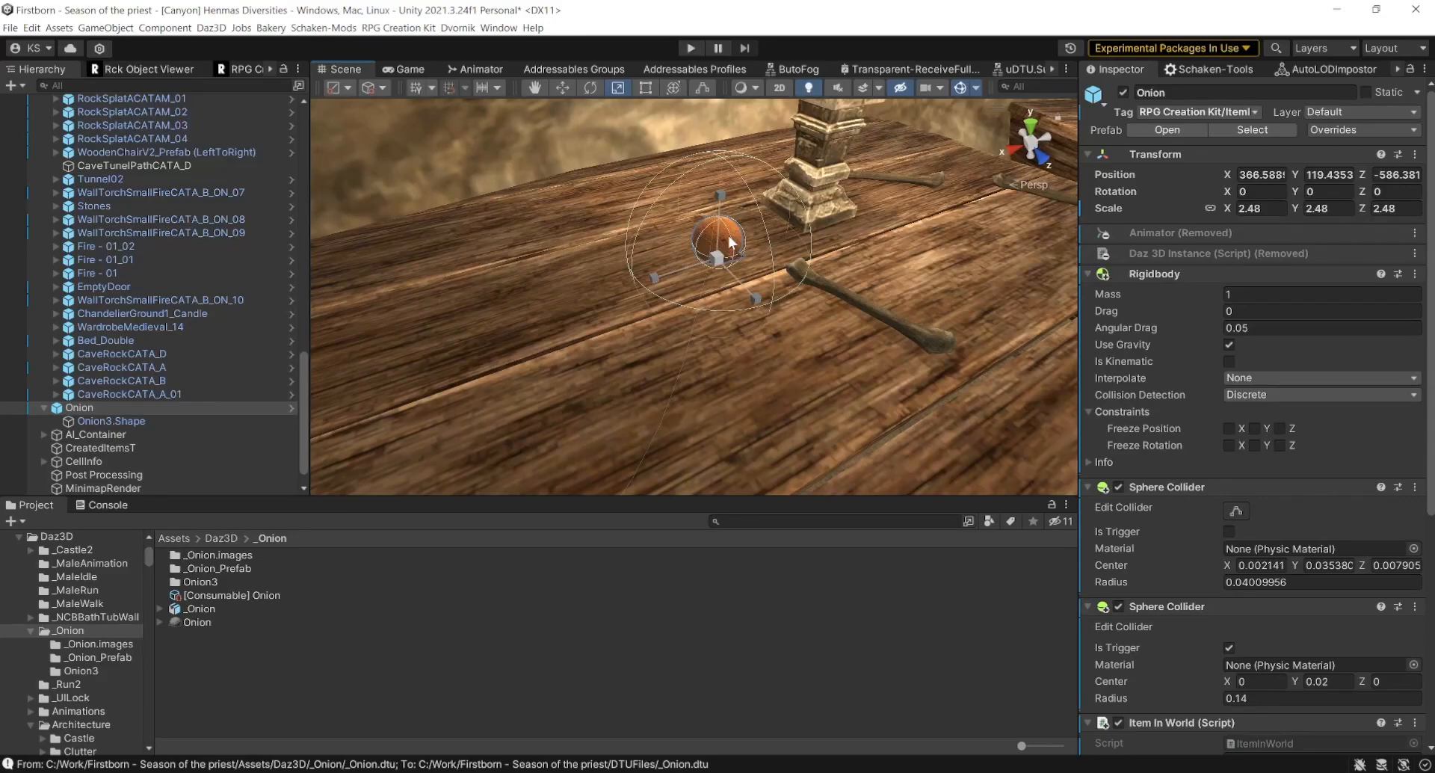
# - Review the Onion's Item In World settings and browse the topic list of the RPG Creation Kit documentation
pyautogui.scroll(-5, 1255, 418)
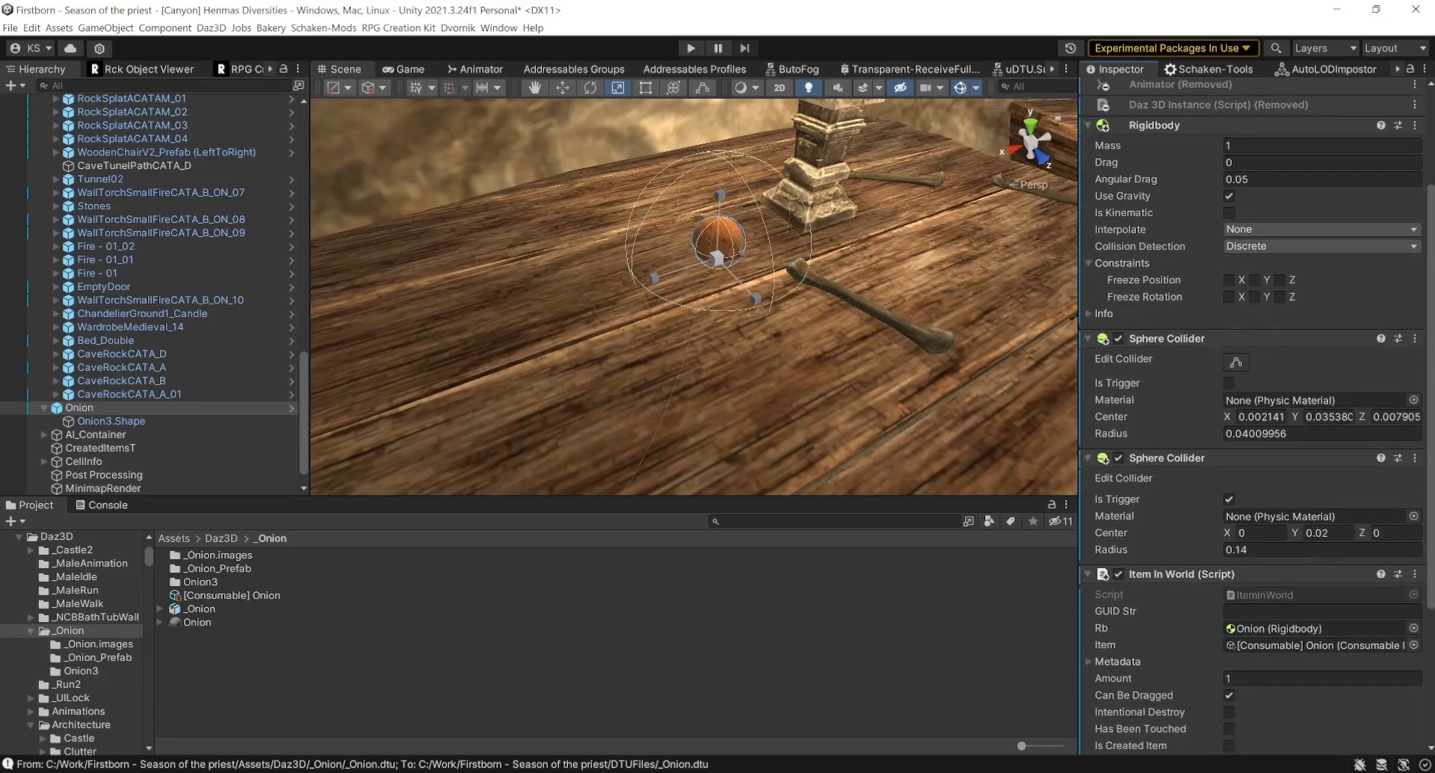
pyautogui.scroll(-2, 1255, 418)
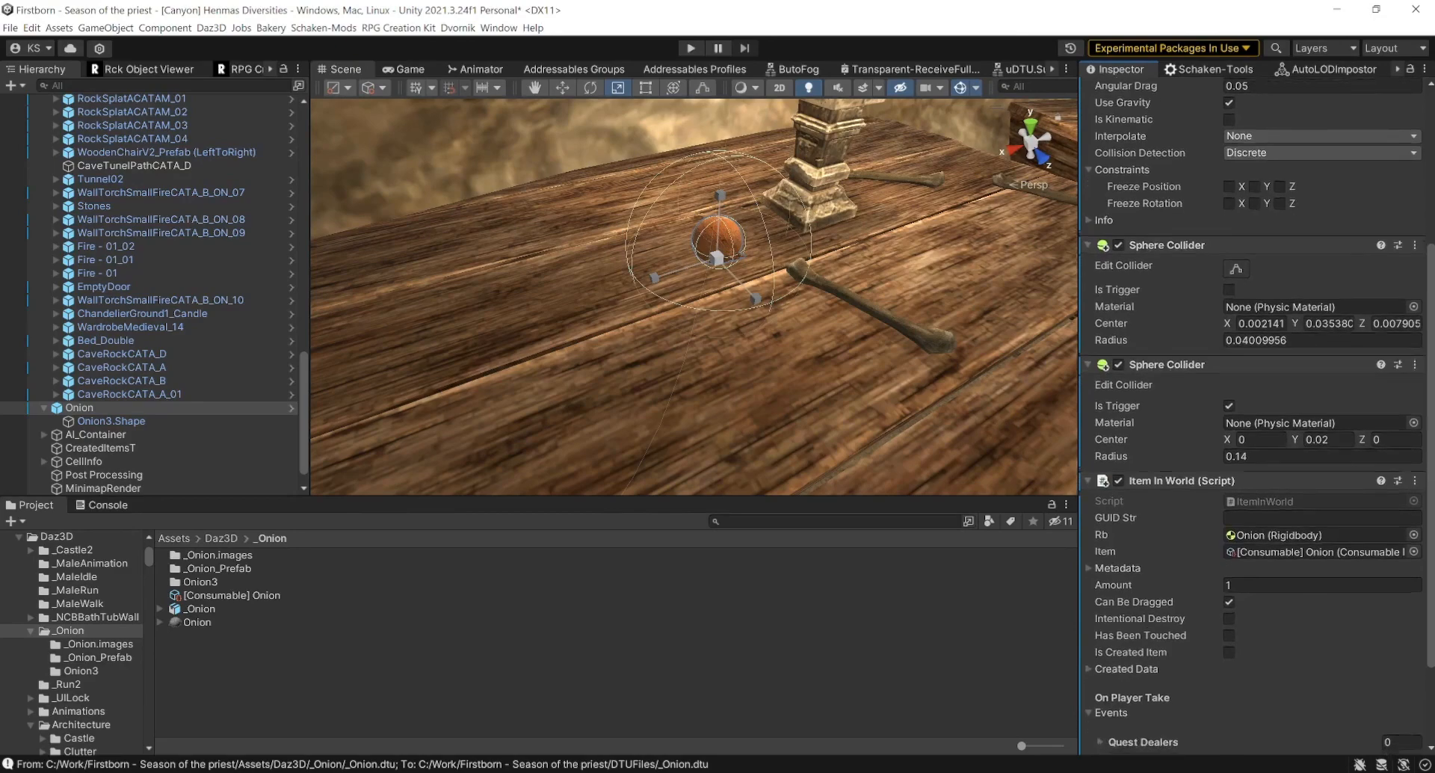
pyautogui.scroll(-3, 1255, 419)
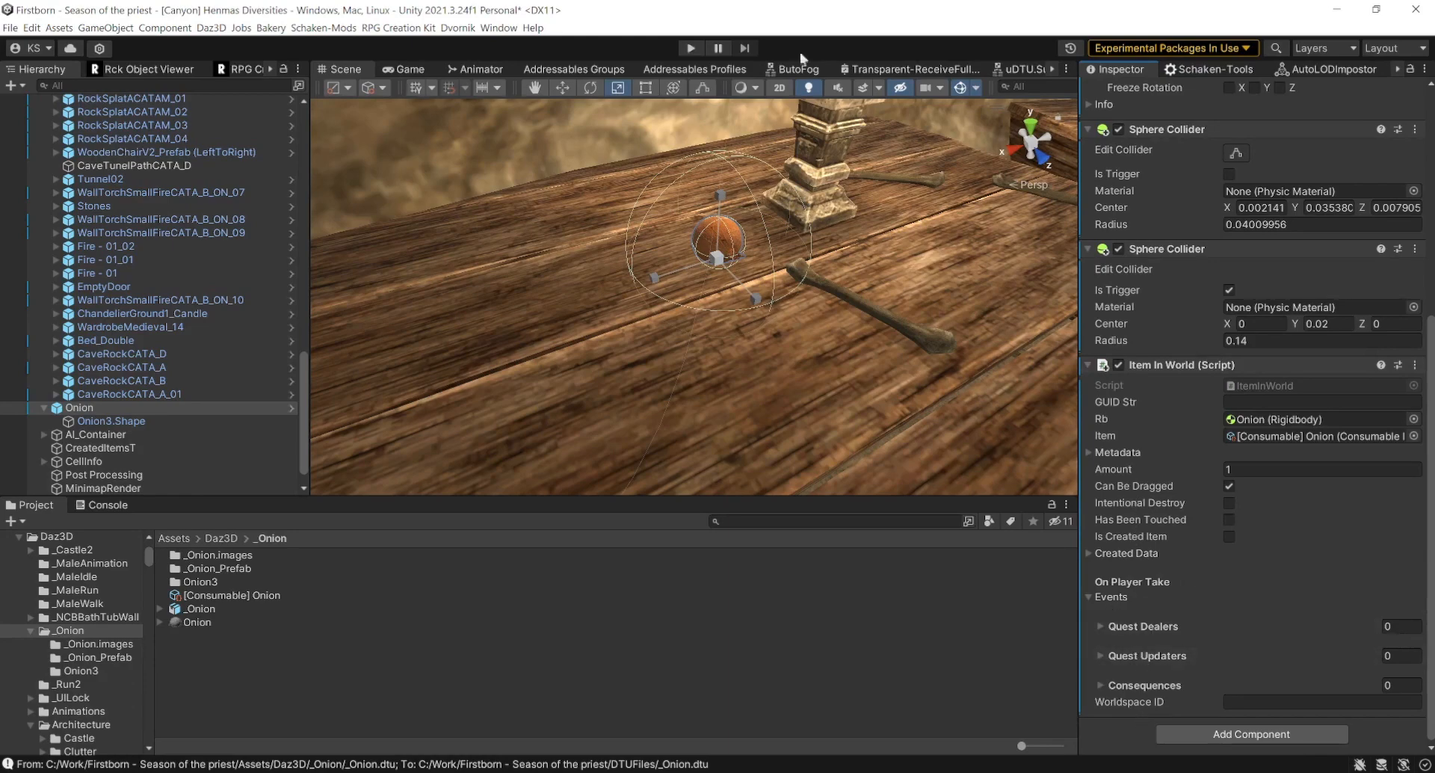
pyautogui.click(385, 30)
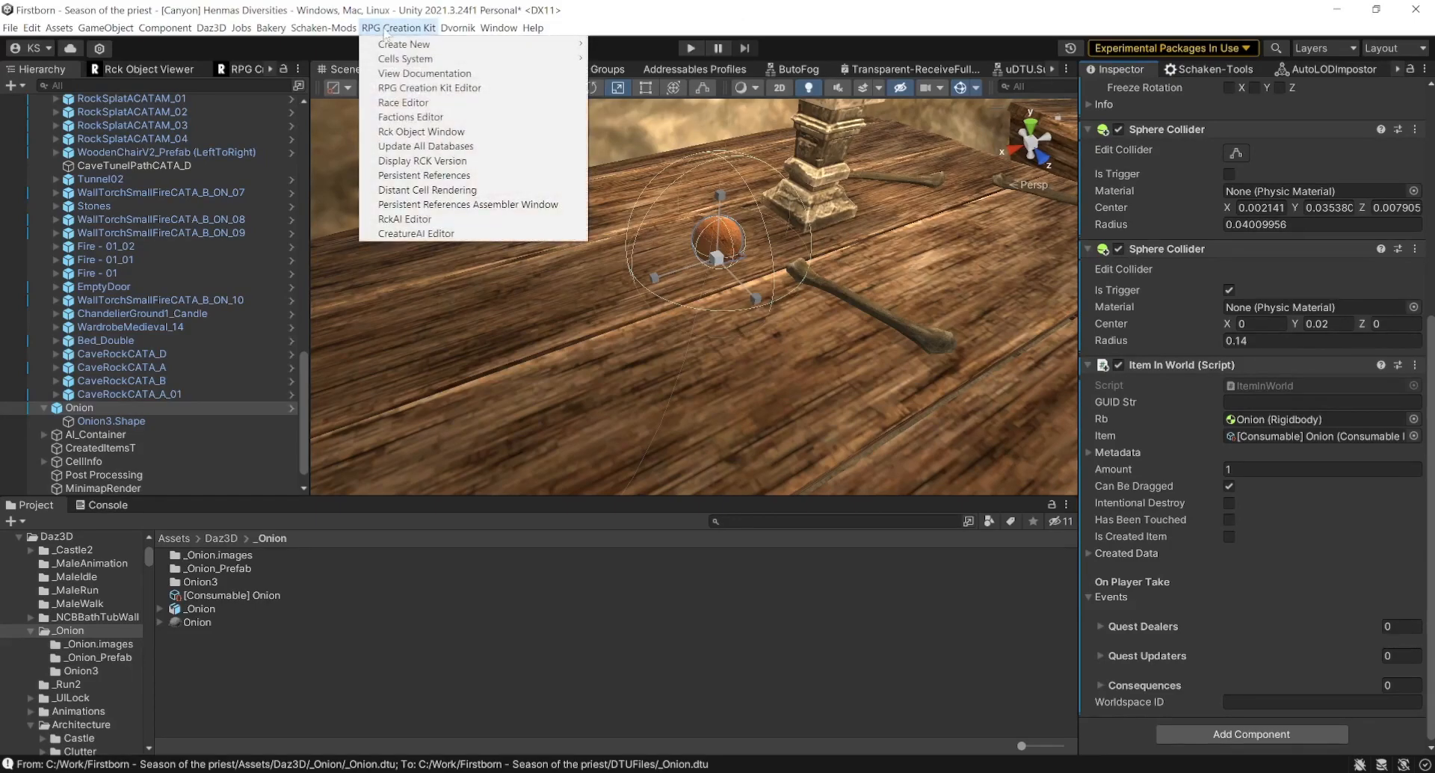
pyautogui.click(397, 74)
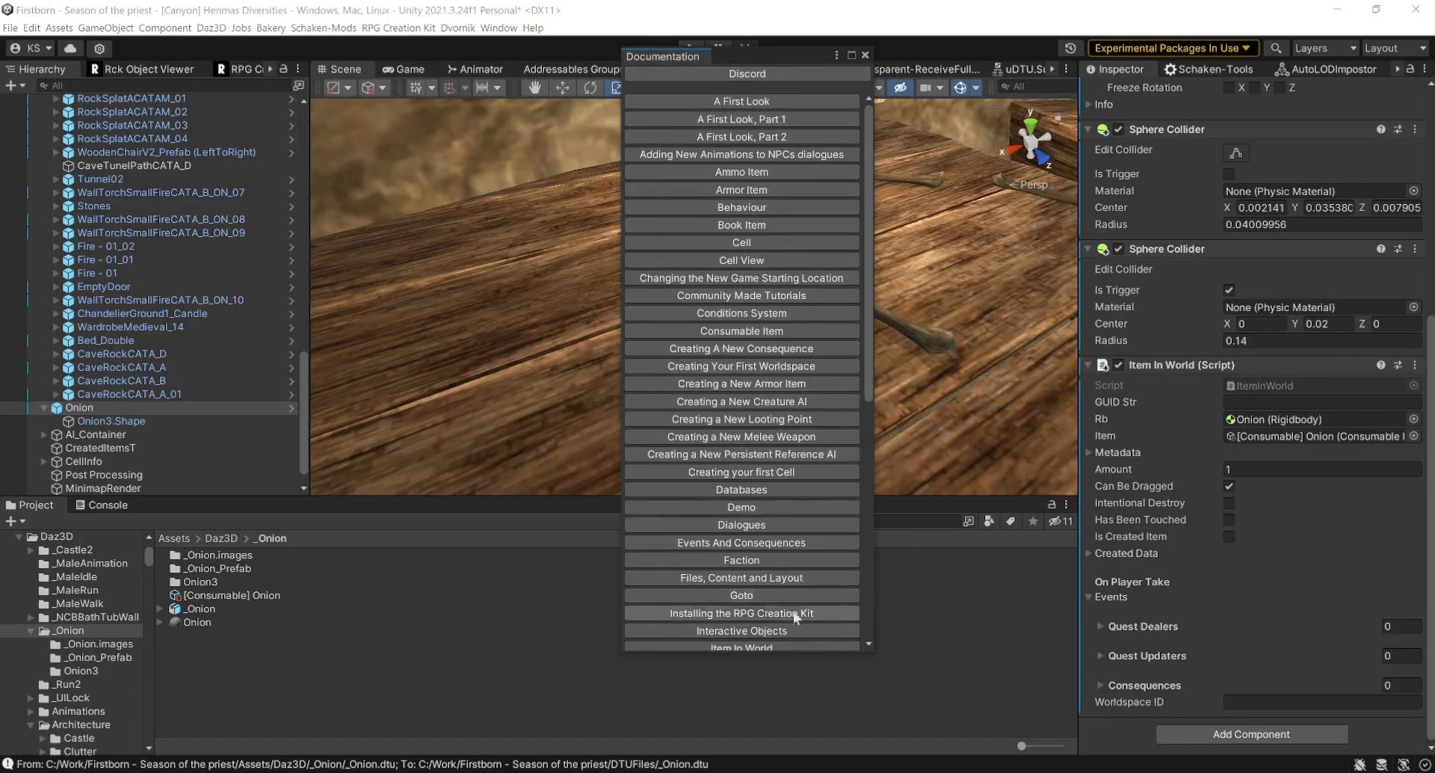
pyautogui.moveTo(870, 341); pyautogui.dragTo(870, 367)
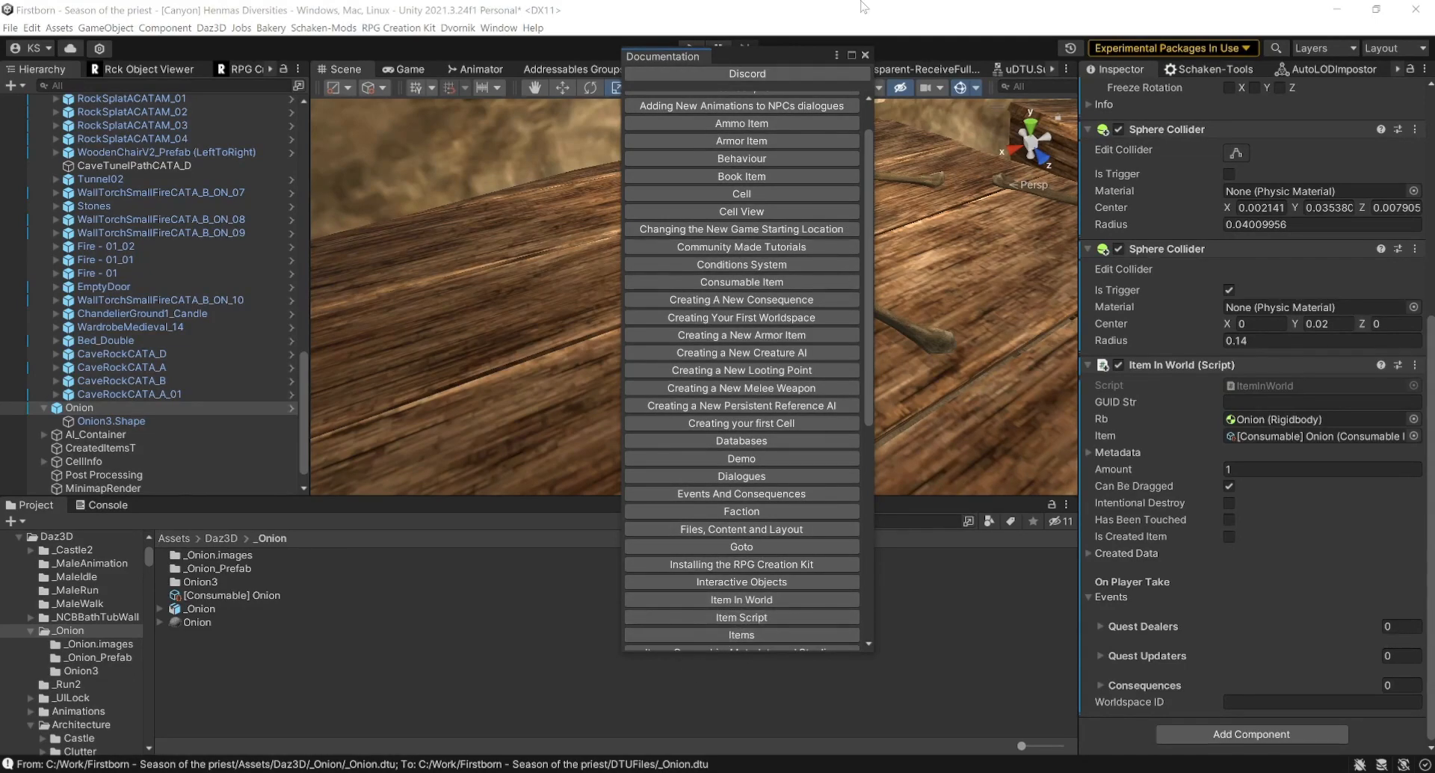
pyautogui.click(863, 55)
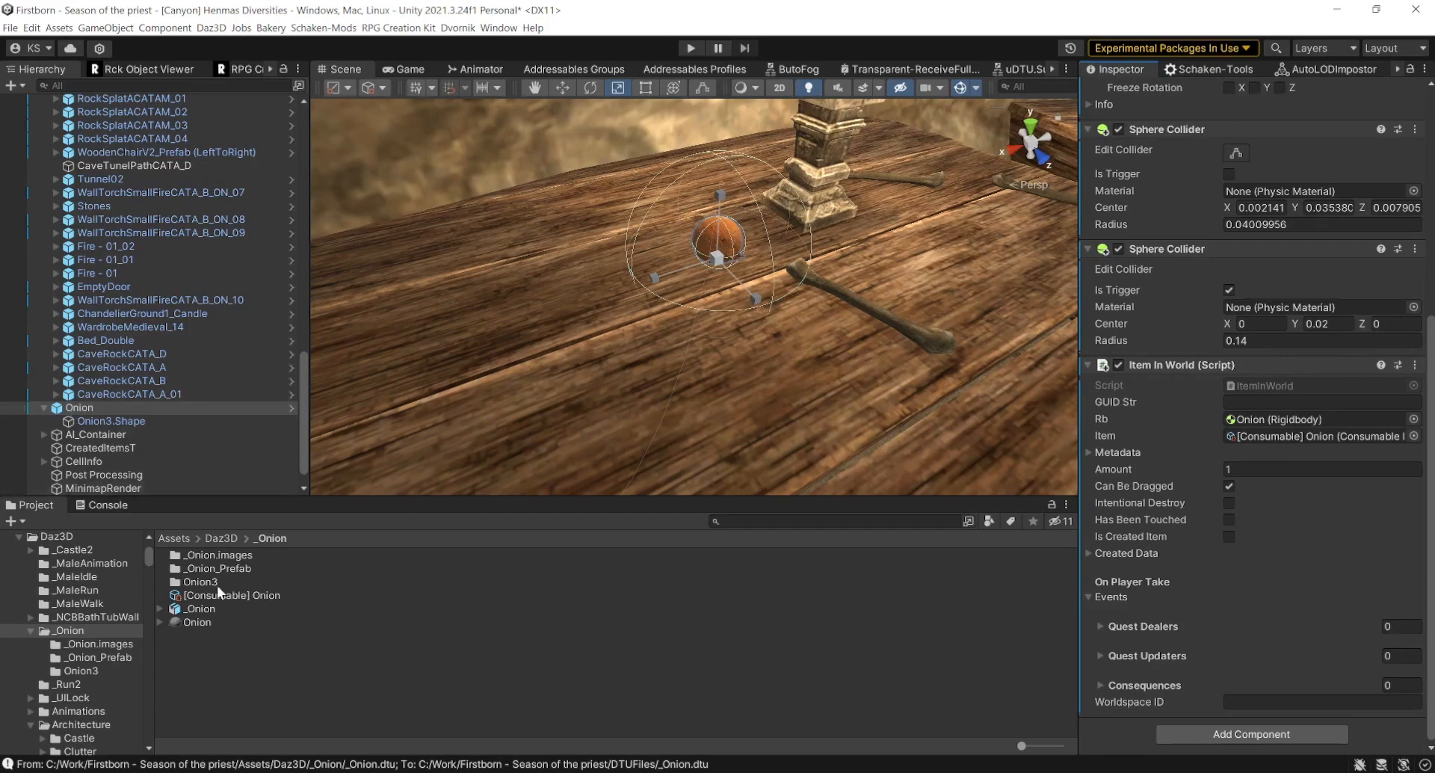
# - Overwrite the Daz3D__Onion prefab in the _Onion_Prefab folder with the configured Onion scene object, and reselect that object
pyautogui.doubleClick(203, 570)
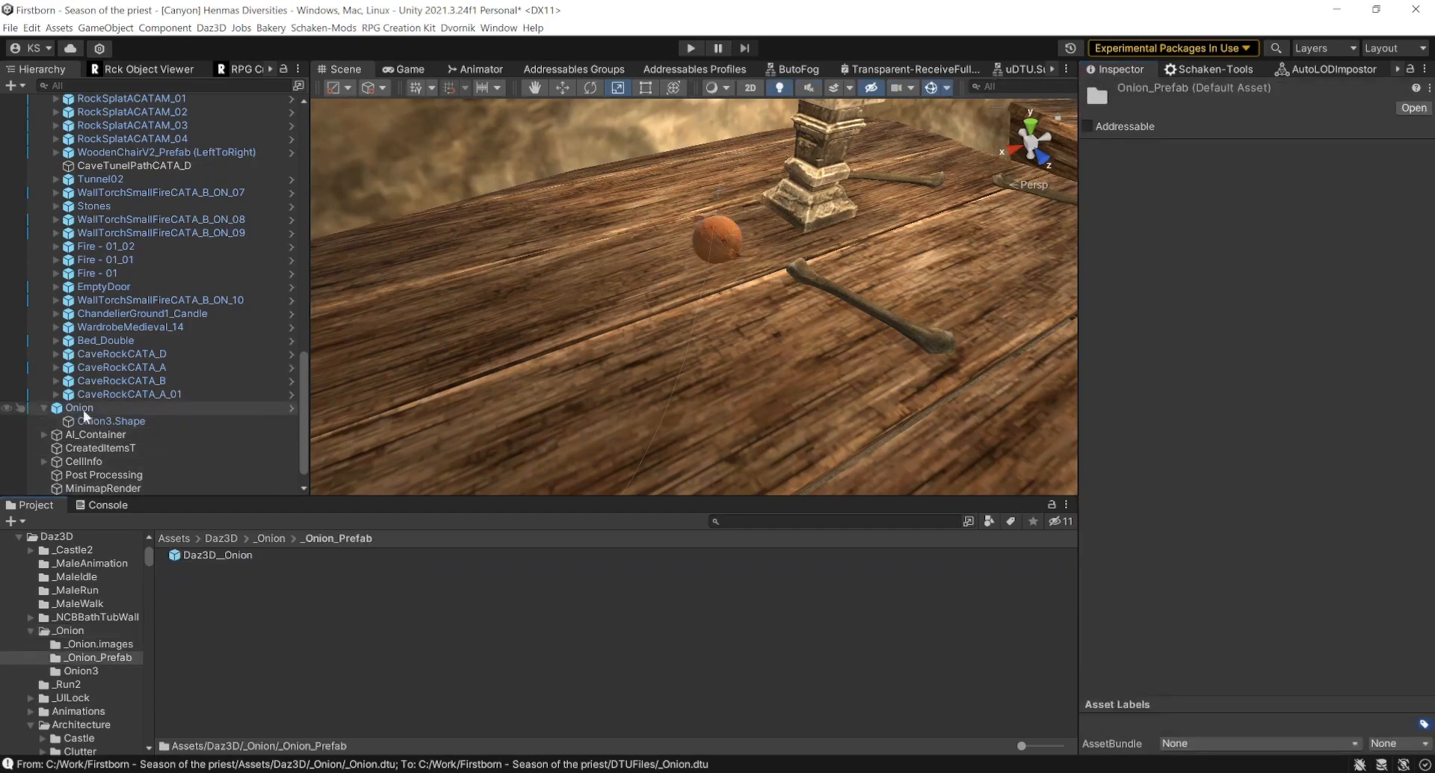
pyautogui.scroll(-1, 124, 439)
pyautogui.click(215, 555)
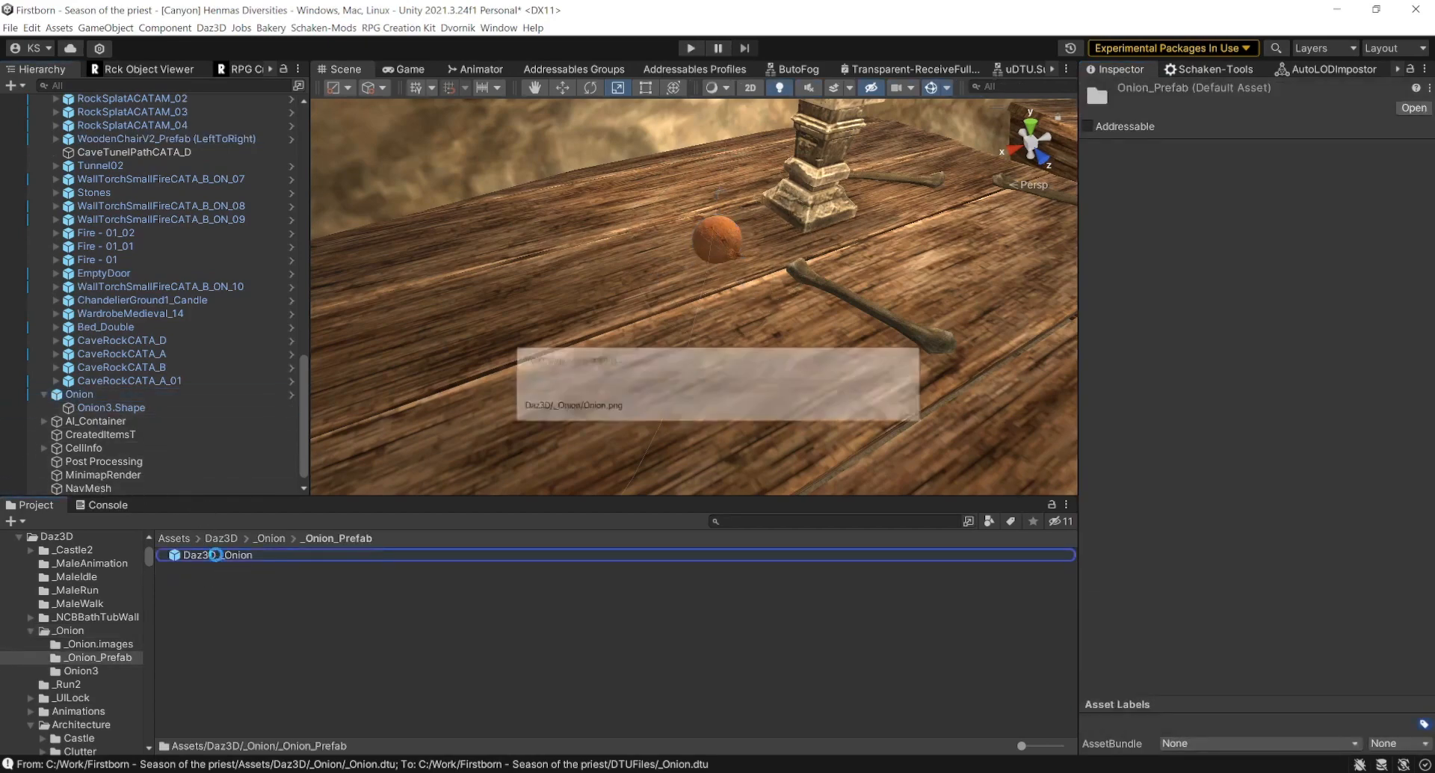
pyautogui.click(75, 395)
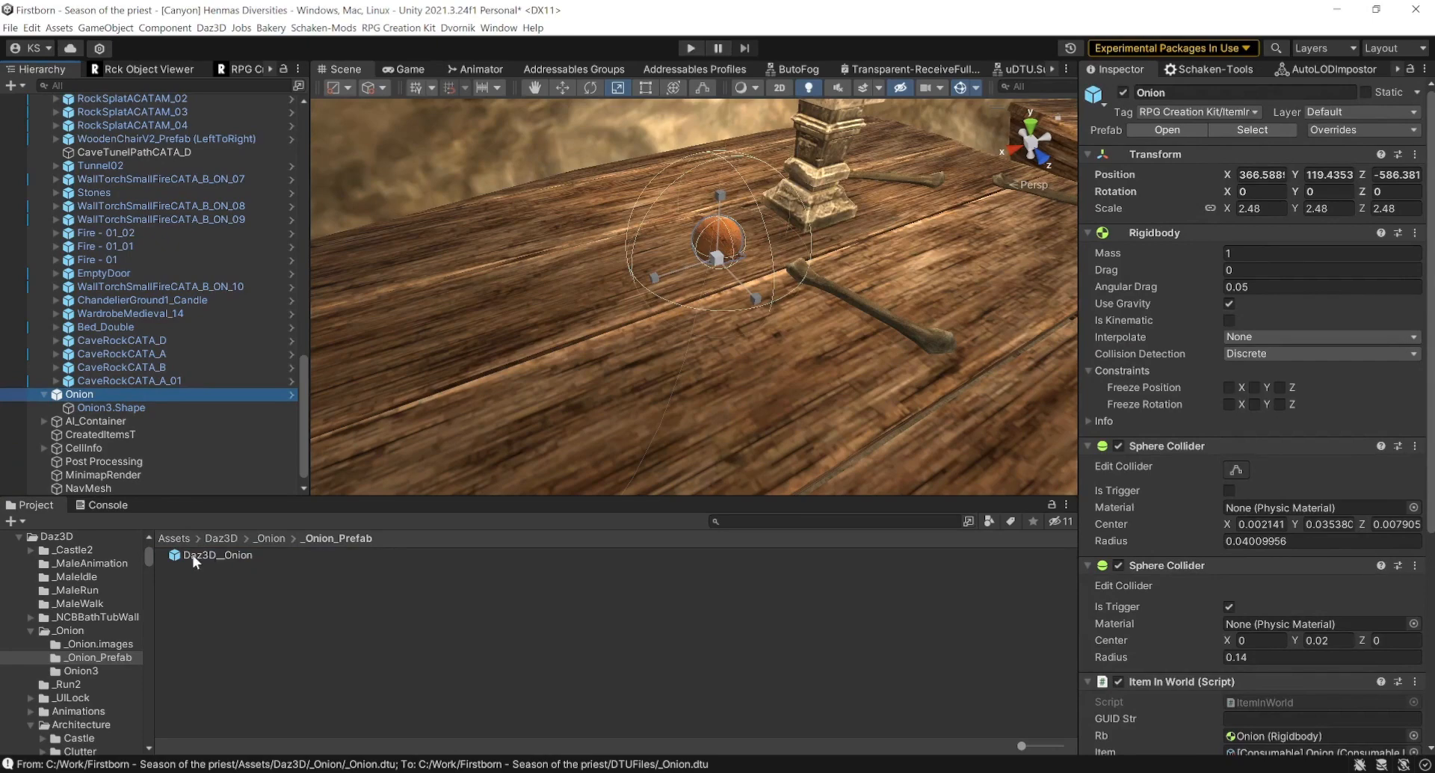
# - Regenerate the GUID string of the Onion's Item In World script and expand its Metadata section
pyautogui.moveTo(1431, 419); pyautogui.dragTo(1431, 626)
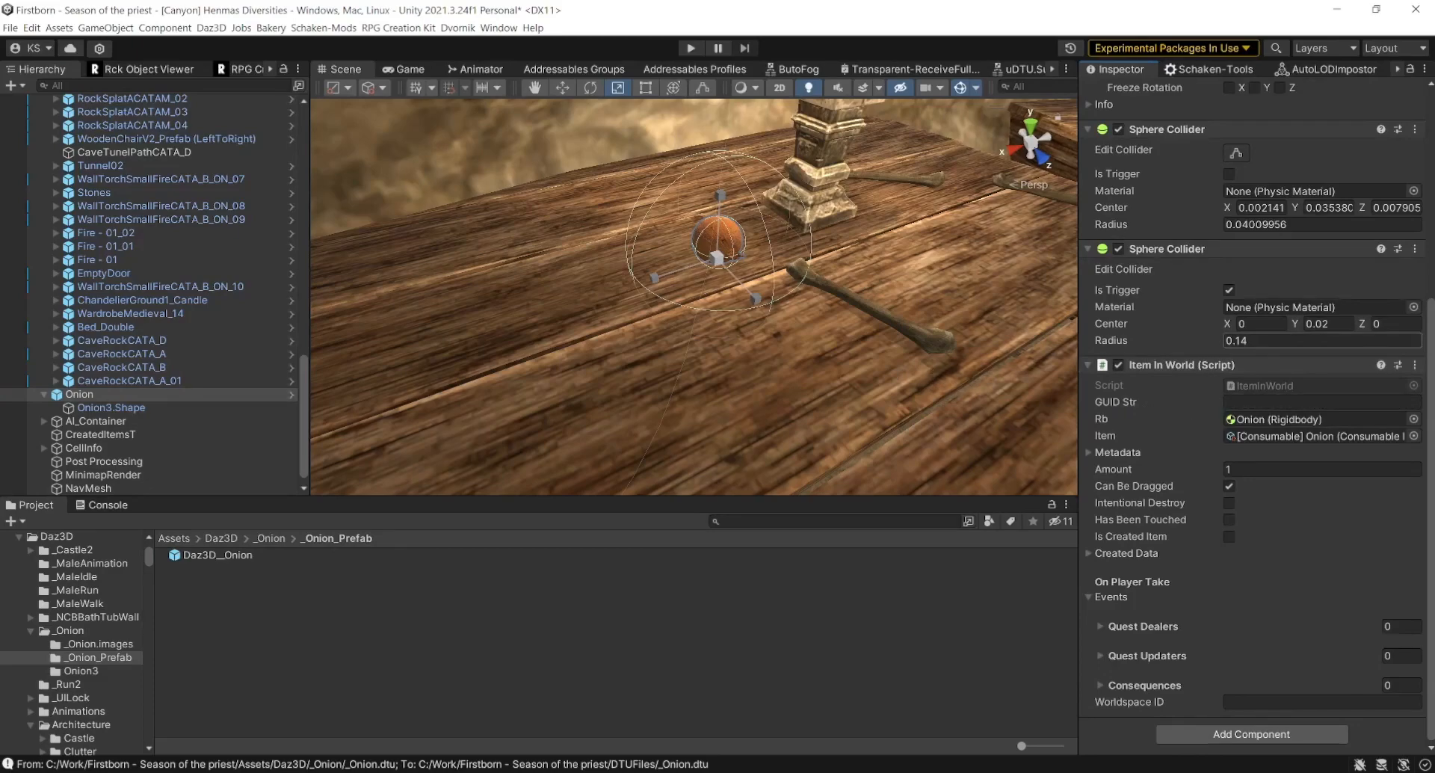
pyautogui.rightClick(1266, 362)
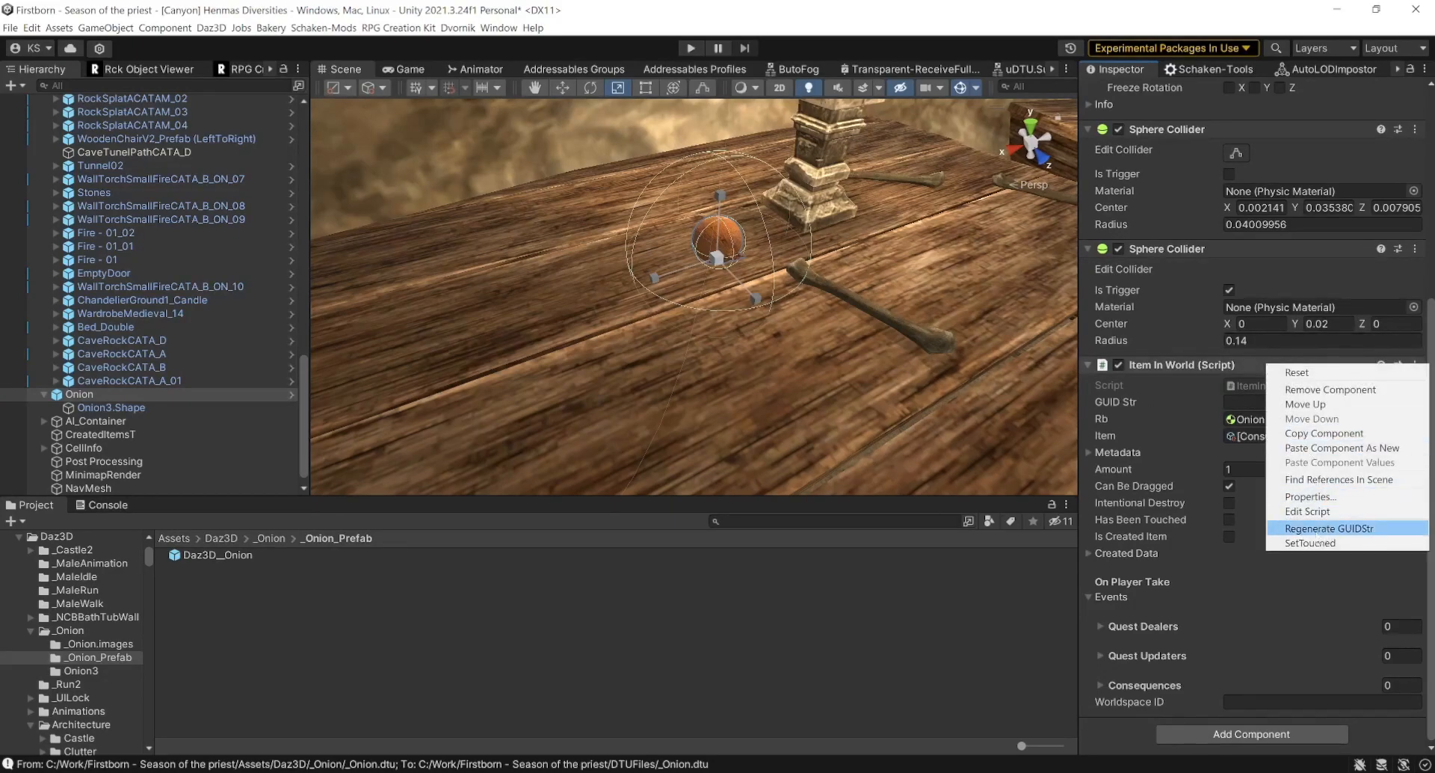
pyautogui.click(1374, 529)
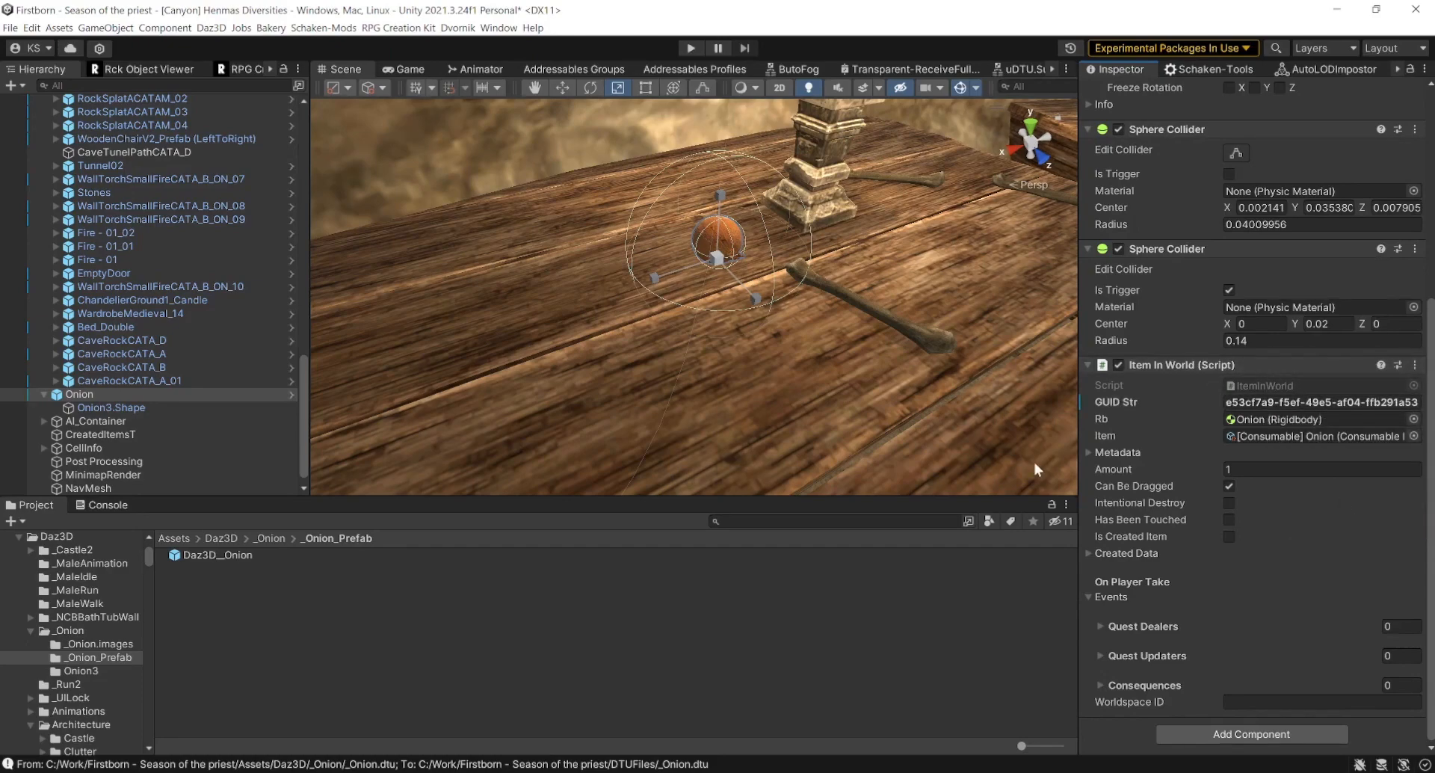
pyautogui.click(1088, 452)
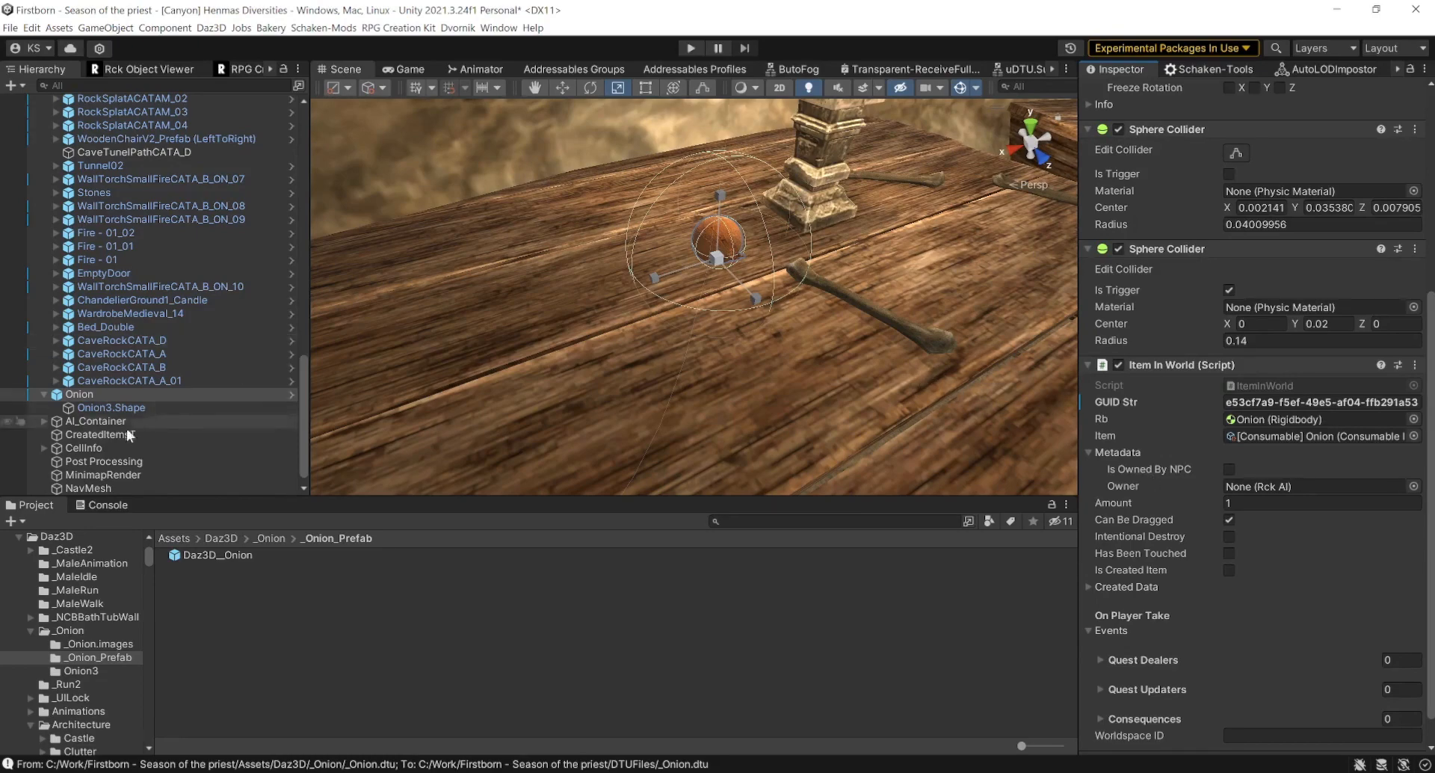
# - Assign [AI] 00Henma from AI_Container as the Cell Owner in the CellInfo object's Cell Information script
pyautogui.click(83, 447)
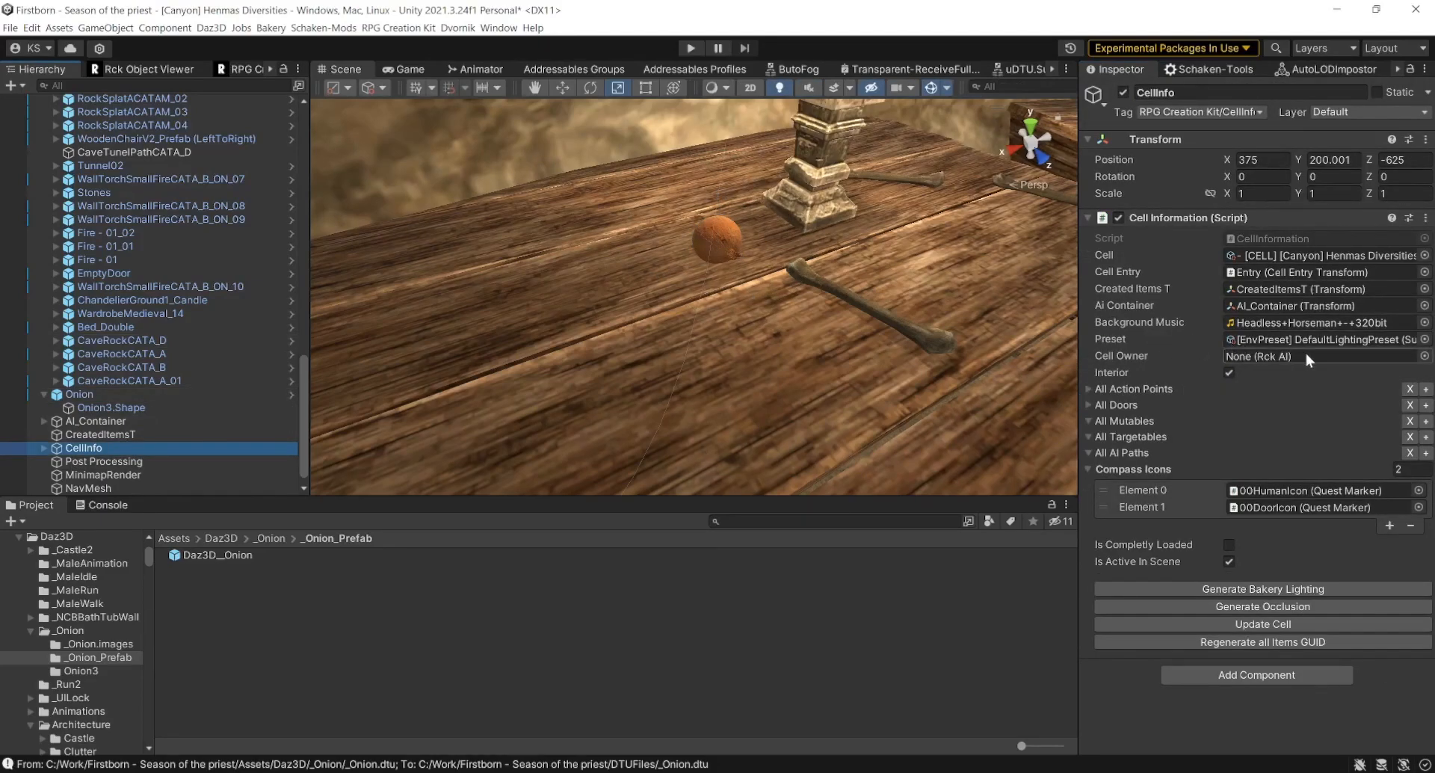
pyautogui.moveTo(769, 307); pyautogui.dragTo(515, 294, button='right')
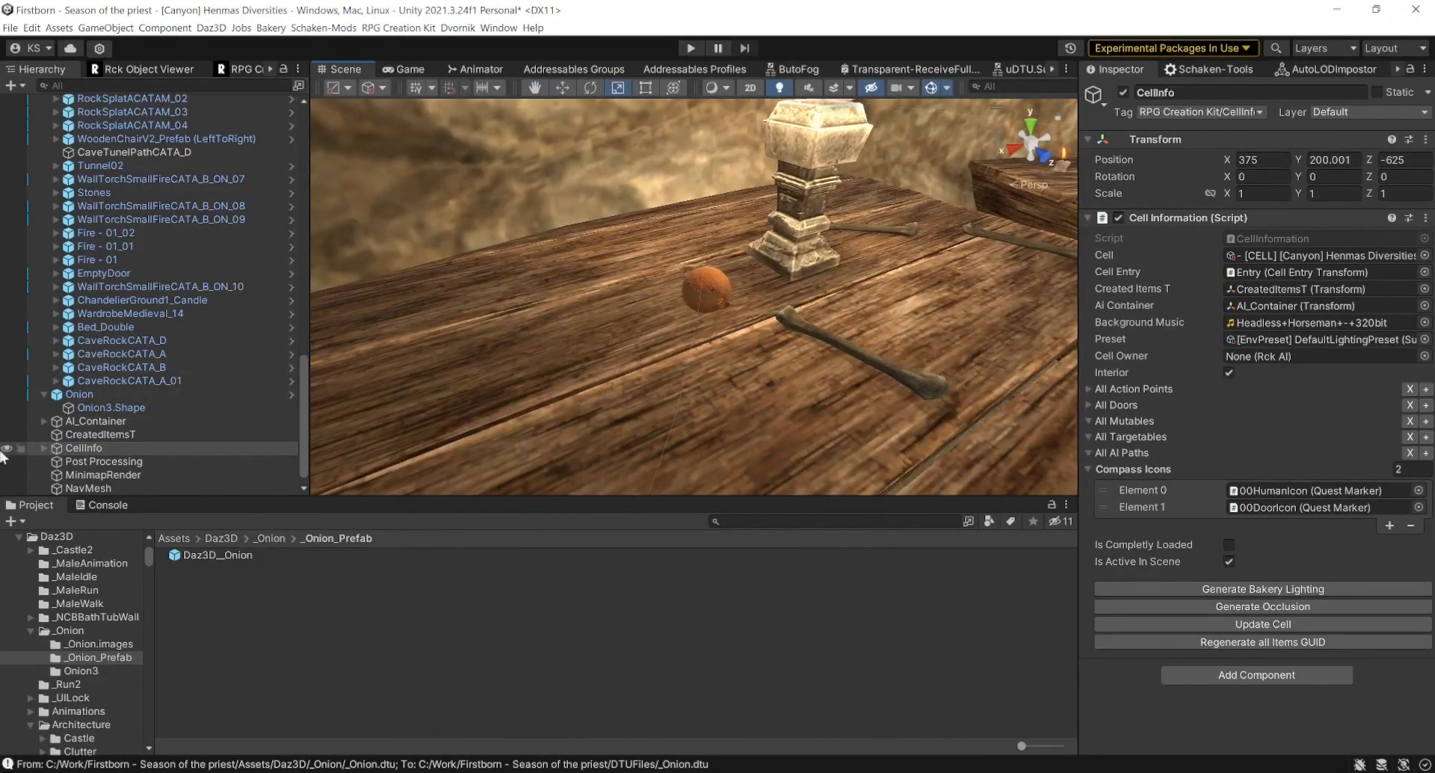
pyautogui.click(42, 420)
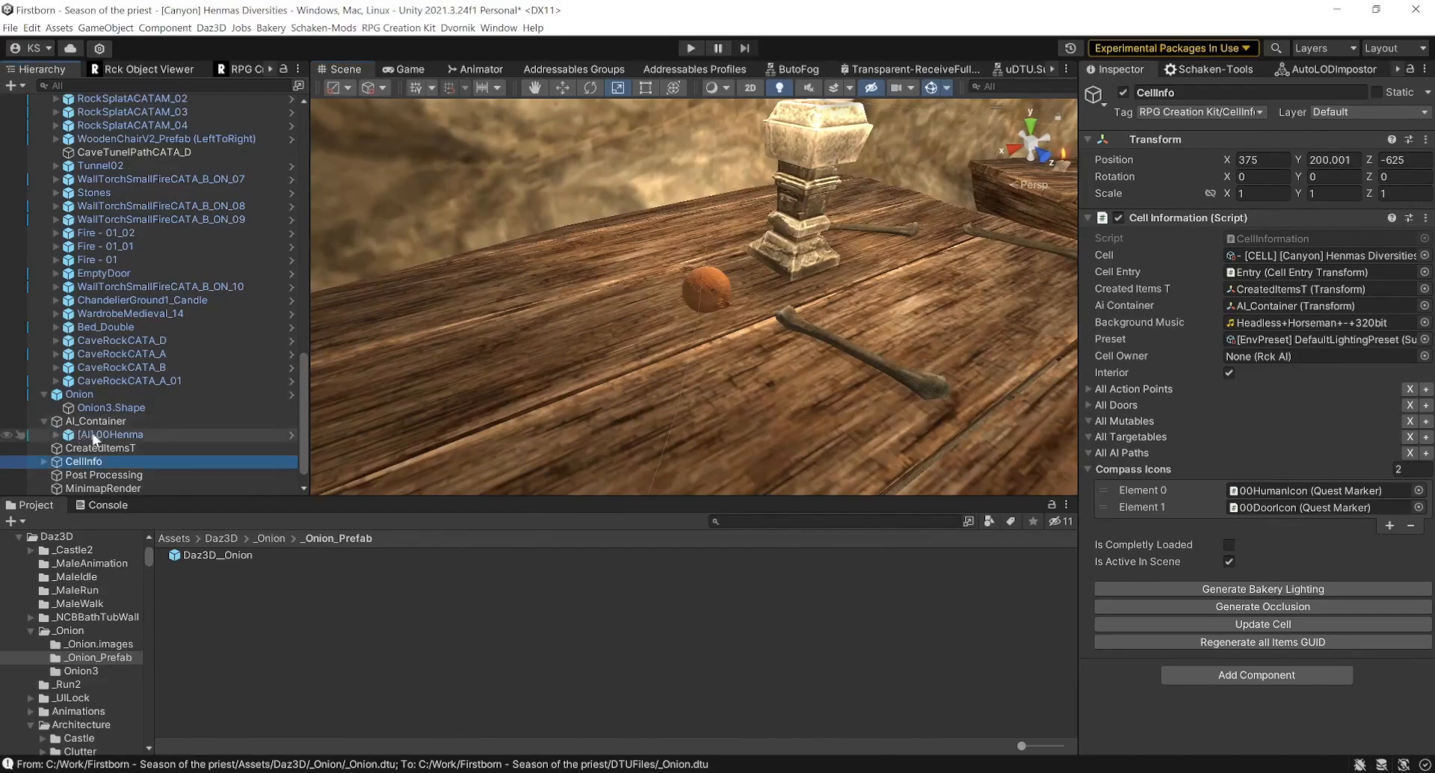
pyautogui.moveTo(109, 434); pyautogui.dragTo(1271, 357)
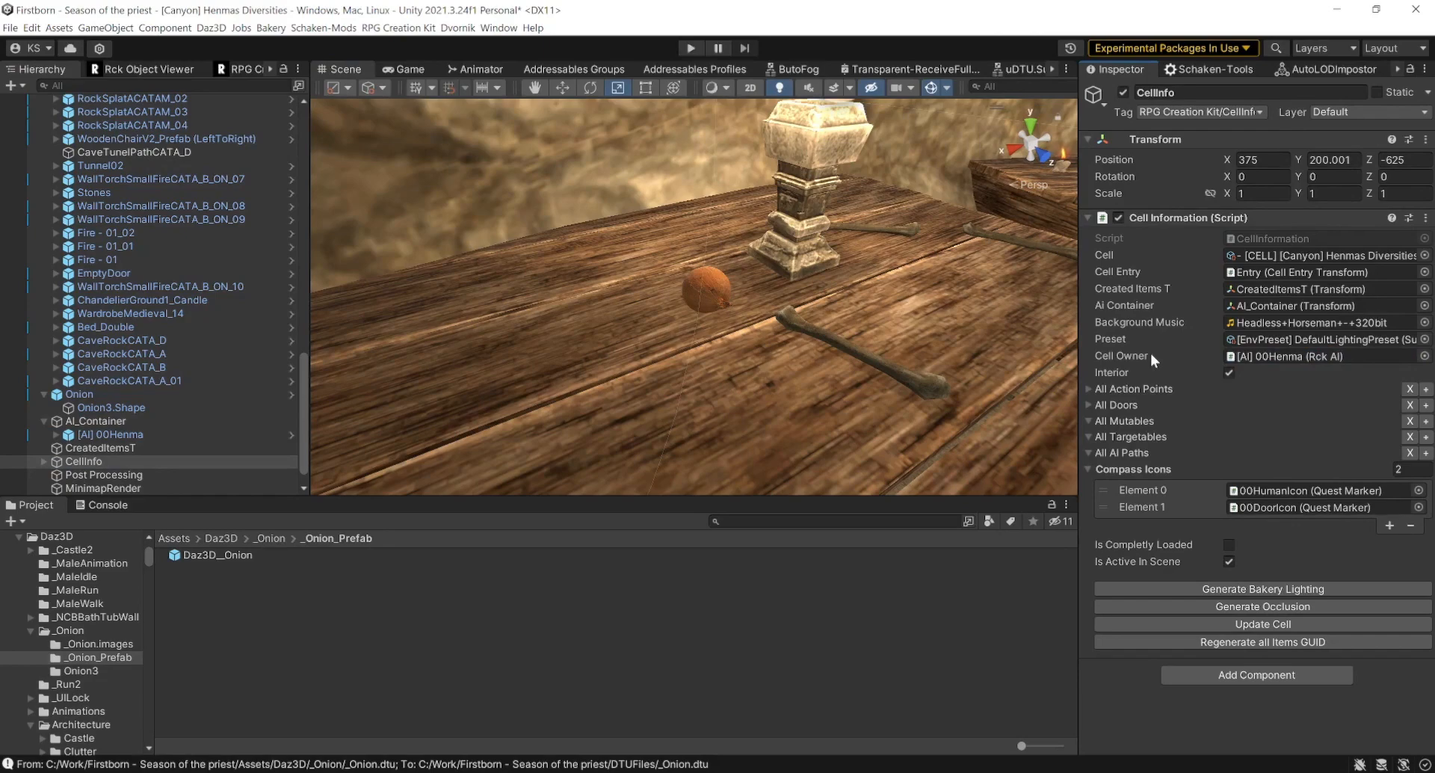
# - Reselect the Onion on the table and review its Item In World ownership settings
pyautogui.click(711, 292)
pyautogui.scroll(-5, 1389, 570)
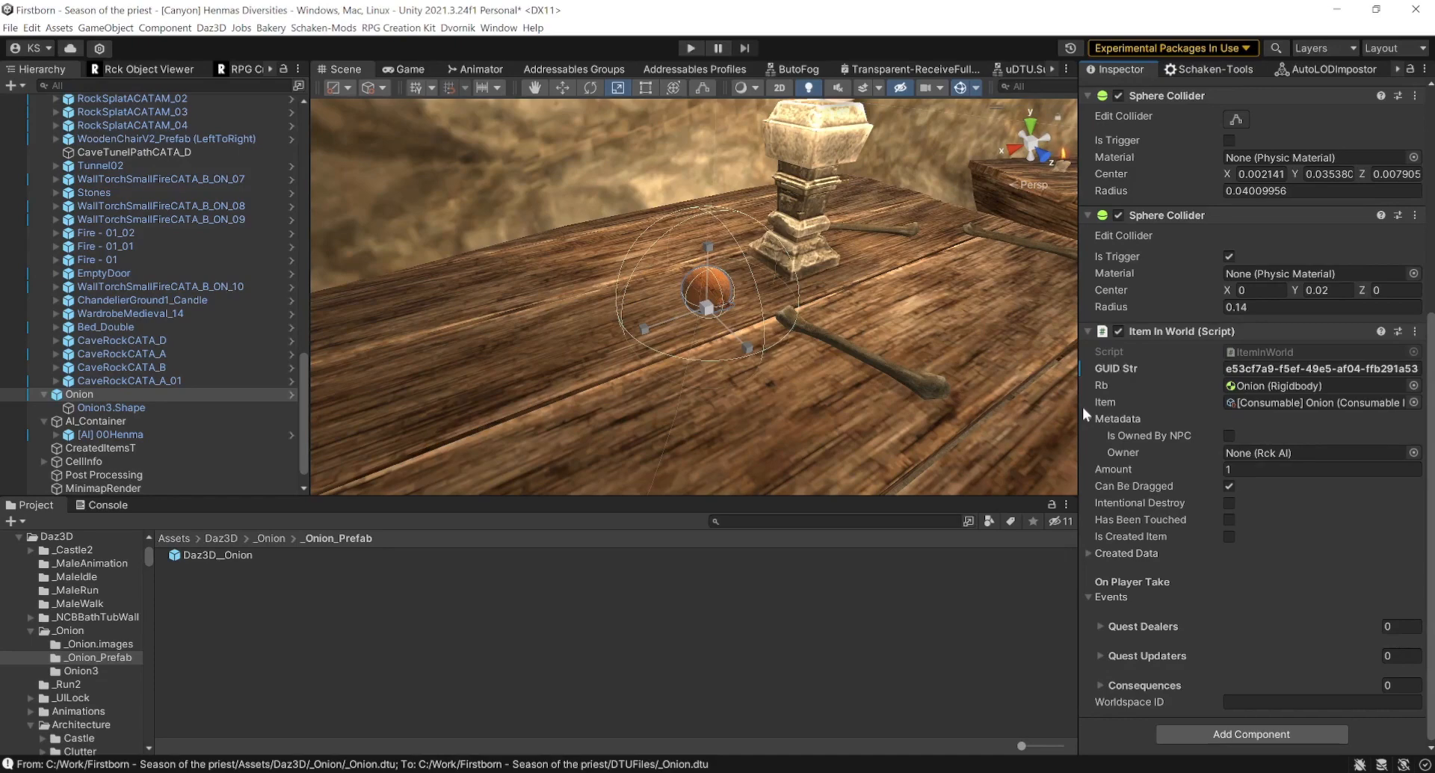
pyautogui.moveTo(759, 351); pyautogui.dragTo(688, 254, button='right')
pyautogui.scroll(-4, 714, 448)
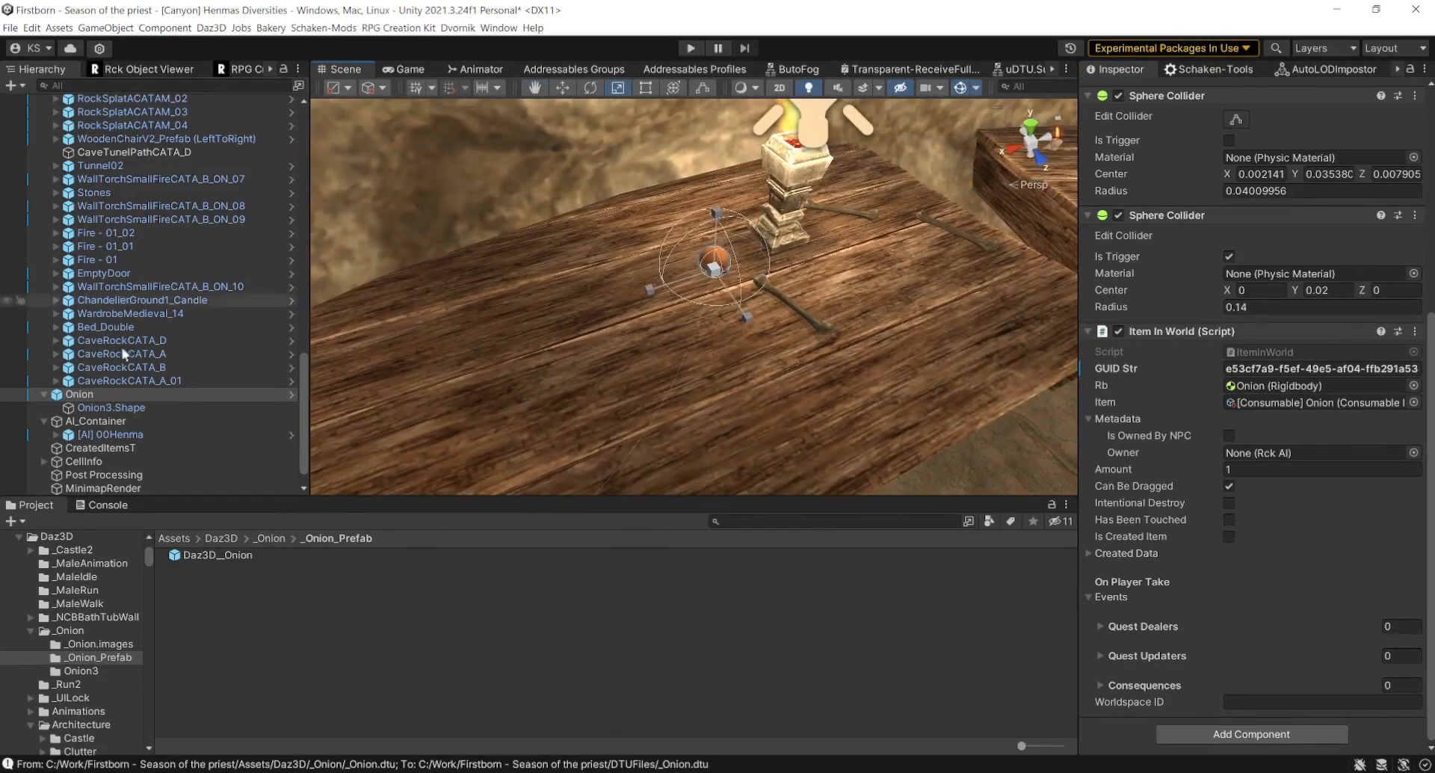
# - Open the item configuration of the [Consumable] Onion asset in the _Onion folder and reposition its window
pyautogui.click(269, 538)
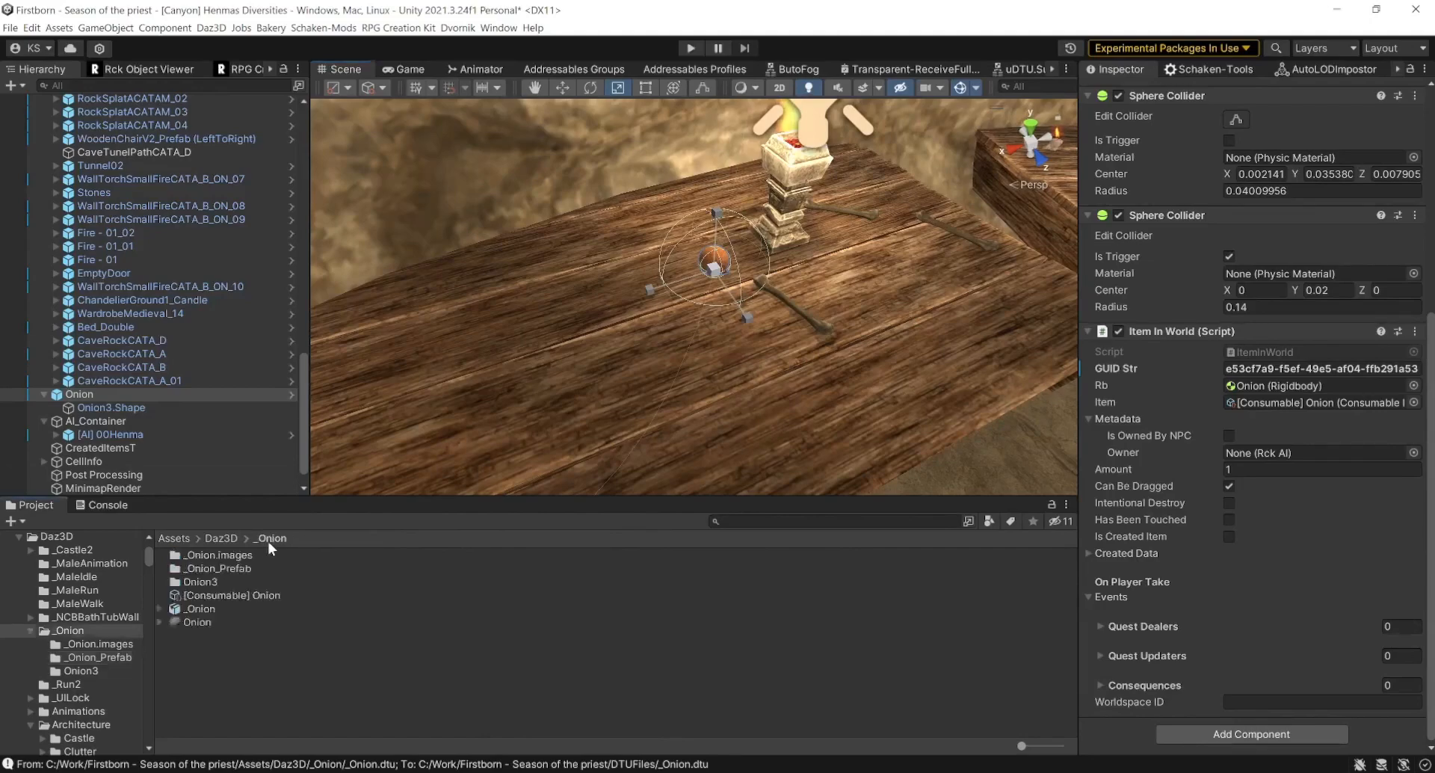
pyautogui.click(199, 595)
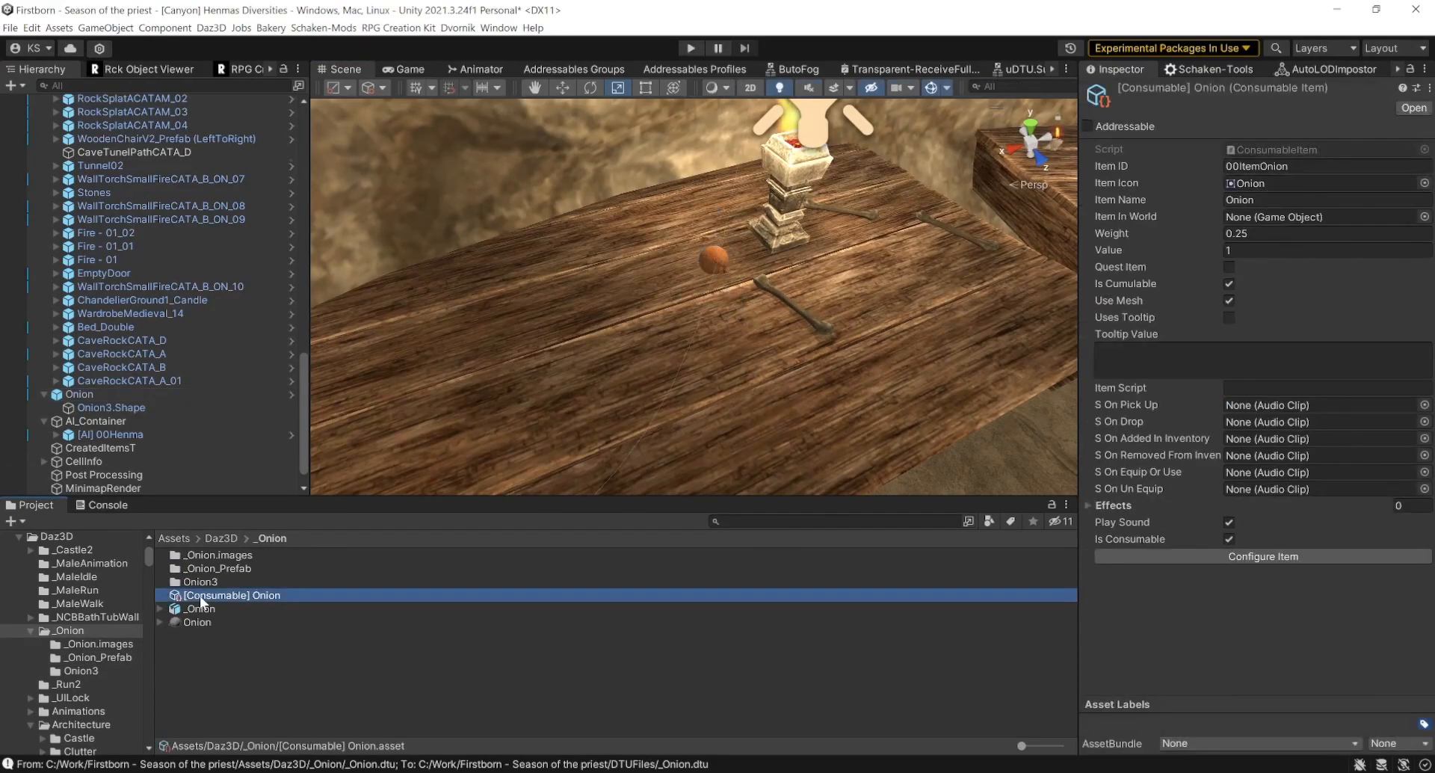
pyautogui.click(1167, 556)
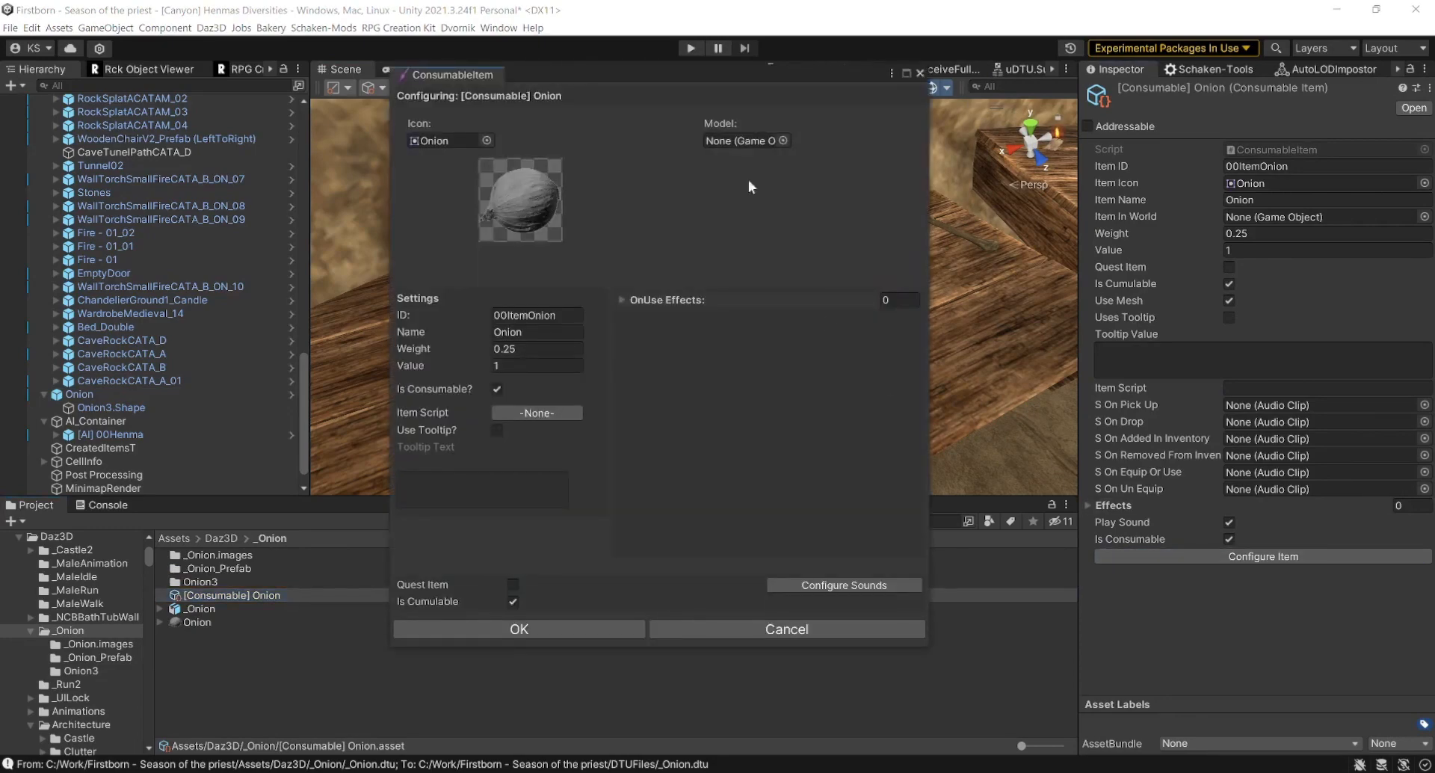
pyautogui.moveTo(725, 74); pyautogui.dragTo(817, 73)
# - Try to assign the Onion scene object as the consumable's Model and look through the available GameObjects
pyautogui.doubleClick(182, 581)
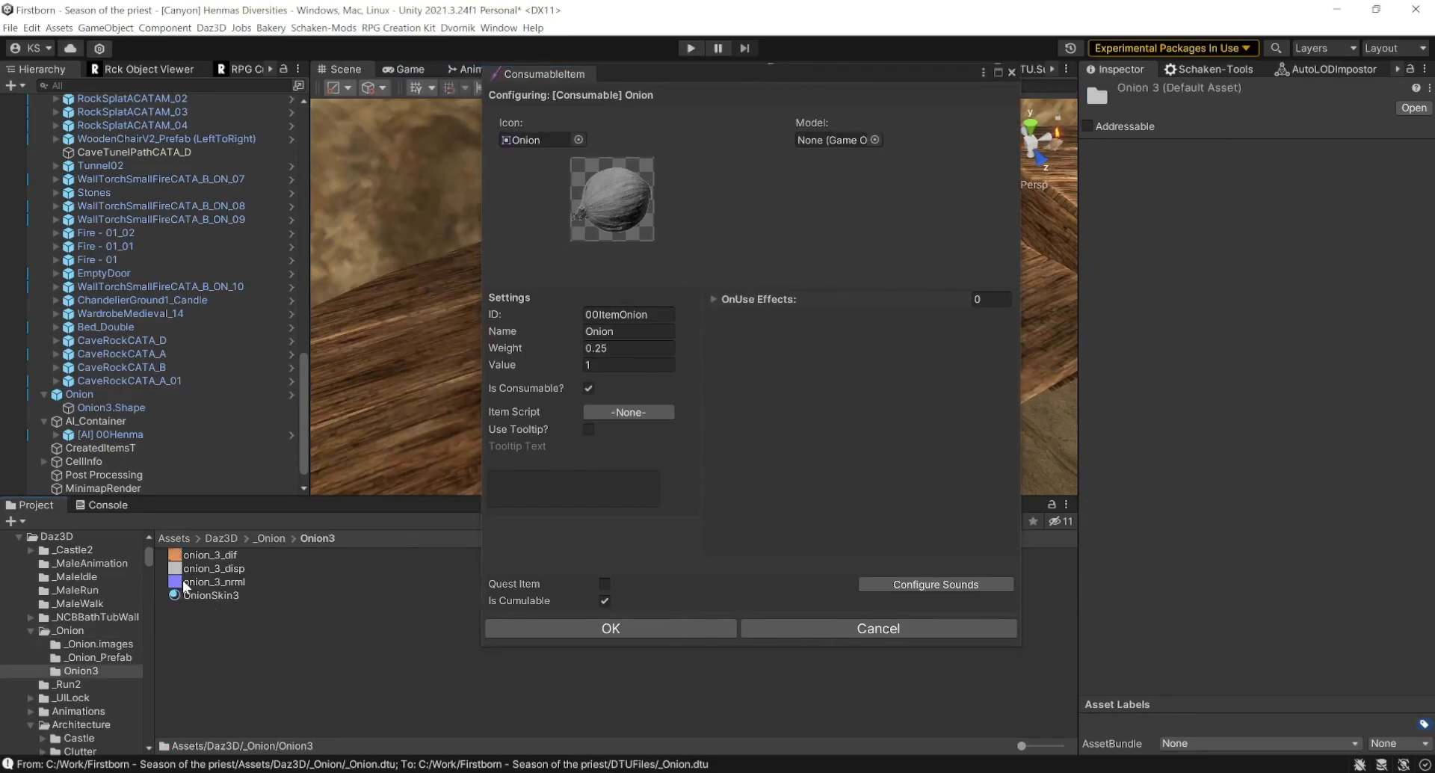
pyautogui.moveTo(617, 474); pyautogui.dragTo(853, 140)
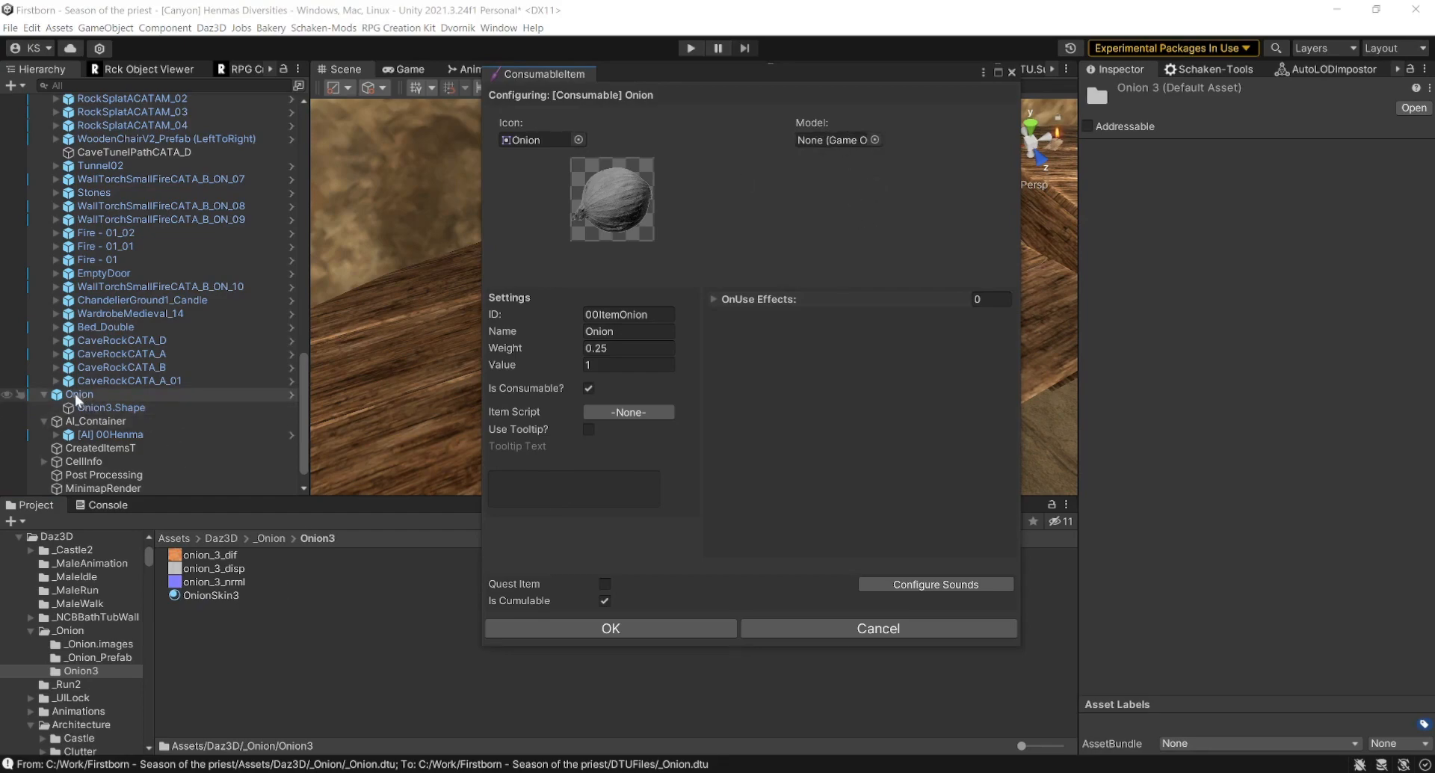
pyautogui.moveTo(74, 393); pyautogui.dragTo(833, 141)
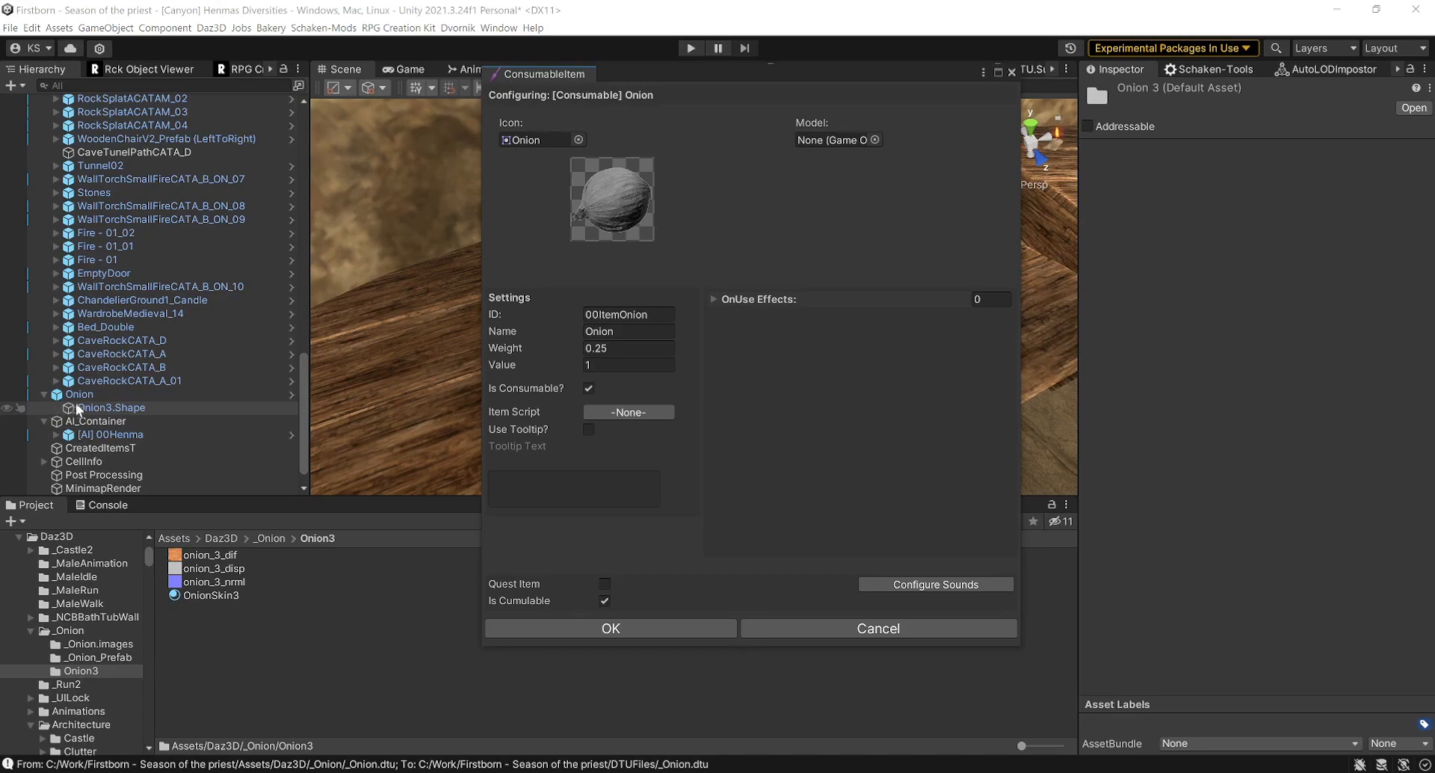
pyautogui.click(875, 140)
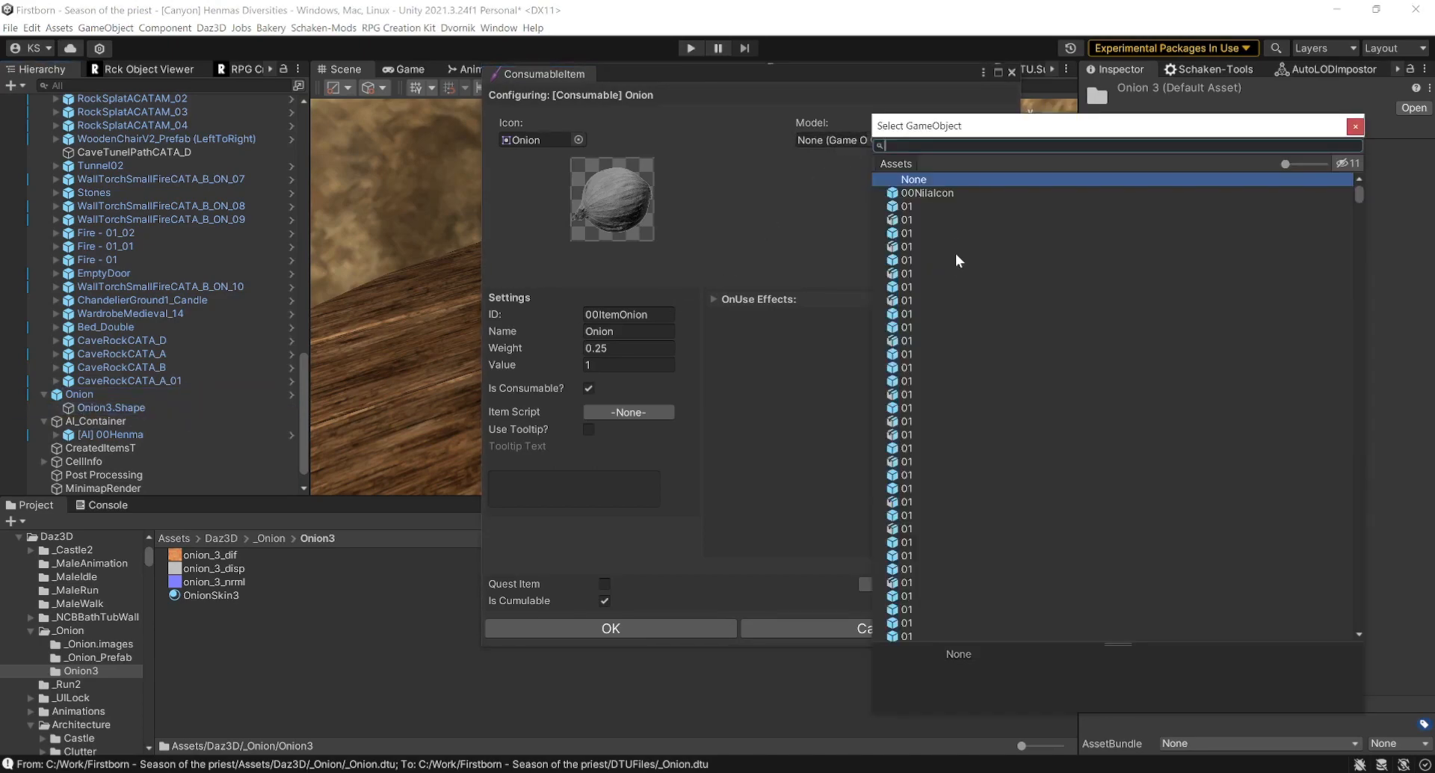
pyautogui.click(1355, 126)
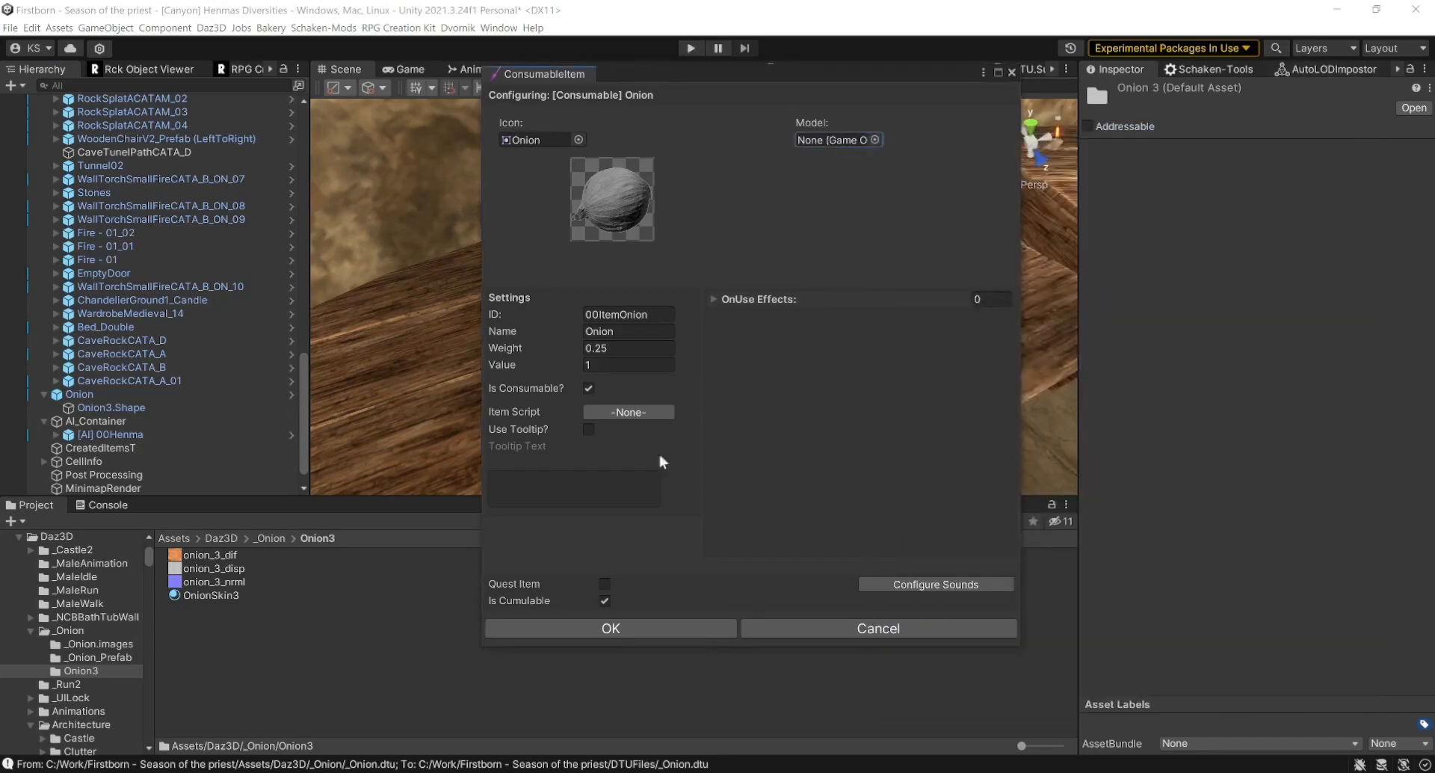
# - Assign the Daz3D__Onion prefab from the _Onion_Prefab folder as the consumable's Model and check its preview
pyautogui.click(267, 537)
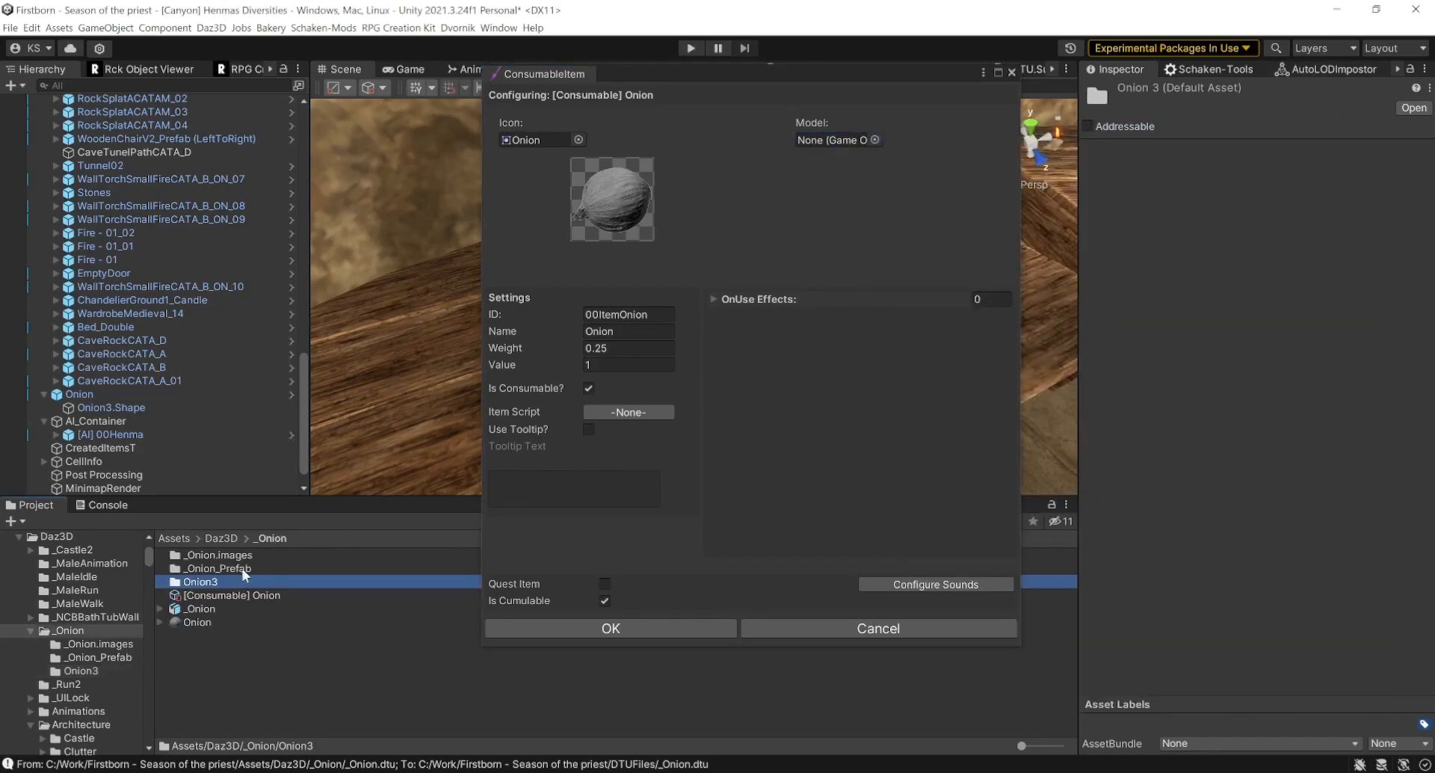
pyautogui.click(194, 569)
pyautogui.doubleClick(195, 570)
pyautogui.moveTo(213, 555); pyautogui.dragTo(842, 137)
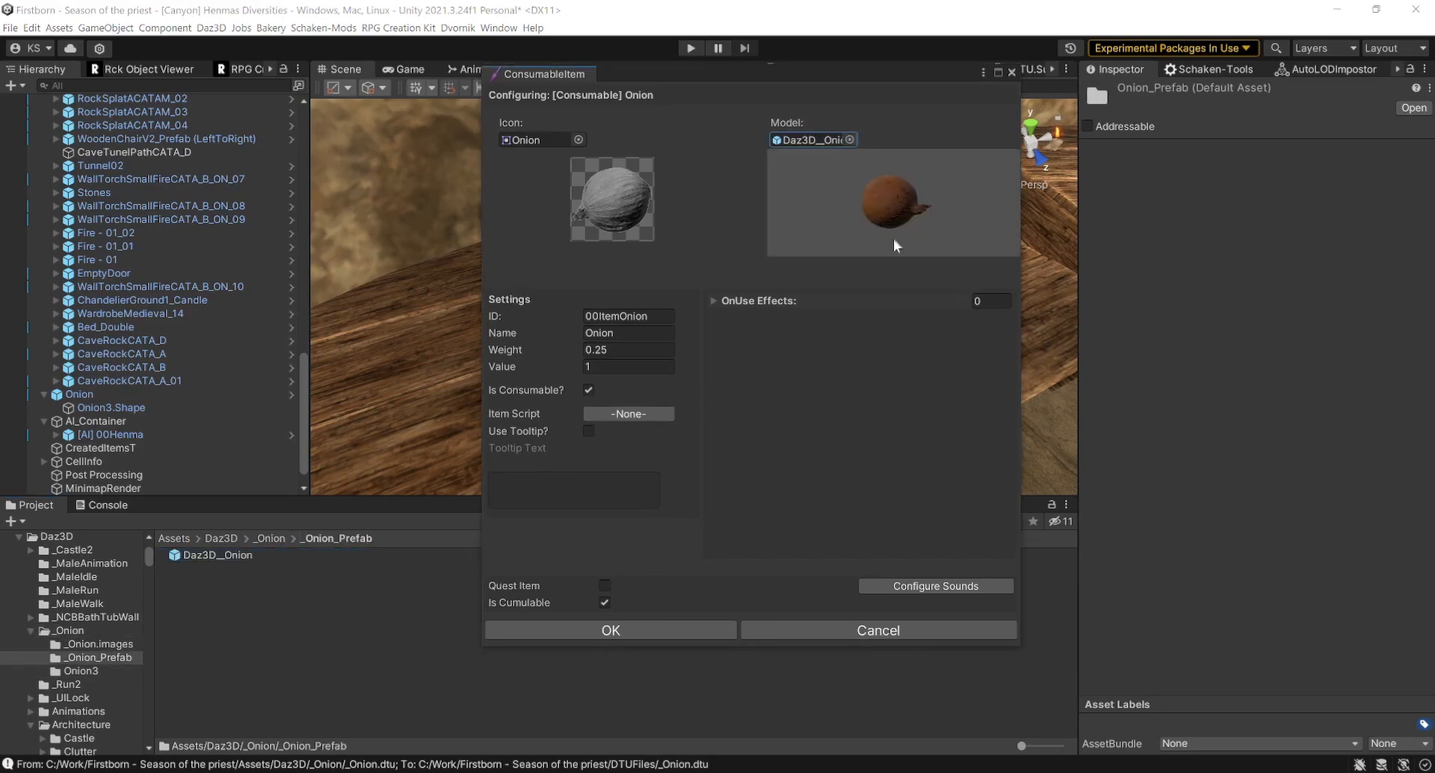
pyautogui.moveTo(885, 234); pyautogui.dragTo(932, 221)
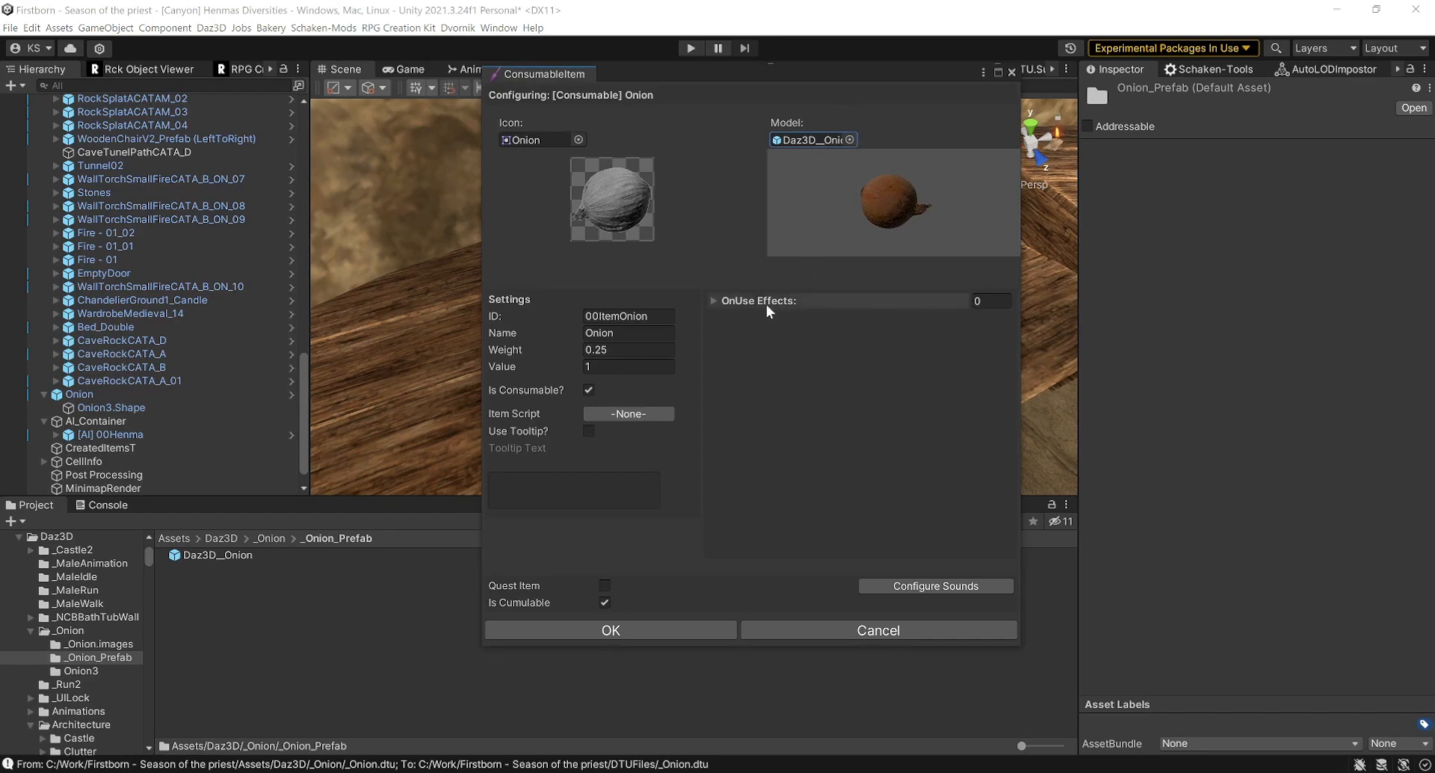
# - Review the Onion consumable's OnUse Effects and item sounds without assigning any, and confirm the item configuration
pyautogui.click(712, 301)
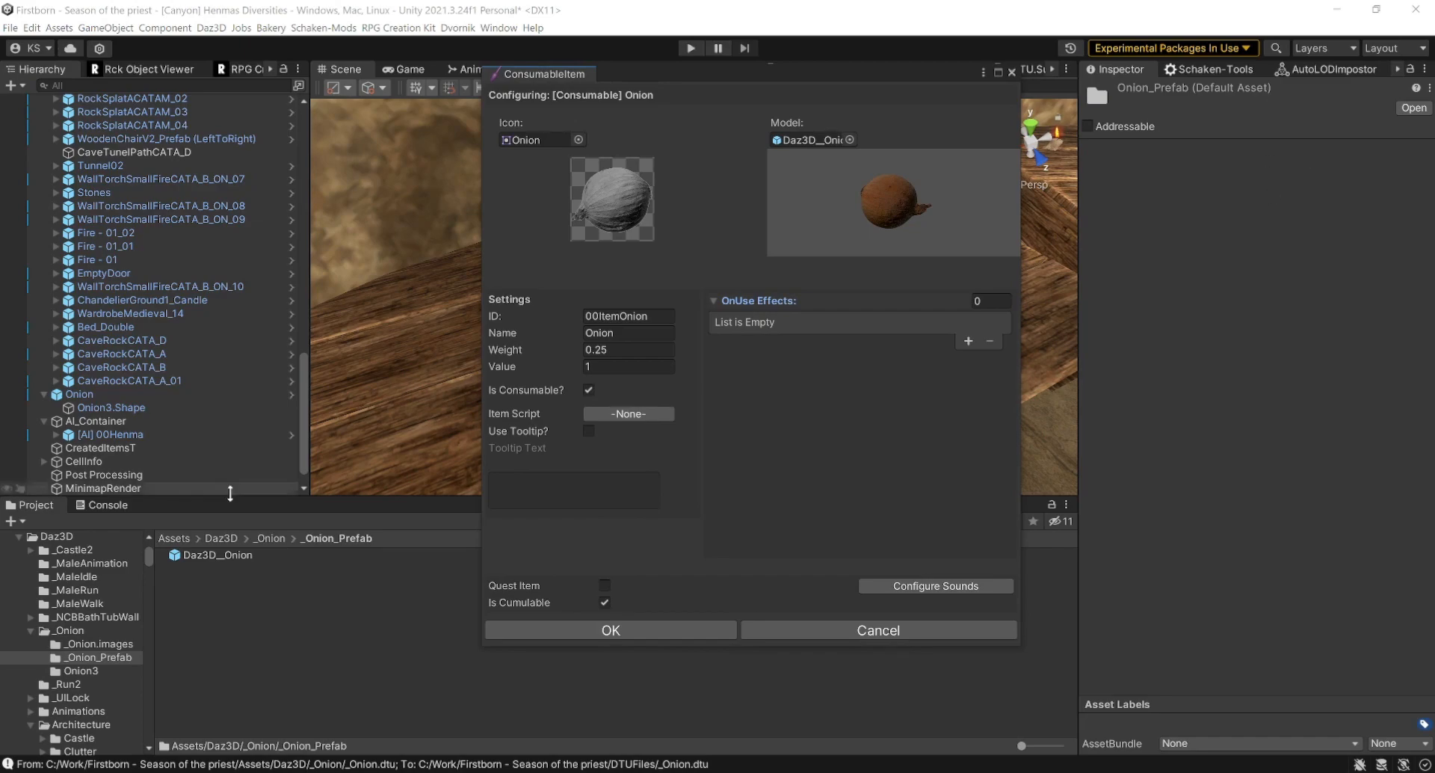
pyautogui.click(269, 538)
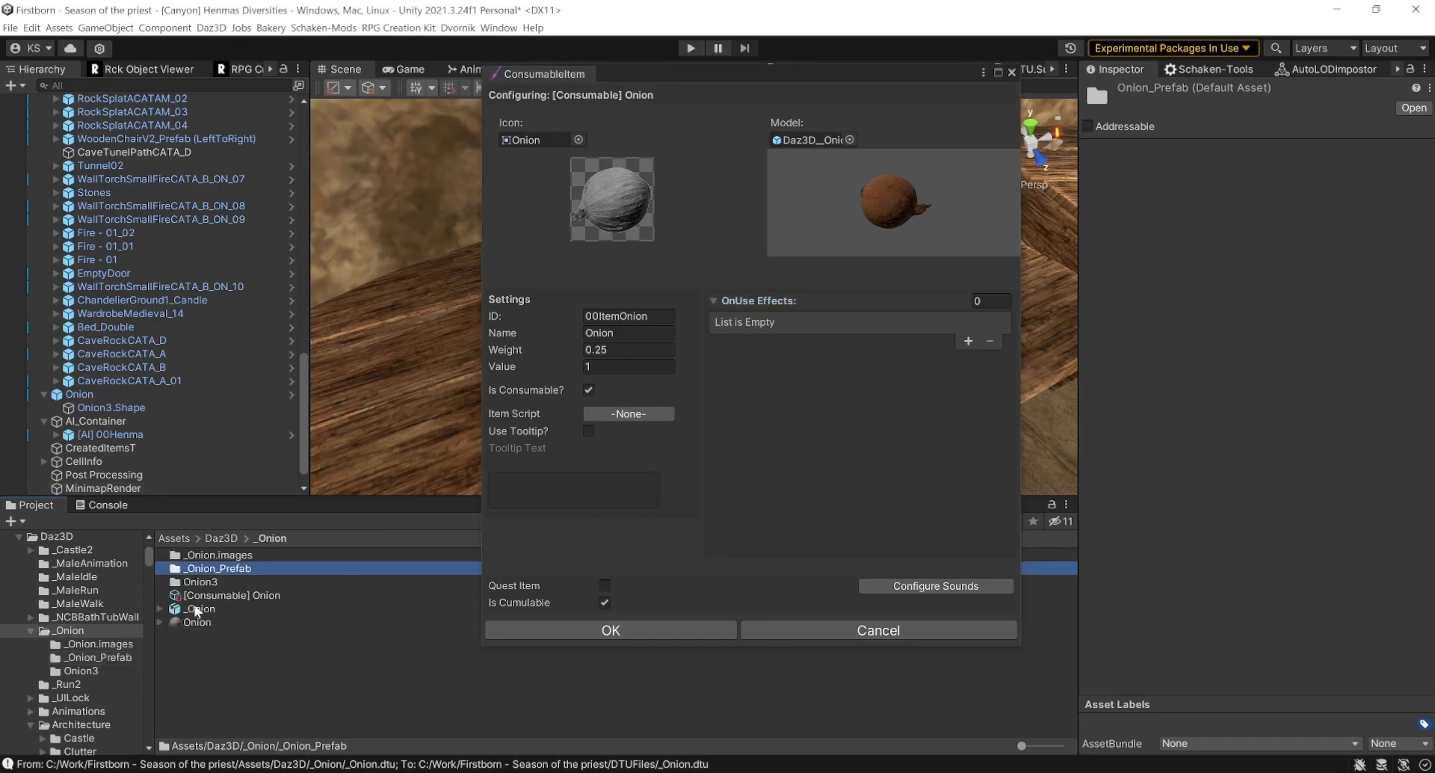
pyautogui.click(216, 595)
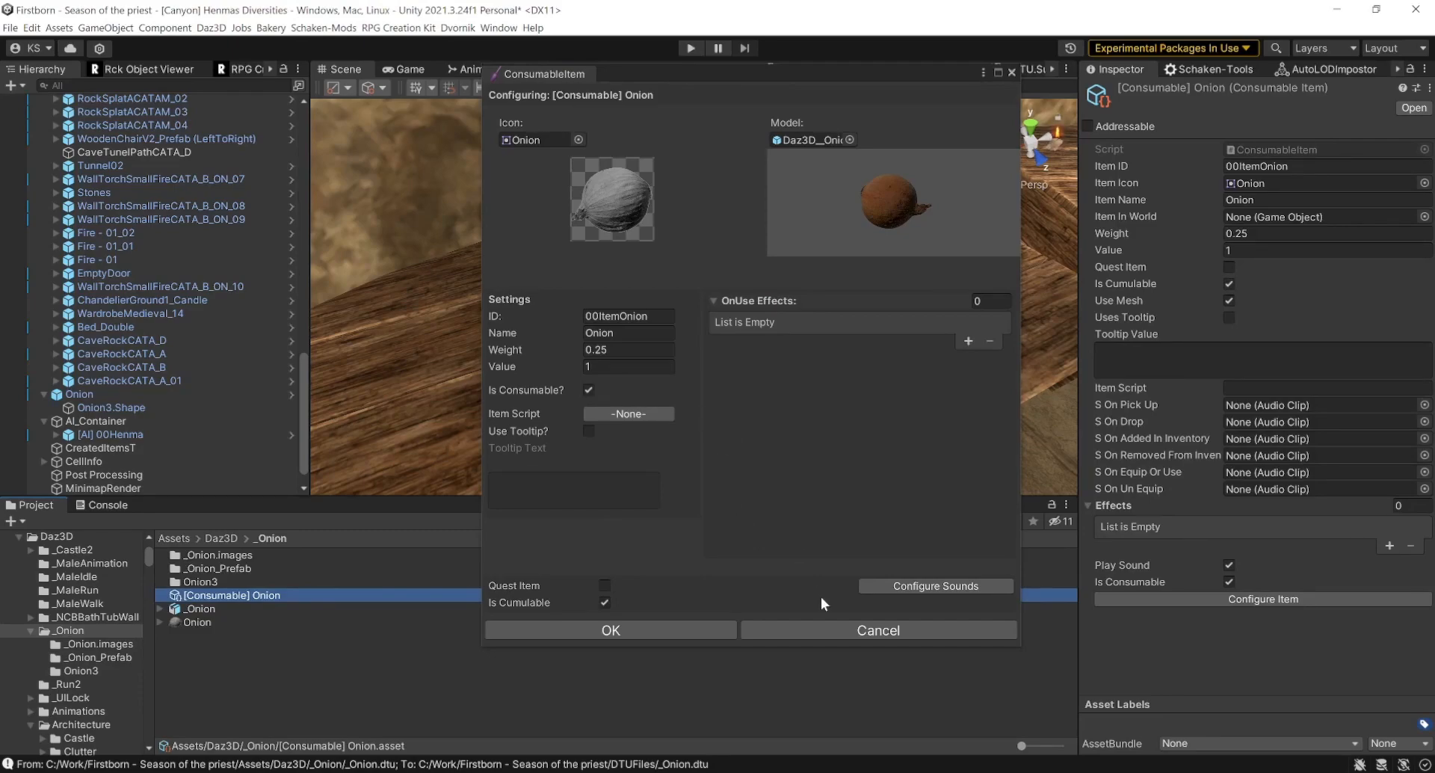
pyautogui.click(899, 589)
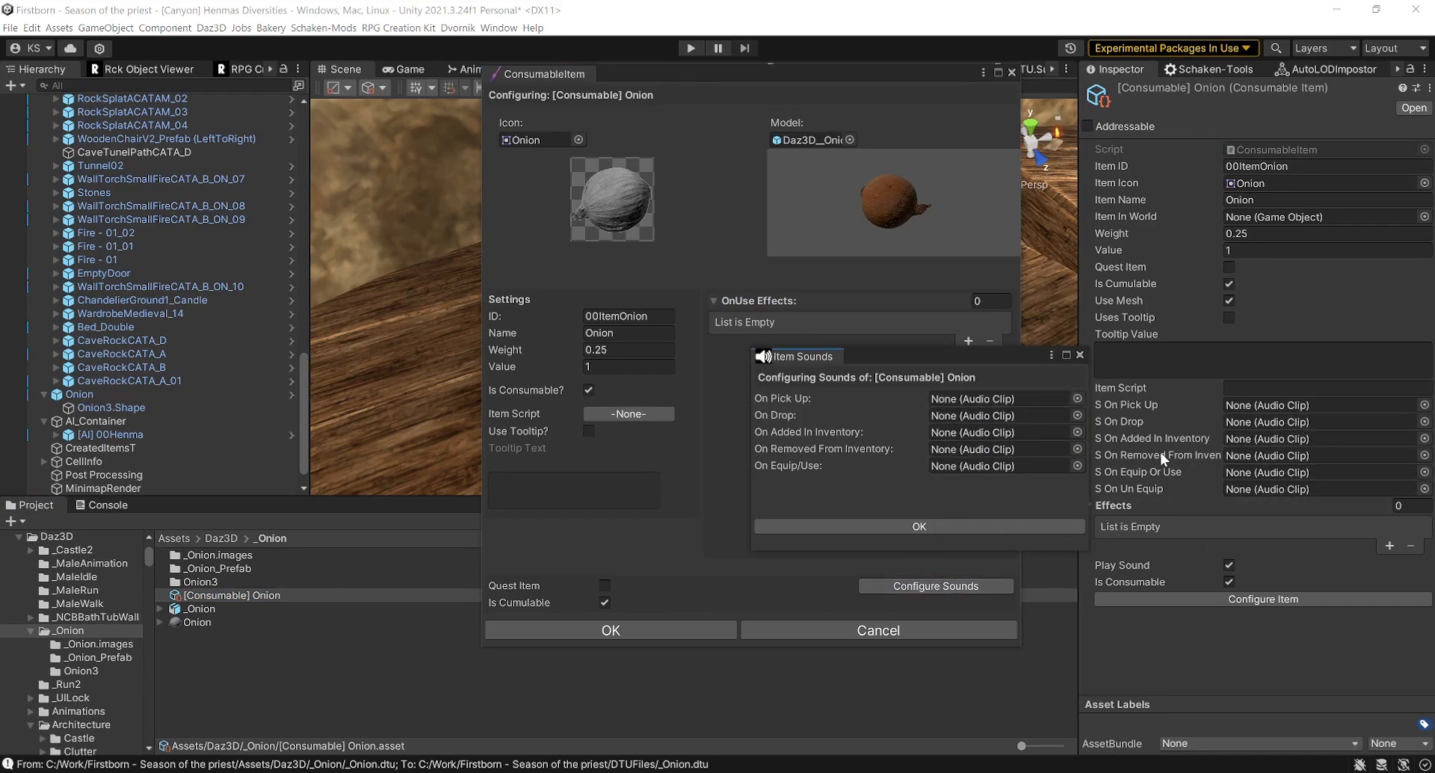
pyautogui.click(943, 531)
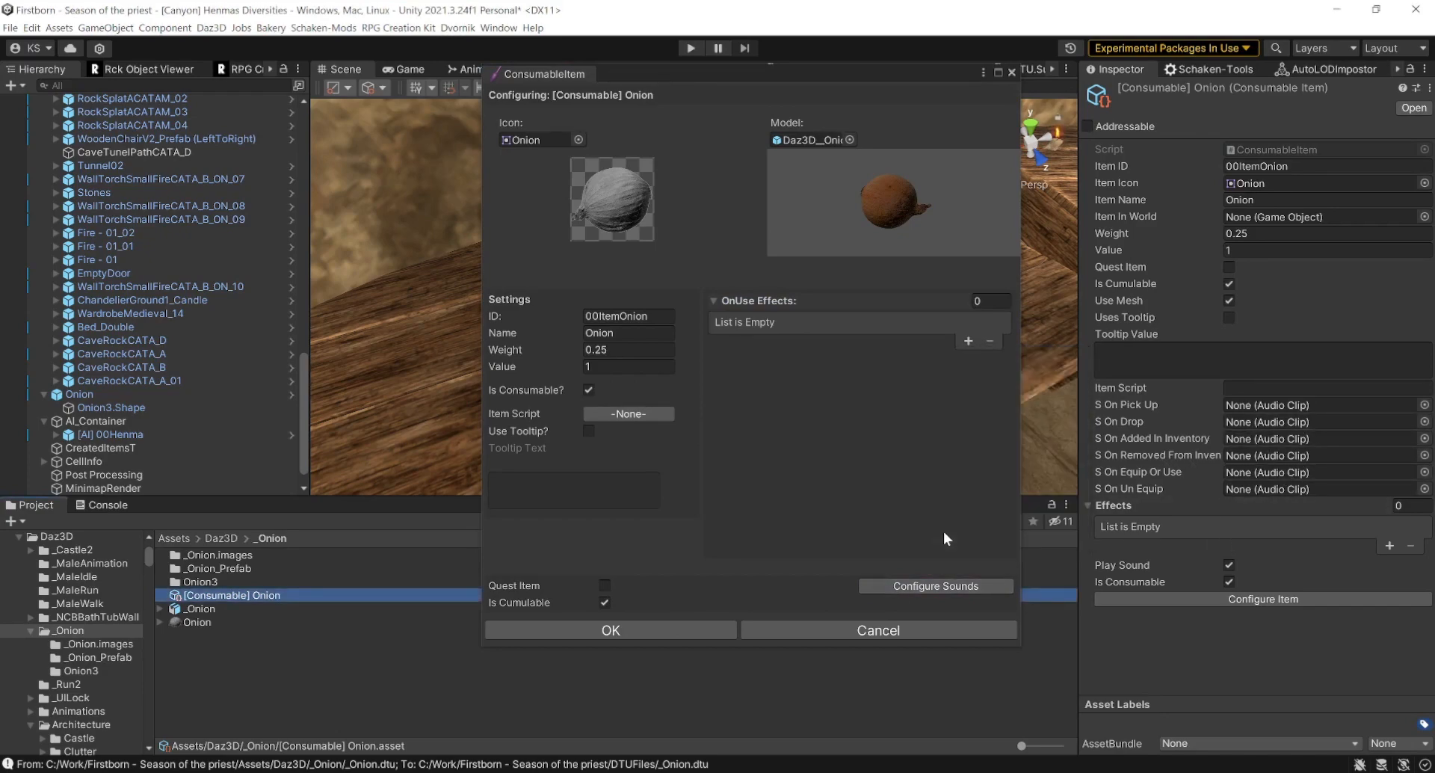
pyautogui.click(572, 632)
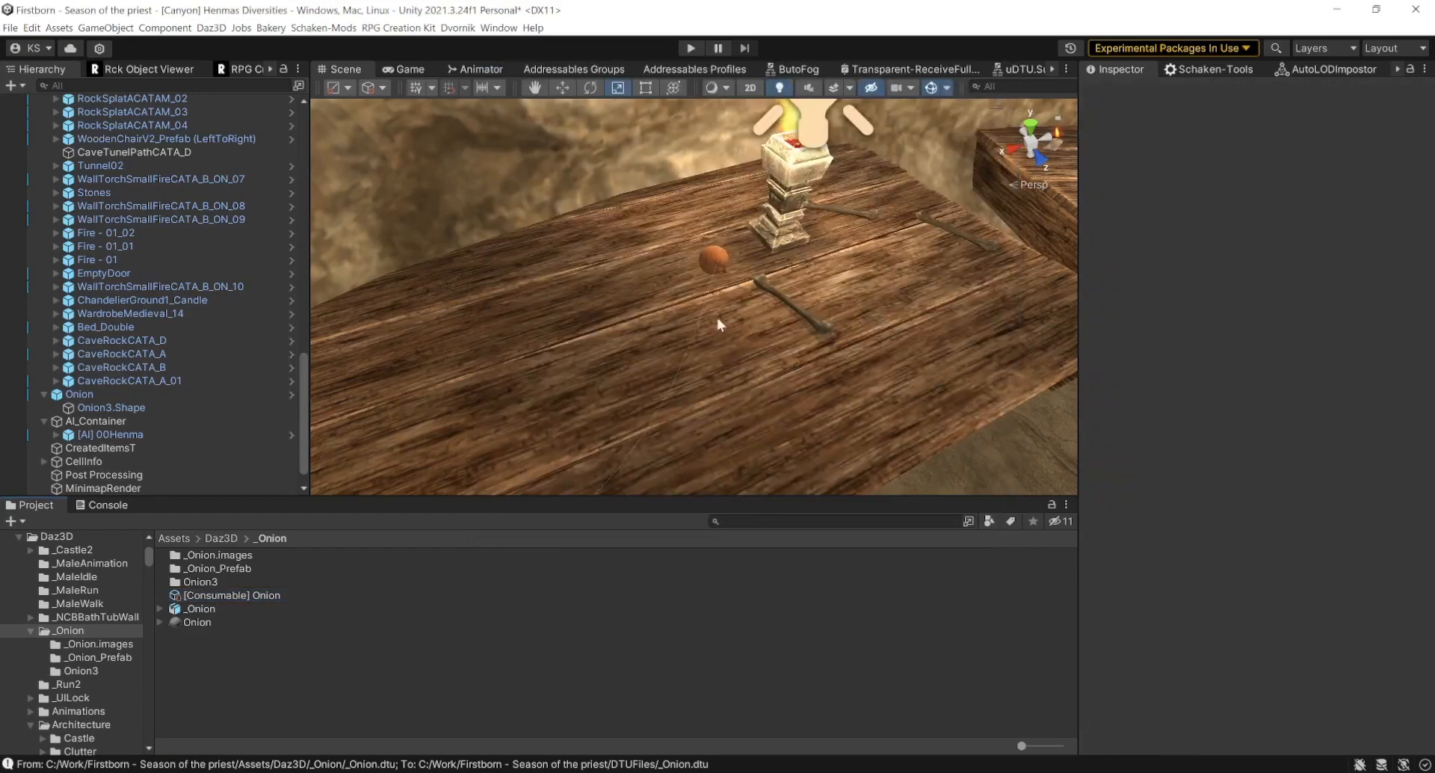
# - Update the cell from the CellInfo object, accepting the scene save, and update all RPG Creation Kit databases
pyautogui.click(716, 267)
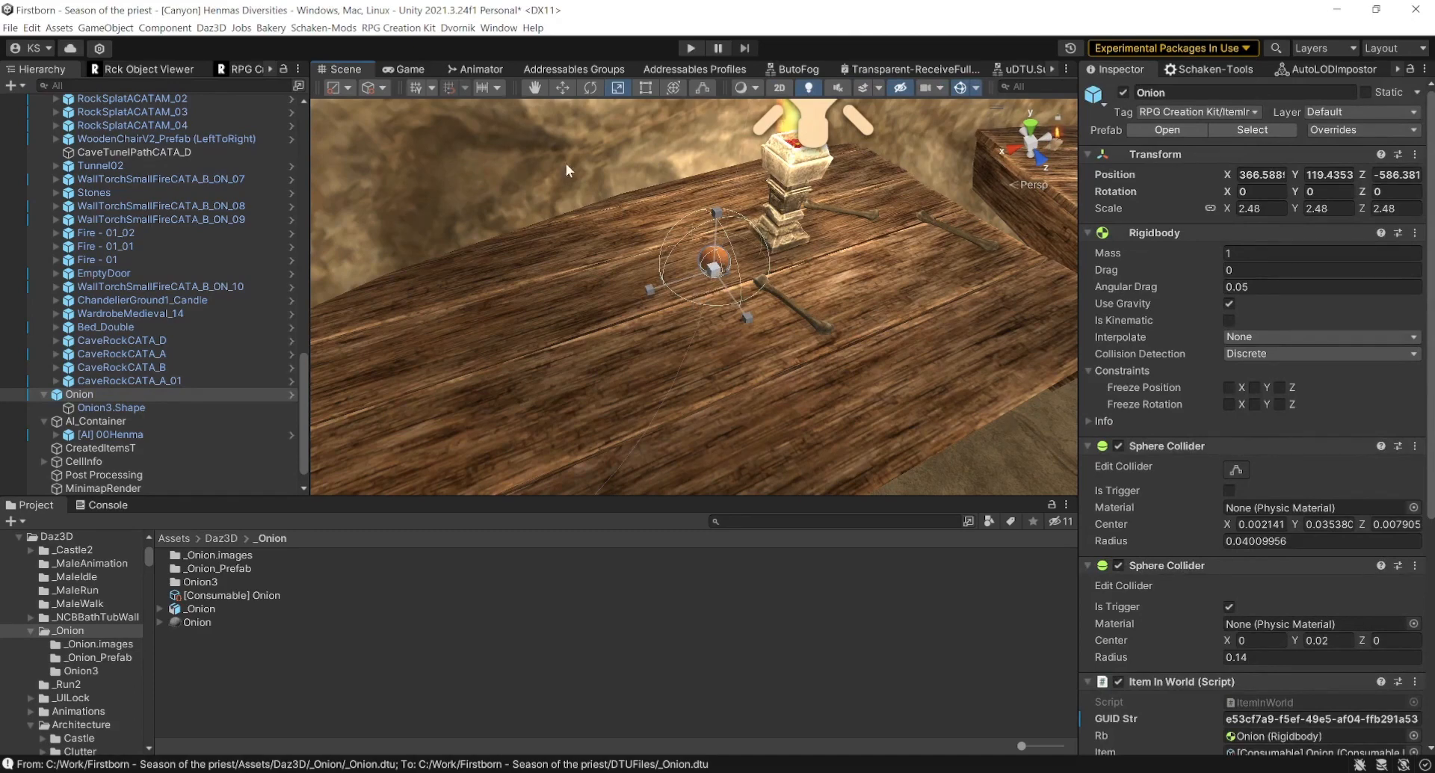
pyautogui.click(561, 89)
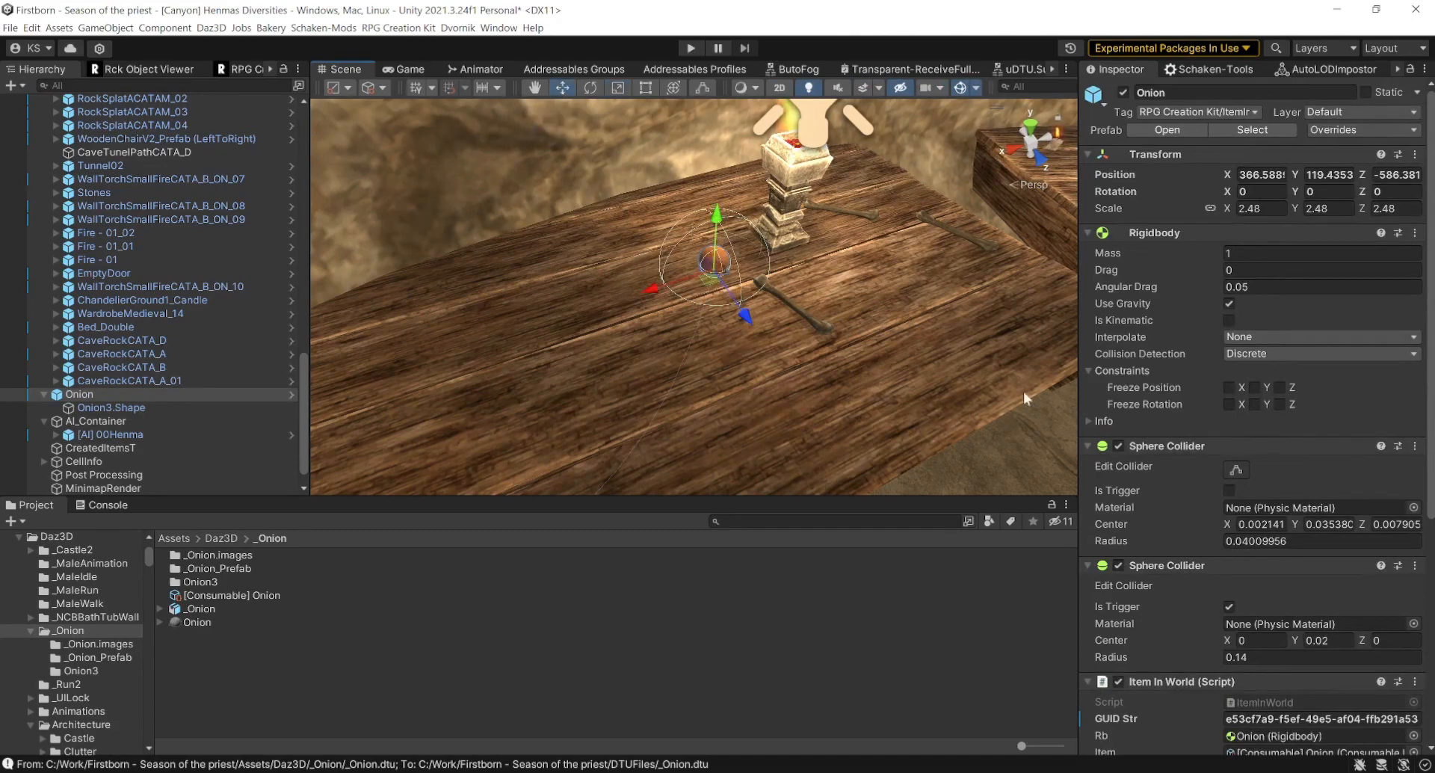
pyautogui.click(89, 461)
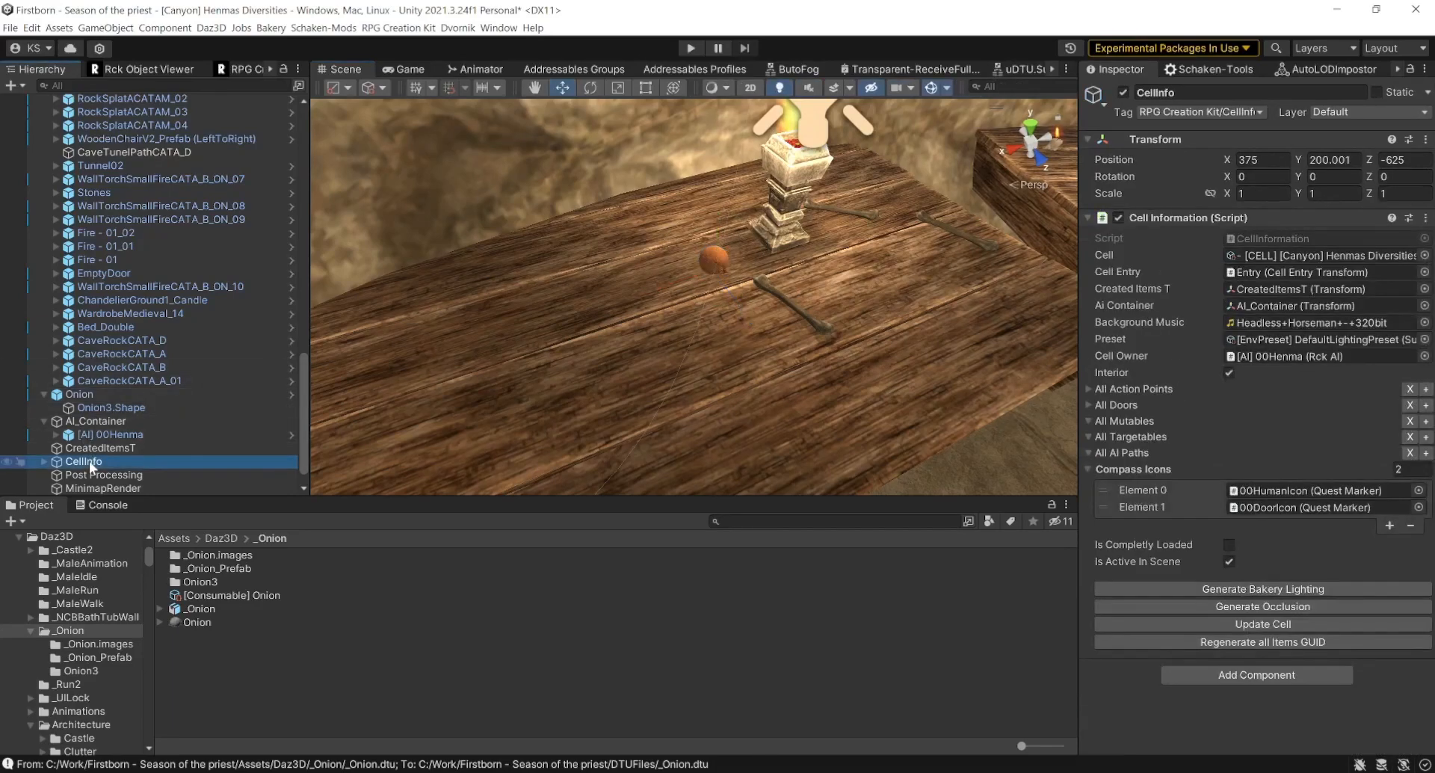
pyautogui.click(1259, 622)
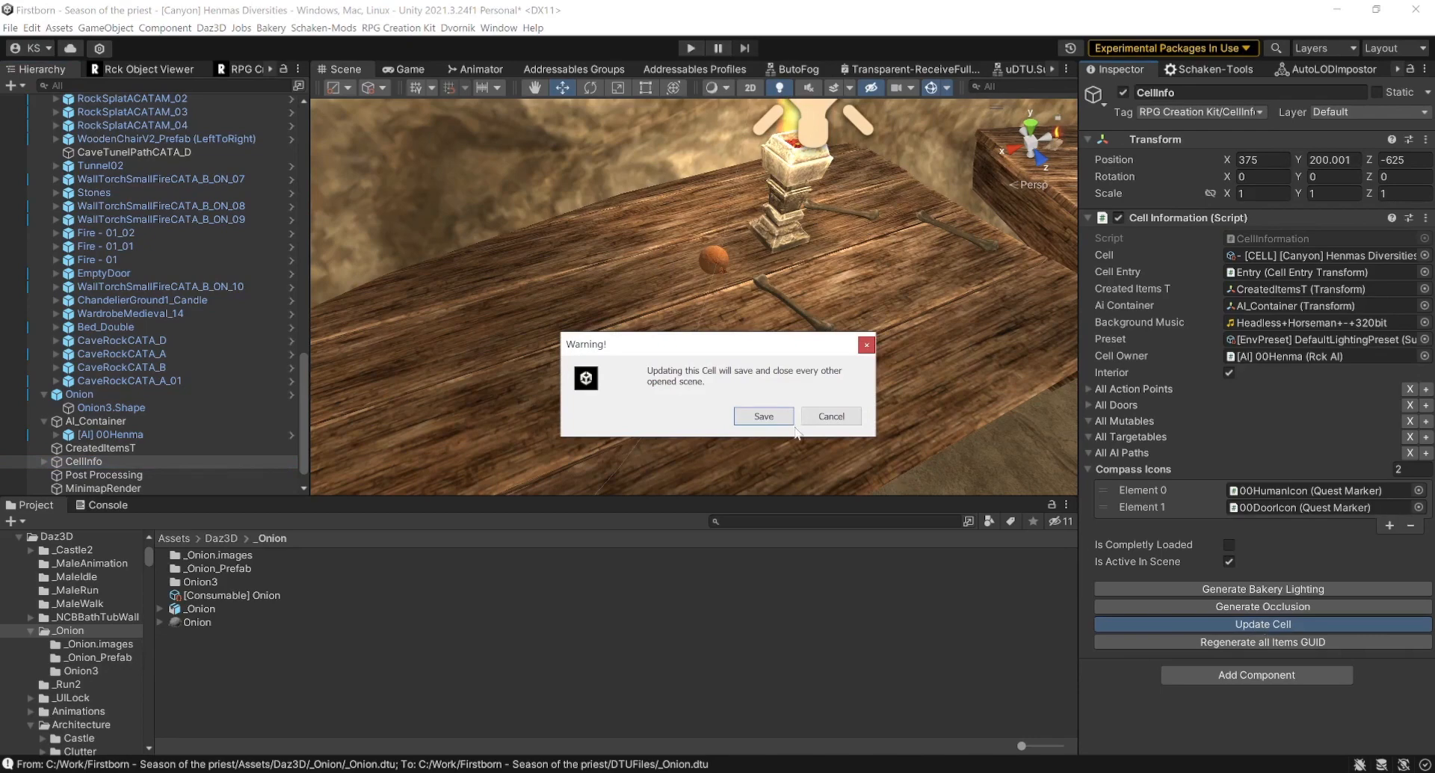
pyautogui.click(763, 416)
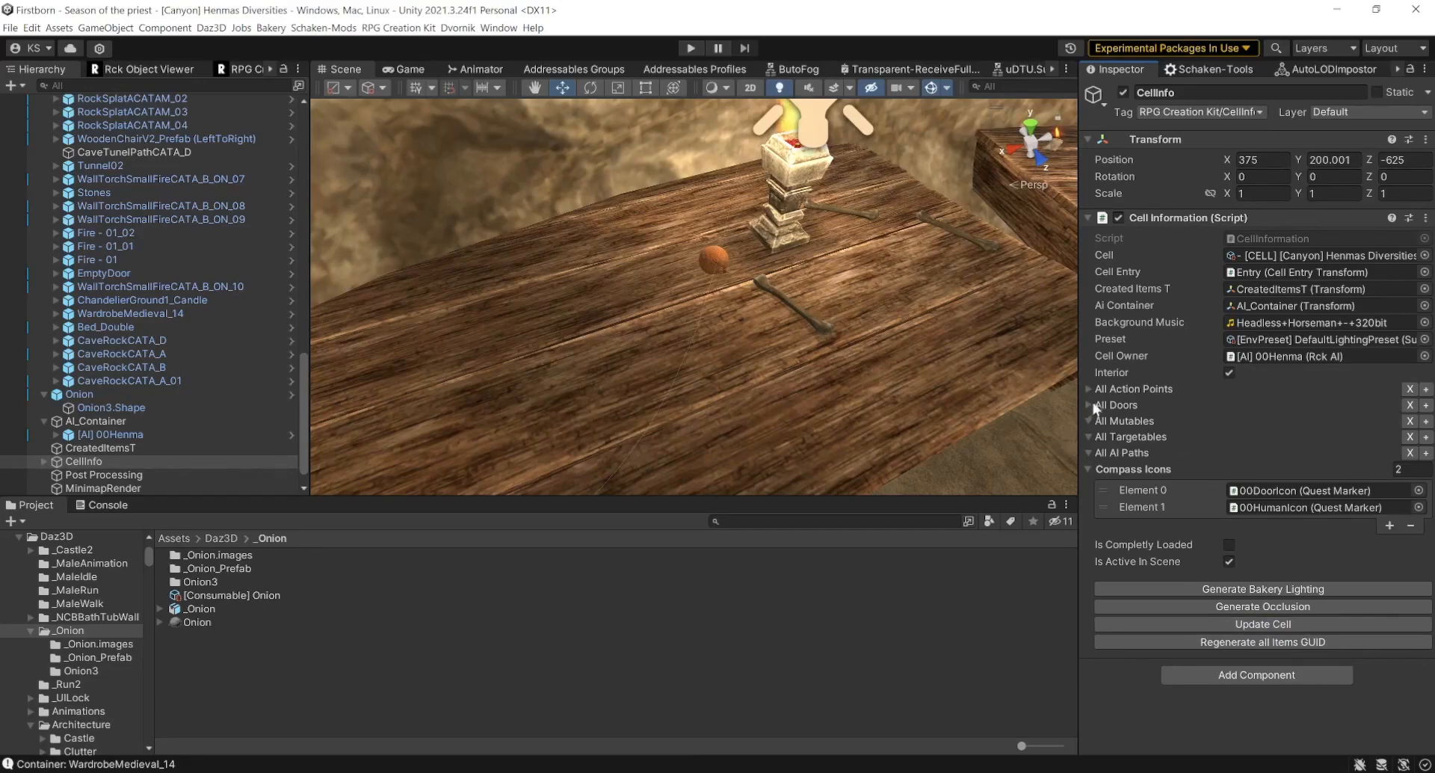
pyautogui.click(379, 30)
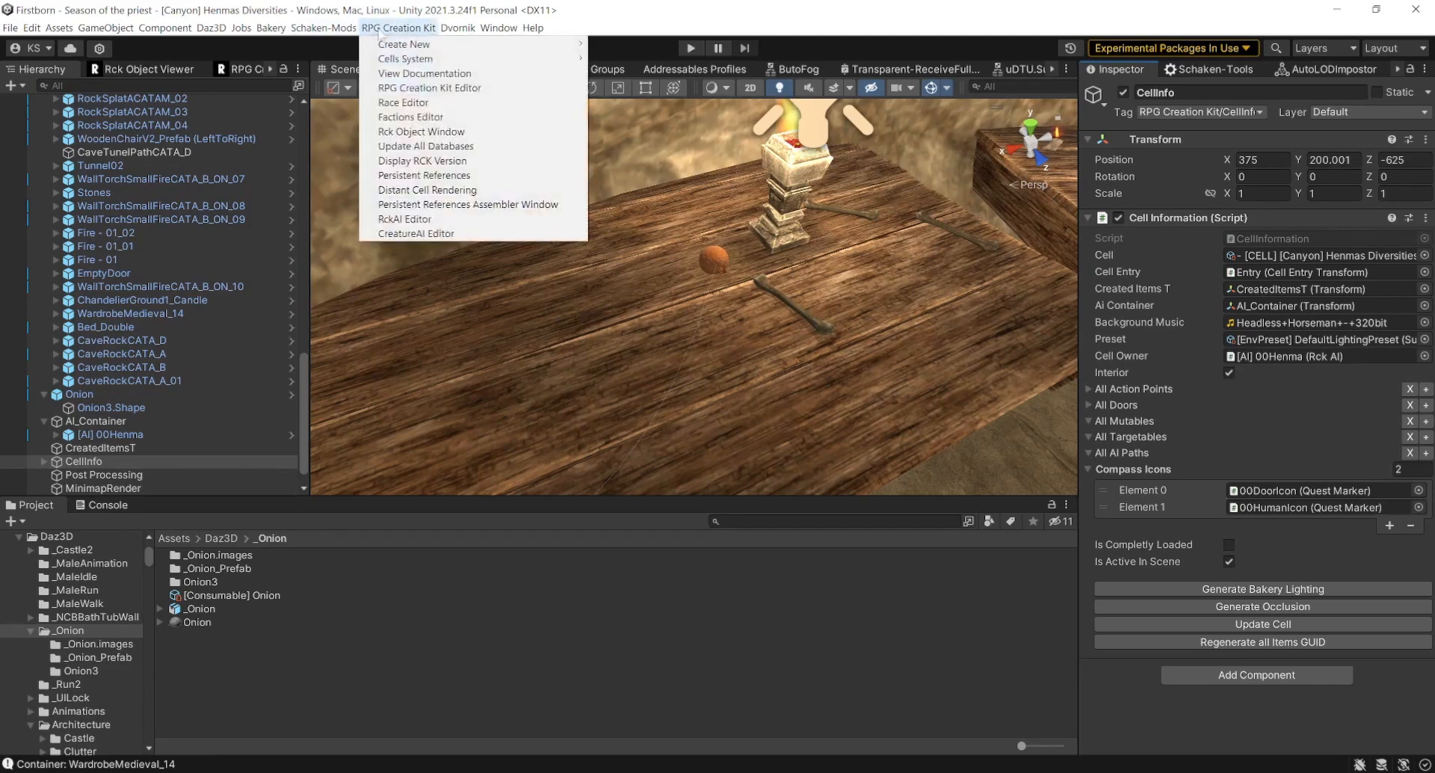
pyautogui.click(392, 149)
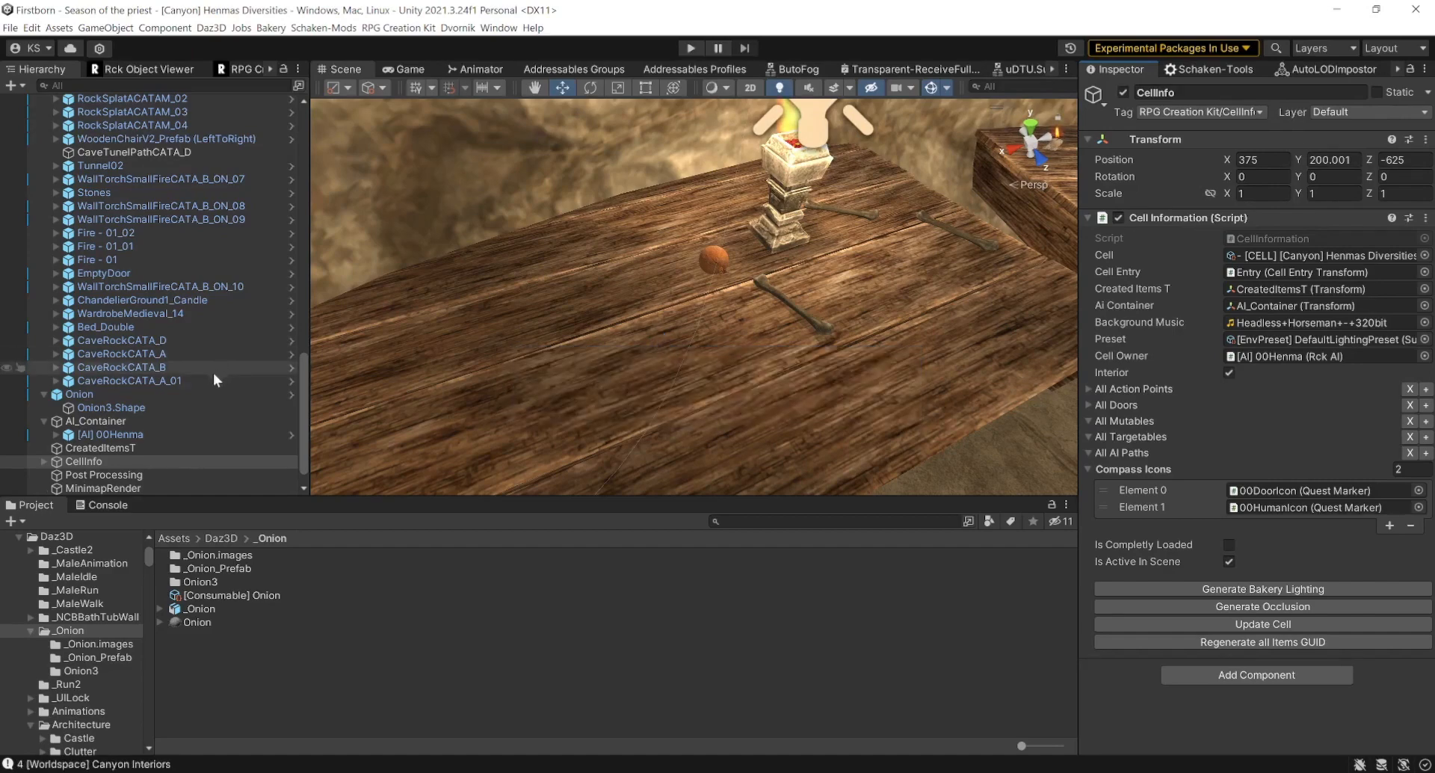
# - Place three more instances of the Daz3D__Onion prefab on the wooden table and inspect them along with the nearby bone
pyautogui.doubleClick(200, 569)
pyautogui.moveTo(201, 554); pyautogui.dragTo(531, 308)
pyautogui.moveTo(217, 555); pyautogui.dragTo(990, 308)
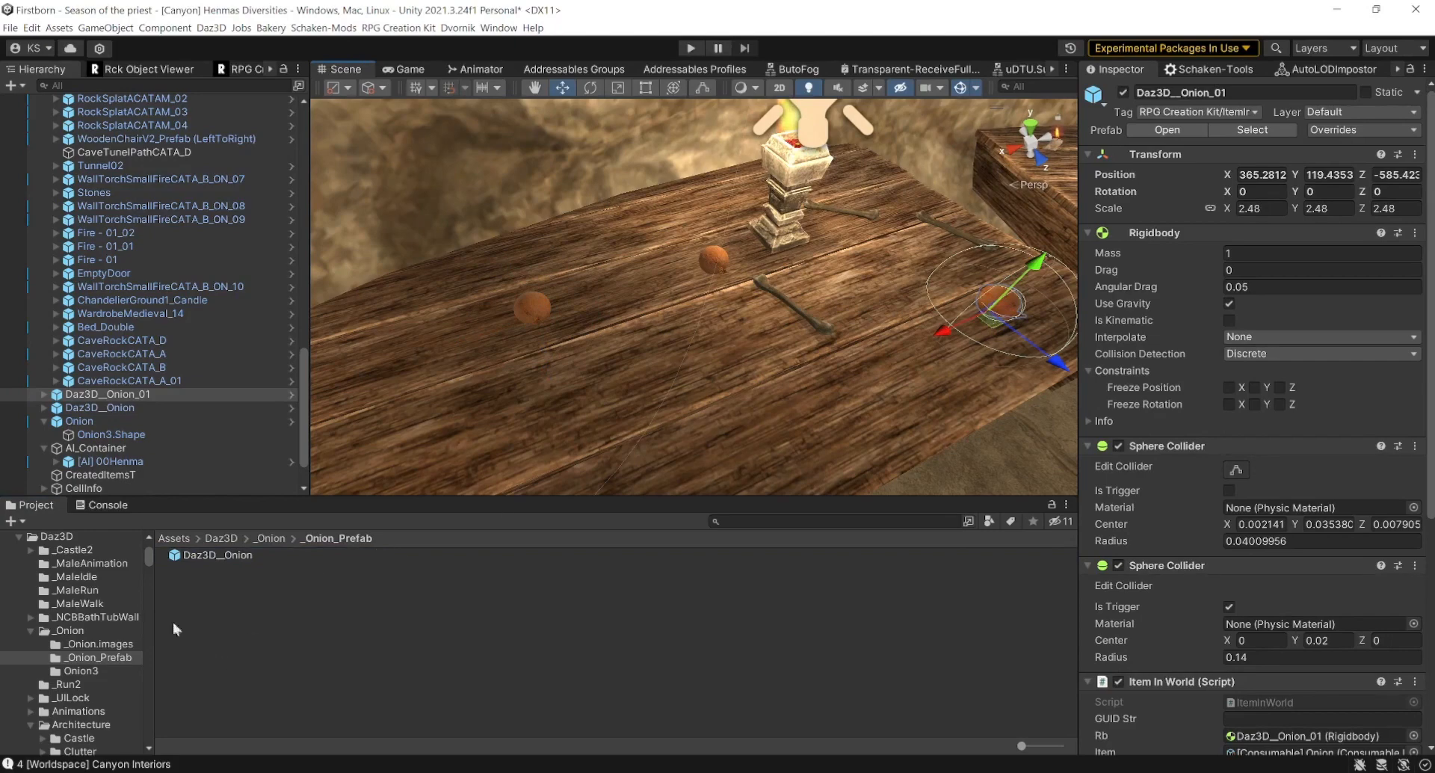
pyautogui.moveTo(212, 559); pyautogui.dragTo(711, 388)
pyautogui.click(535, 311)
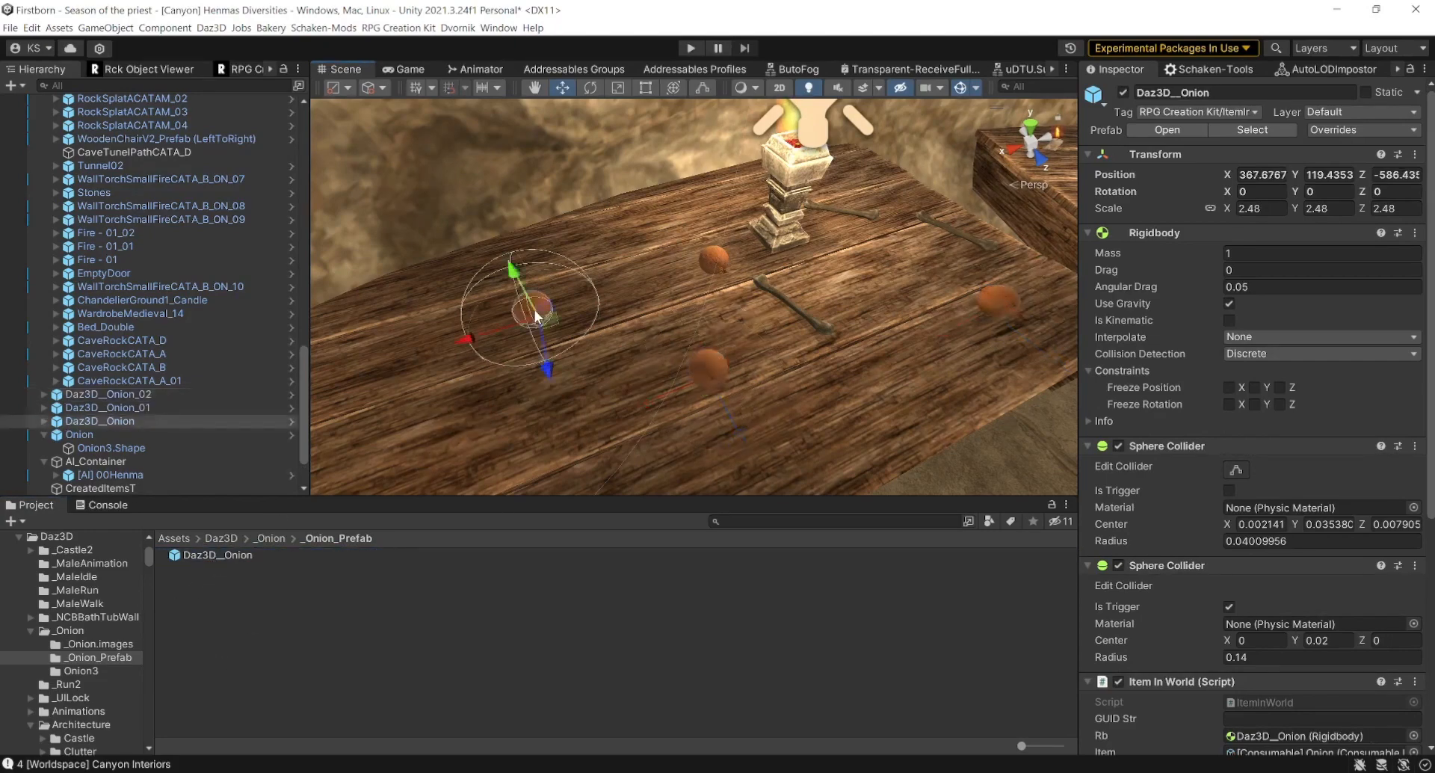
pyautogui.click(699, 374)
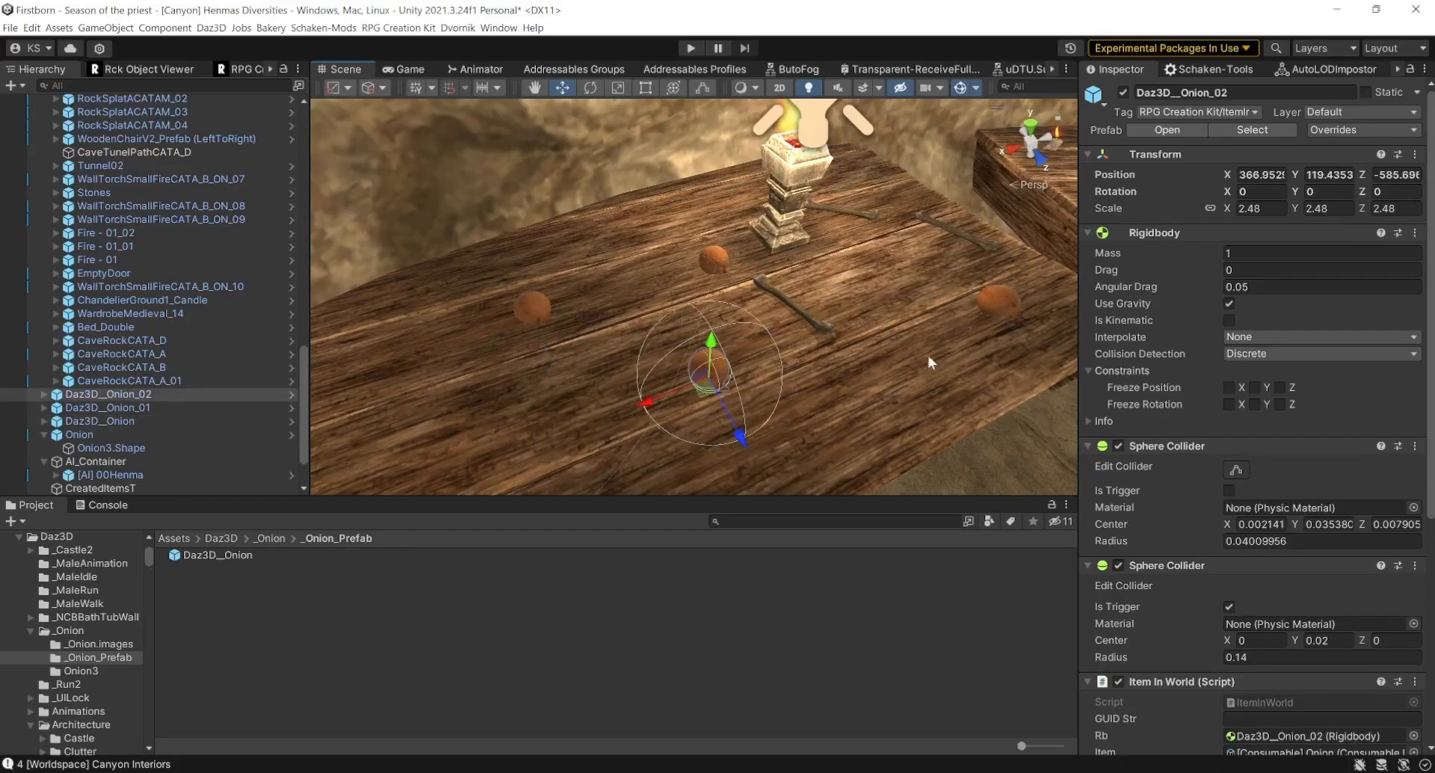
pyautogui.click(997, 308)
pyautogui.click(827, 336)
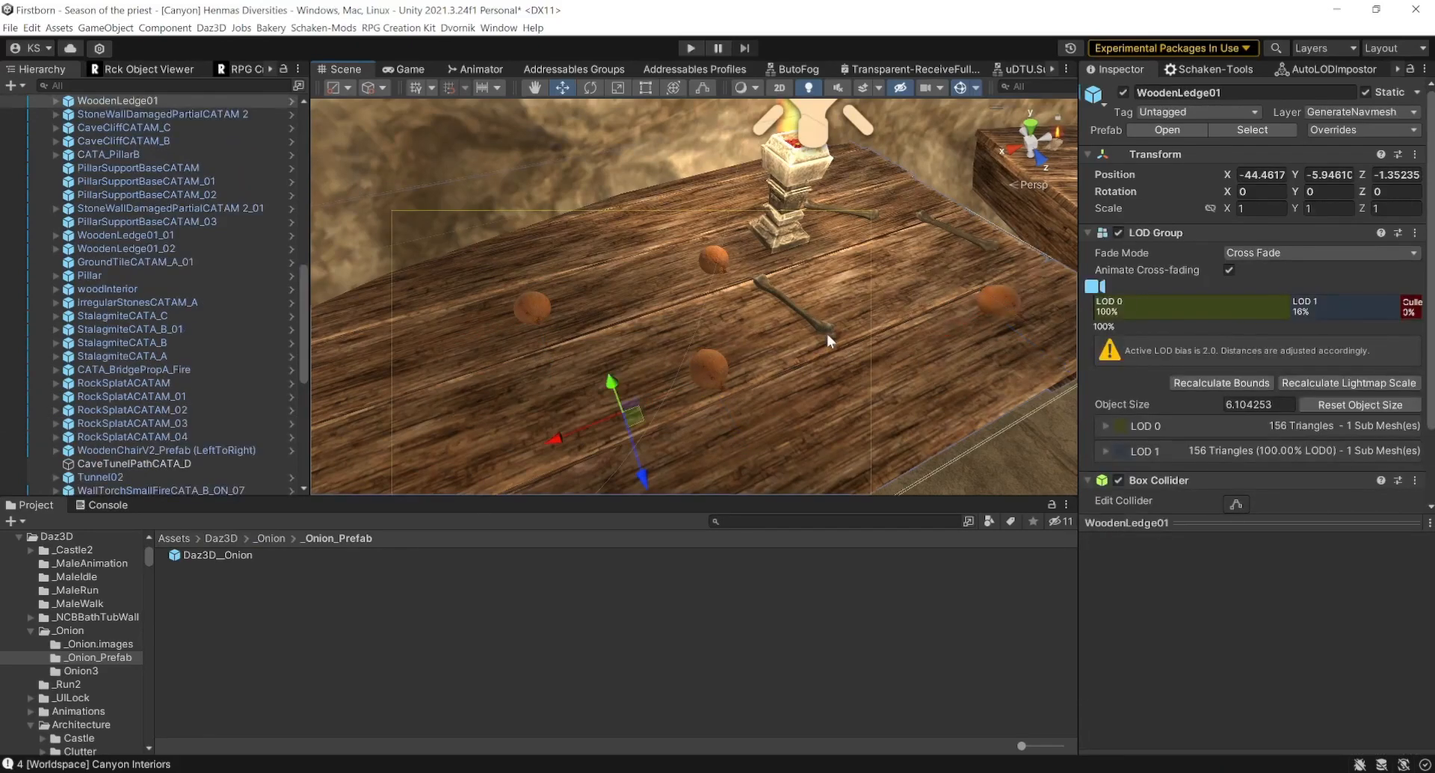
pyautogui.click(825, 335)
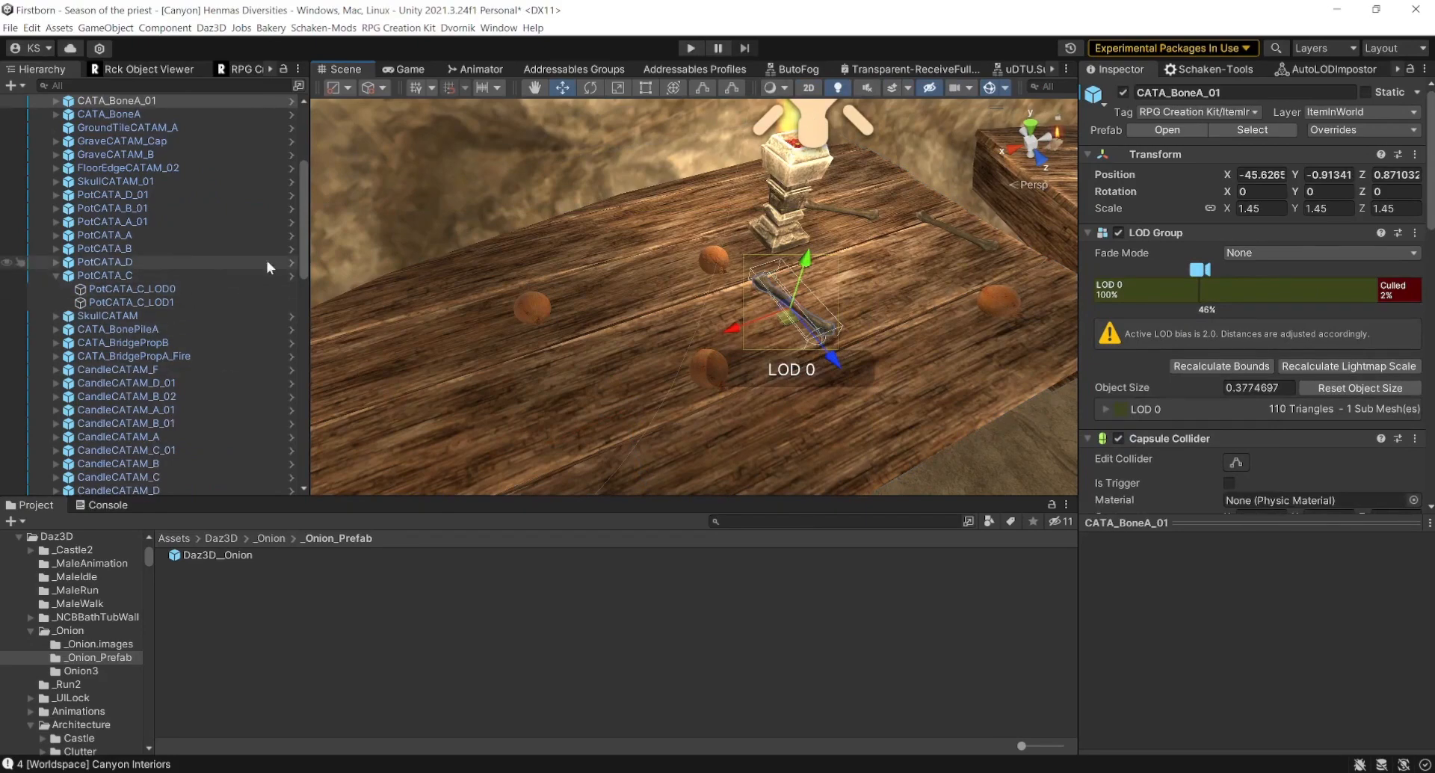
# - Regenerate the GUIDs of all items in the cell from the CellInfo object and accept the confirmation
pyautogui.scroll(-8, 289, 363)
pyautogui.scroll(-10, 288, 363)
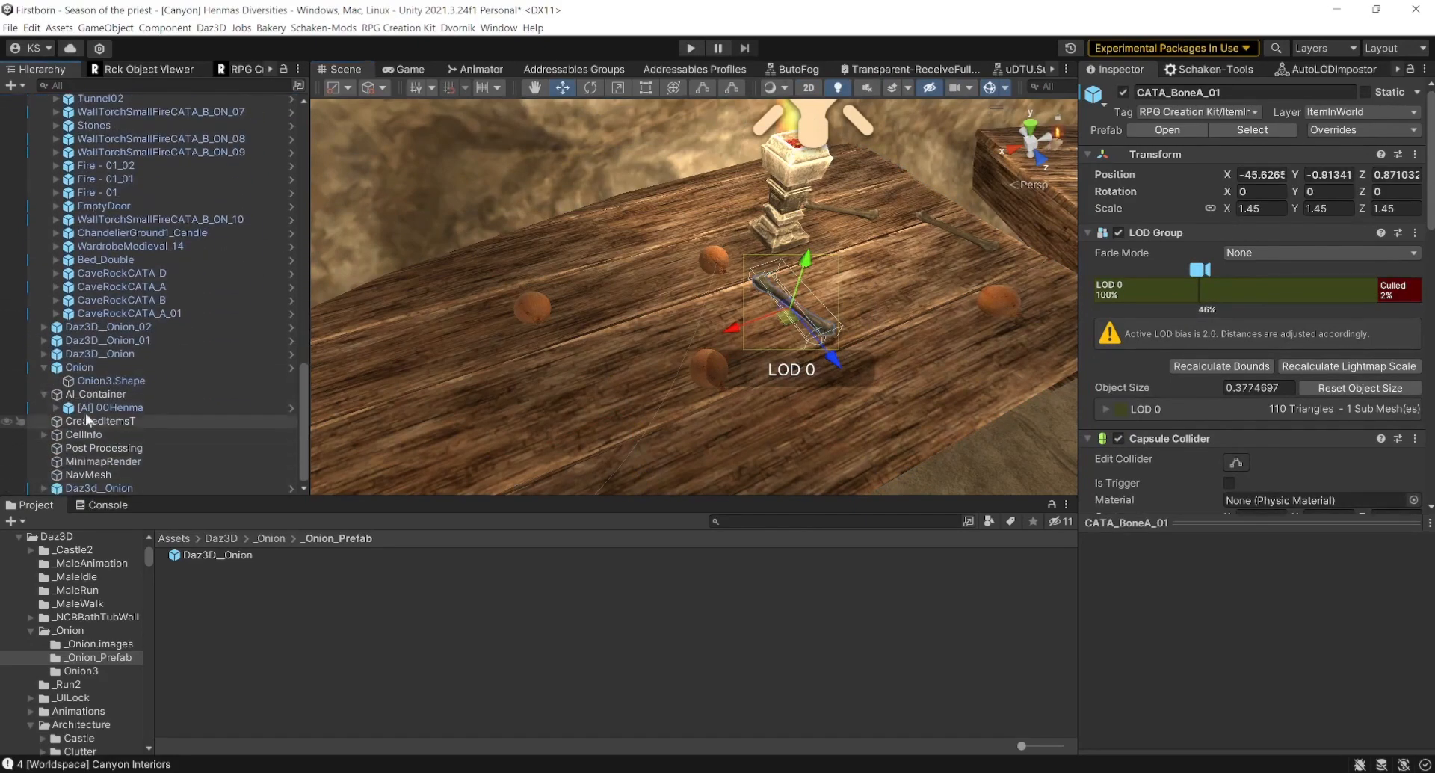
pyautogui.click(95, 434)
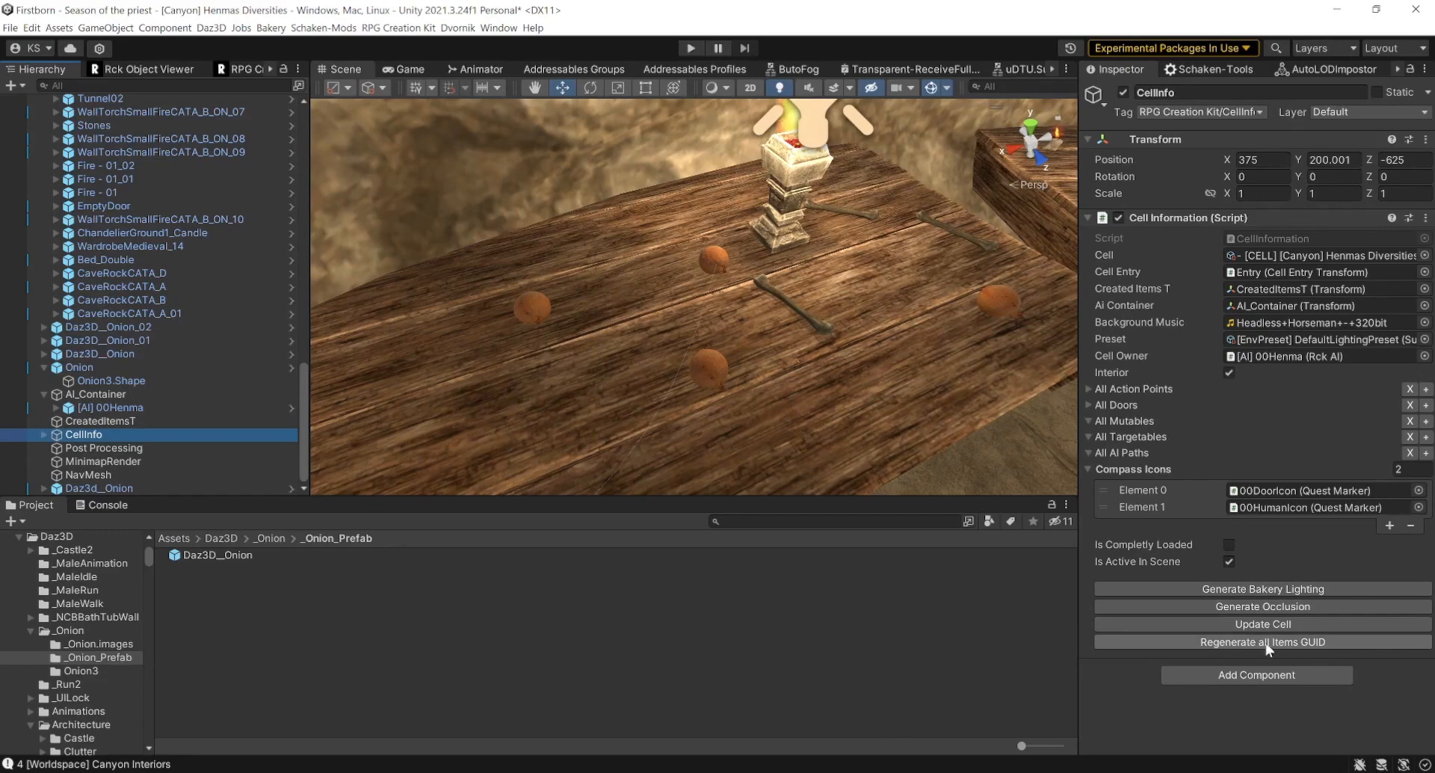
pyautogui.click(1306, 643)
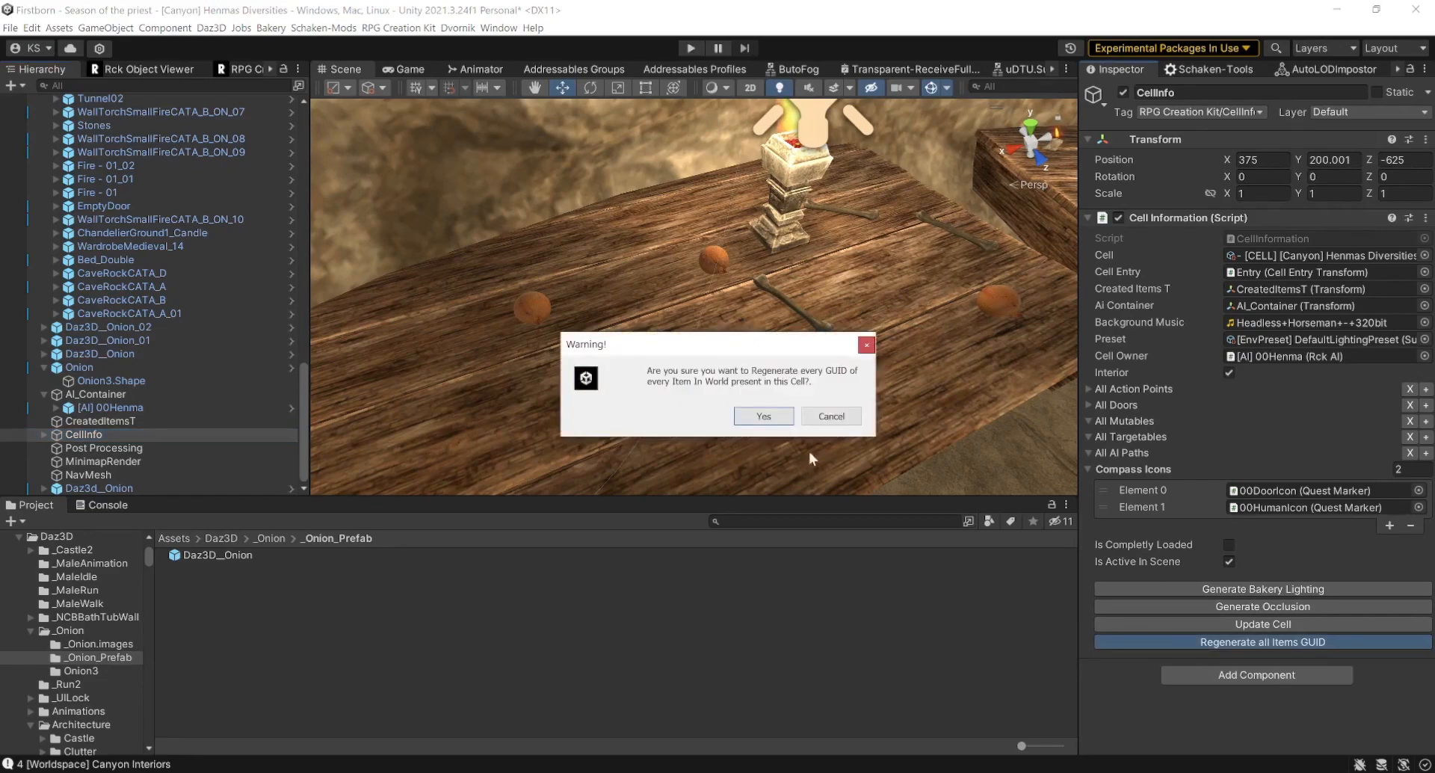
pyautogui.click(774, 422)
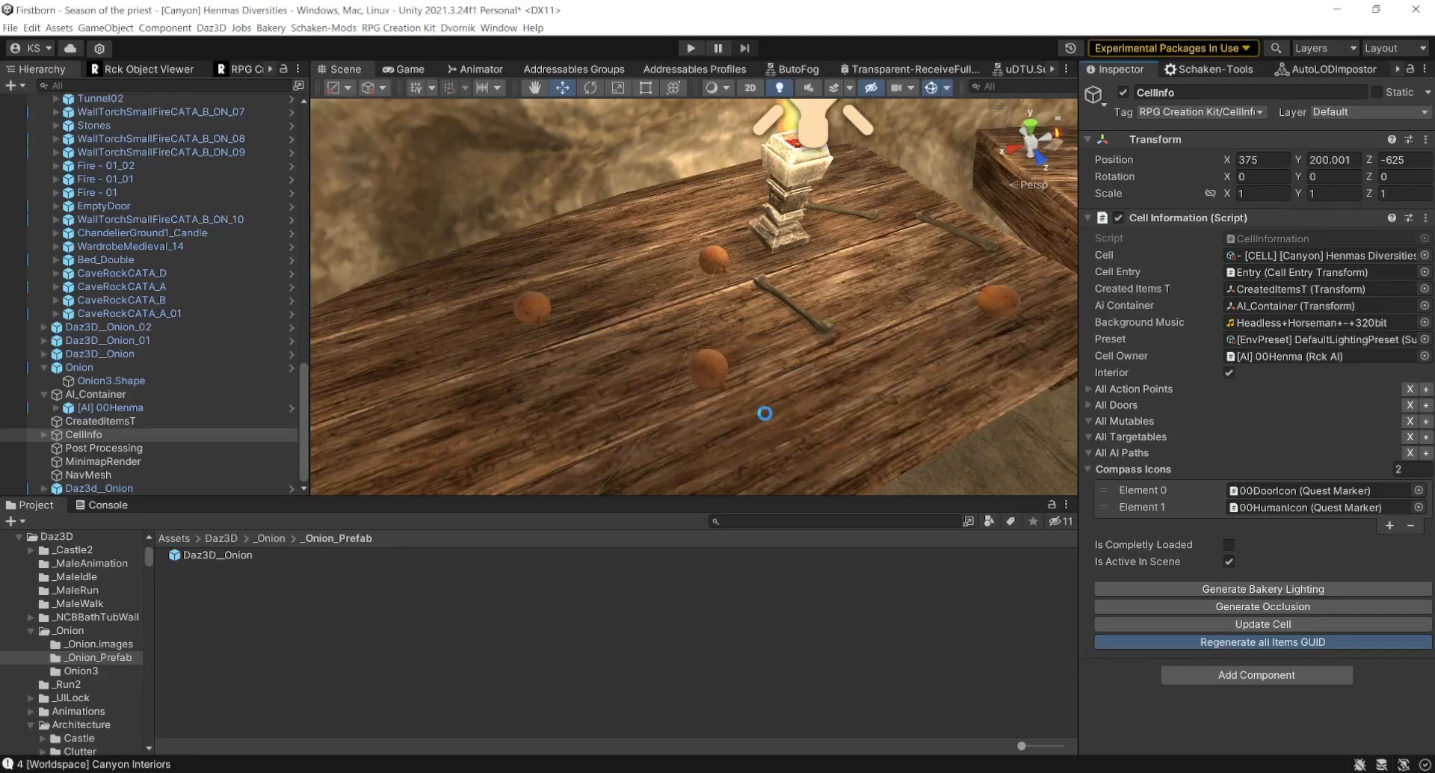
# - Compare the GUID strings in the Item In World scripts of the four onions on the table
pyautogui.click(719, 369)
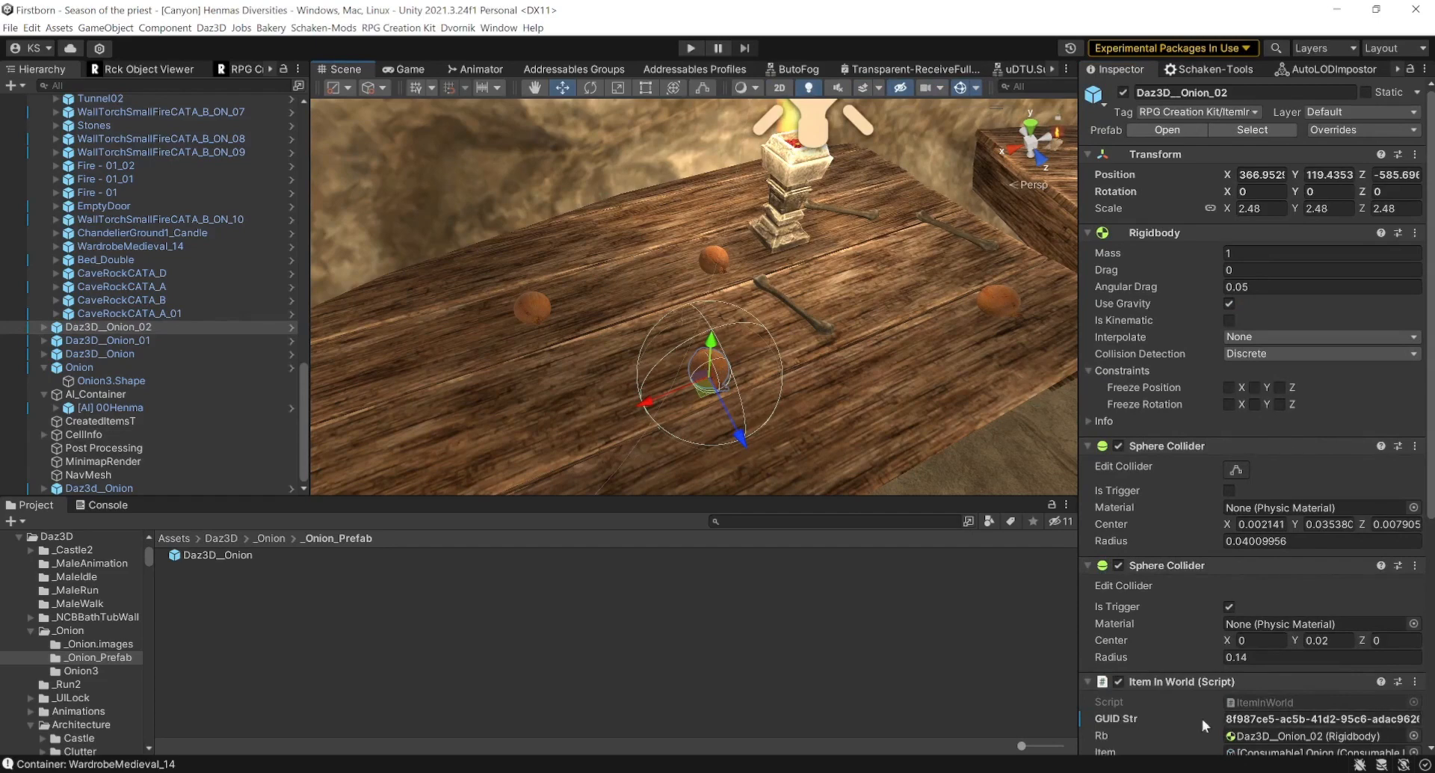
pyautogui.click(534, 313)
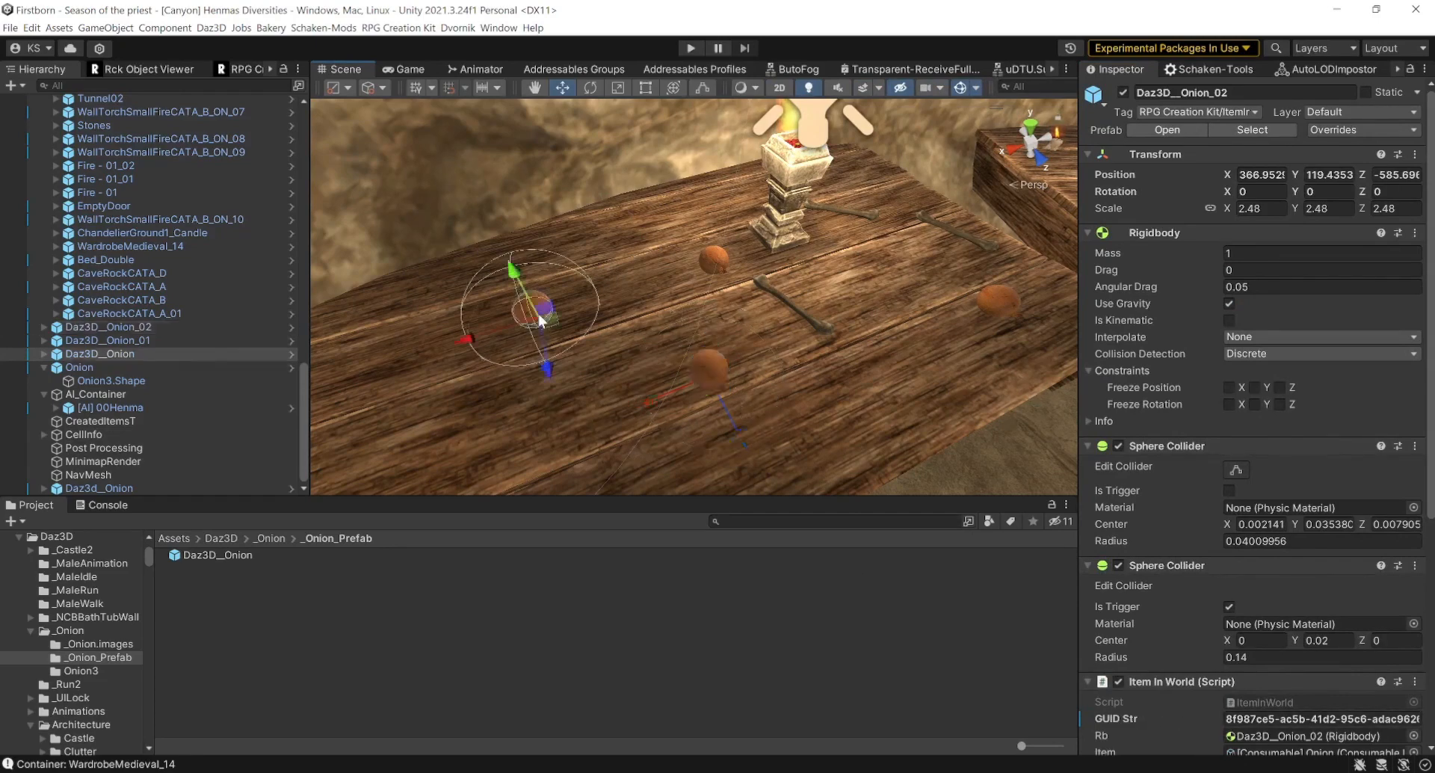
pyautogui.click(1003, 299)
pyautogui.click(714, 257)
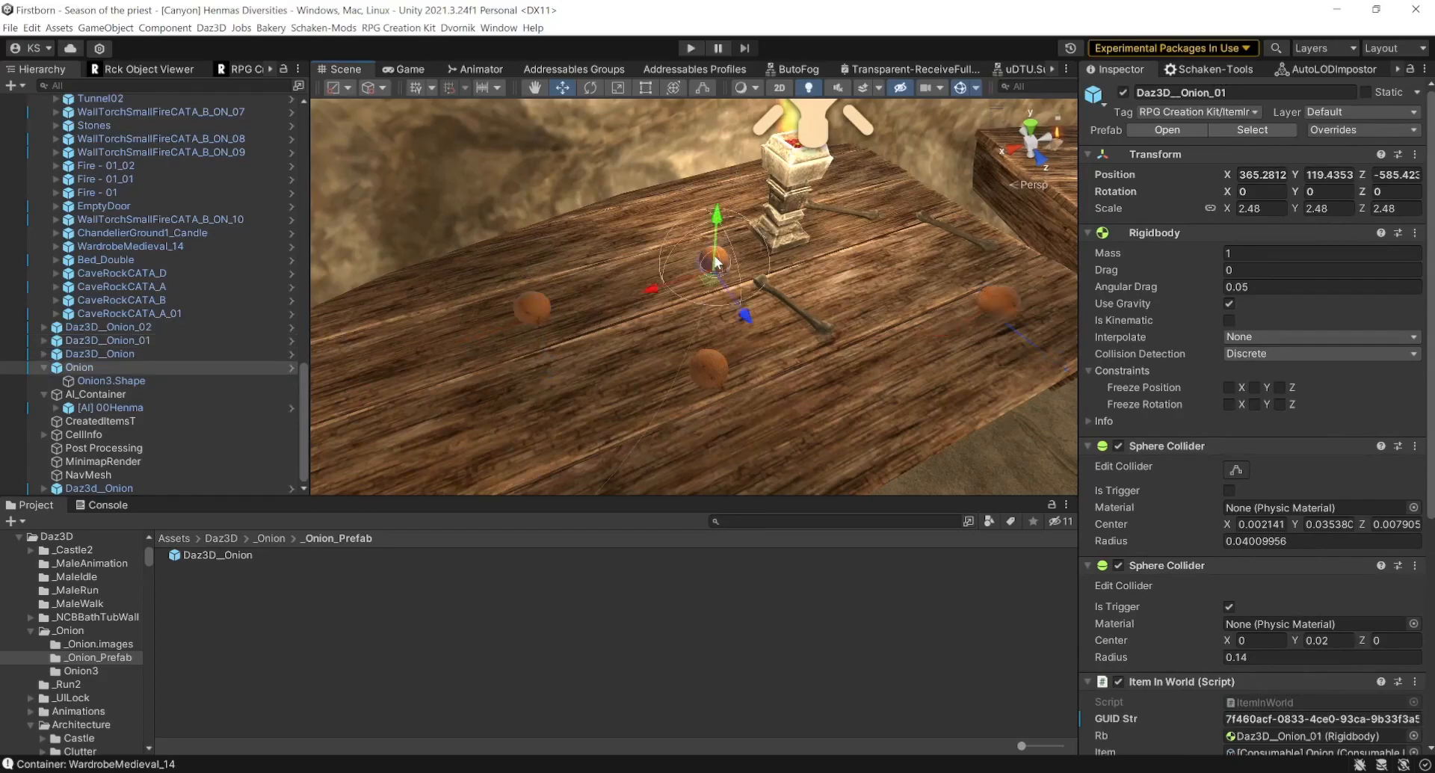
pyautogui.click(826, 334)
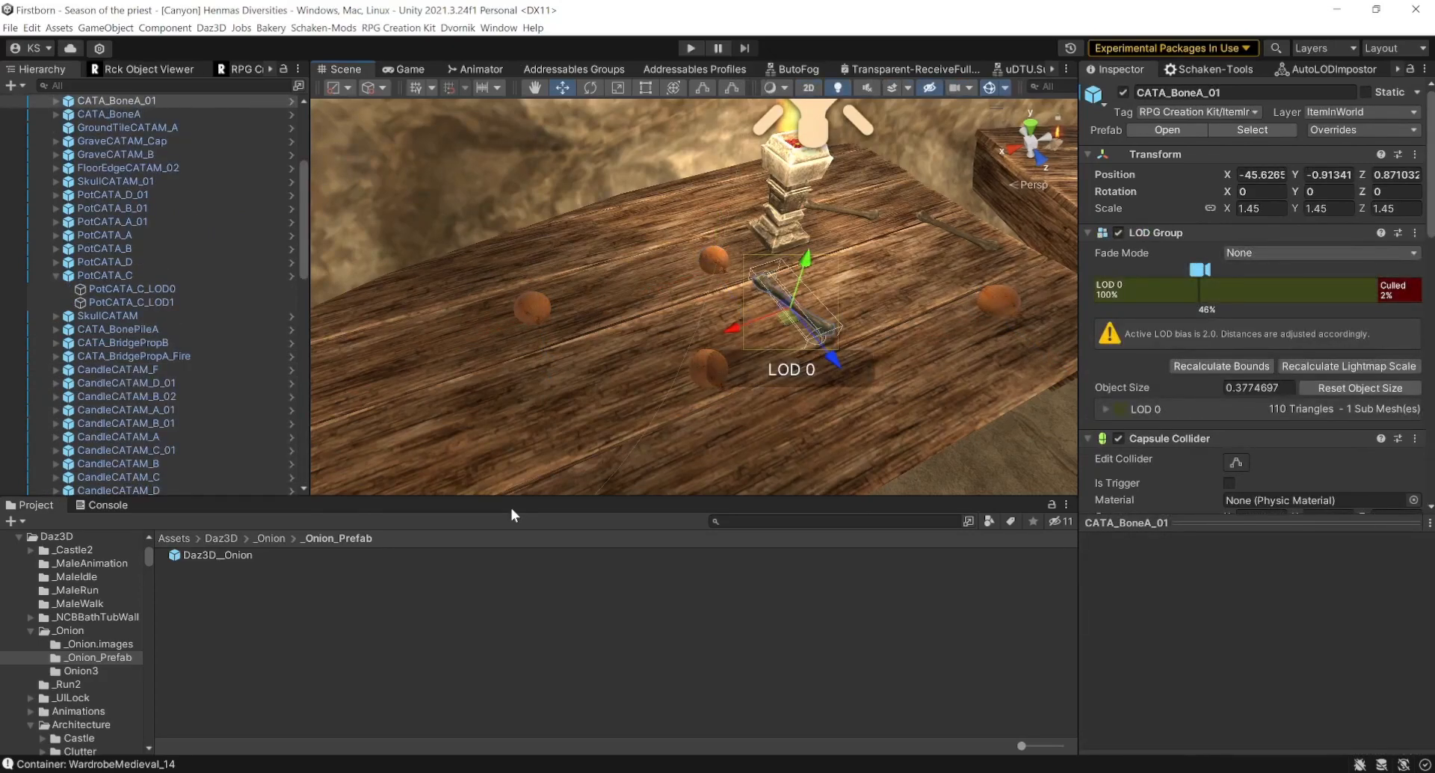
pyautogui.click(709, 261)
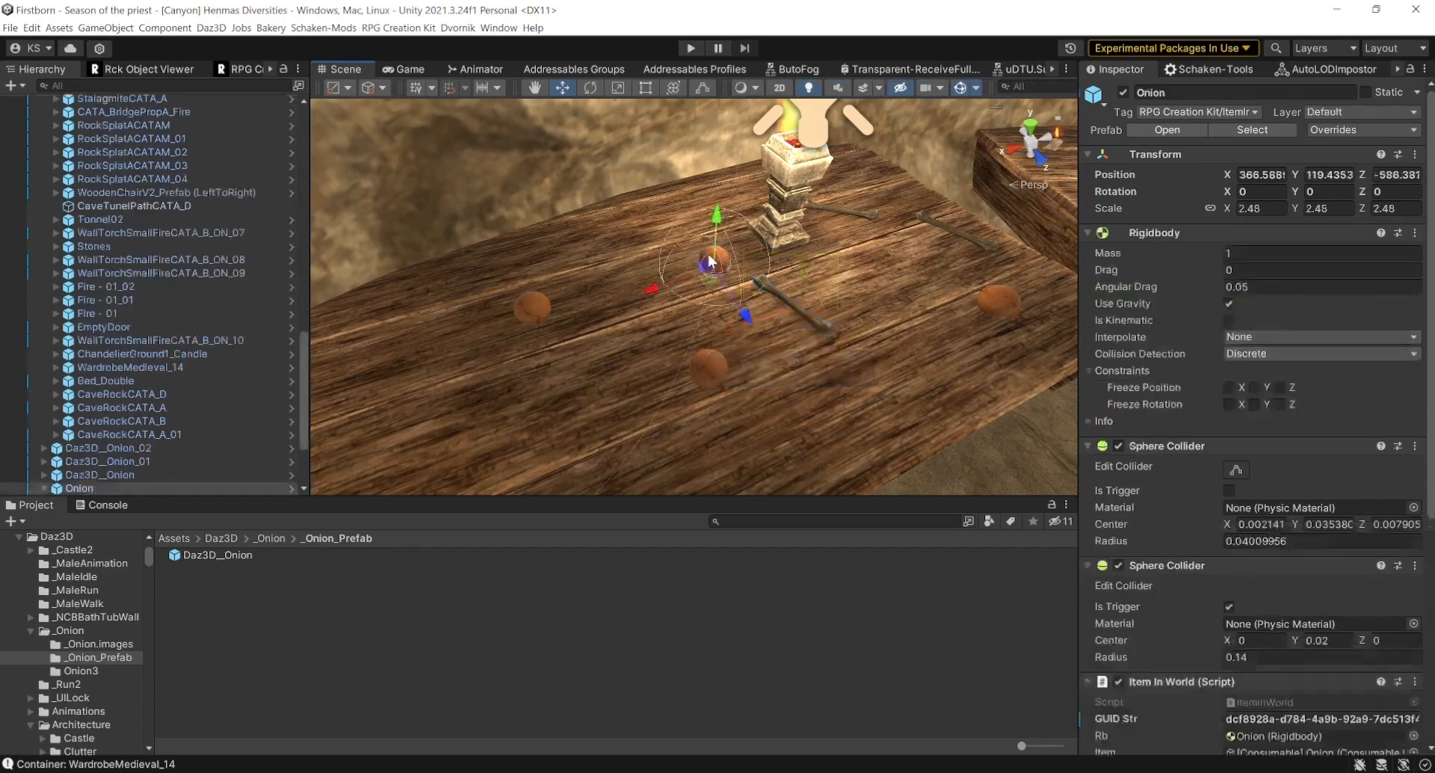
pyautogui.click(708, 364)
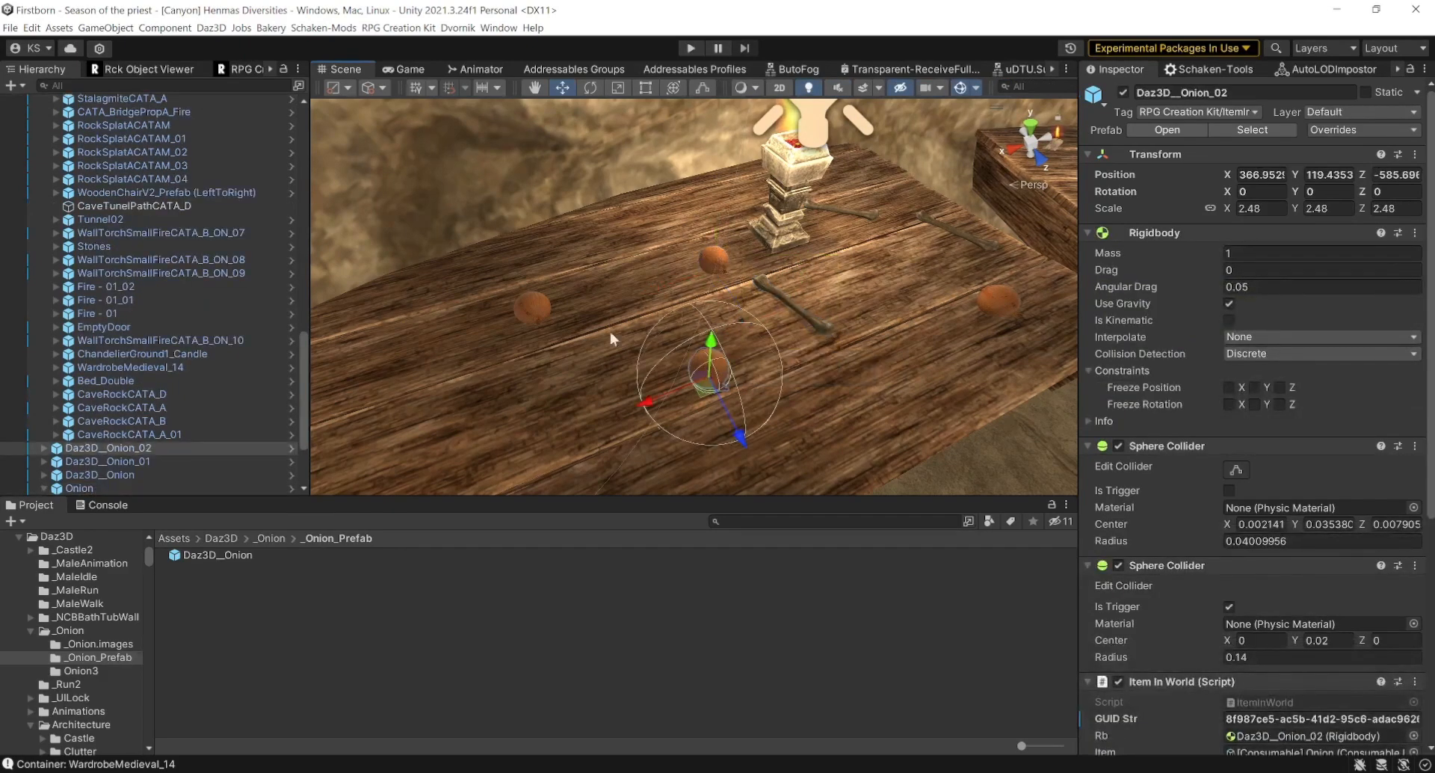
pyautogui.click(523, 302)
pyautogui.click(994, 308)
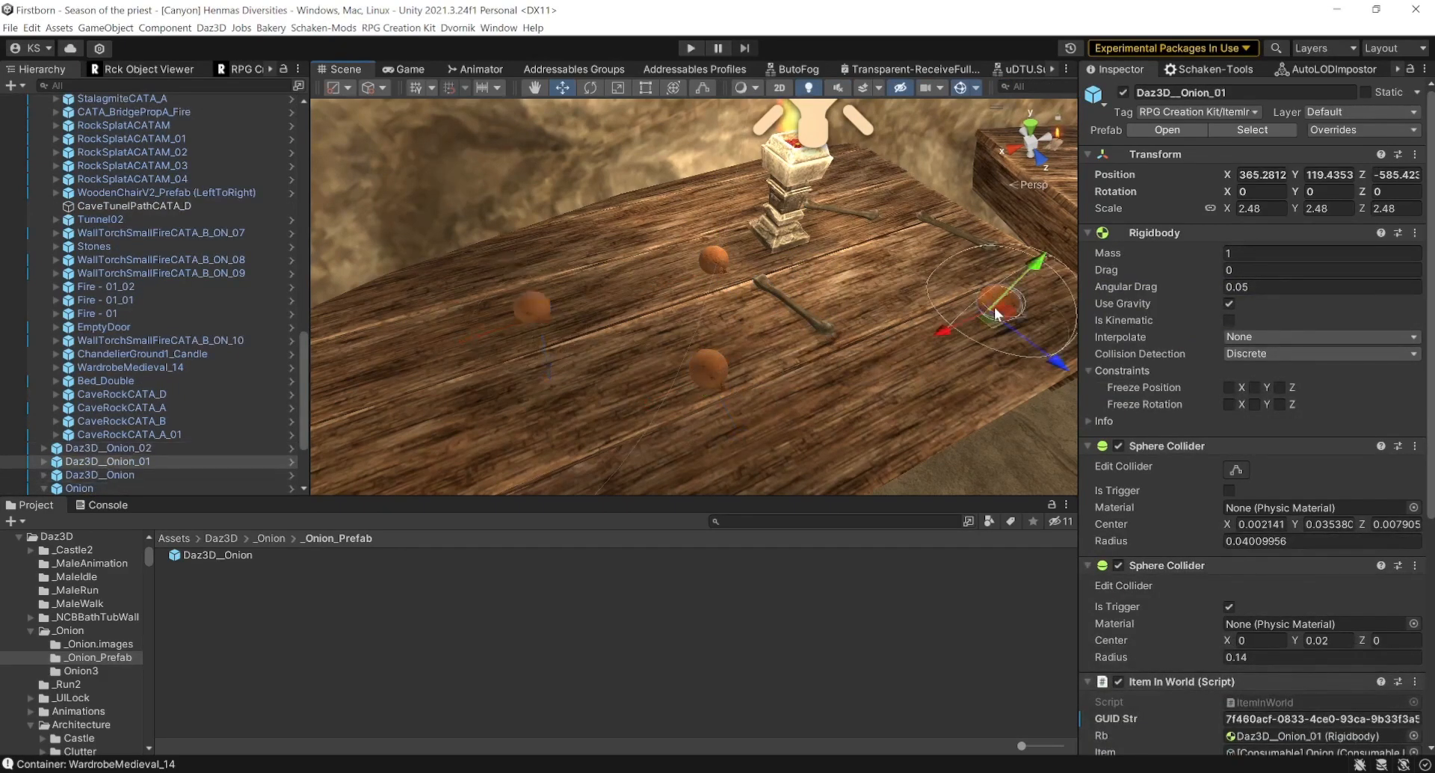